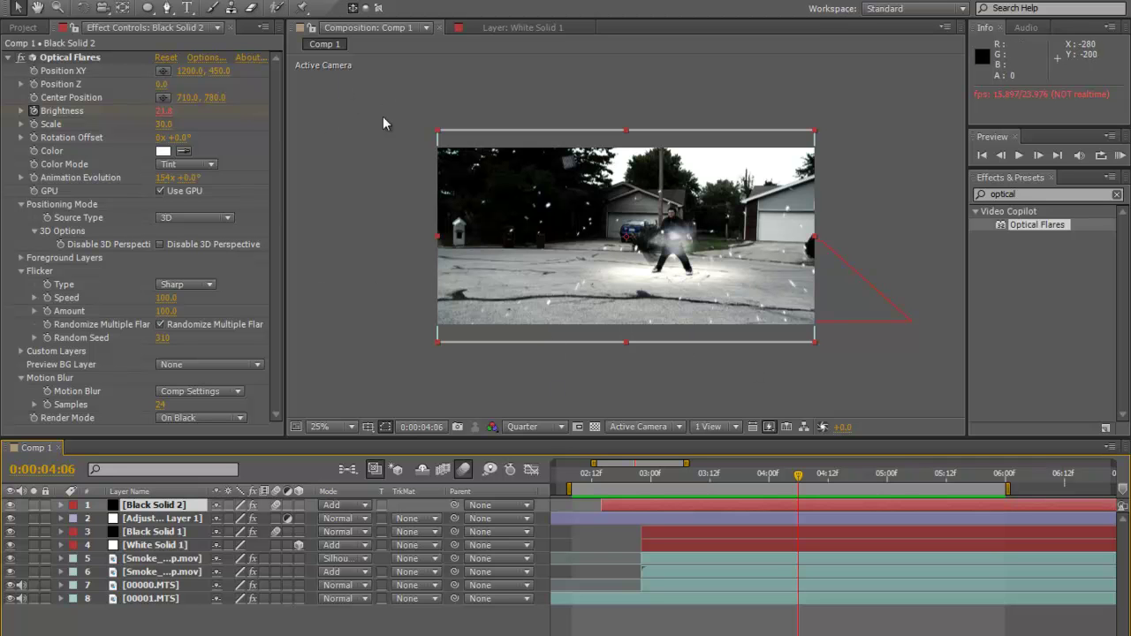
Step: Create a 1920 x 1080 composition with a 10-second duration at 23.976 frames per second
{"action": "left_click", "coordinate": [97, 1]}
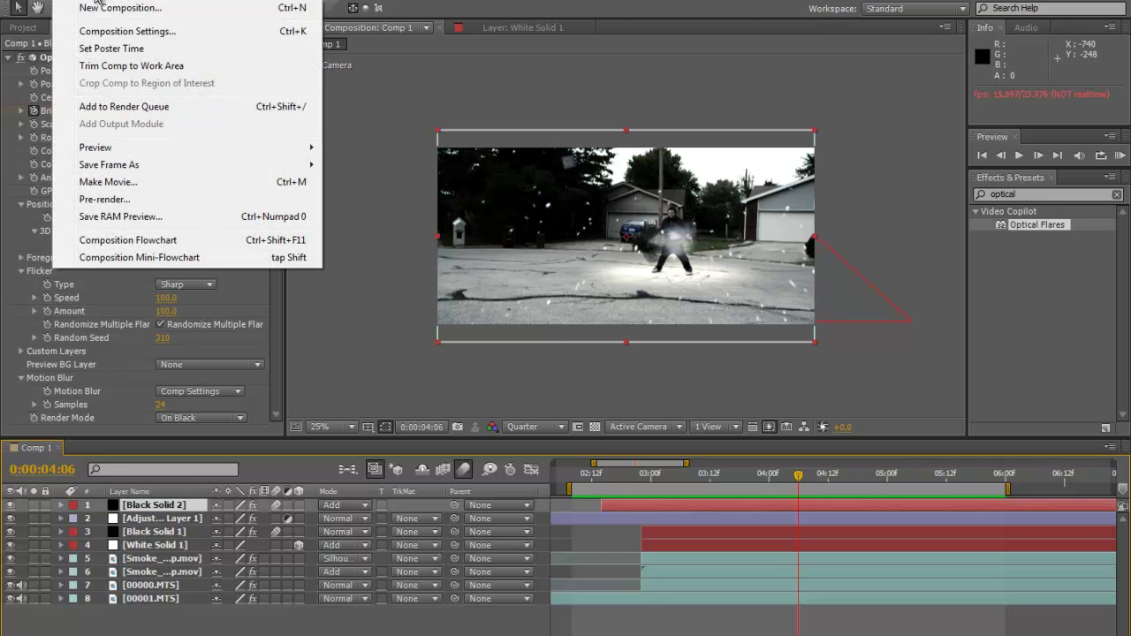
{"action": "left_click", "coordinate": [70, 378]}
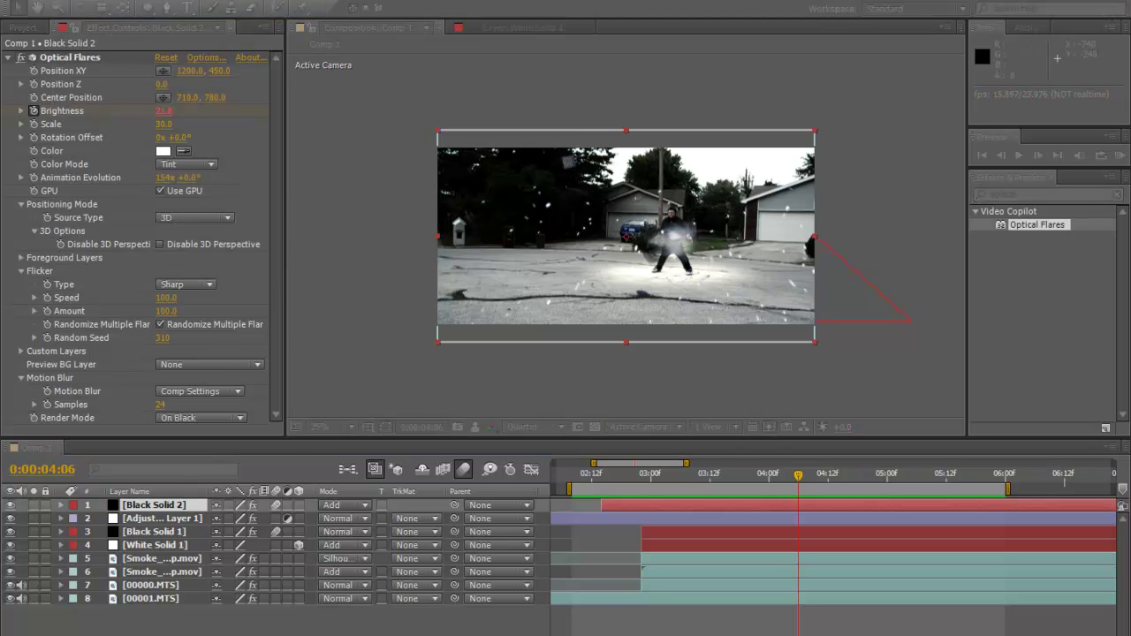
{"action": "left_click", "coordinate": [294, 275]}
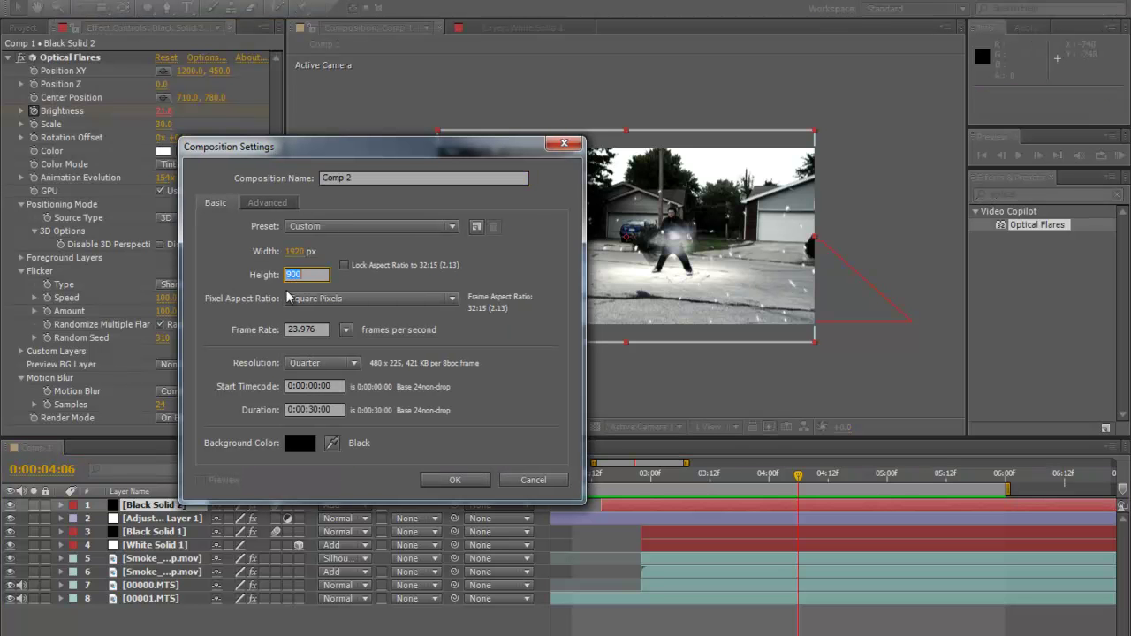
{"action": "type", "text": "1080"}
{"action": "left_click", "coordinate": [409, 265]}
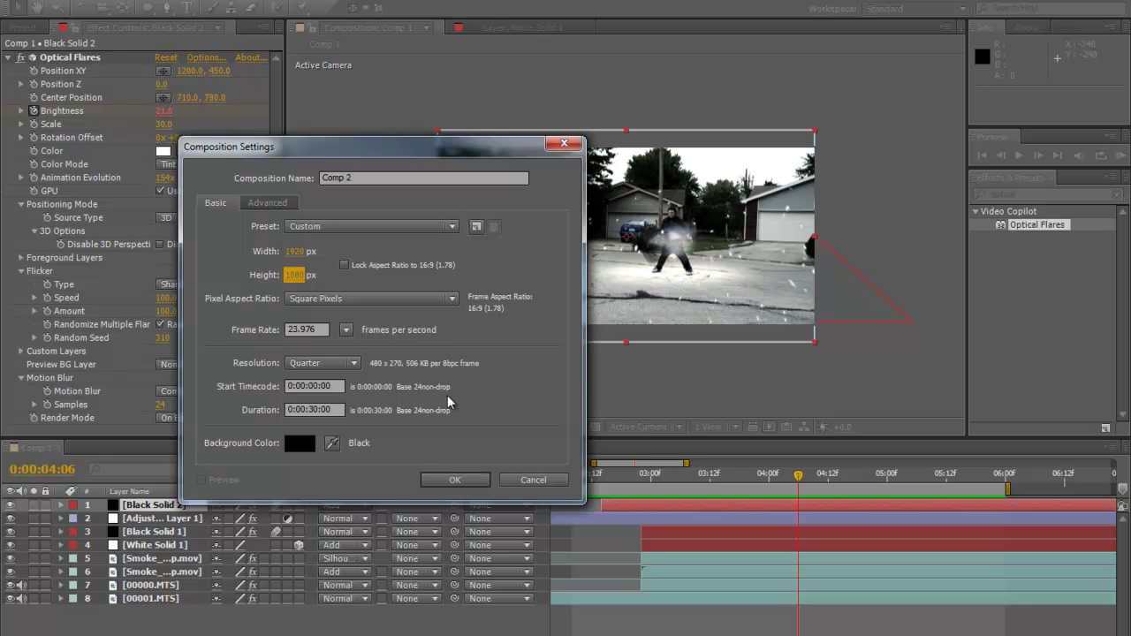
{"action": "left_click", "coordinate": [327, 409]}
{"action": "left_click", "coordinate": [463, 482]}
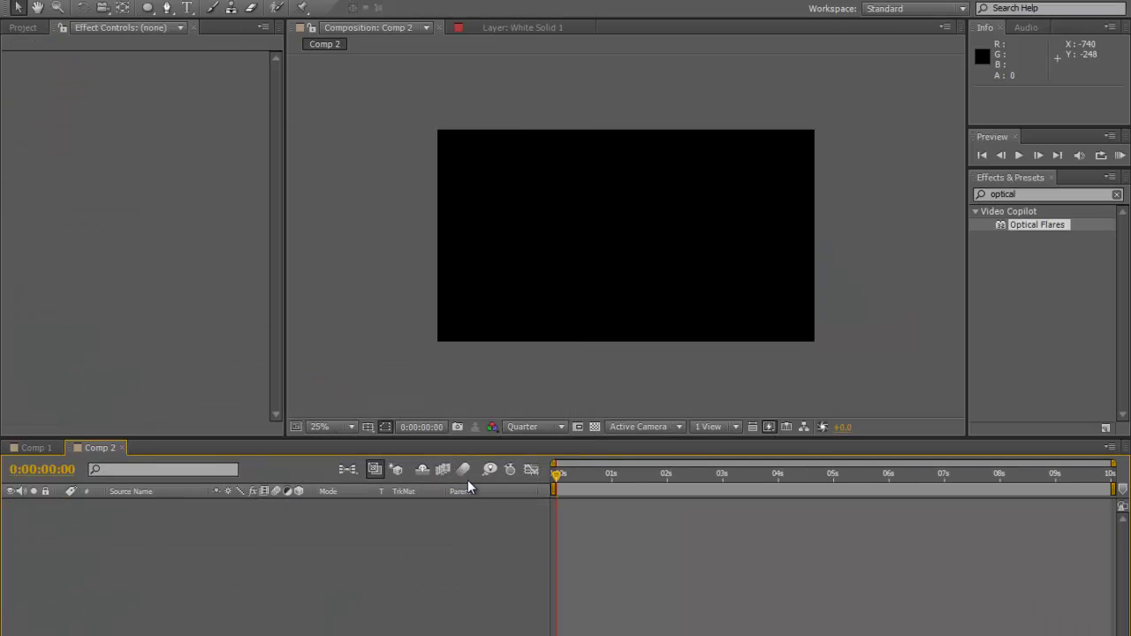
Step: Add the 00000.MTS and 00001.MTS clips to Comp 2, with 00000.MTS as the upper layer
{"action": "left_click", "coordinate": [22, 28]}
{"action": "left_click", "coordinate": [95, 334]}
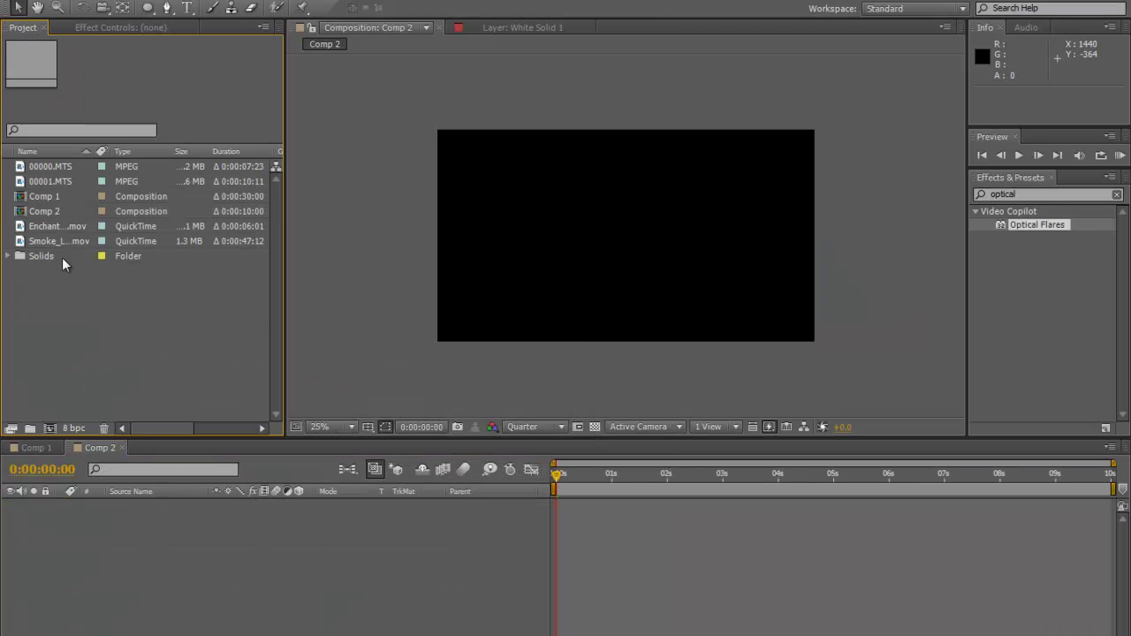
{"action": "left_click", "coordinate": [56, 173]}
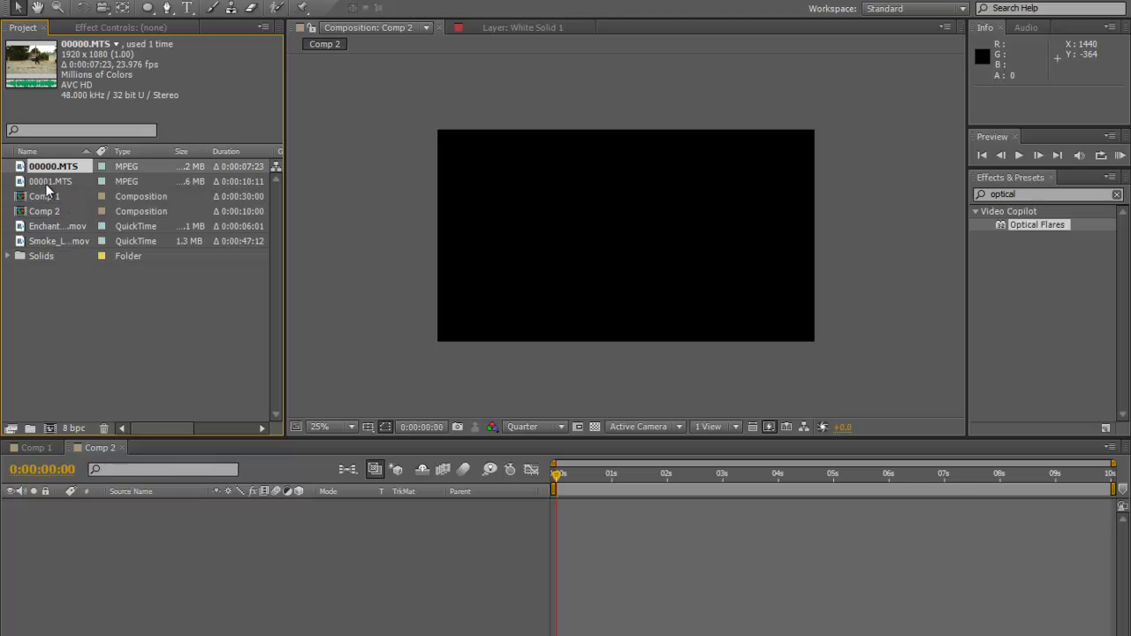
{"action": "left_click", "coordinate": [47, 185], "text": "shift"}
{"action": "left_click_drag", "start_coordinate": [27, 171], "coordinate": [100, 579]}
Step: Compare the clip of the man with the empty street clip at 0:00:00:14 by toggling layer visibility
{"action": "left_click", "coordinate": [590, 475]}
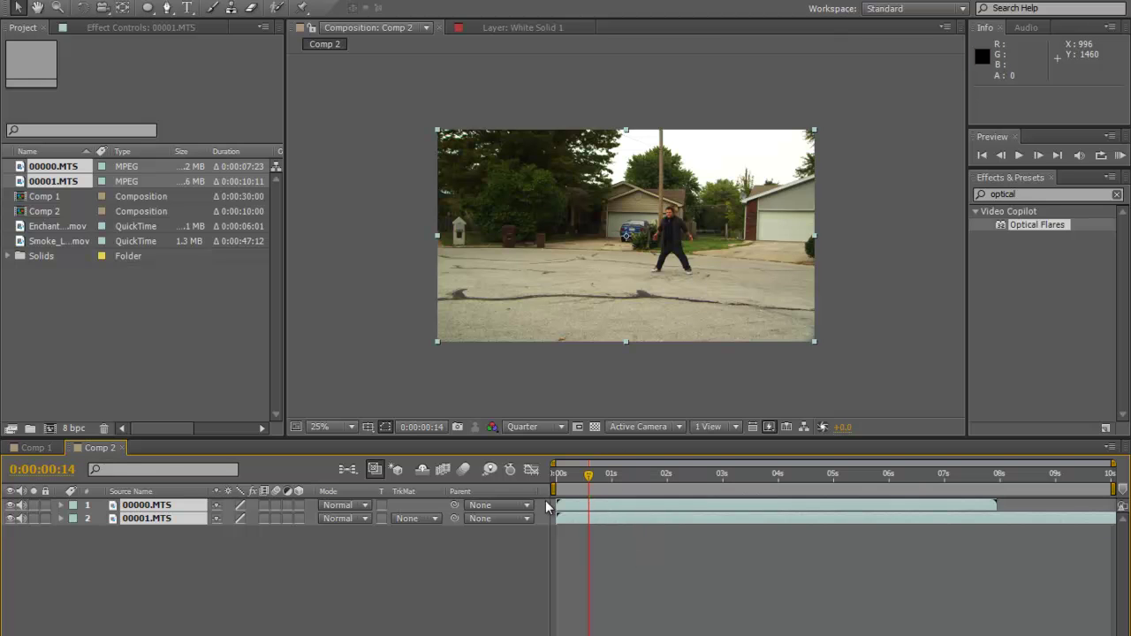
{"action": "left_click", "coordinate": [10, 505]}
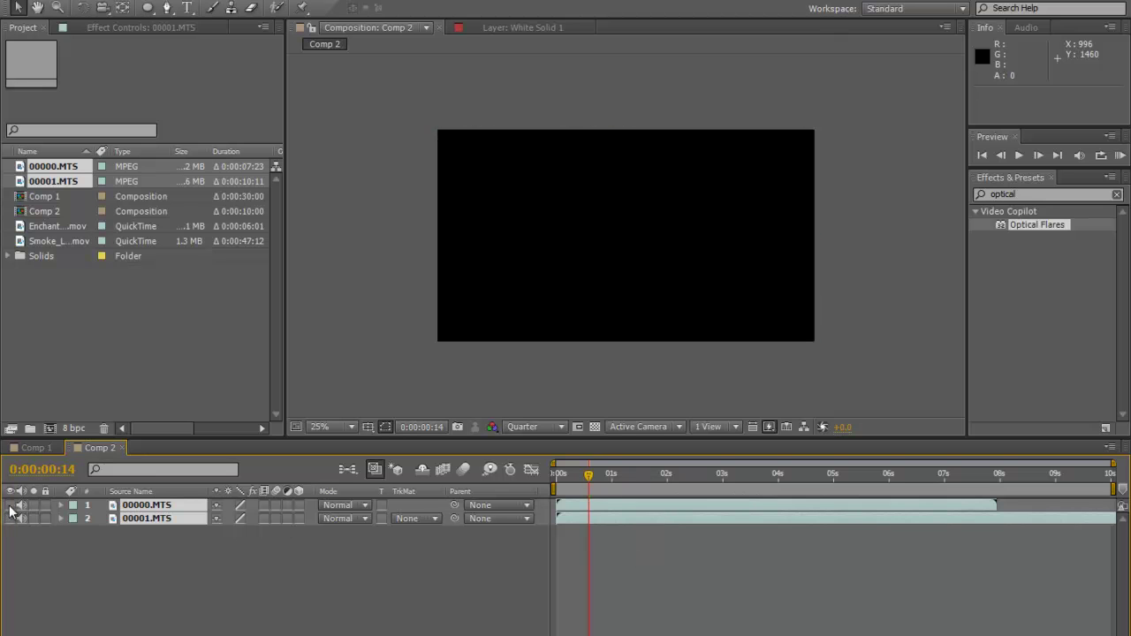
{"action": "left_click", "coordinate": [10, 519]}
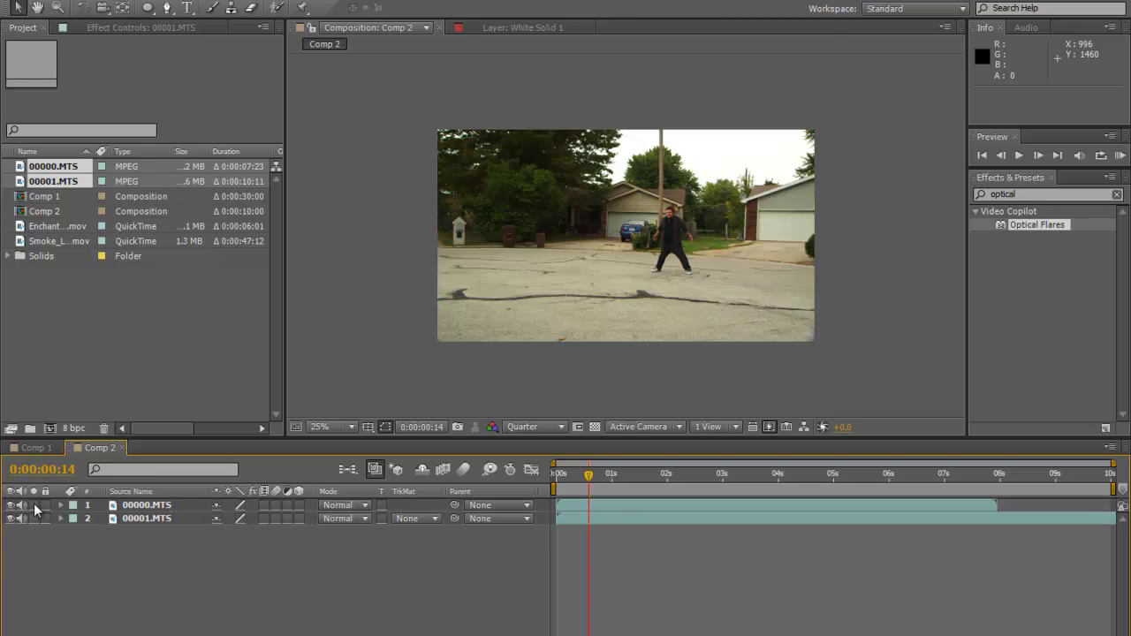
{"action": "left_click", "coordinate": [11, 505]}
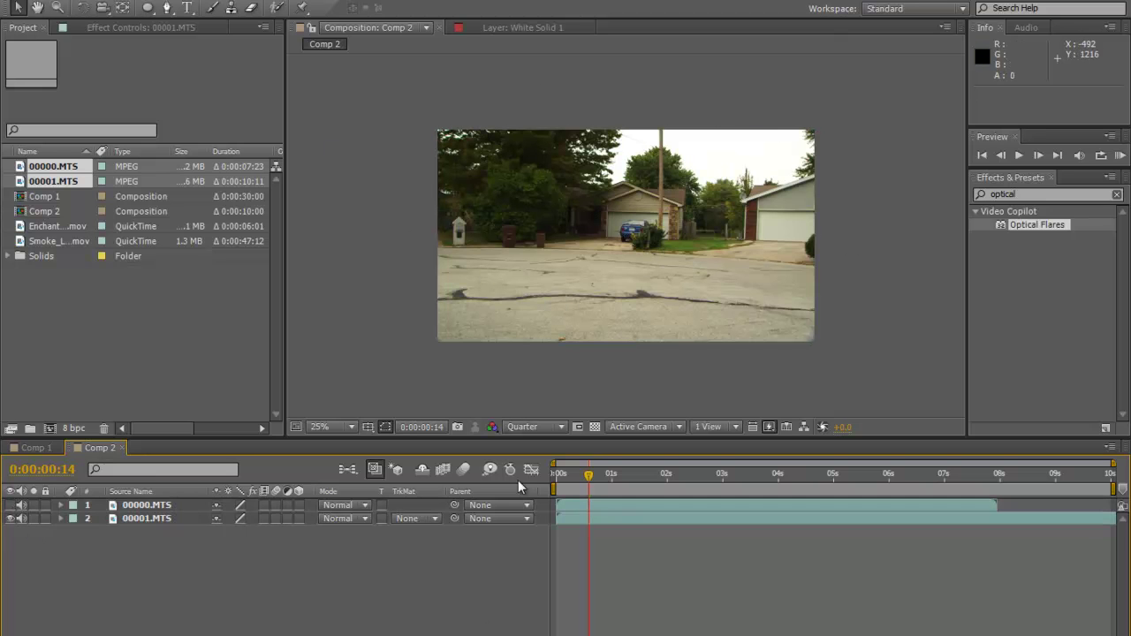
Step: Make the 00000.MTS layer start at 0:00:00:10 over the empty street clip
{"action": "left_click_drag", "start_coordinate": [590, 476], "coordinate": [566, 479]}
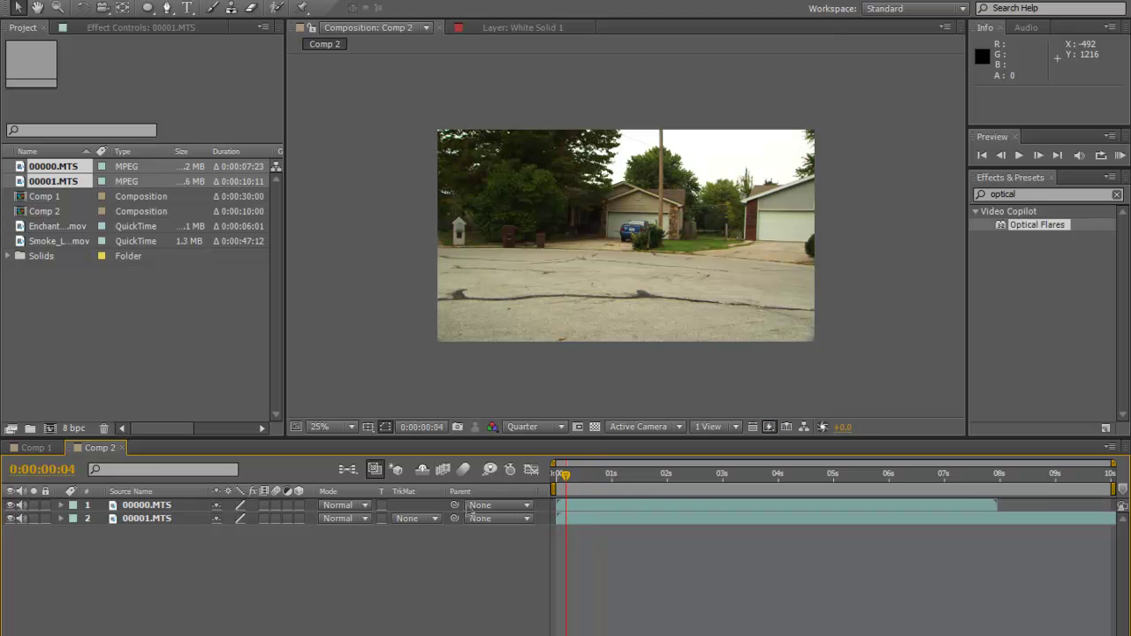
{"action": "mouse_move", "coordinate": [577, 472]}
{"action": "left_mouse_down"}
{"action": "mouse_move", "coordinate": [606, 479]}
{"action": "mouse_move", "coordinate": [577, 485]}
{"action": "mouse_move", "coordinate": [560, 506]}
{"action": "mouse_move", "coordinate": [580, 512]}
{"action": "mouse_move", "coordinate": [570, 482]}
{"action": "mouse_move", "coordinate": [618, 477]}
{"action": "mouse_move", "coordinate": [573, 482]}
{"action": "left_mouse_up"}
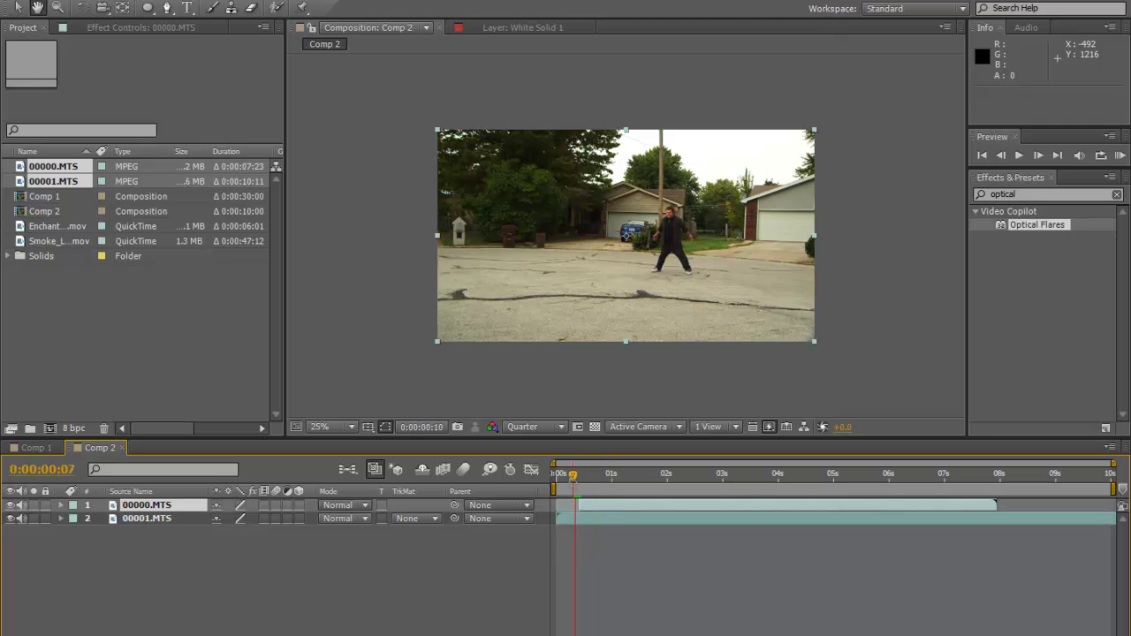
{"action": "key", "text": "v"}
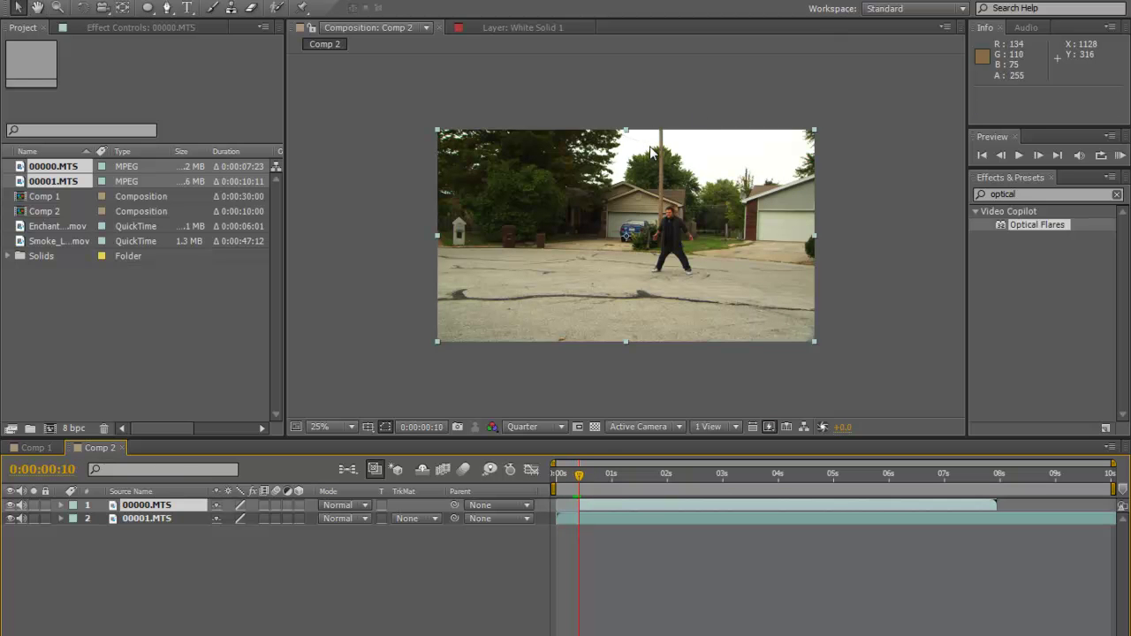
Step: Preview the cut around 0:00:00:10 where the man appears in the street
{"action": "left_click", "coordinate": [571, 480]}
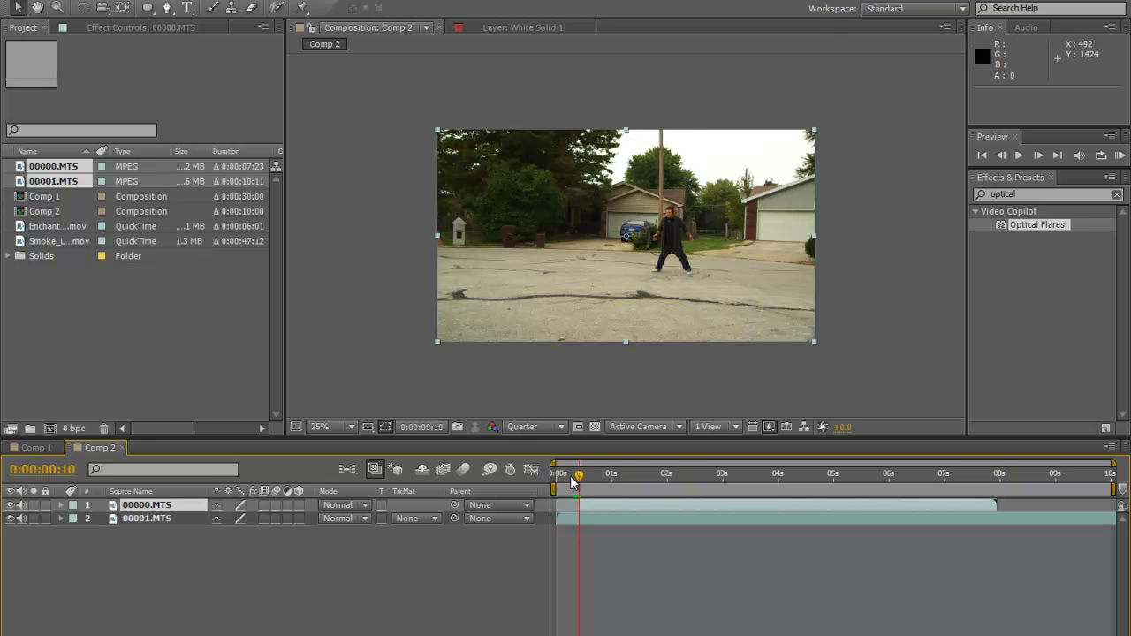
{"action": "left_click", "coordinate": [583, 485]}
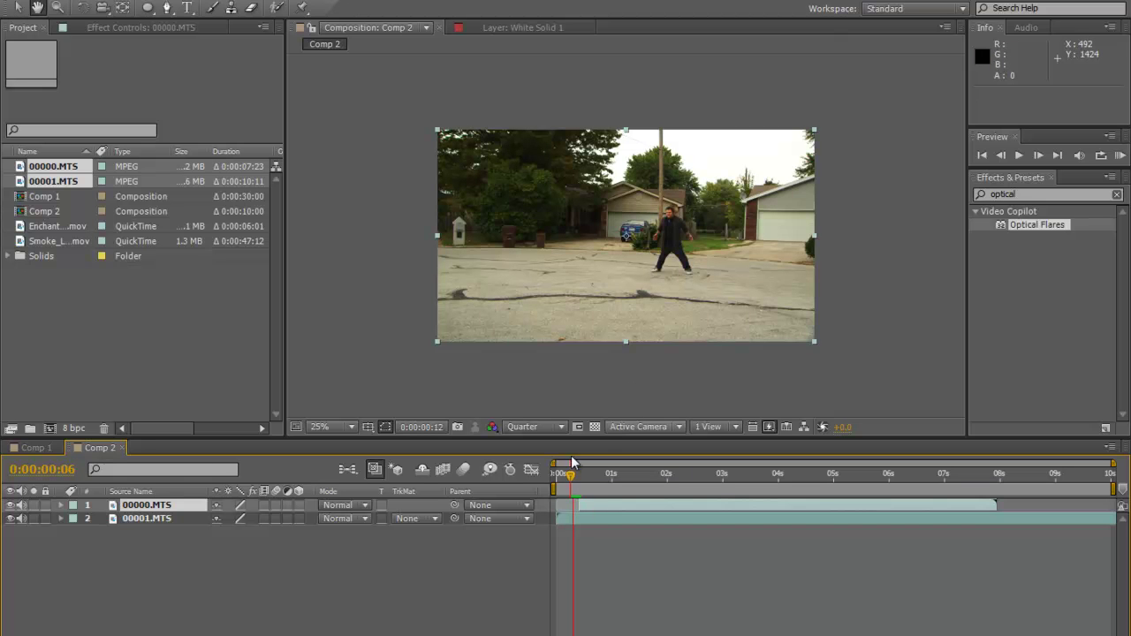
{"action": "left_click", "coordinate": [565, 477]}
{"action": "key", "text": "KP_0"}
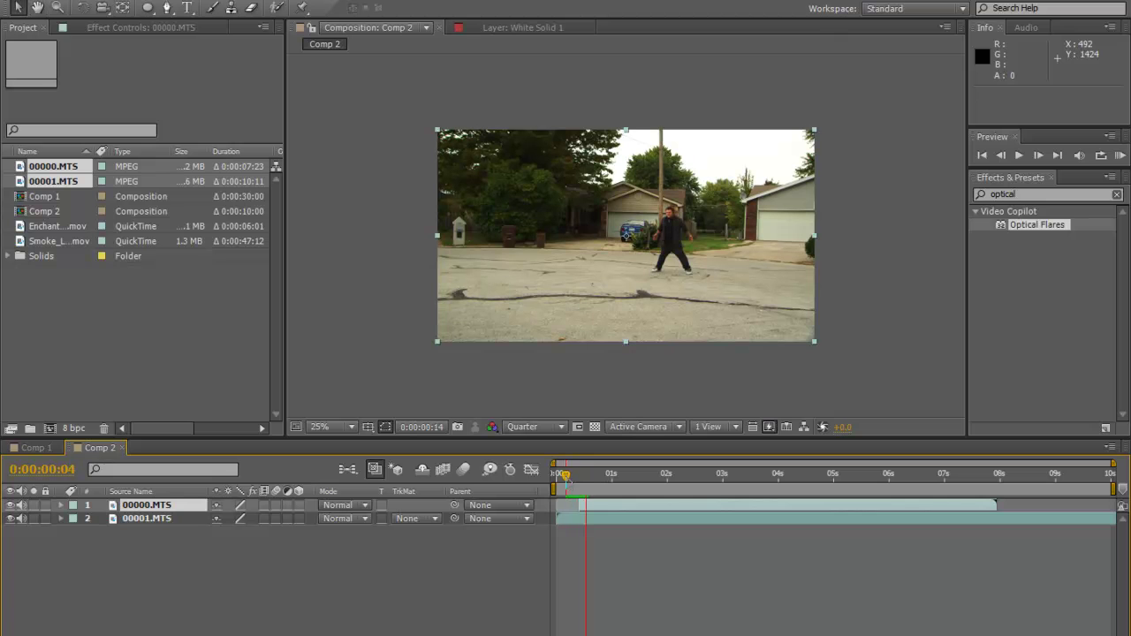
{"action": "left_click_drag", "start_coordinate": [580, 482], "coordinate": [574, 482]}
{"action": "key", "text": "period"}
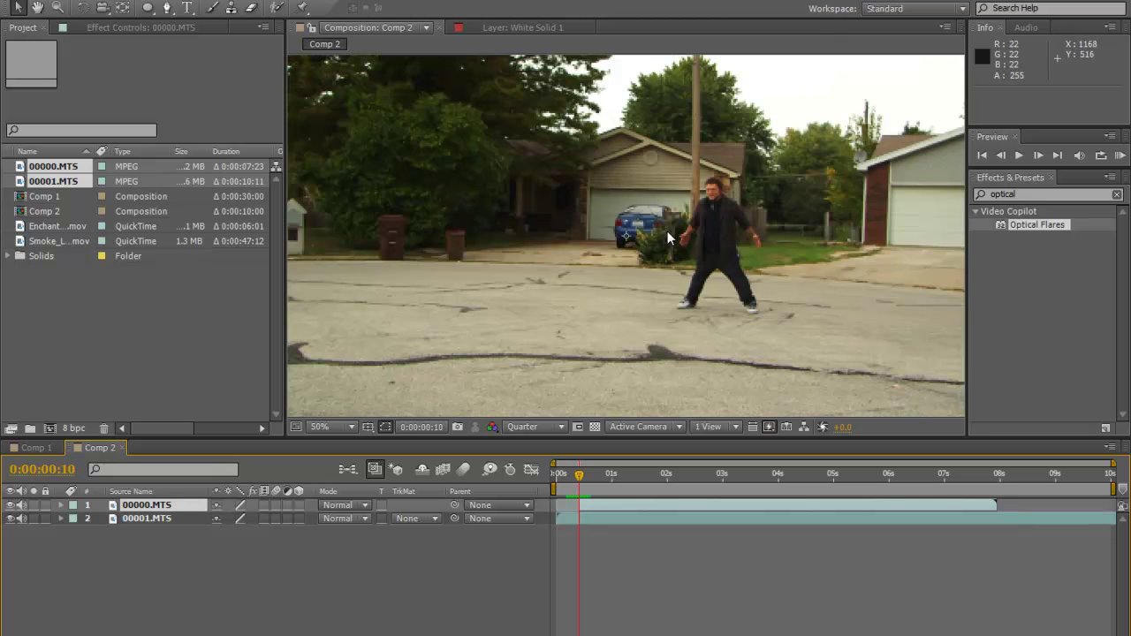
{"action": "key", "text": "comma"}
{"action": "right_click", "coordinate": [718, 222]}
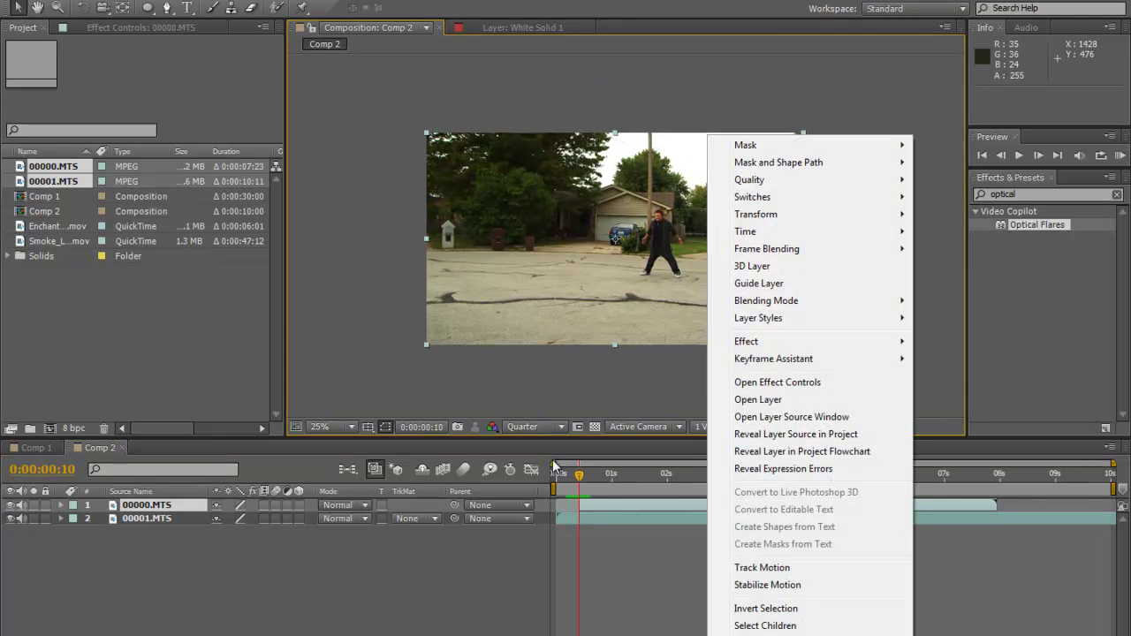
{"action": "left_click", "coordinate": [583, 502]}
Step: Draw a circular mask about 464 px across on the 00000.MTS layer and center it on the man
{"action": "left_click", "coordinate": [585, 503]}
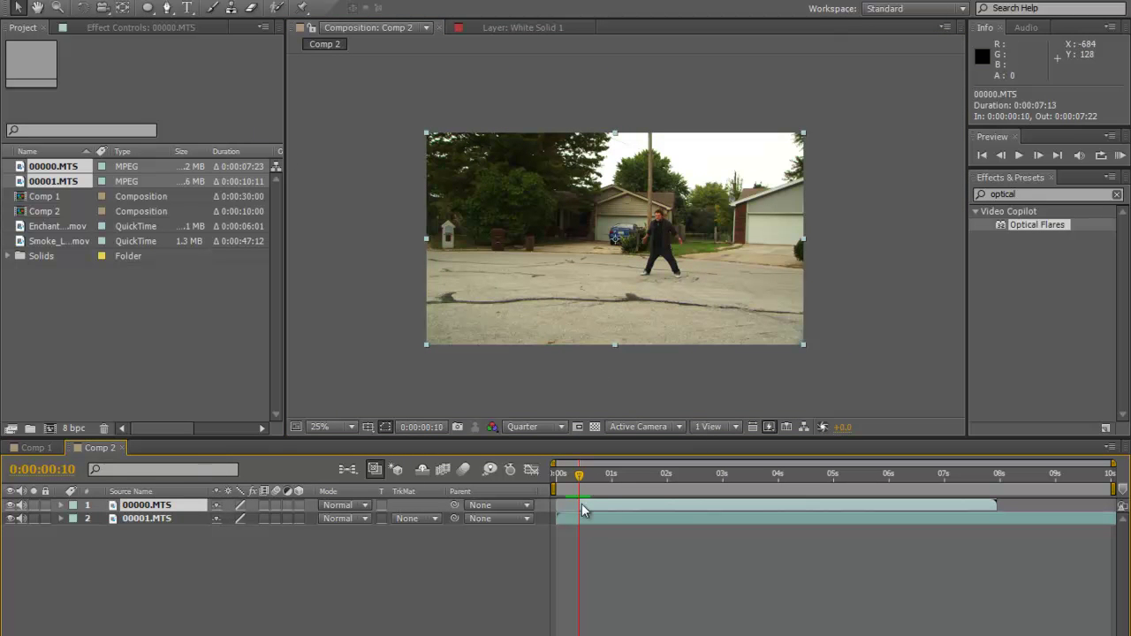
{"action": "left_click", "coordinate": [149, 8]}
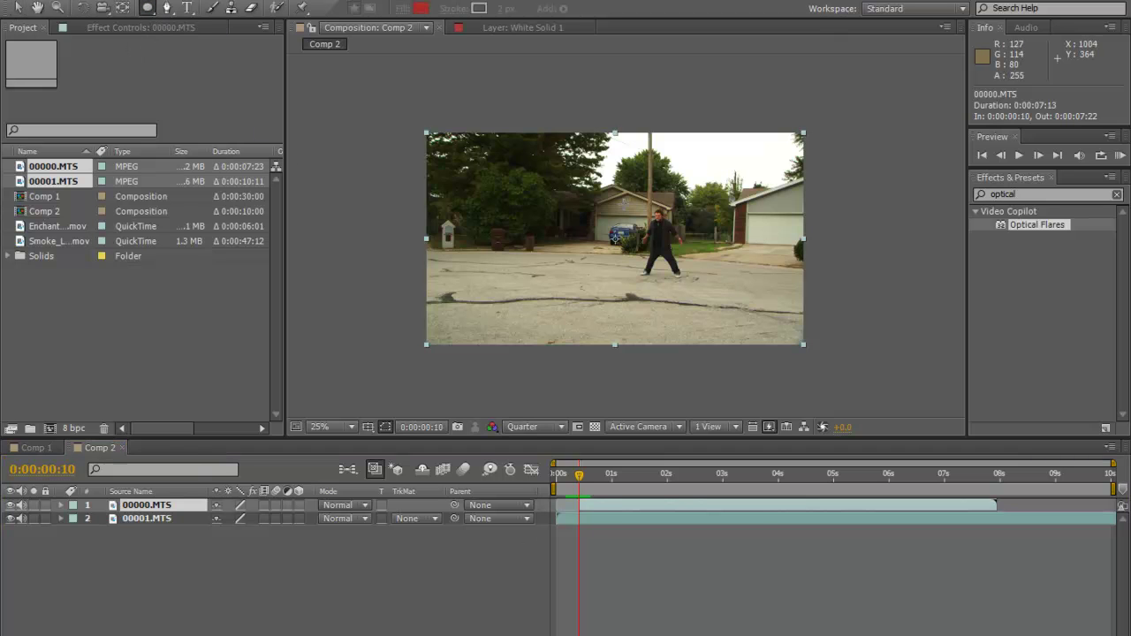
{"action": "left_click_drag", "start_coordinate": [628, 199], "coordinate": [697, 292]}
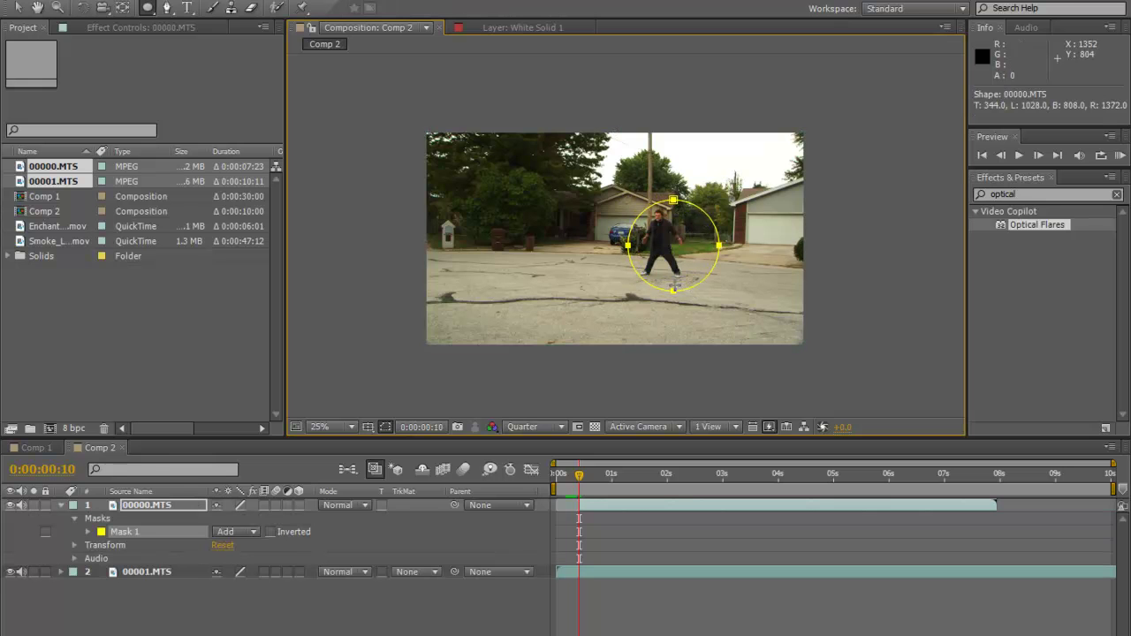
{"action": "left_click", "coordinate": [18, 7]}
{"action": "double_click", "coordinate": [674, 203]}
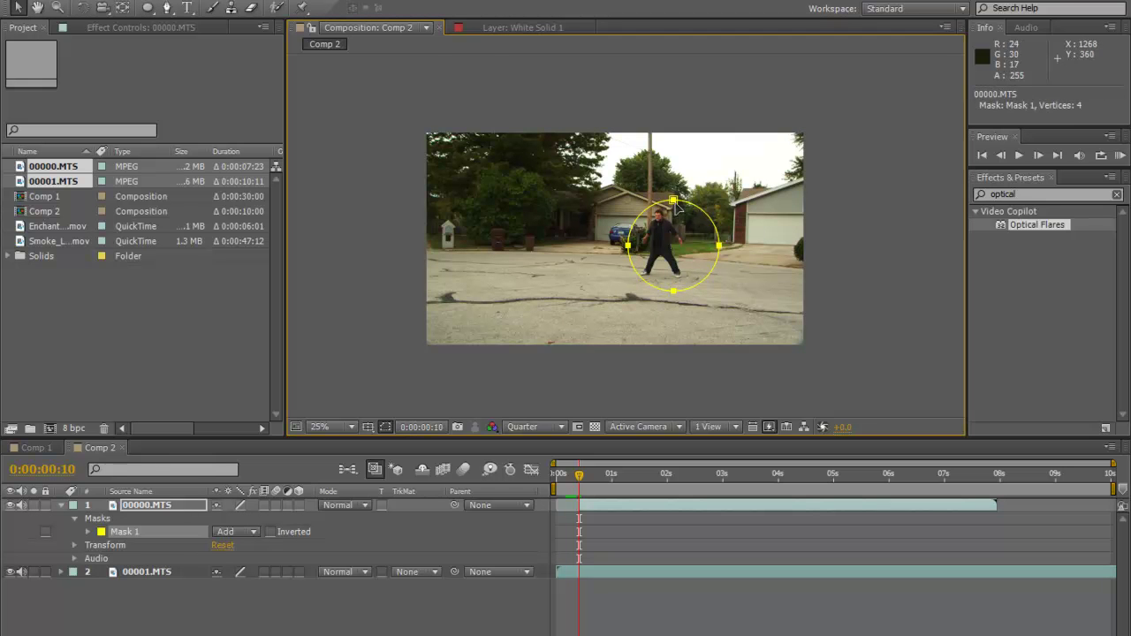
{"action": "left_click_drag", "start_coordinate": [696, 269], "coordinate": [679, 264]}
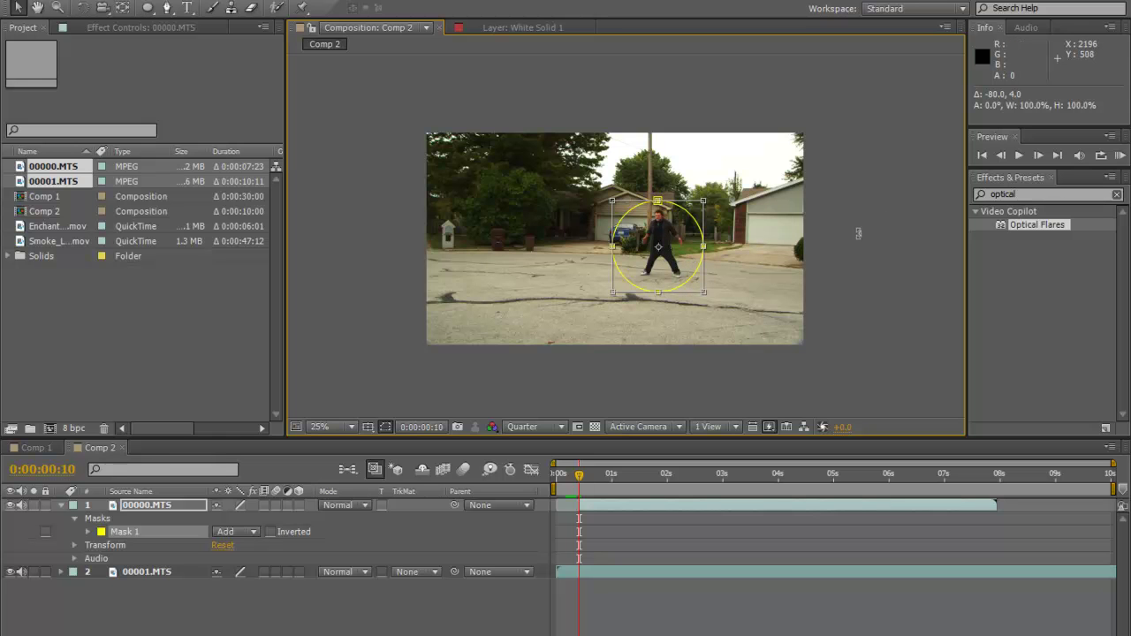
{"action": "key", "text": "Return"}
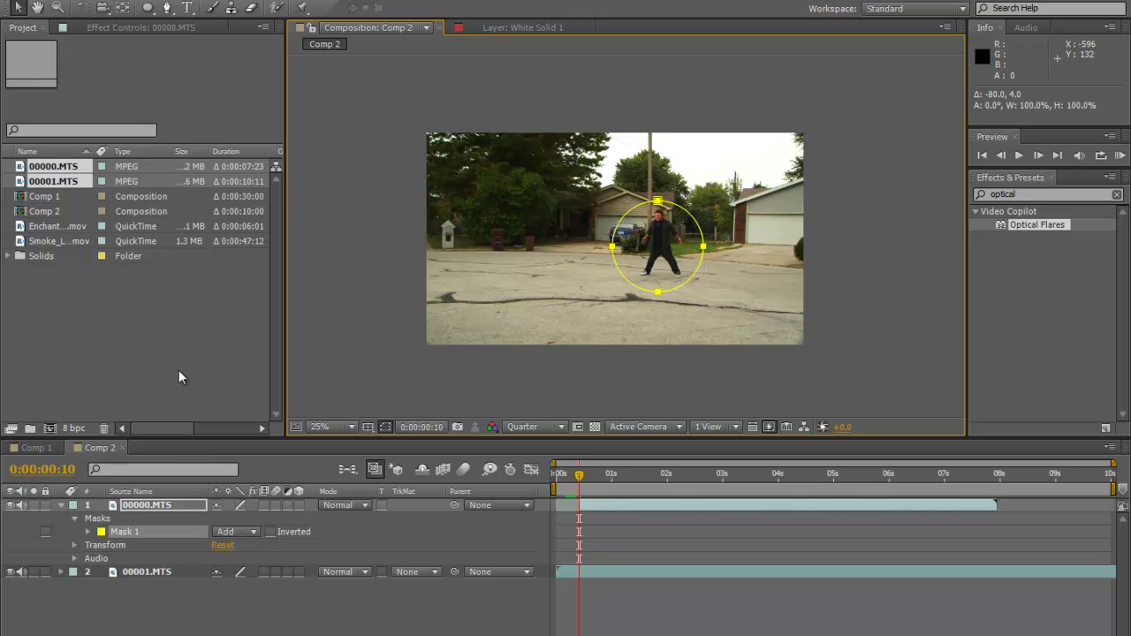
Step: Set the mask's feather to 17 pixels and keyframe its Mask Expansion at -412 pixels at 0:00:00:10
{"action": "key", "text": "ctrl+grave"}
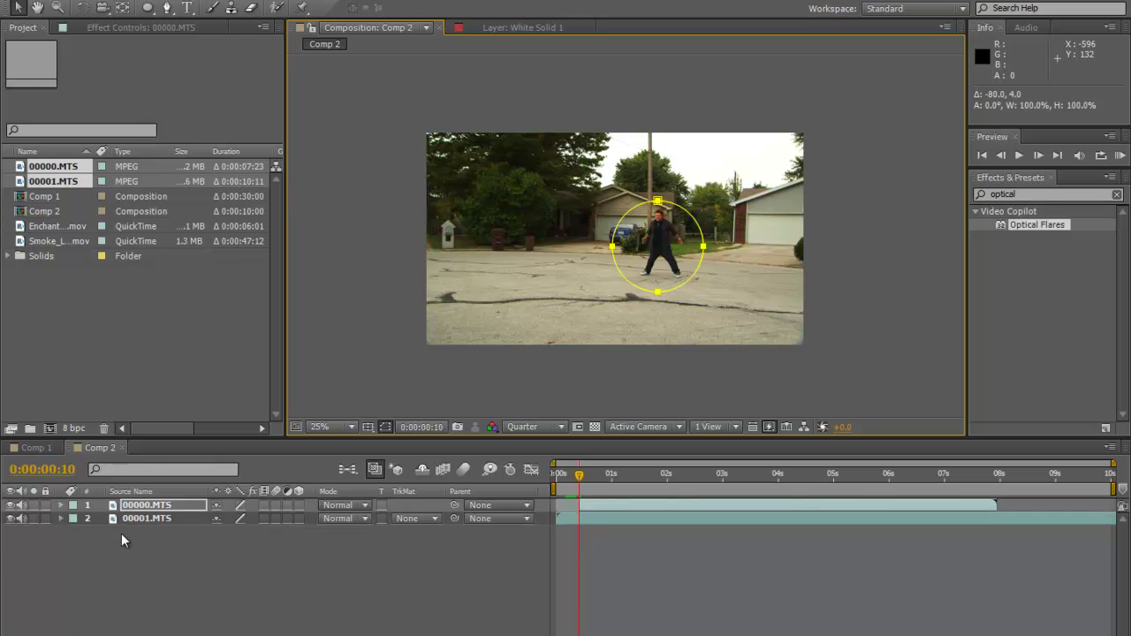
{"action": "key", "text": "m"}
{"action": "key", "text": "m"}
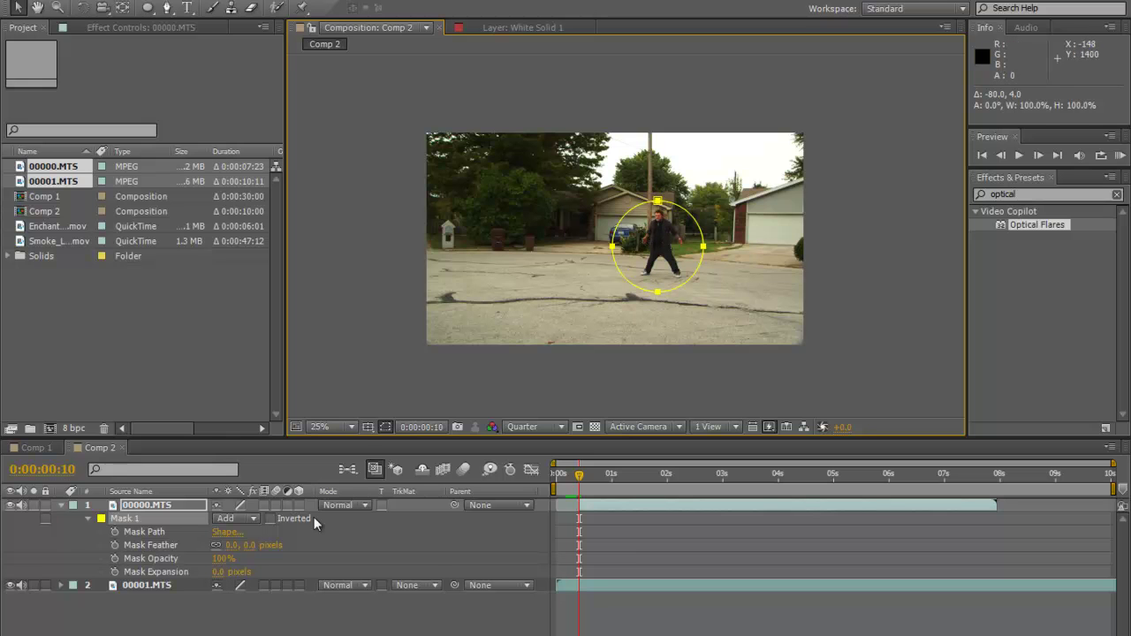
{"action": "left_click_drag", "start_coordinate": [224, 573], "coordinate": [79, 632]}
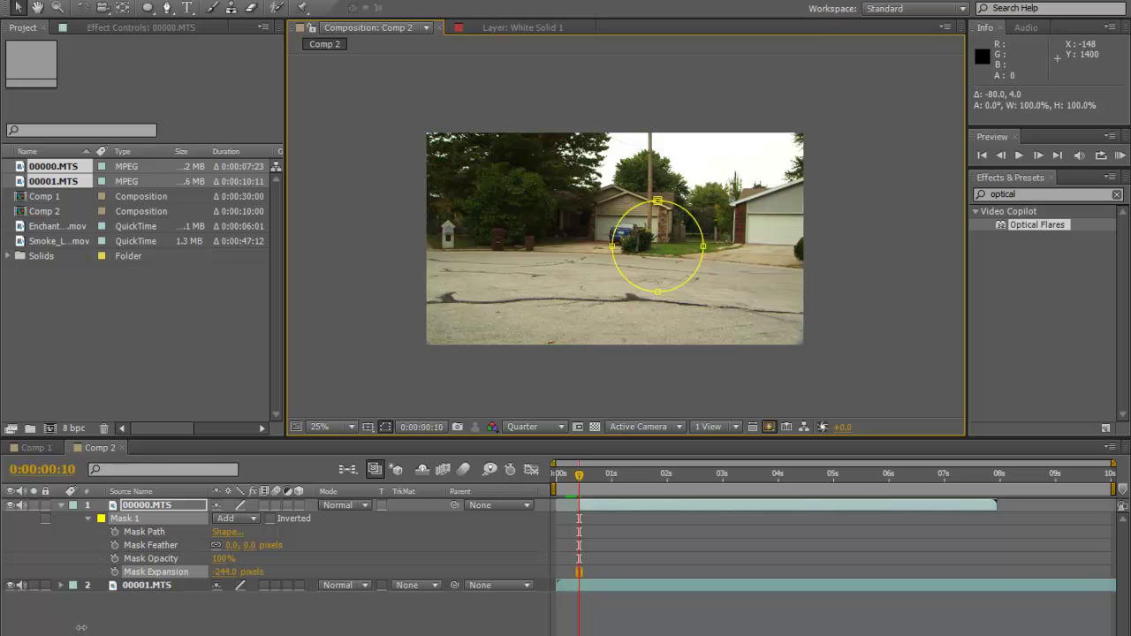
{"action": "left_click_drag", "start_coordinate": [126, 611], "coordinate": [449, 543]}
{"action": "left_click_drag", "start_coordinate": [236, 571], "coordinate": [354, 539]}
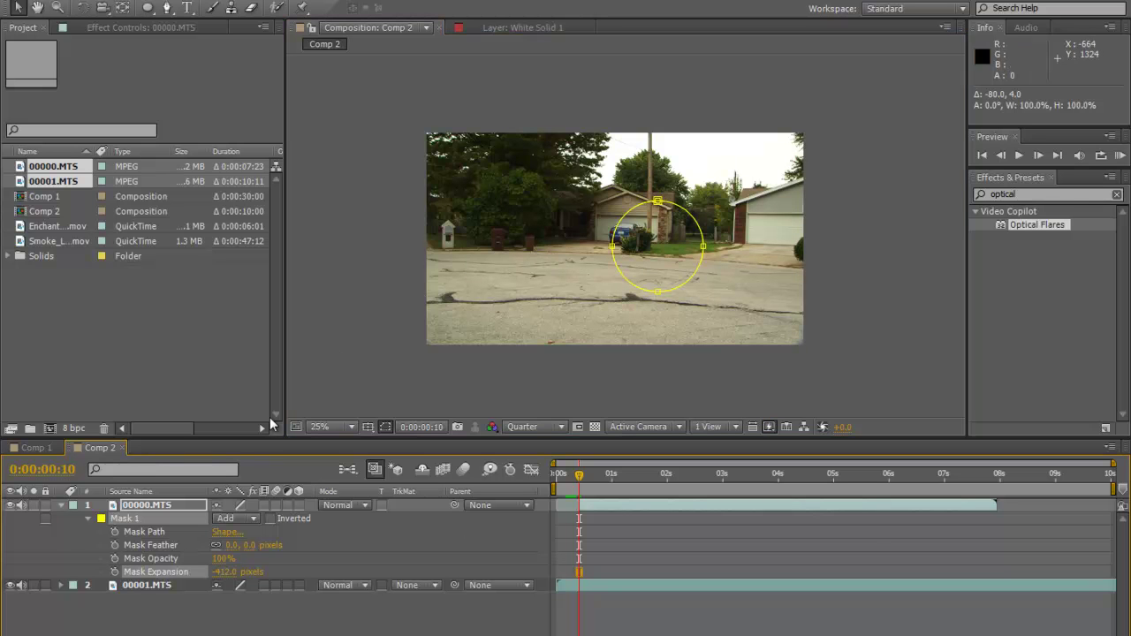
{"action": "left_click_drag", "start_coordinate": [232, 546], "coordinate": [253, 558]}
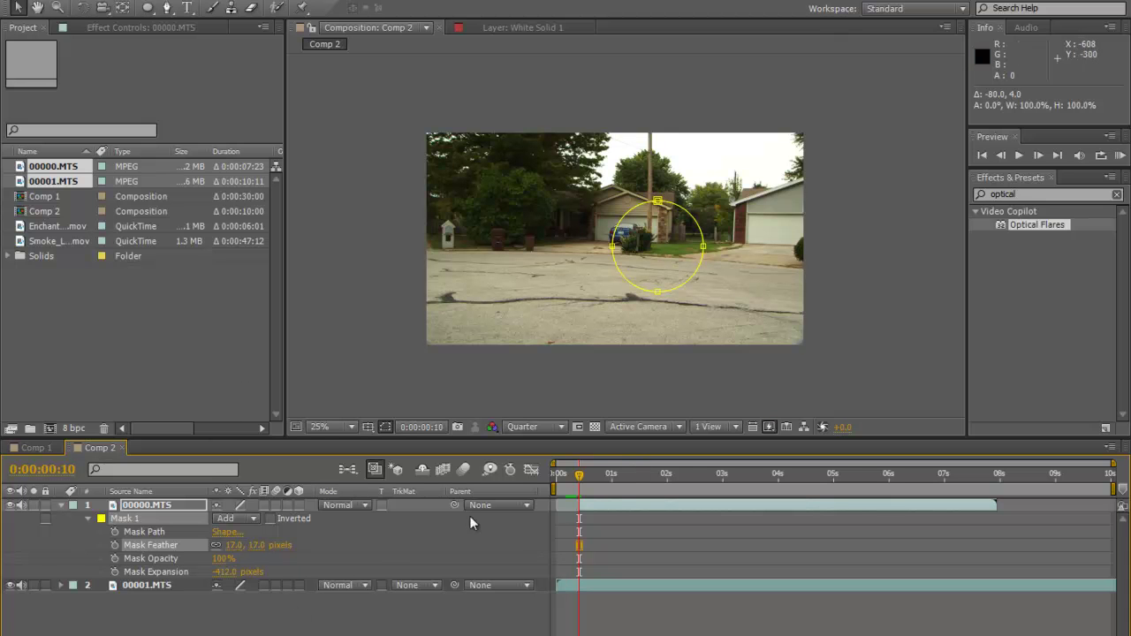
{"action": "left_click", "coordinate": [114, 572]}
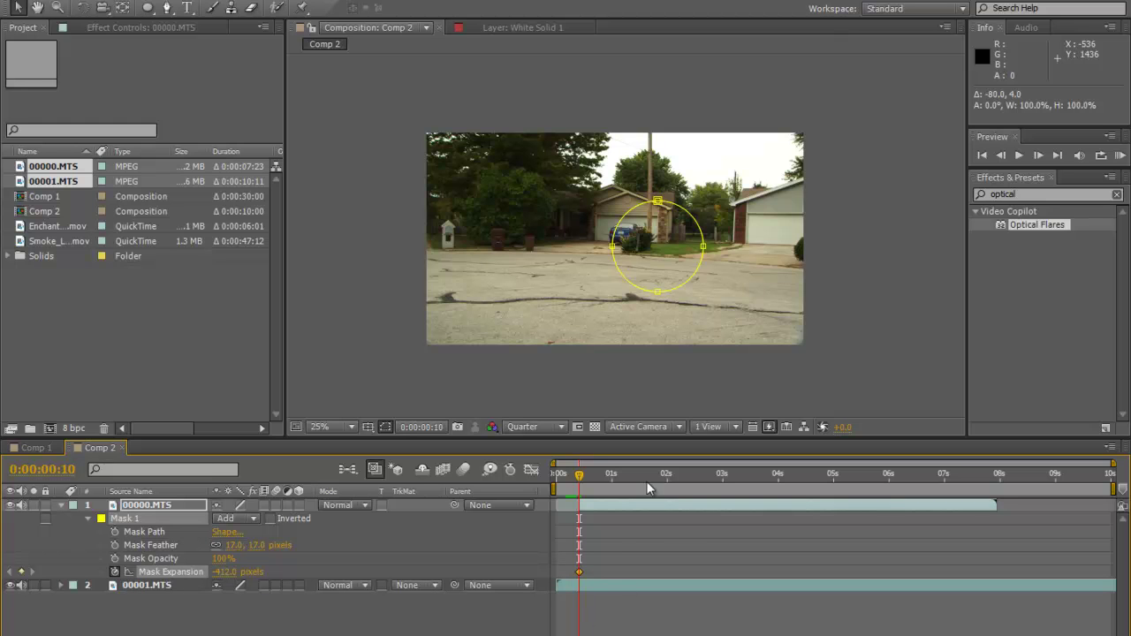
Step: Keyframe a large positive Mask Expansion at 0:00:00:15 so the mask grows outward from the man
{"action": "left_click_drag", "start_coordinate": [580, 480], "coordinate": [594, 480]}
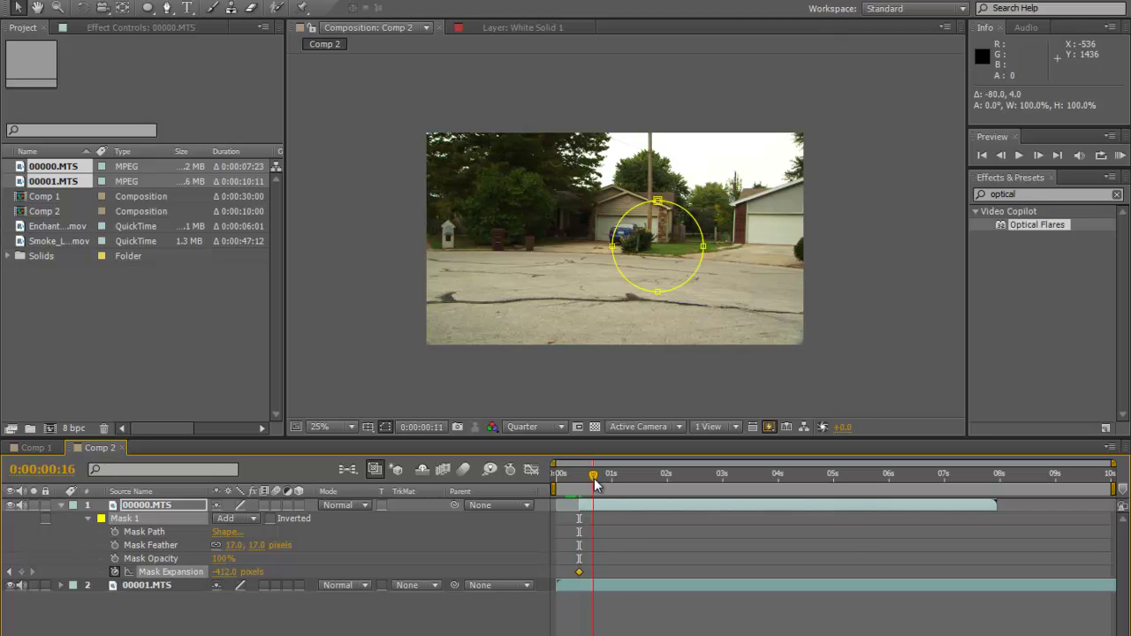
{"action": "key", "text": "Page_Up"}
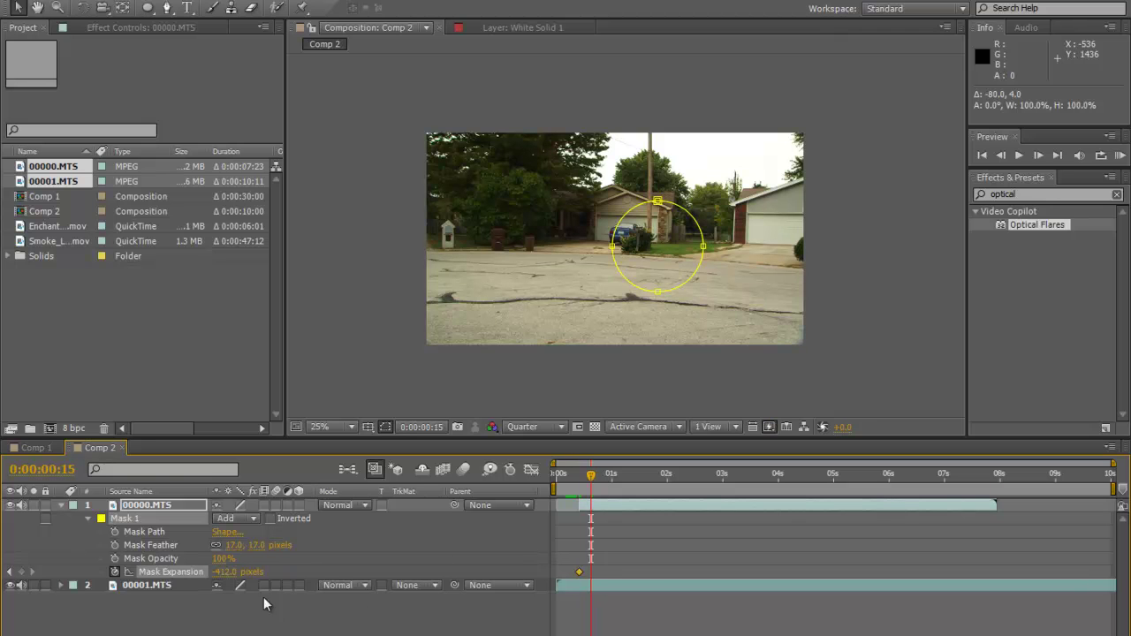
{"action": "left_click_drag", "start_coordinate": [225, 572], "coordinate": [245, 572]}
{"action": "left_click_drag", "start_coordinate": [430, 579], "coordinate": [881, 587]}
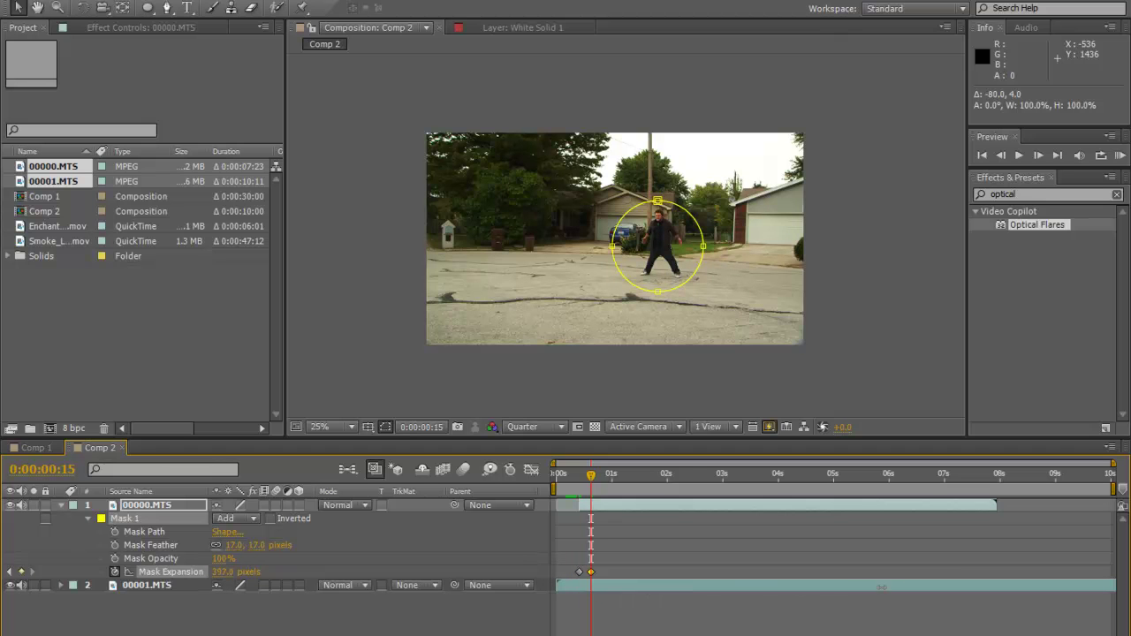
{"action": "left_click_drag", "start_coordinate": [222, 572], "coordinate": [550, 570]}
Step: Check the expanded mask by toggling the 00000.MTS layer's visibility, and return the playhead to 0:00:00:04
{"action": "left_click", "coordinate": [11, 506]}
{"action": "left_click", "coordinate": [11, 506]}
{"action": "left_click", "coordinate": [11, 506]}
{"action": "left_click", "coordinate": [10, 506]}
{"action": "left_click_drag", "start_coordinate": [591, 478], "coordinate": [562, 478]}
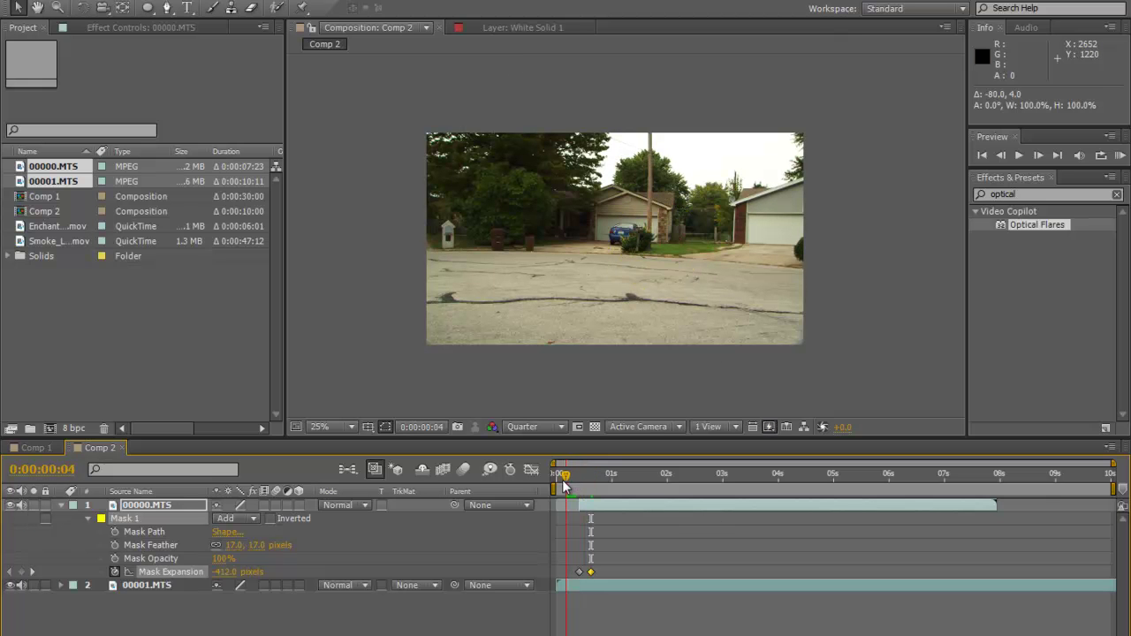
Step: Preview the mask reveal, return to 0:00:00:15, and examine the man's surroundings at 50% magnification
{"action": "key", "text": "space"}
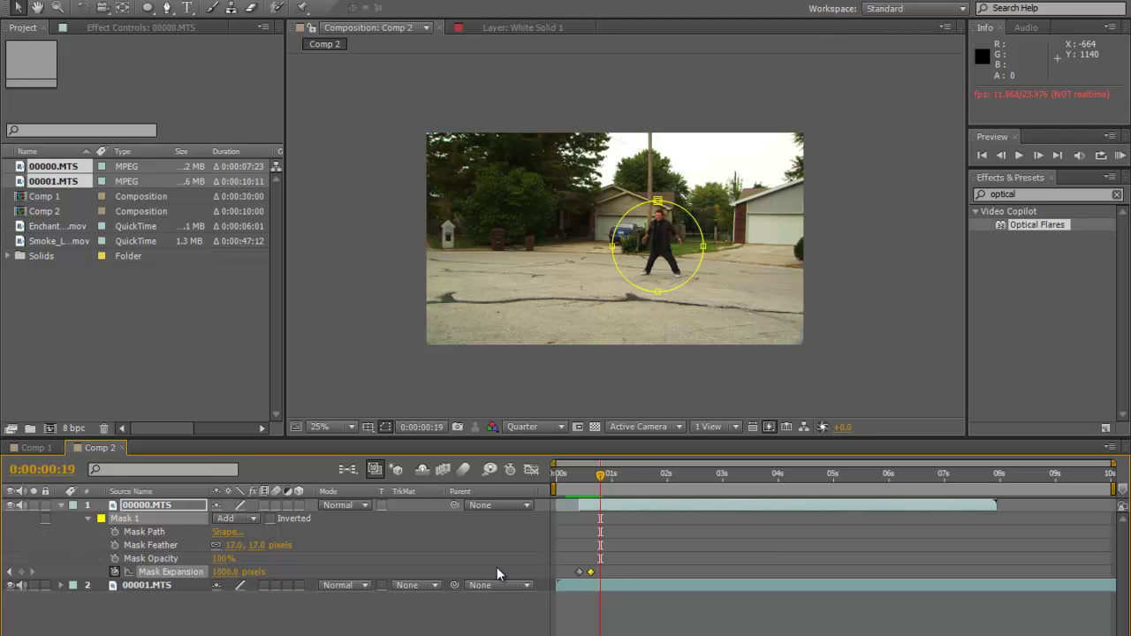
{"action": "mouse_move", "coordinate": [596, 486]}
{"action": "left_mouse_down"}
{"action": "mouse_move", "coordinate": [576, 489]}
{"action": "mouse_move", "coordinate": [591, 486]}
{"action": "left_mouse_up"}
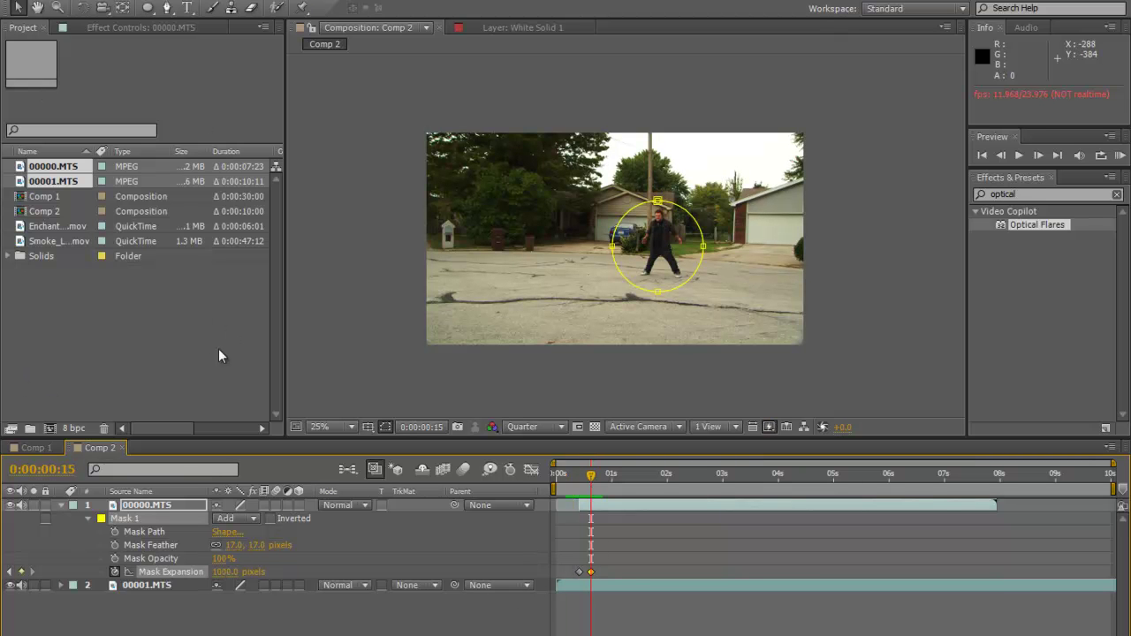
{"action": "left_click", "coordinate": [110, 321]}
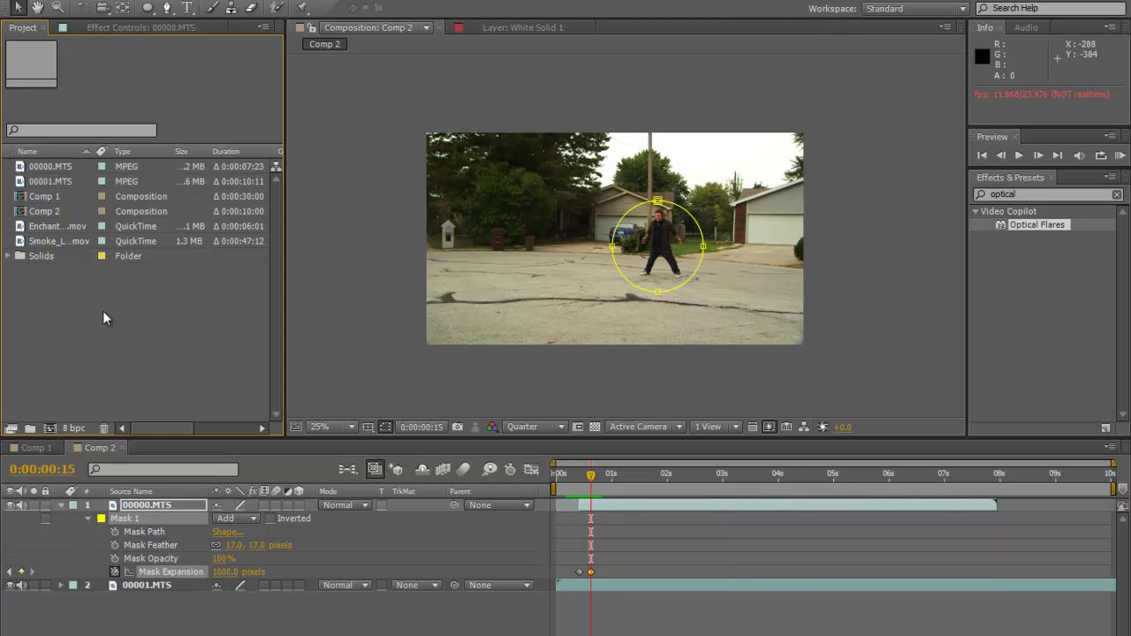
{"action": "scroll", "coordinate": [654, 205], "scroll_direction": "up", "scroll_amount": 4}
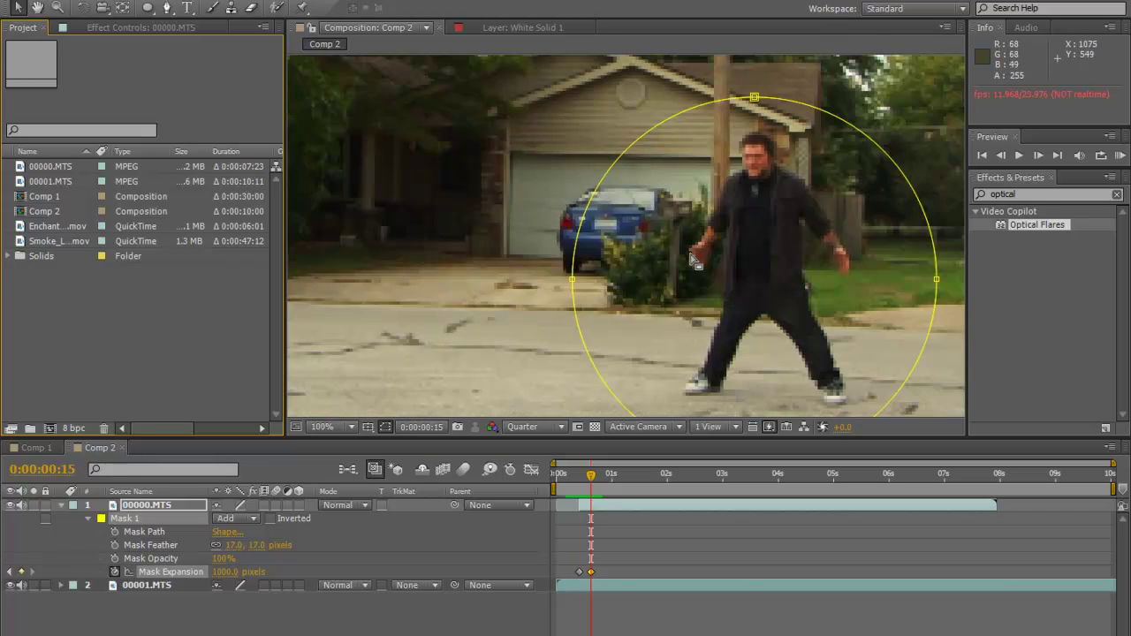
{"action": "scroll", "coordinate": [654, 205], "scroll_direction": "down", "scroll_amount": 2}
{"action": "left_click", "coordinate": [542, 432]}
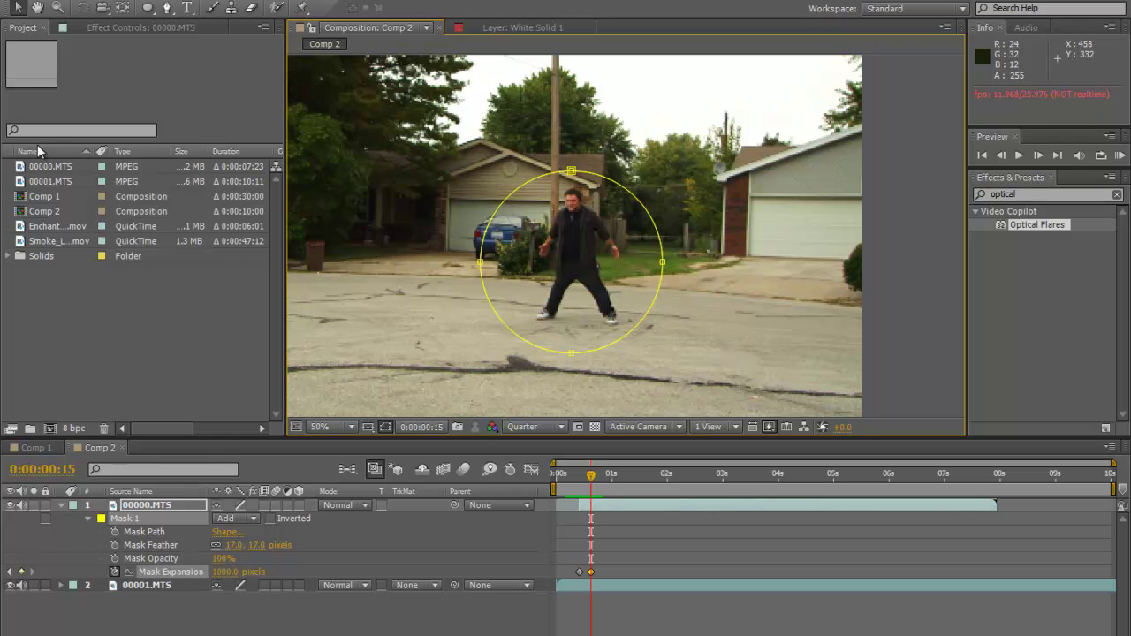
{"action": "left_click", "coordinate": [98, 345]}
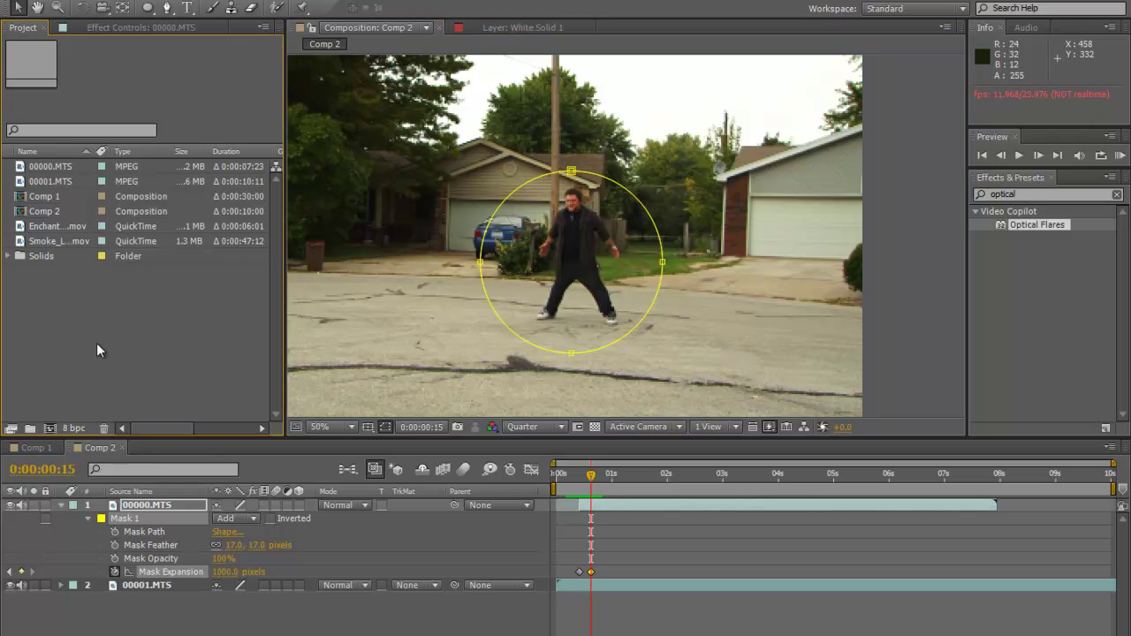
Step: Set Smoke_Loop.mov to loop 20 times in its main footage interpretation options
{"action": "left_click", "coordinate": [53, 237]}
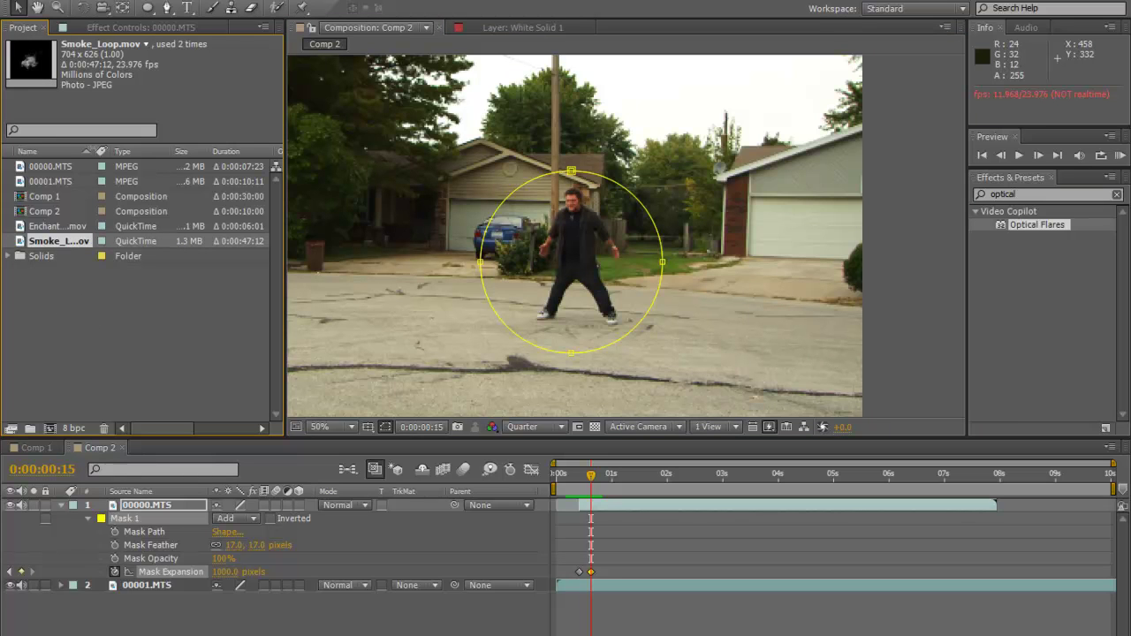
{"action": "left_click_drag", "start_coordinate": [94, 151], "coordinate": [139, 151]}
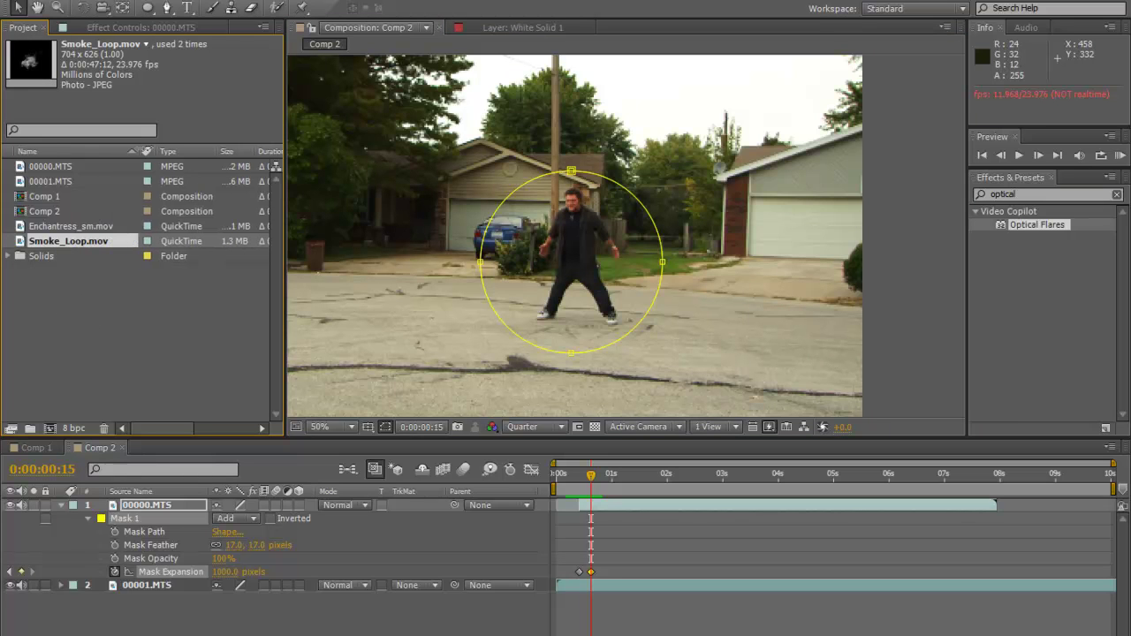
{"action": "right_click", "coordinate": [40, 243]}
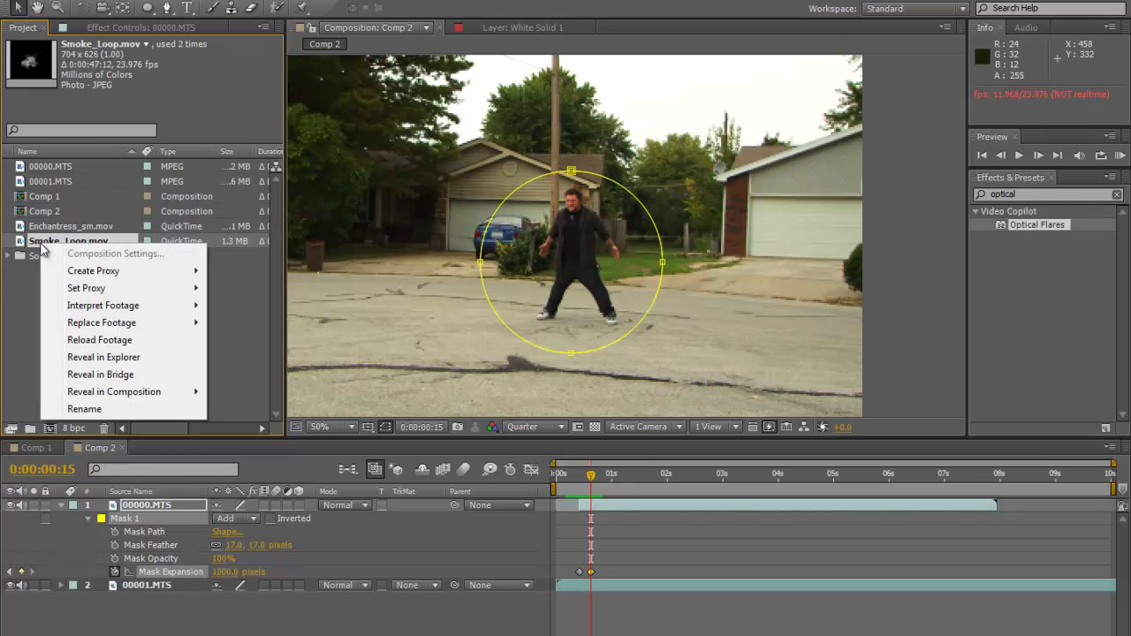
{"action": "mouse_move", "coordinate": [98, 307]}
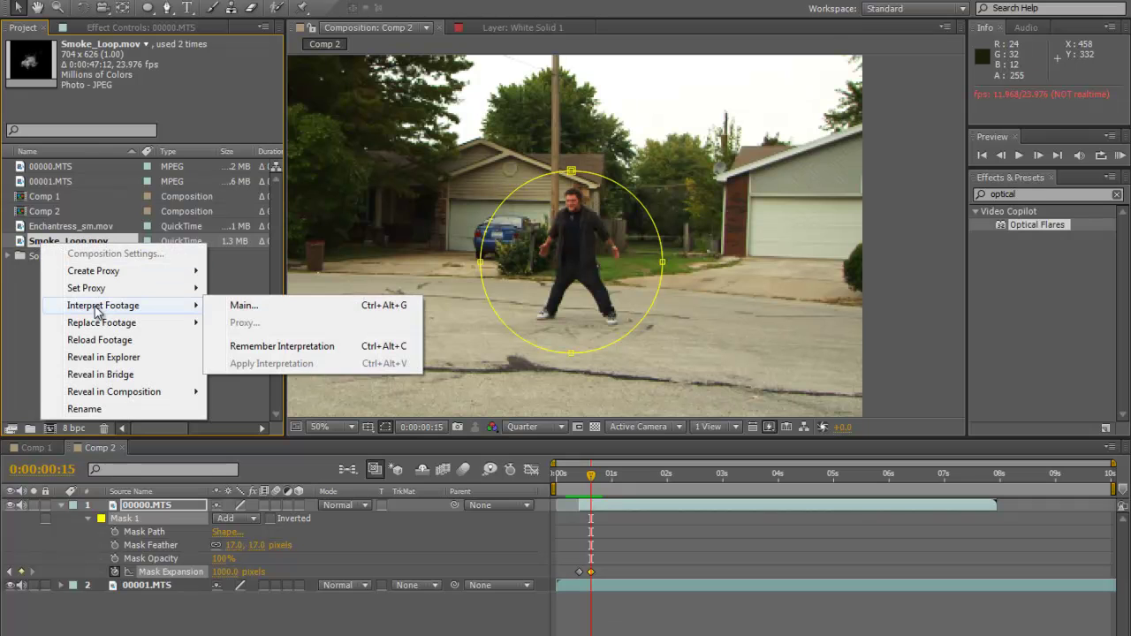
{"action": "left_click", "coordinate": [244, 307]}
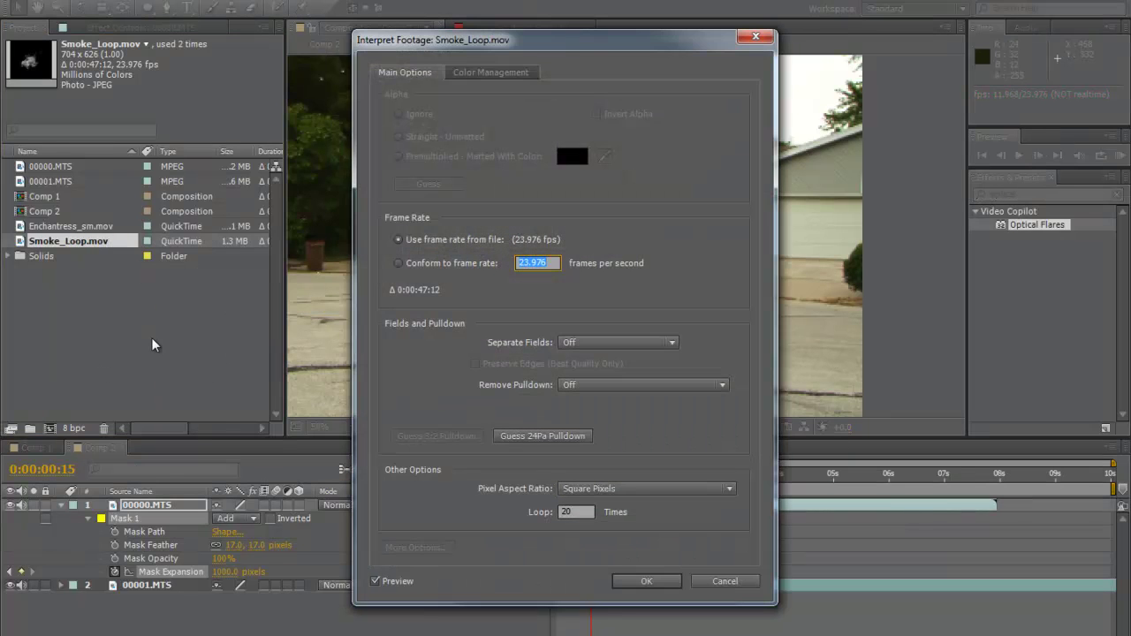
{"action": "left_click", "coordinate": [579, 511]}
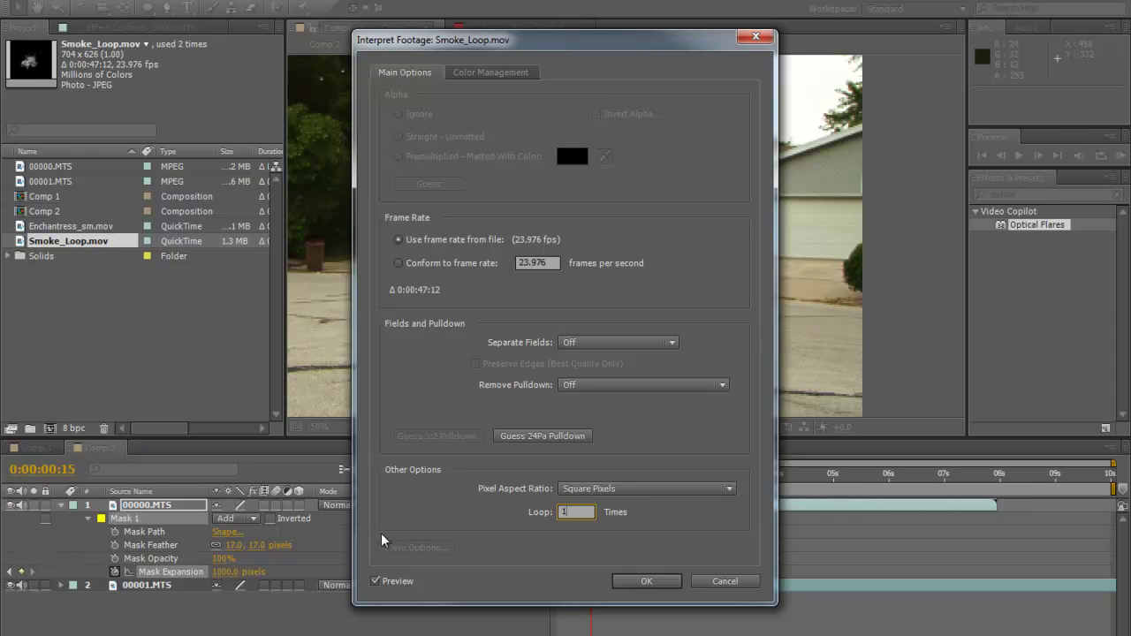
{"action": "left_click", "coordinate": [597, 533]}
{"action": "left_click", "coordinate": [662, 583]}
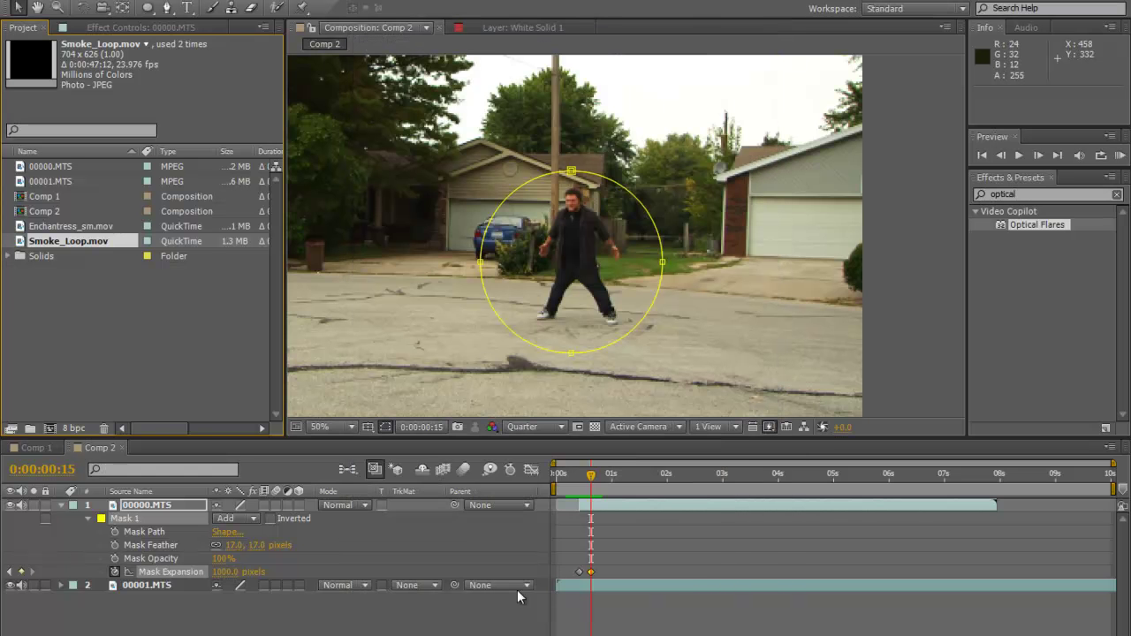
Step: Add Smoke_Loop.mov as the top layer of Comp 2 and scrub through its smoke to 0:00:01:17
{"action": "left_click_drag", "start_coordinate": [68, 241], "coordinate": [150, 503]}
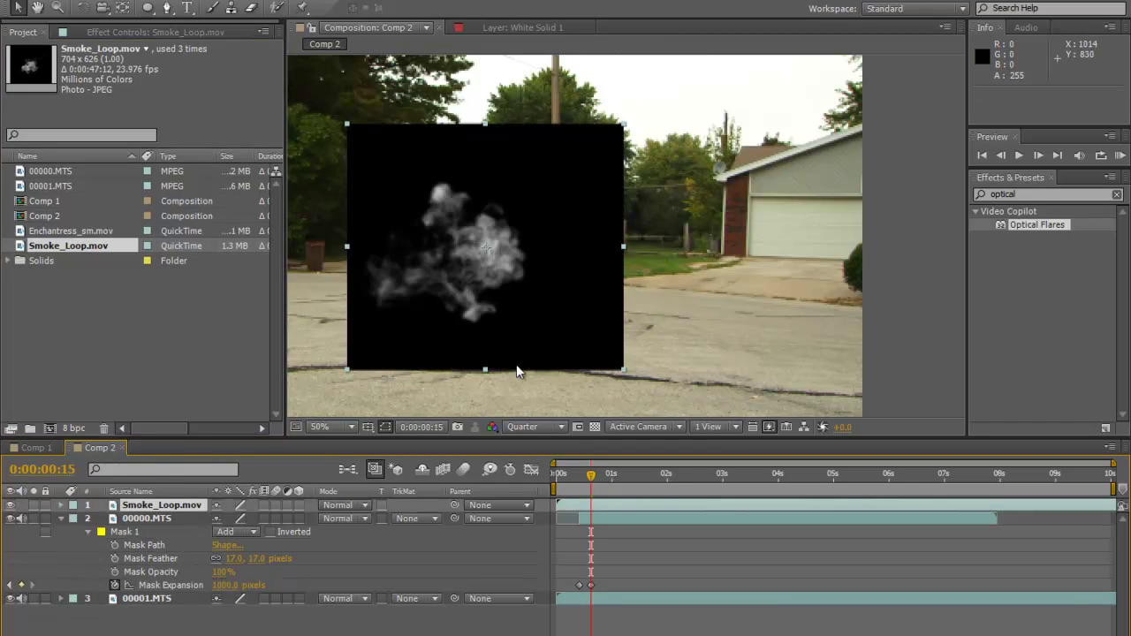
{"action": "left_click_drag", "start_coordinate": [591, 478], "coordinate": [654, 502]}
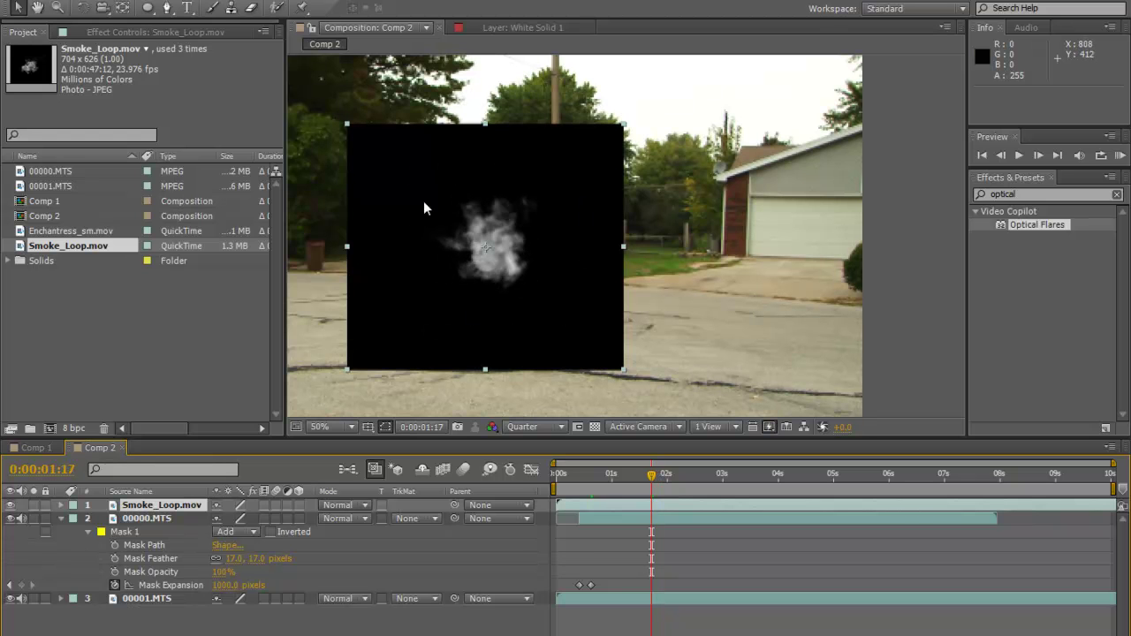
{"action": "key", "text": "comma"}
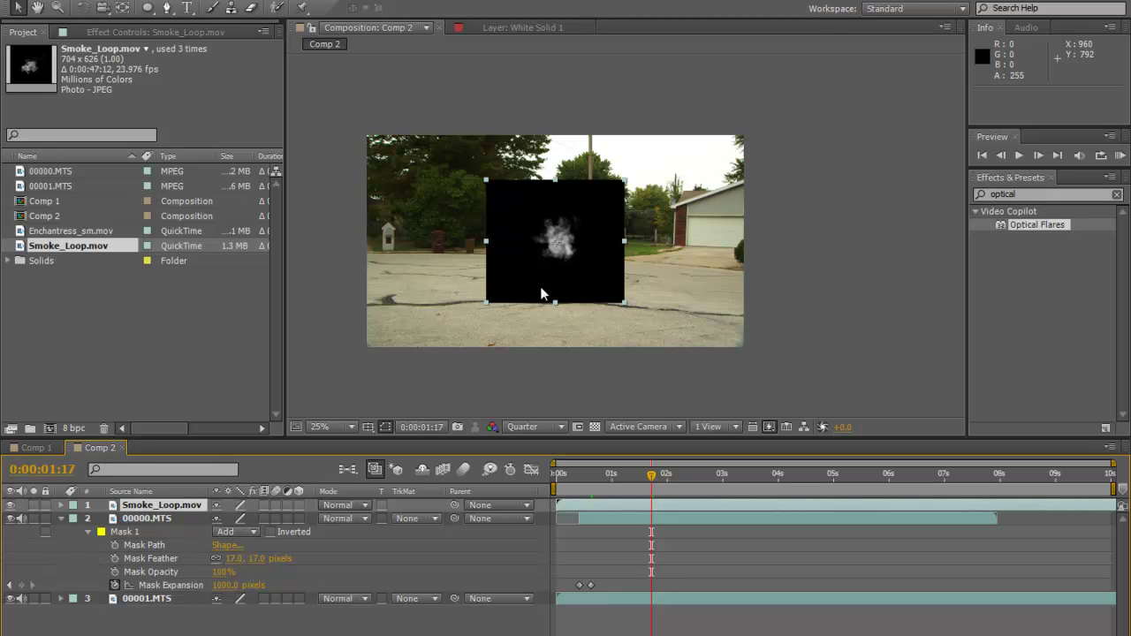
Step: Find the CC Sphere effect and apply it to the Smoke_Loop.mov layer
{"action": "key", "text": "ctrl+5"}
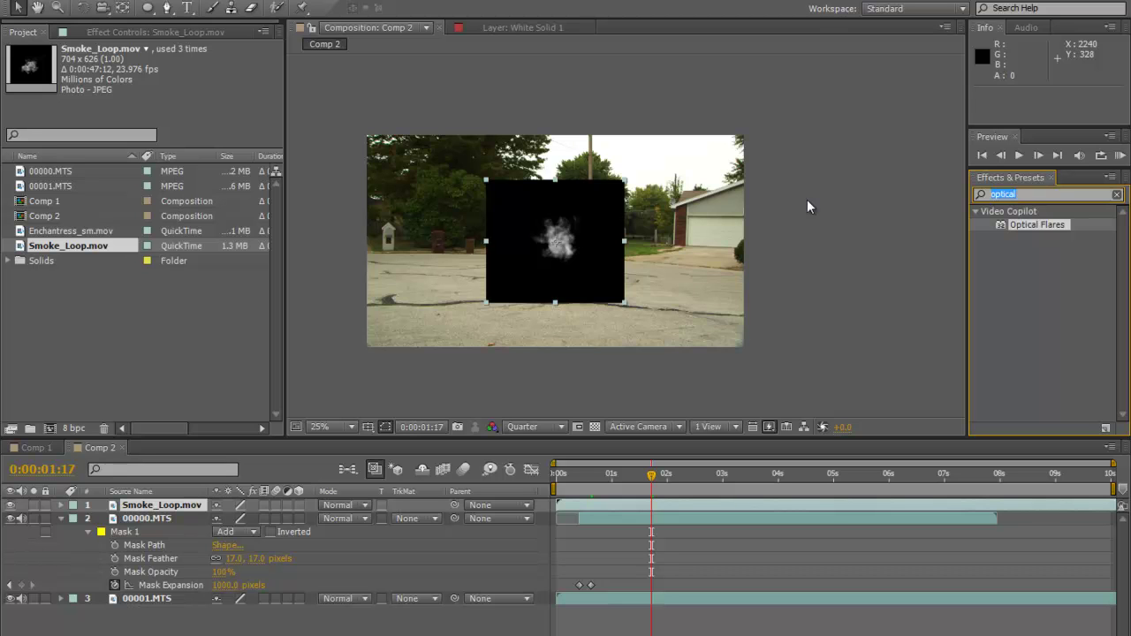
{"action": "type", "text": "cc"}
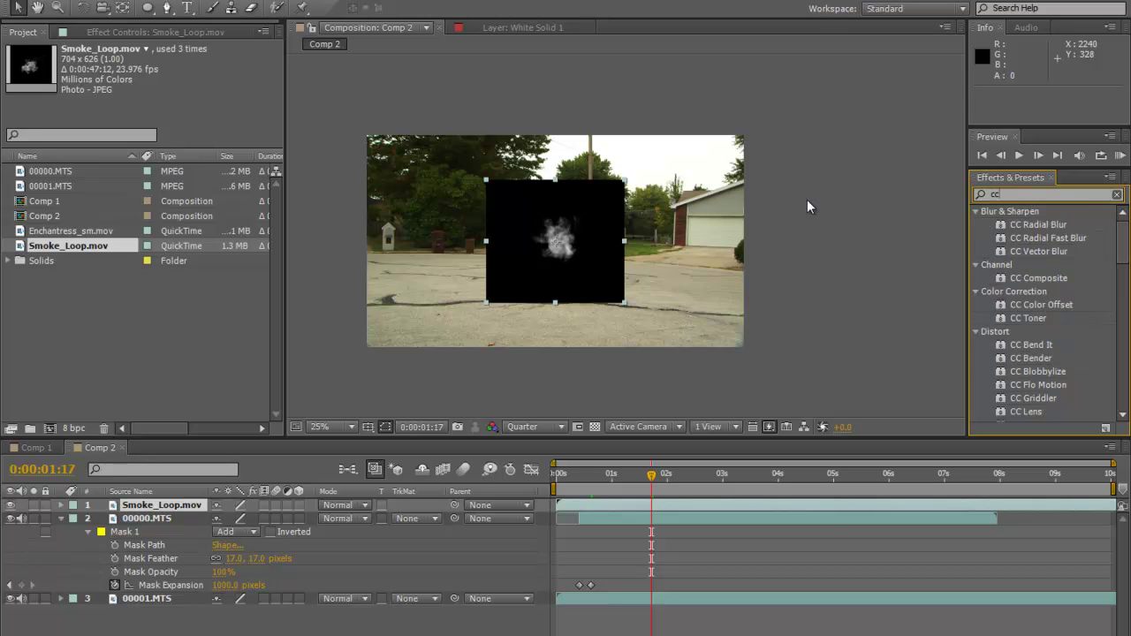
{"action": "type", "text": " sp"}
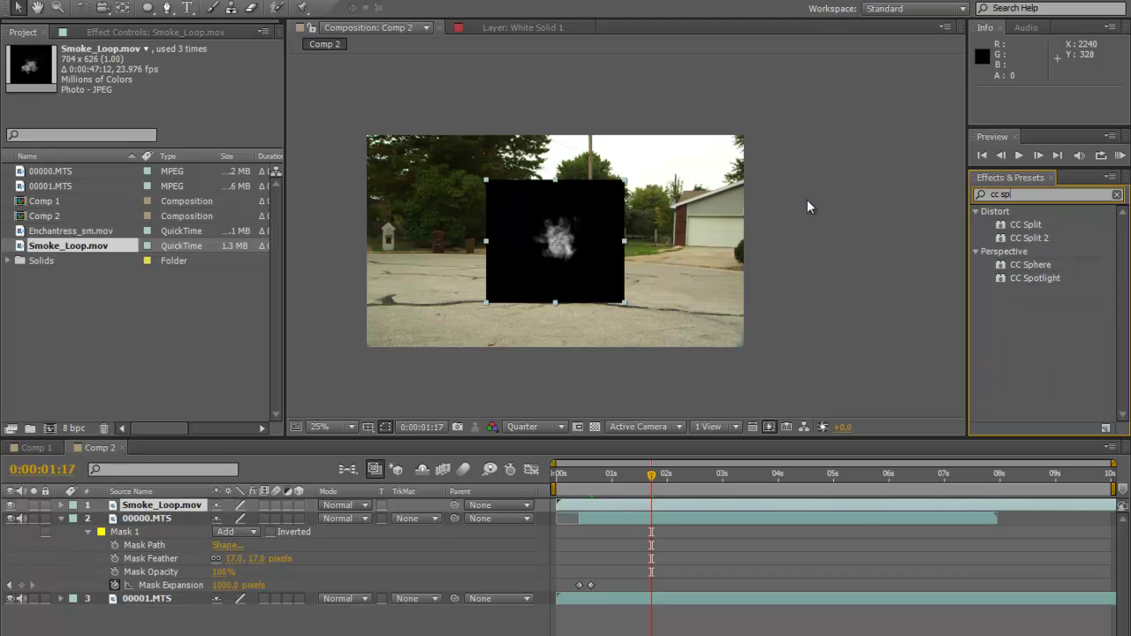
{"action": "left_click", "coordinate": [1003, 267]}
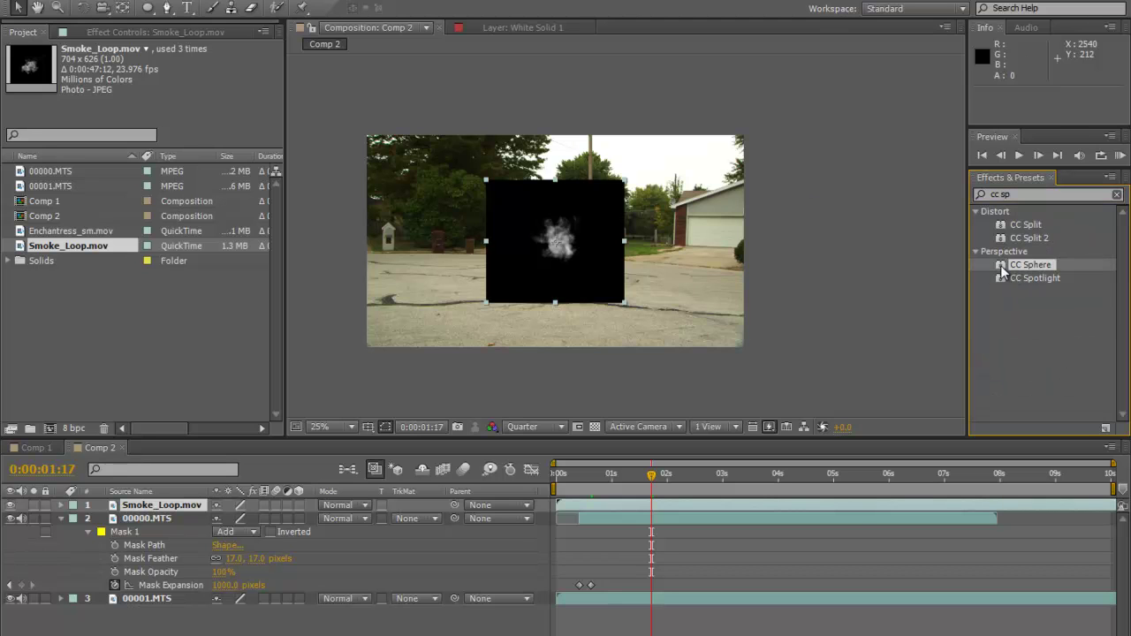
{"action": "left_click_drag", "start_coordinate": [1003, 269], "coordinate": [654, 512]}
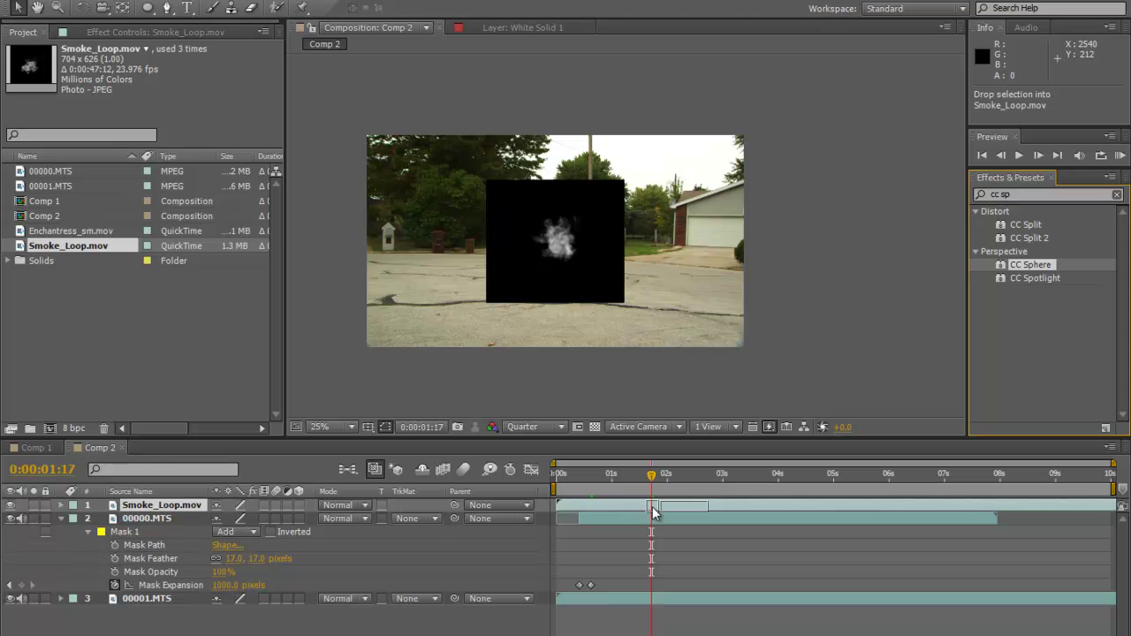
{"action": "left_click_drag", "start_coordinate": [654, 512], "coordinate": [654, 513]}
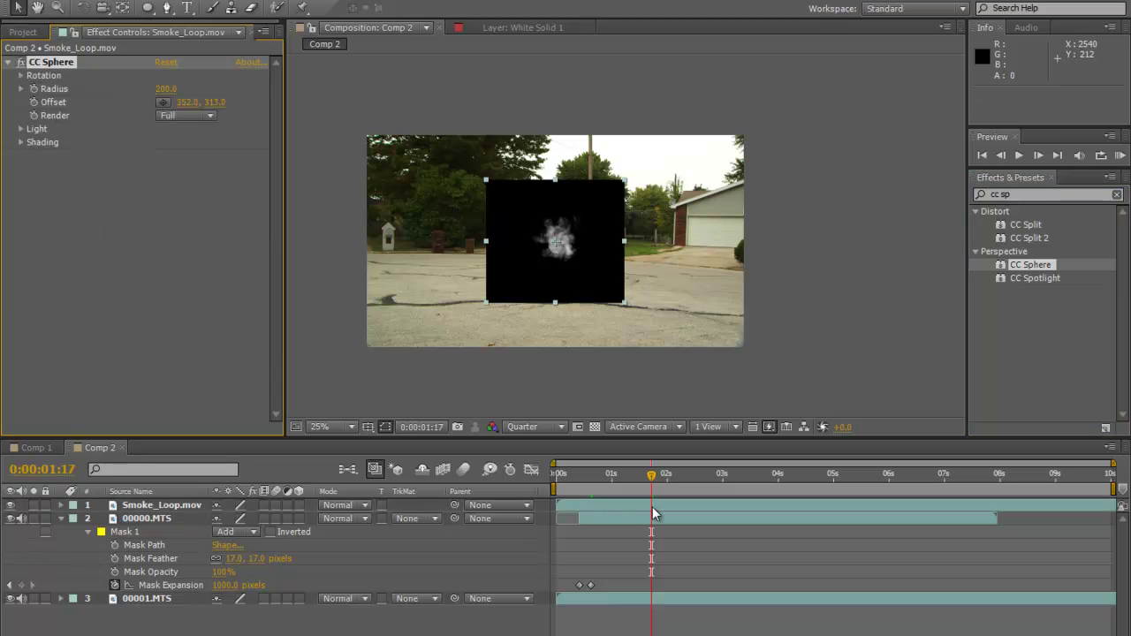
Step: Move the smoke sphere over the man to position 1200, 576 and set its blending mode to Add
{"action": "key", "text": "period"}
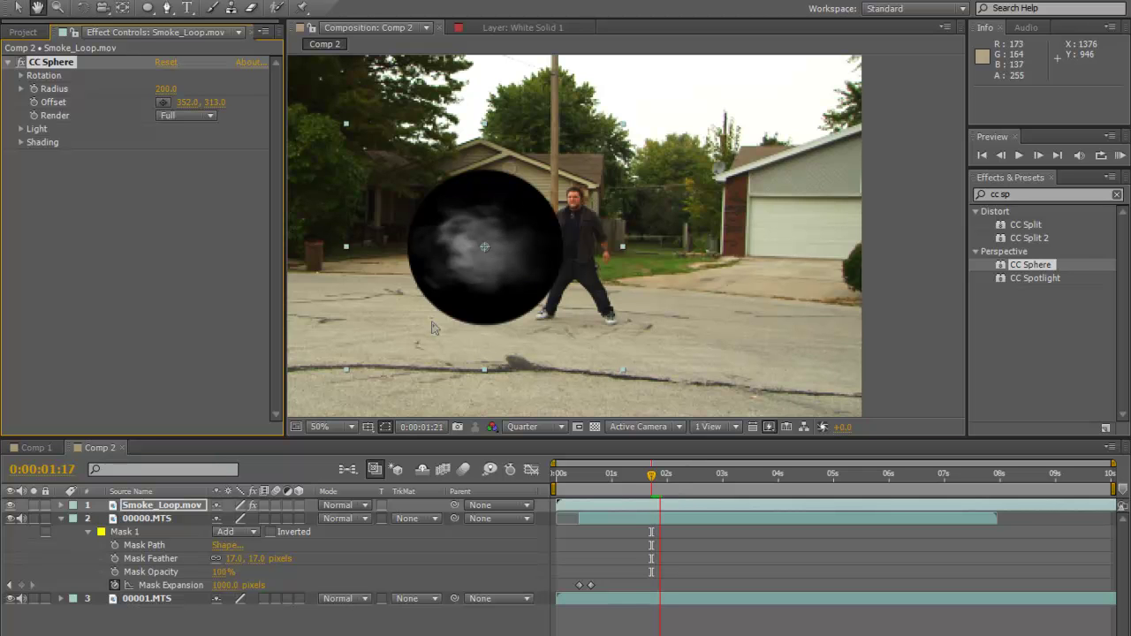
{"action": "mouse_move", "coordinate": [679, 475]}
{"action": "left_mouse_down"}
{"action": "mouse_move", "coordinate": [656, 491]}
{"action": "mouse_move", "coordinate": [679, 489]}
{"action": "mouse_move", "coordinate": [666, 491]}
{"action": "left_mouse_up"}
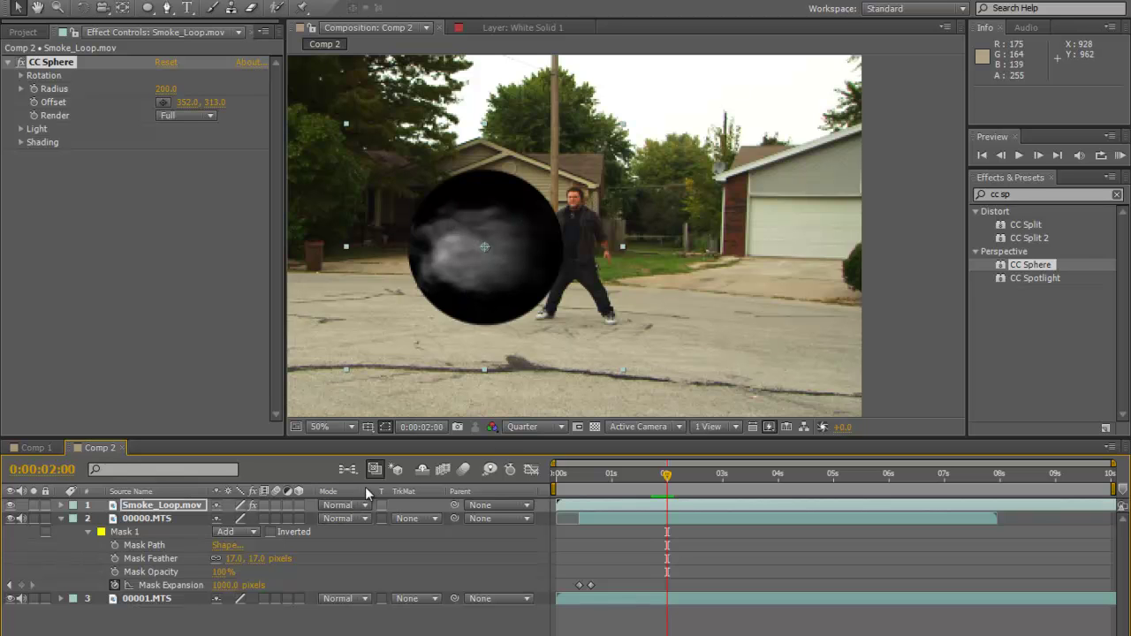
{"action": "left_click_drag", "start_coordinate": [491, 251], "coordinate": [600, 267]}
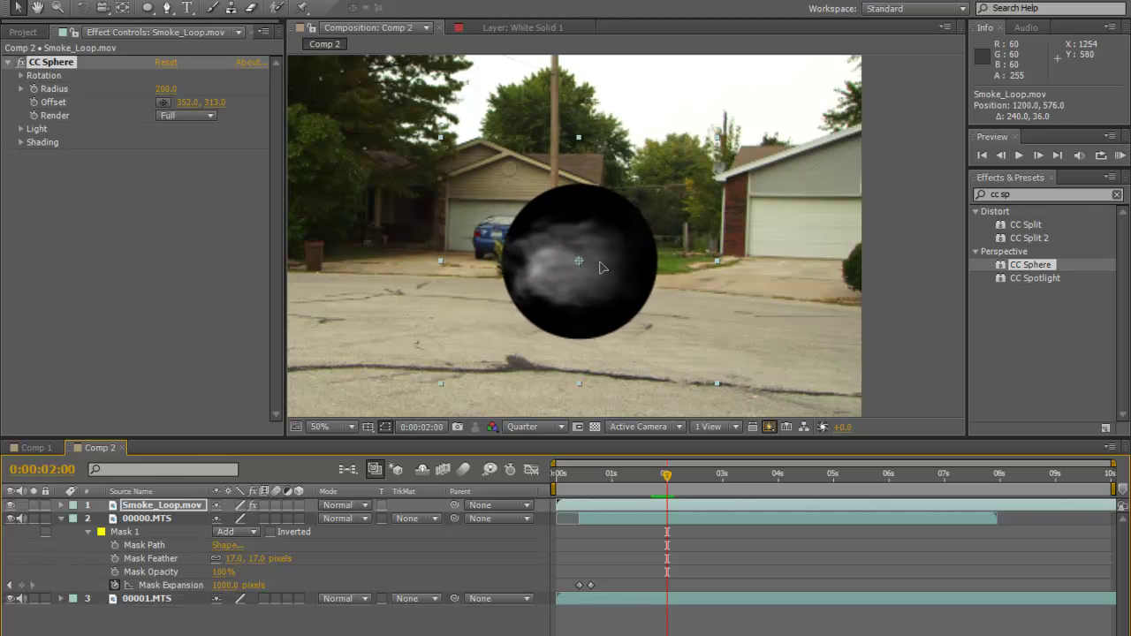
{"action": "left_click", "coordinate": [351, 505]}
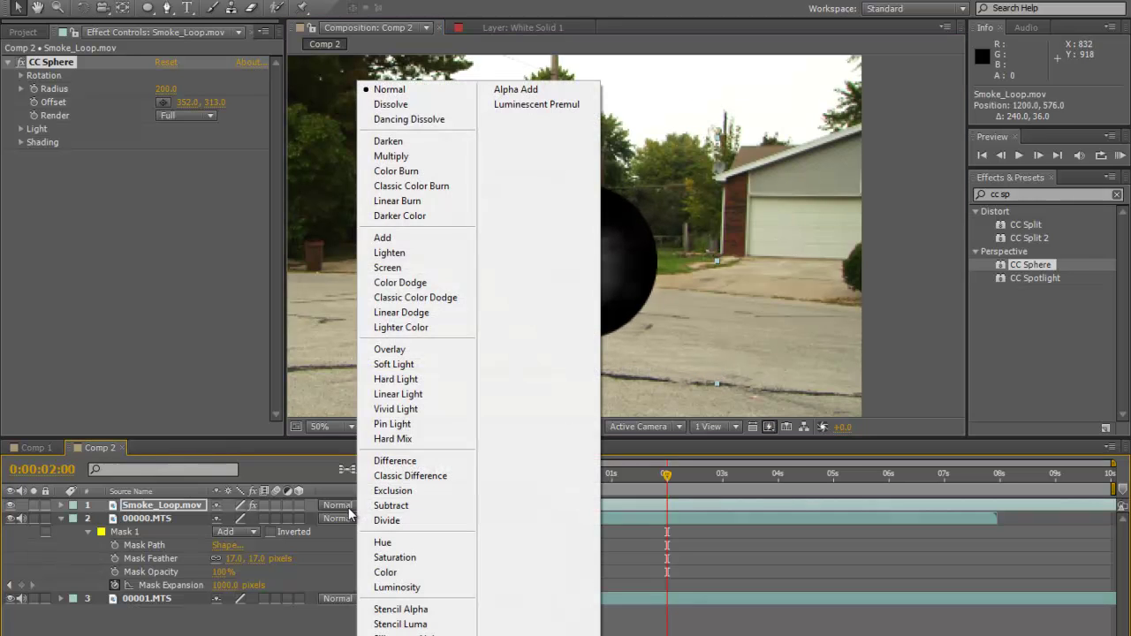
{"action": "left_click", "coordinate": [421, 239]}
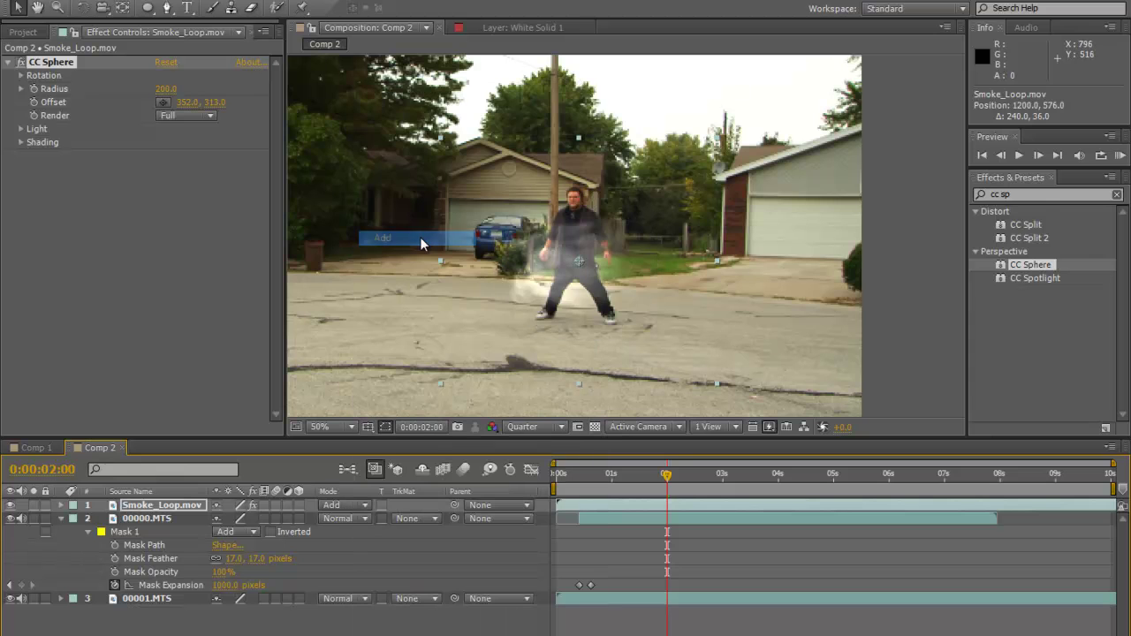
Step: Slide the Smoke_Loop.mov layer to start at 0:00:00:10 and preview the smoke sphere from 0:00:00:08
{"action": "left_click_drag", "start_coordinate": [667, 478], "coordinate": [647, 486]}
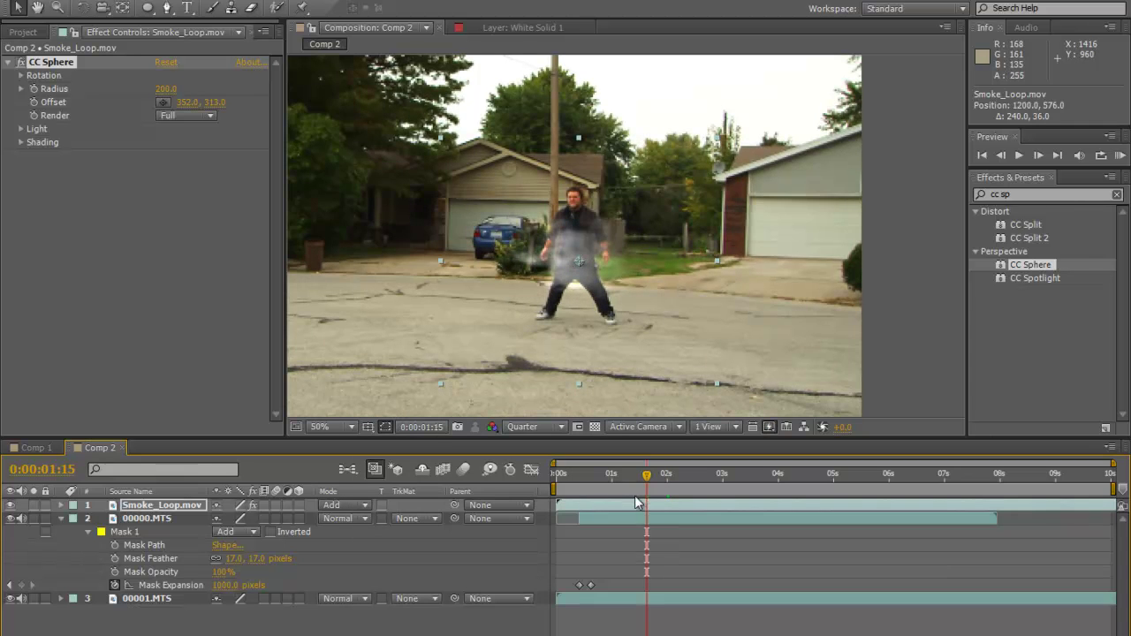
{"action": "left_click_drag", "start_coordinate": [575, 502], "coordinate": [603, 502]}
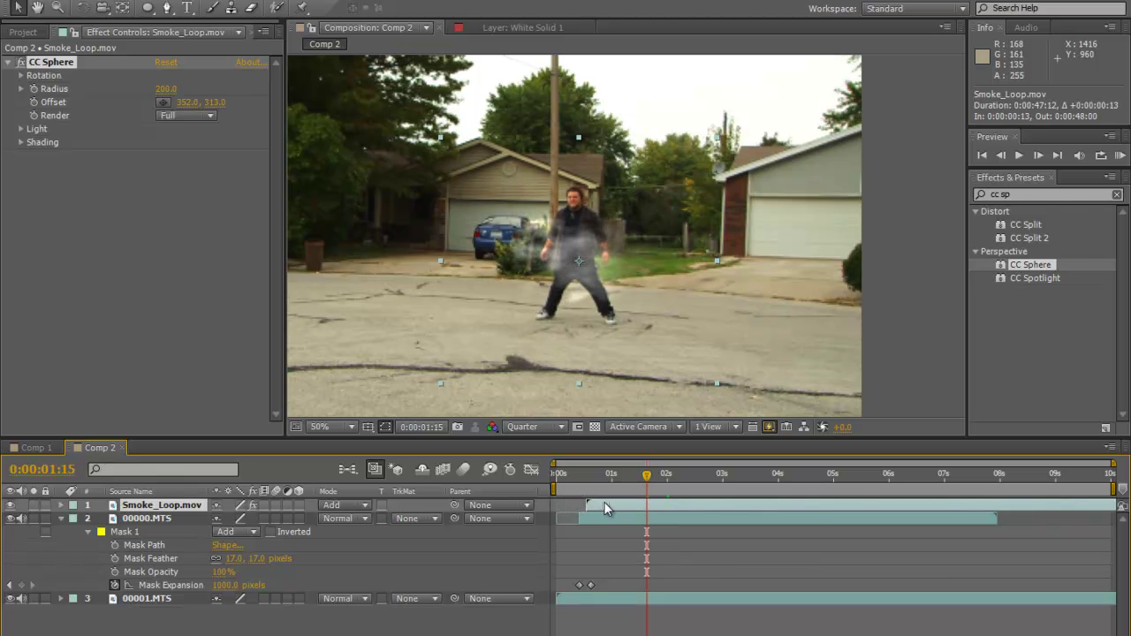
{"action": "left_click", "coordinate": [645, 482]}
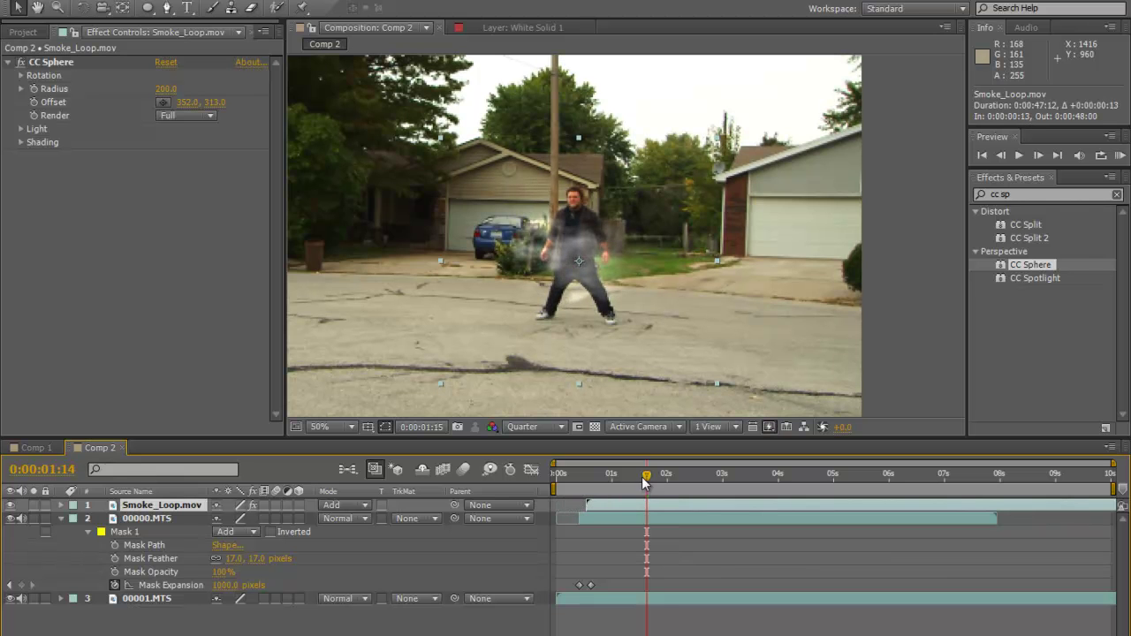
{"action": "left_click", "coordinate": [583, 489]}
{"action": "key", "text": "space"}
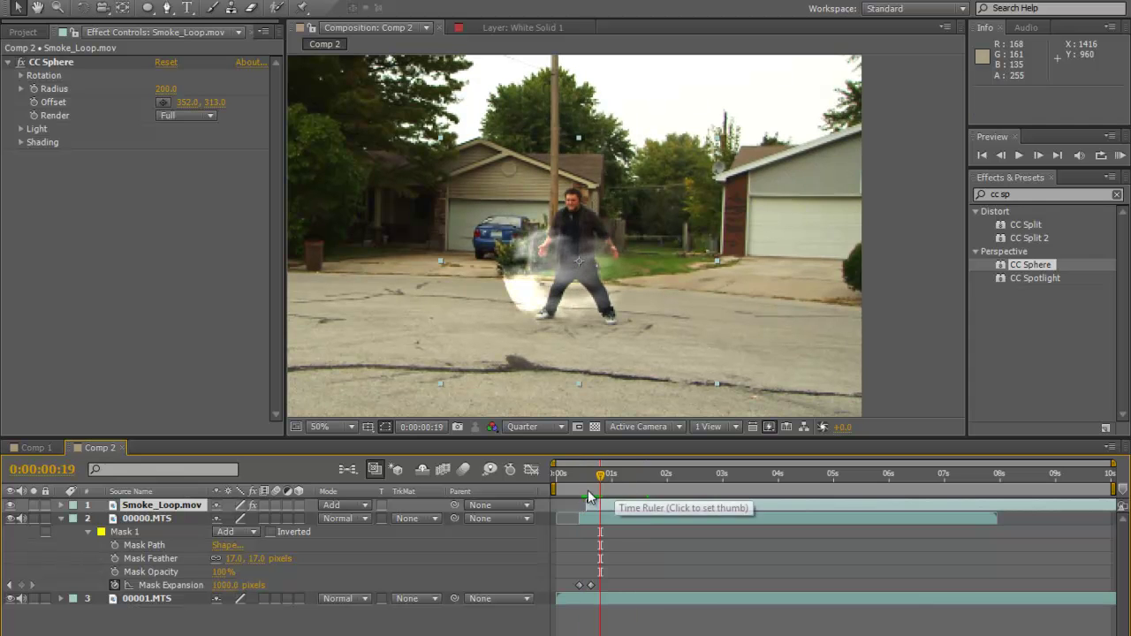
{"action": "mouse_move", "coordinate": [579, 486]}
{"action": "left_mouse_down"}
{"action": "mouse_move", "coordinate": [592, 488]}
{"action": "mouse_move", "coordinate": [577, 483]}
{"action": "left_mouse_up"}
{"action": "left_click", "coordinate": [588, 506]}
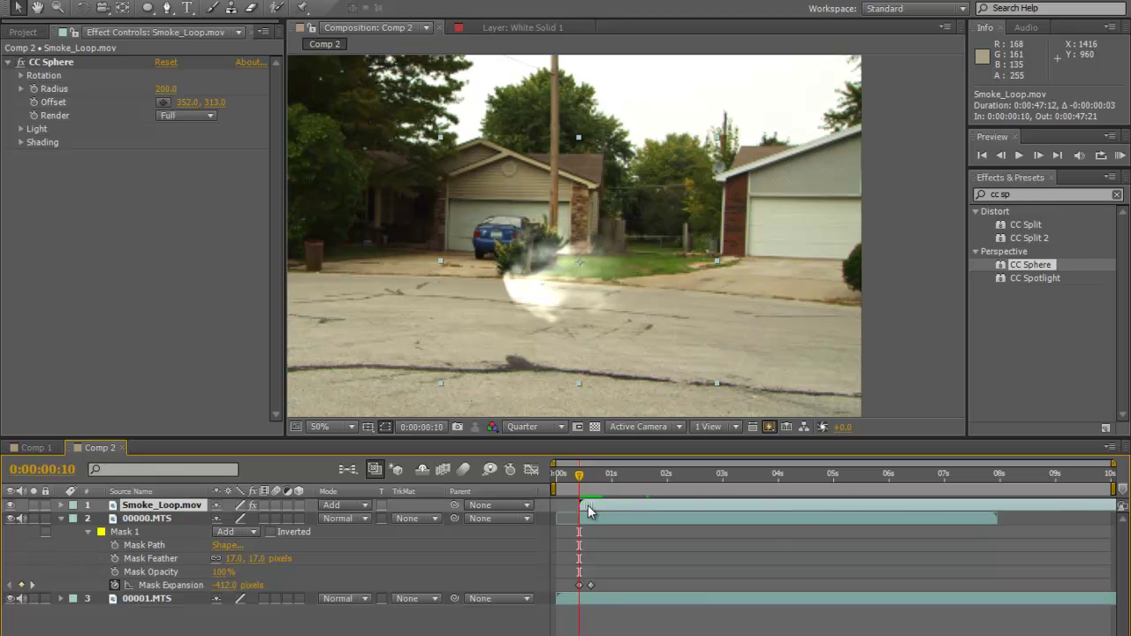
{"action": "key", "text": "Page_Up"}
{"action": "key", "text": "Page_Up"}
{"action": "key", "text": "space"}
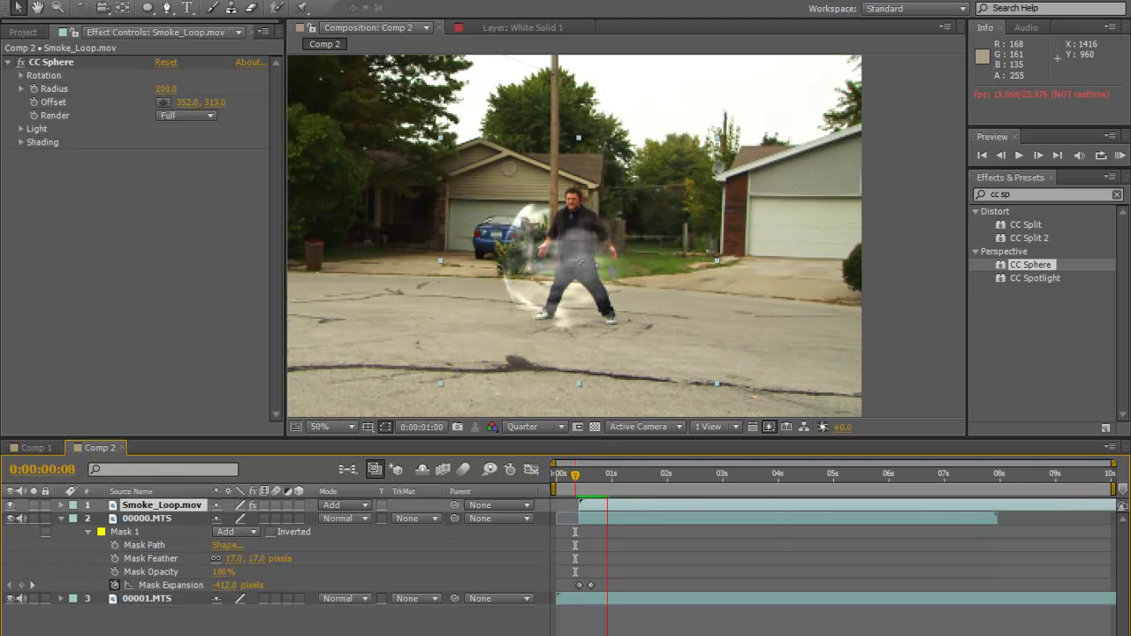
Step: Reposition the smoke sphere to 1212, 552 and increase its CC Sphere radius to 229
{"action": "left_click_drag", "start_coordinate": [579, 261], "coordinate": [585, 252]}
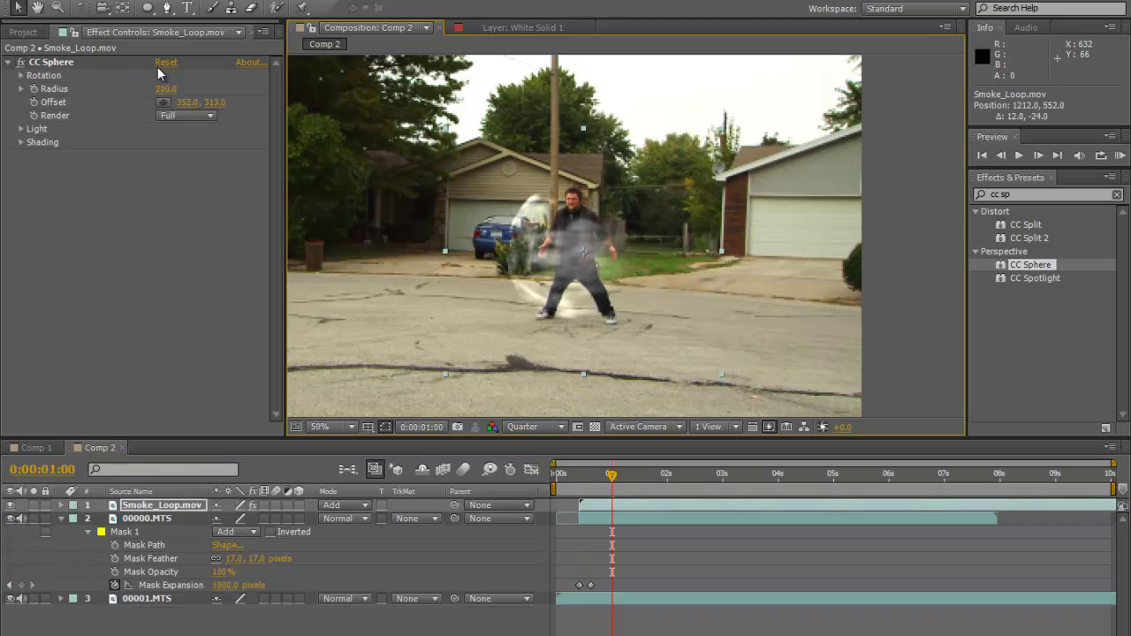
{"action": "left_click_drag", "start_coordinate": [164, 88], "coordinate": [183, 88]}
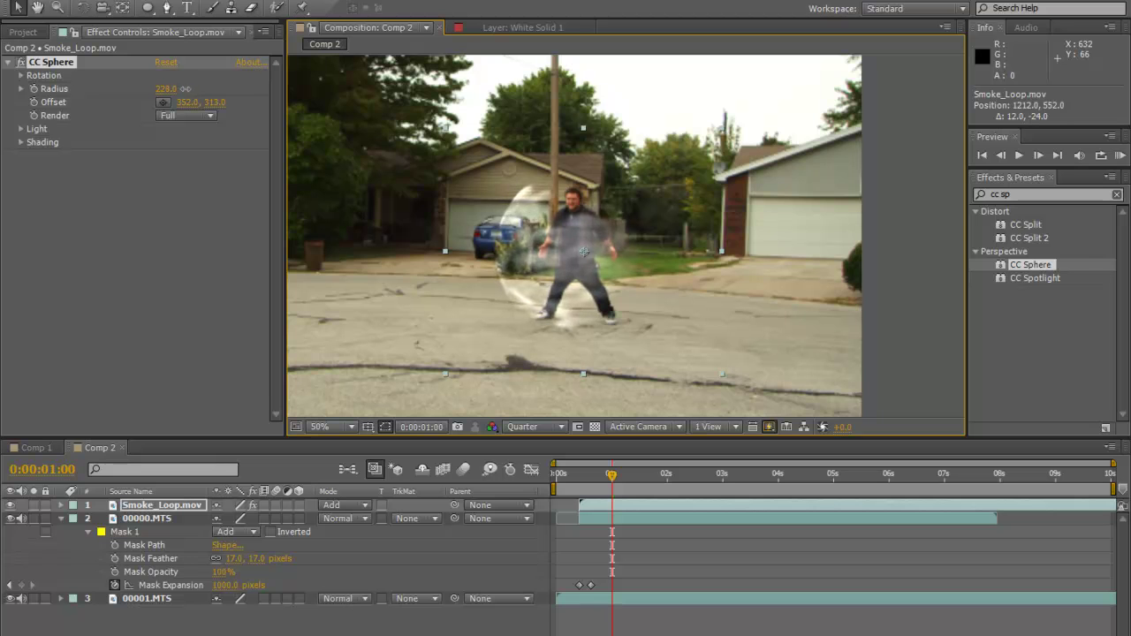
Step: Preview the smoke sphere around the man, replaying it from 0:00:01:04
{"action": "key", "text": "space"}
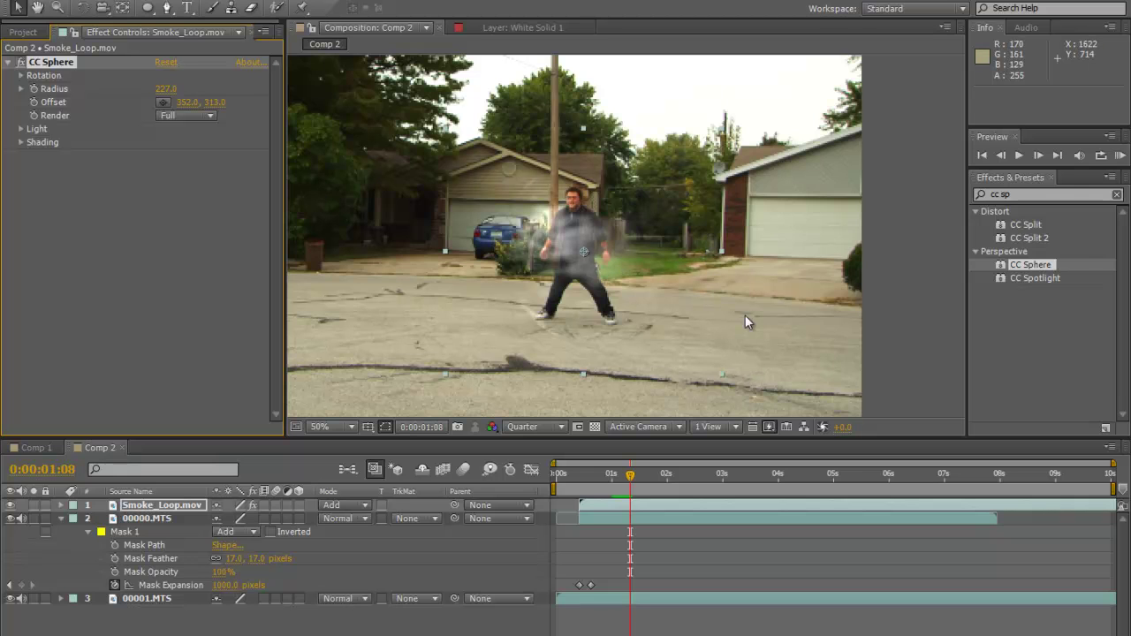
{"action": "left_click", "coordinate": [617, 485]}
{"action": "key", "text": "space"}
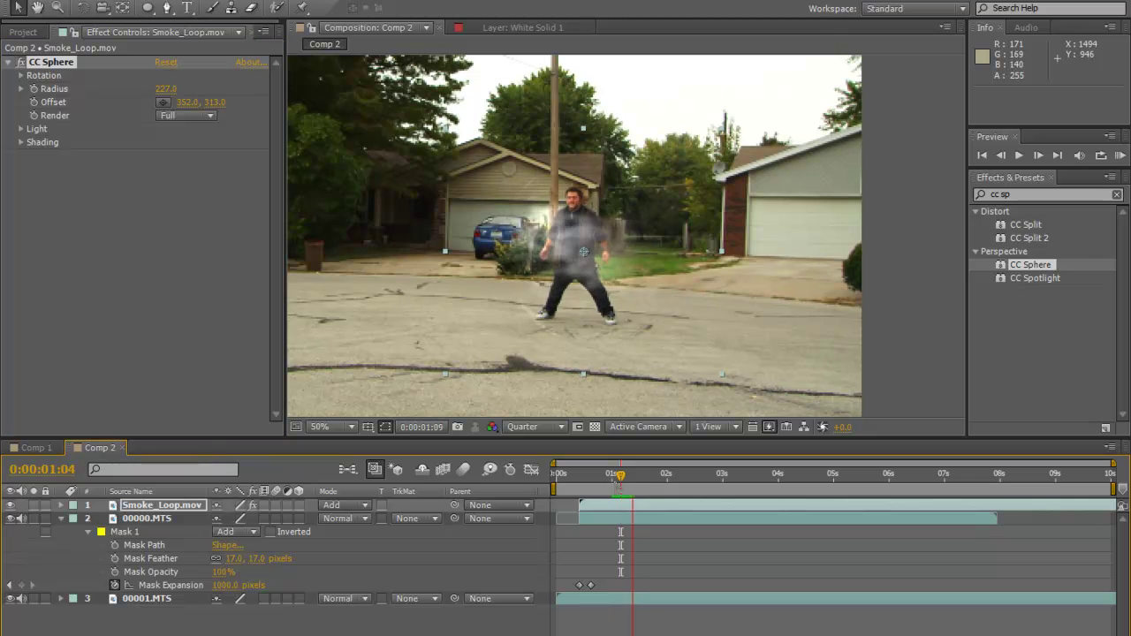
{"action": "key", "text": "space"}
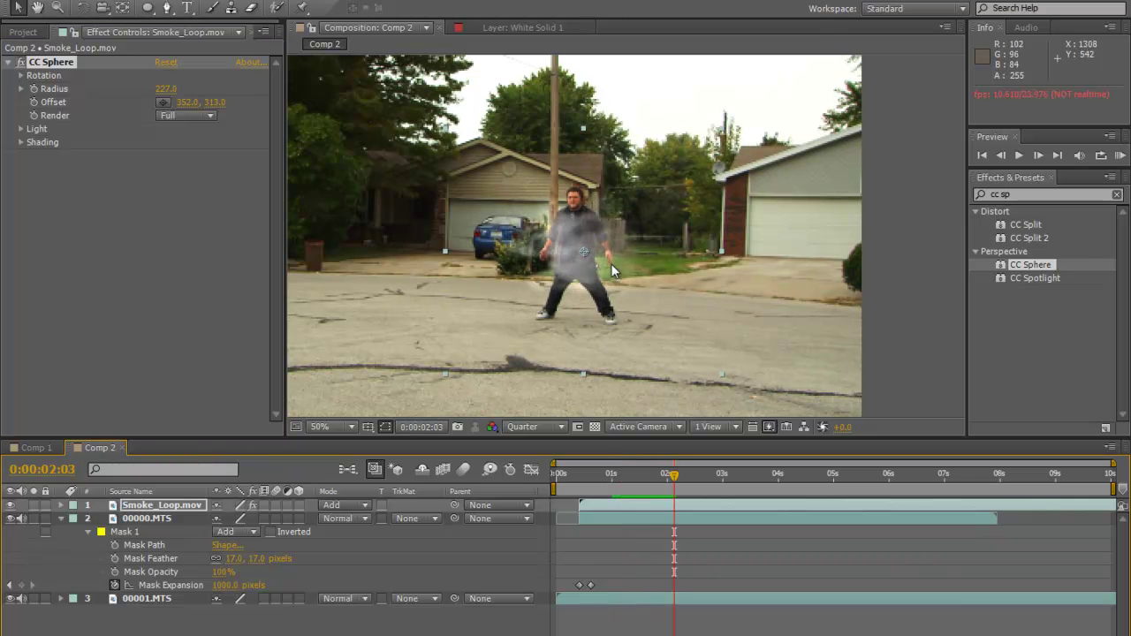
Step: Apply the Glow effect to the Smoke_Loop.mov layer with threshold 38.8%, radius 24 and intensity 1.8
{"action": "left_click", "coordinate": [1032, 193]}
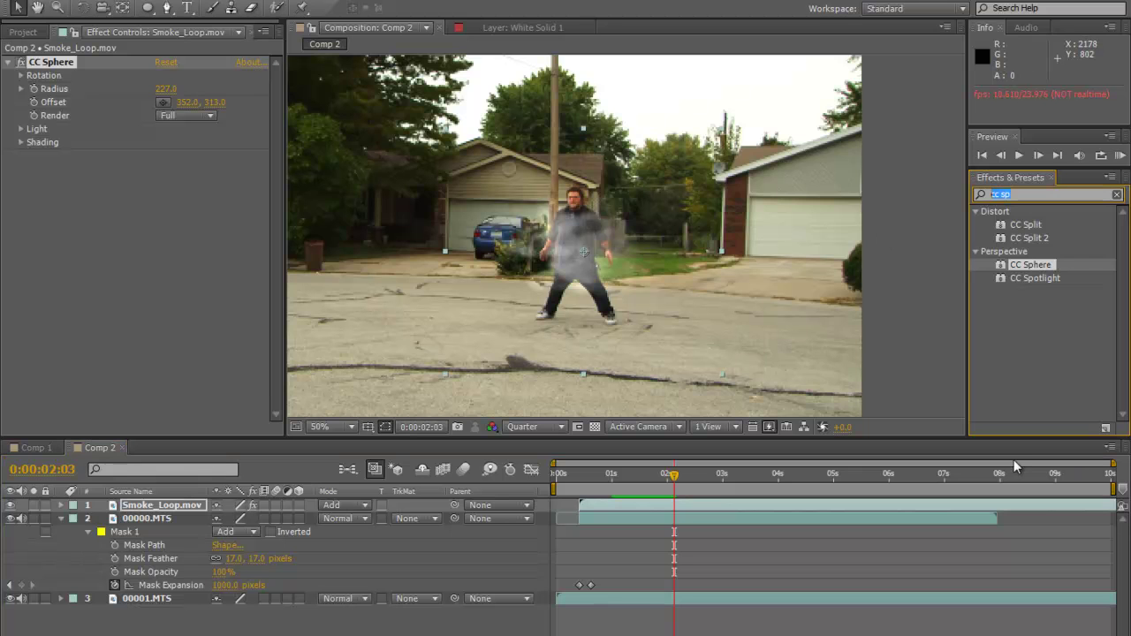
{"action": "type", "text": "glow"}
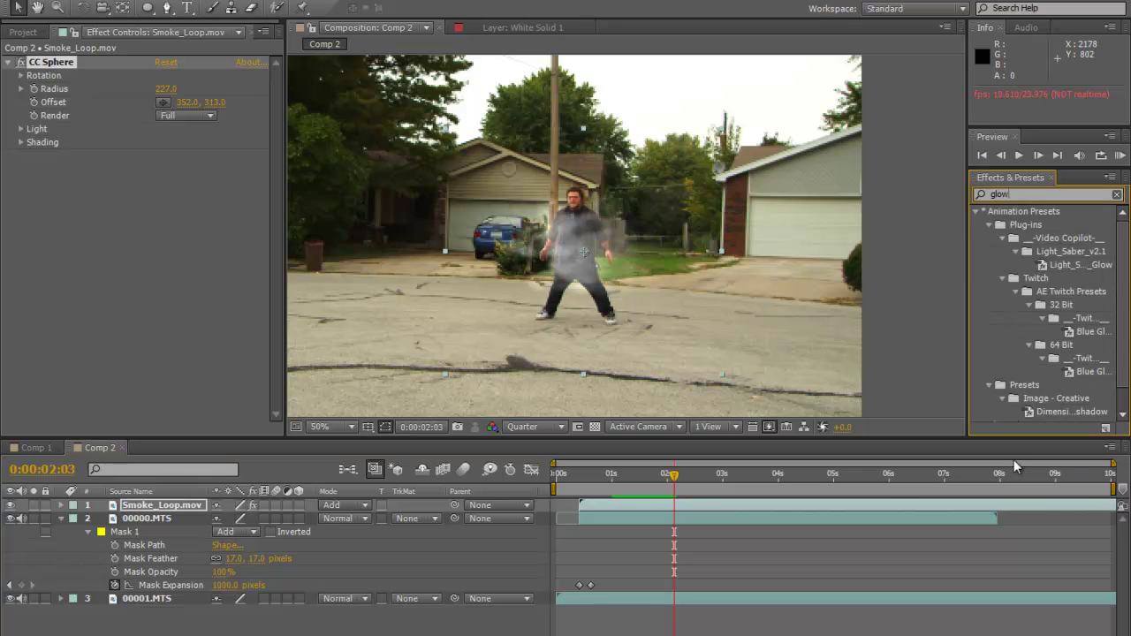
{"action": "scroll", "coordinate": [1014, 286], "scroll_direction": "down", "scroll_amount": 1}
{"action": "left_click_drag", "start_coordinate": [1005, 413], "coordinate": [686, 507]}
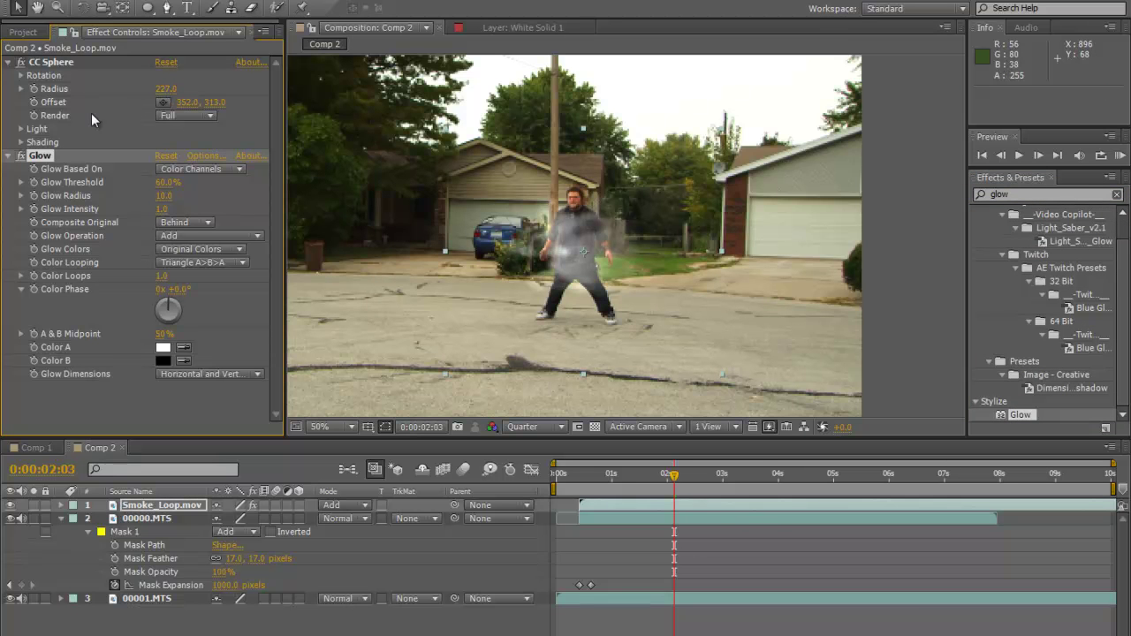
{"action": "left_click_drag", "start_coordinate": [180, 182], "coordinate": [214, 211]}
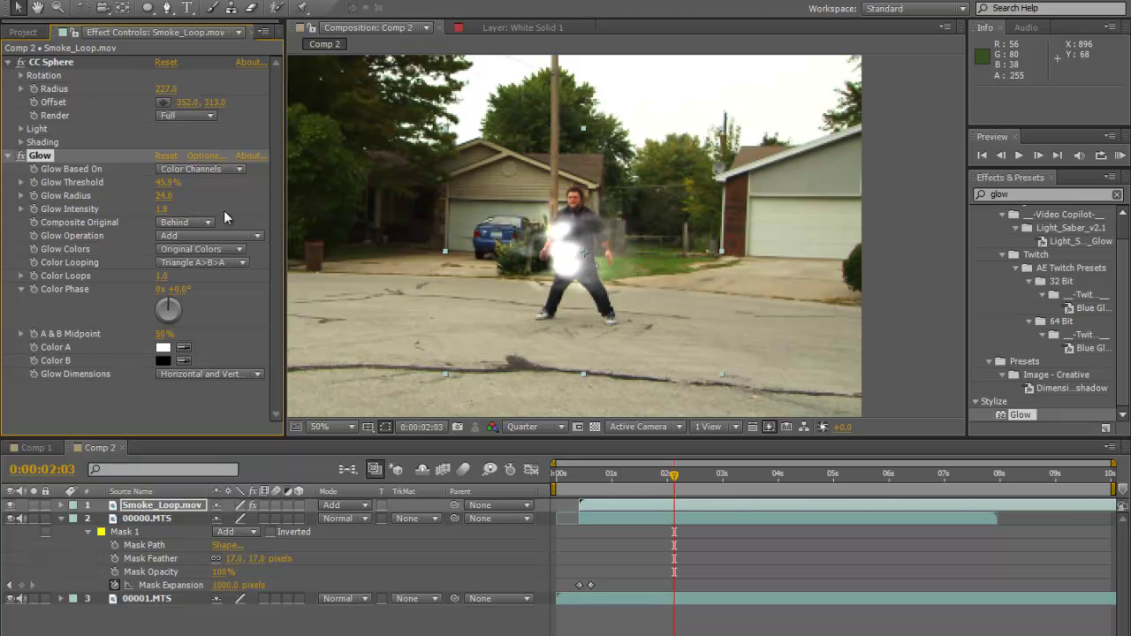
{"action": "left_click_drag", "start_coordinate": [164, 182], "coordinate": [142, 196]}
Step: Preview the glowing smoke sphere in the composition, viewing the whole frame at 25% magnification
{"action": "key", "text": "space"}
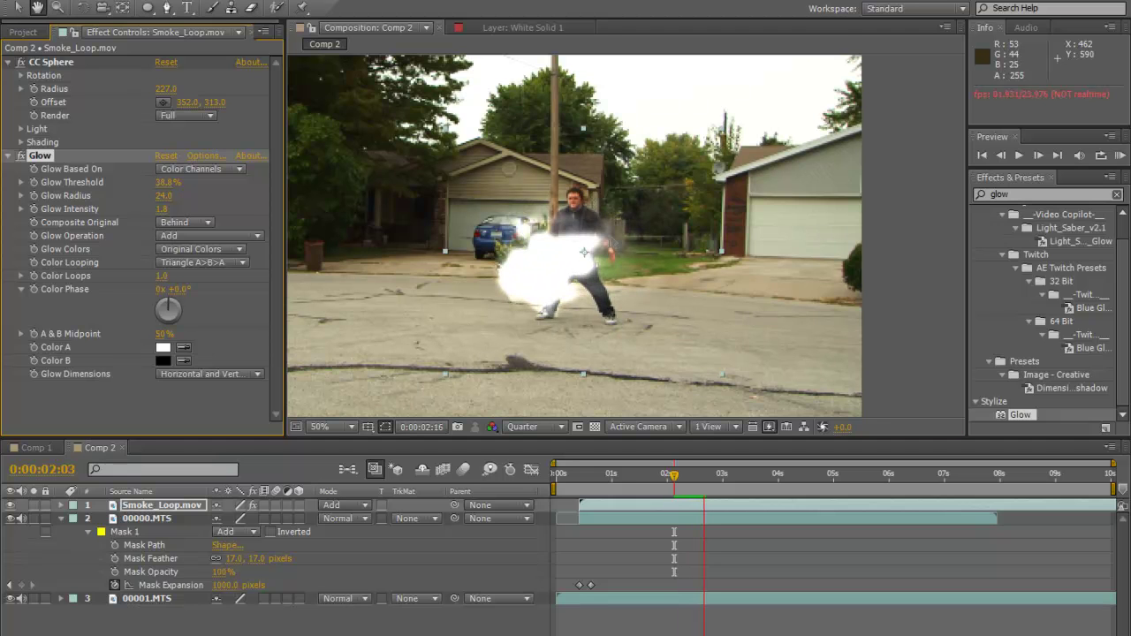
{"action": "left_click_drag", "start_coordinate": [714, 484], "coordinate": [684, 486]}
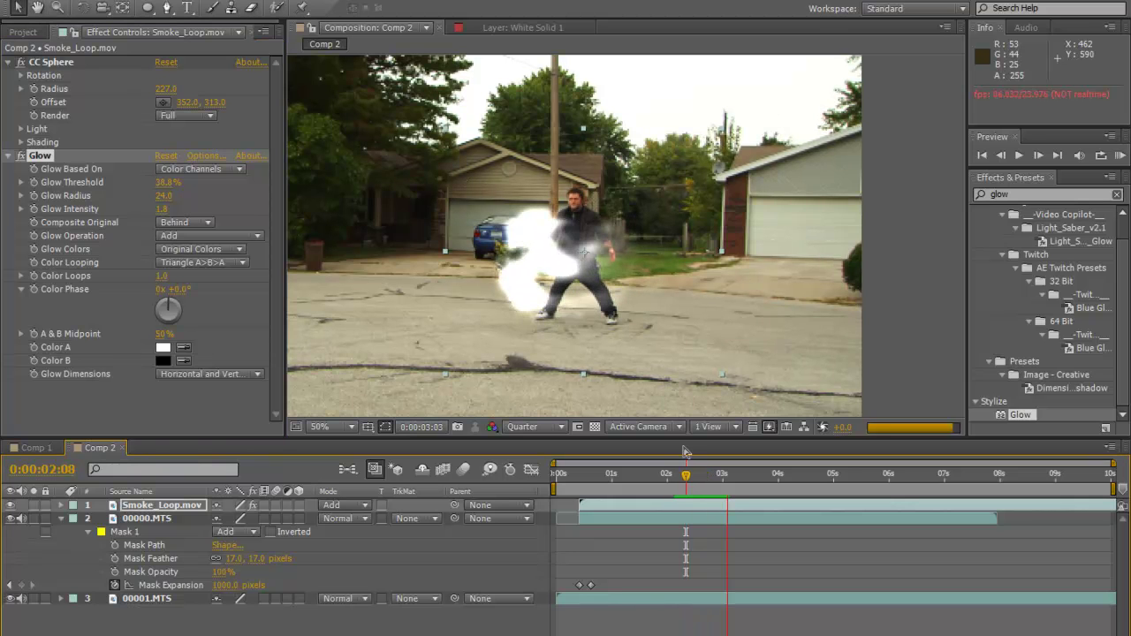
{"action": "scroll", "coordinate": [527, 267], "scroll_direction": "down", "scroll_amount": 2}
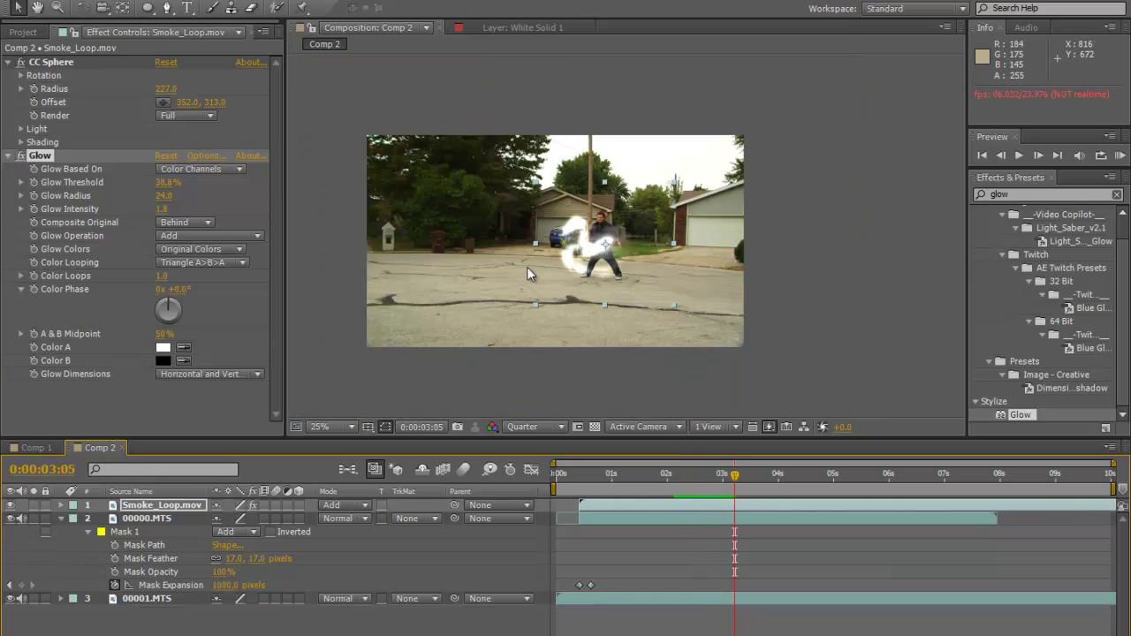
{"action": "left_click_drag", "start_coordinate": [526, 267], "coordinate": [550, 274]}
{"action": "key", "text": "space"}
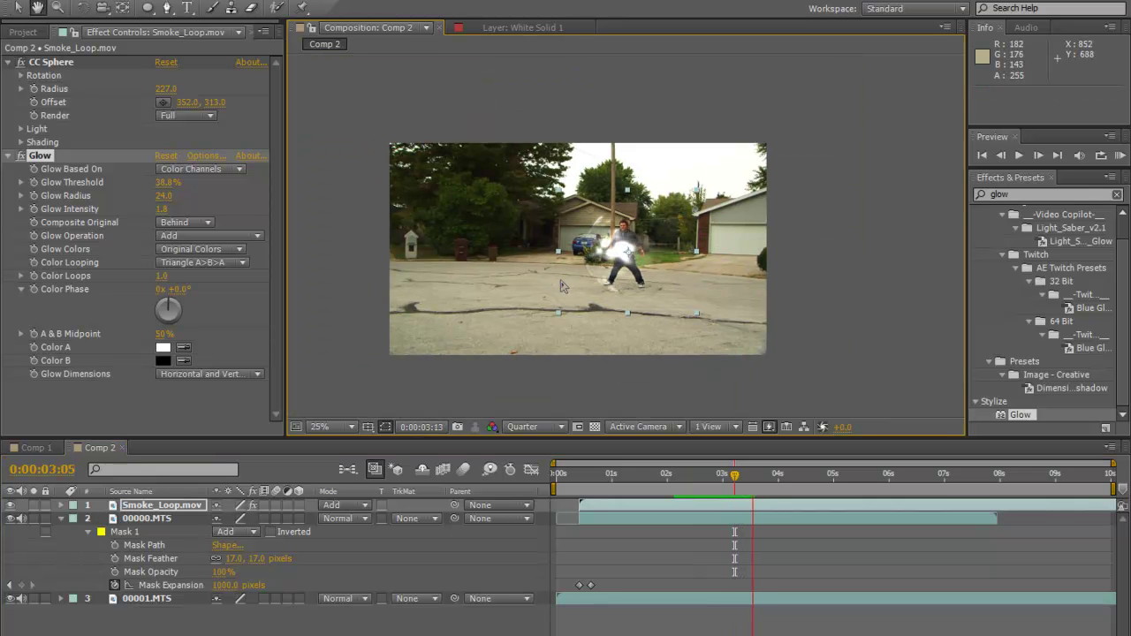
{"action": "key", "text": "space"}
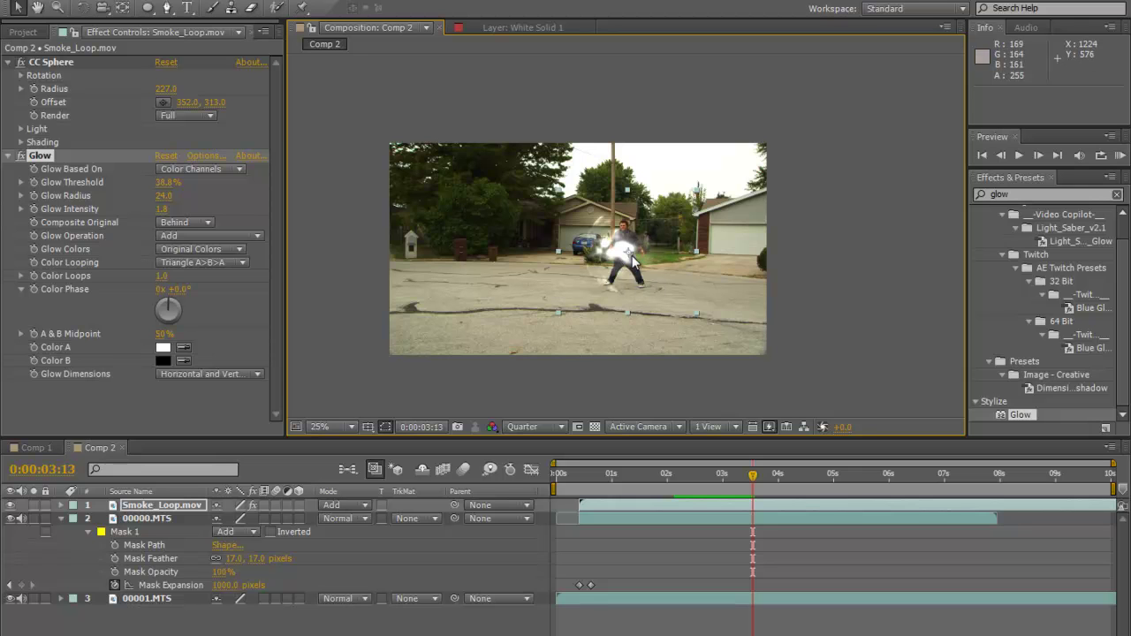
Step: Duplicate the Smoke_Loop.mov layer and remove the Glow effect from the copy
{"action": "left_click", "coordinate": [147, 508]}
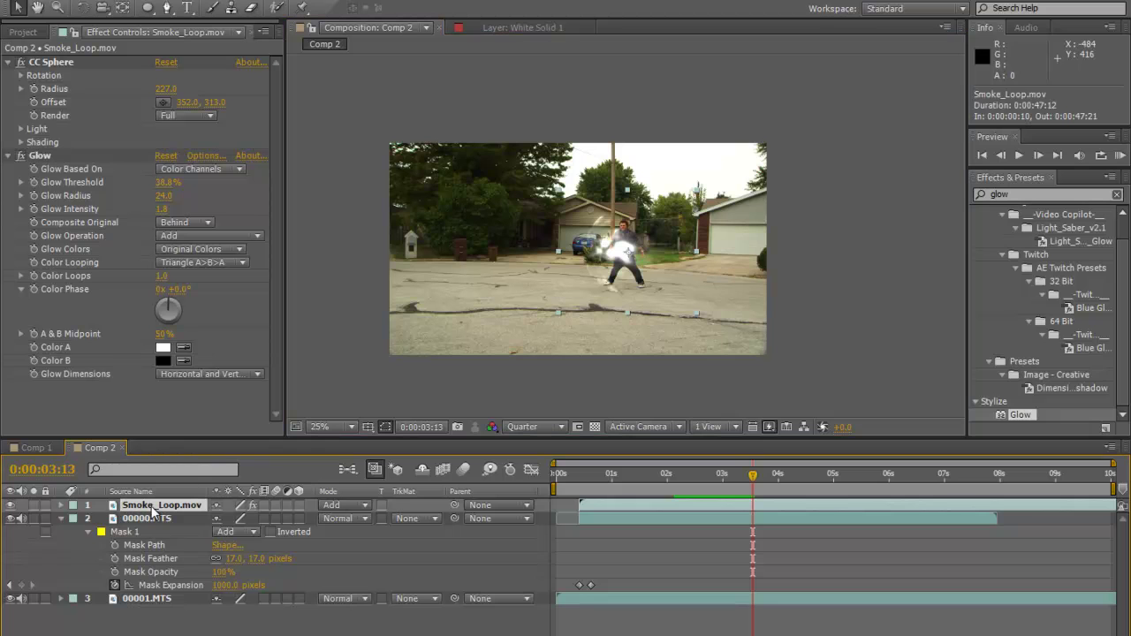
{"action": "key", "text": "ctrl+d"}
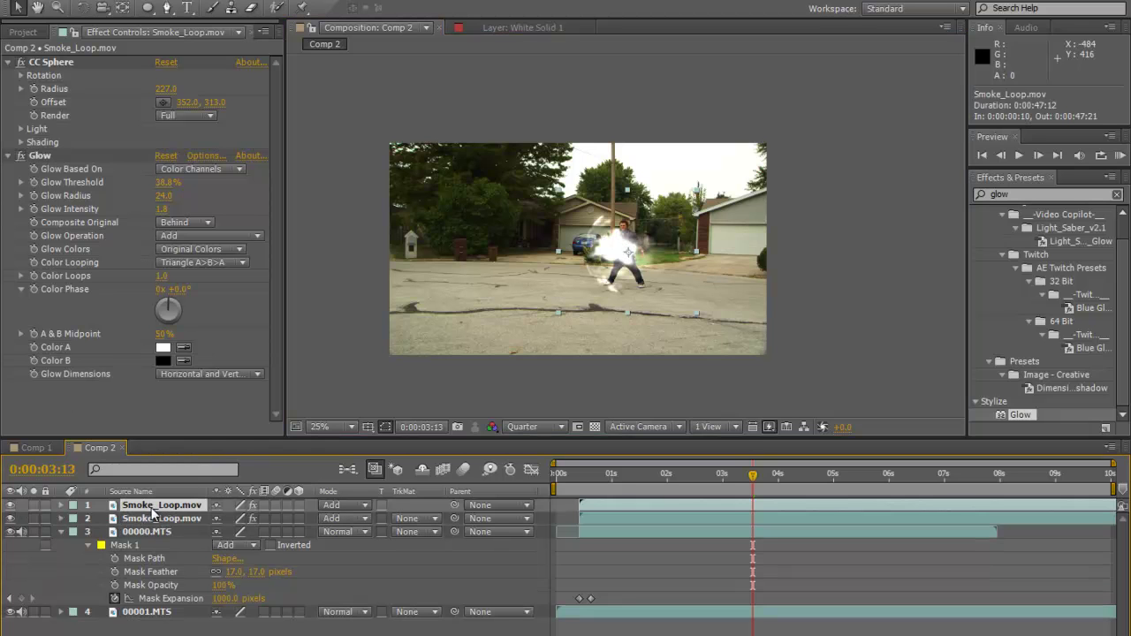
{"action": "left_click", "coordinate": [40, 158]}
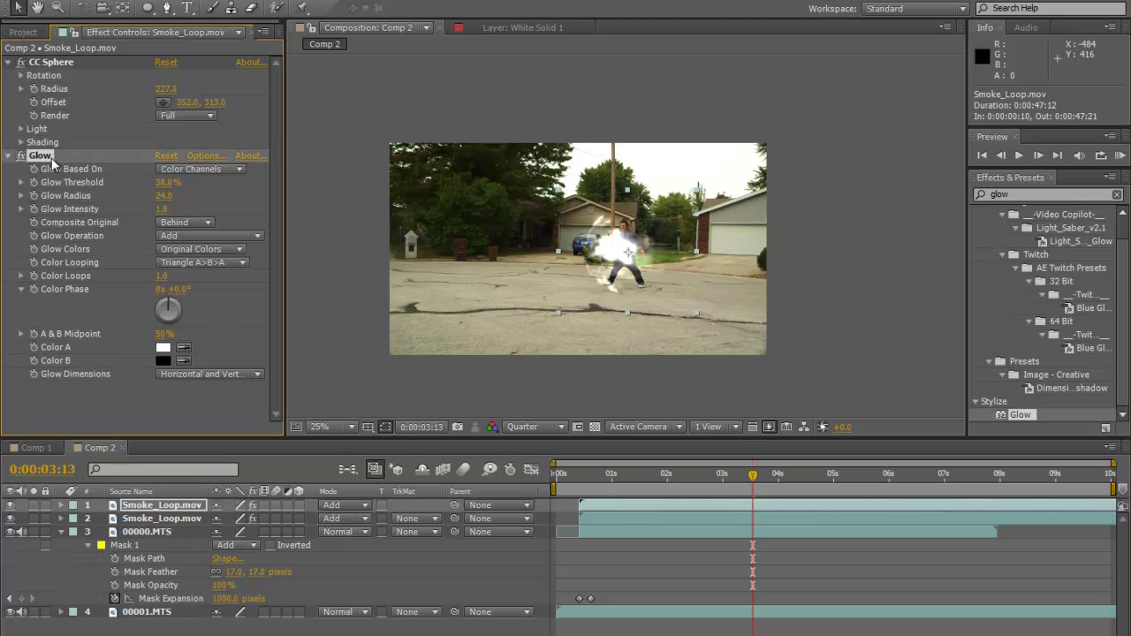
{"action": "key", "text": "Delete"}
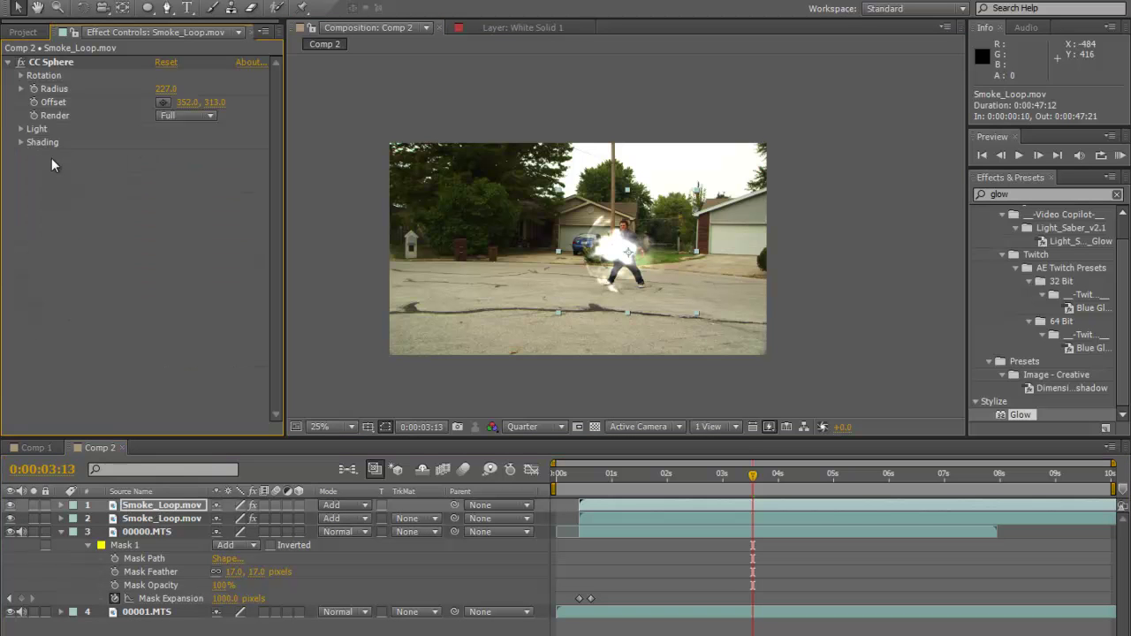
Step: Set the duplicated smoke layer's blending mode to Silhouette and reduce its CC Sphere radius to 182
{"action": "left_click", "coordinate": [353, 501]}
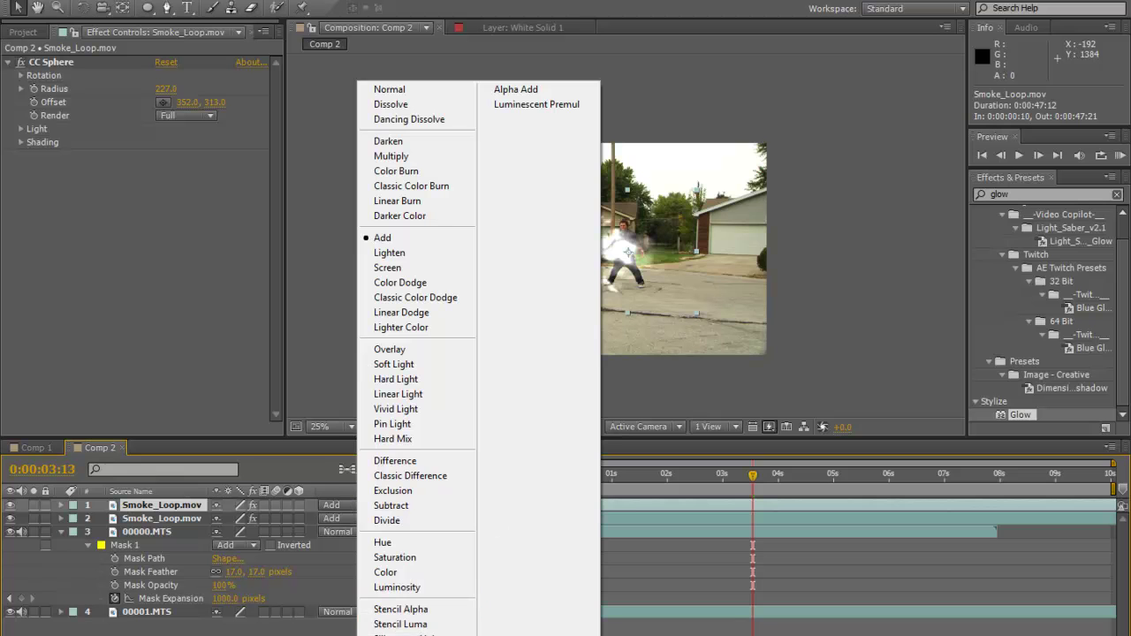
{"action": "left_click", "coordinate": [400, 635]}
{"action": "scroll", "coordinate": [603, 265], "scroll_direction": "up", "scroll_amount": 1}
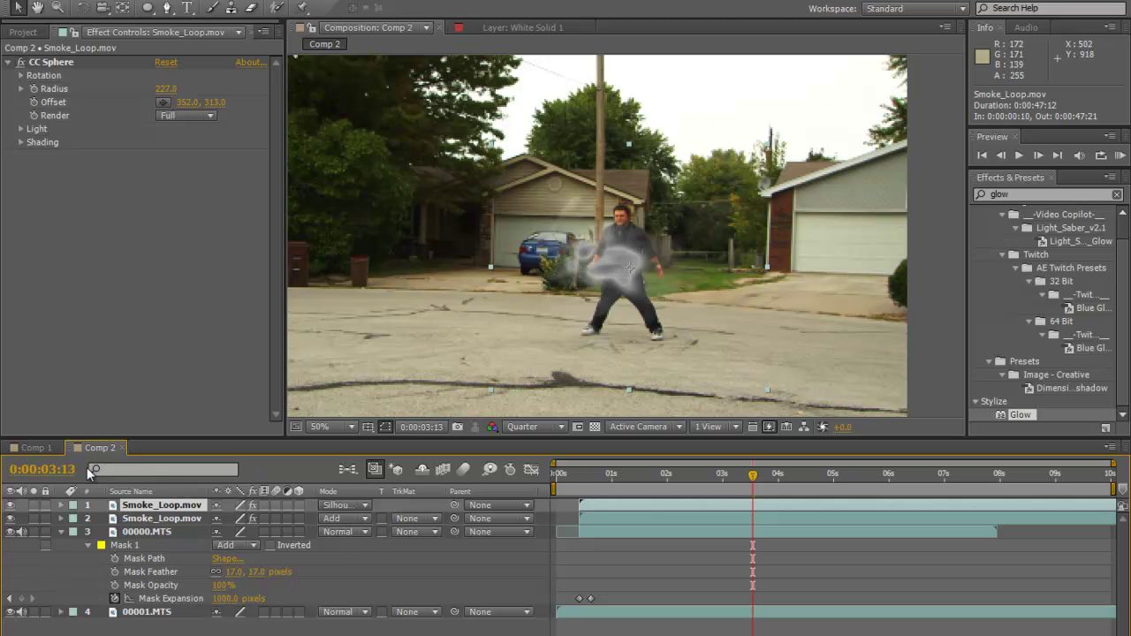
{"action": "left_click_drag", "start_coordinate": [166, 88], "coordinate": [140, 95]}
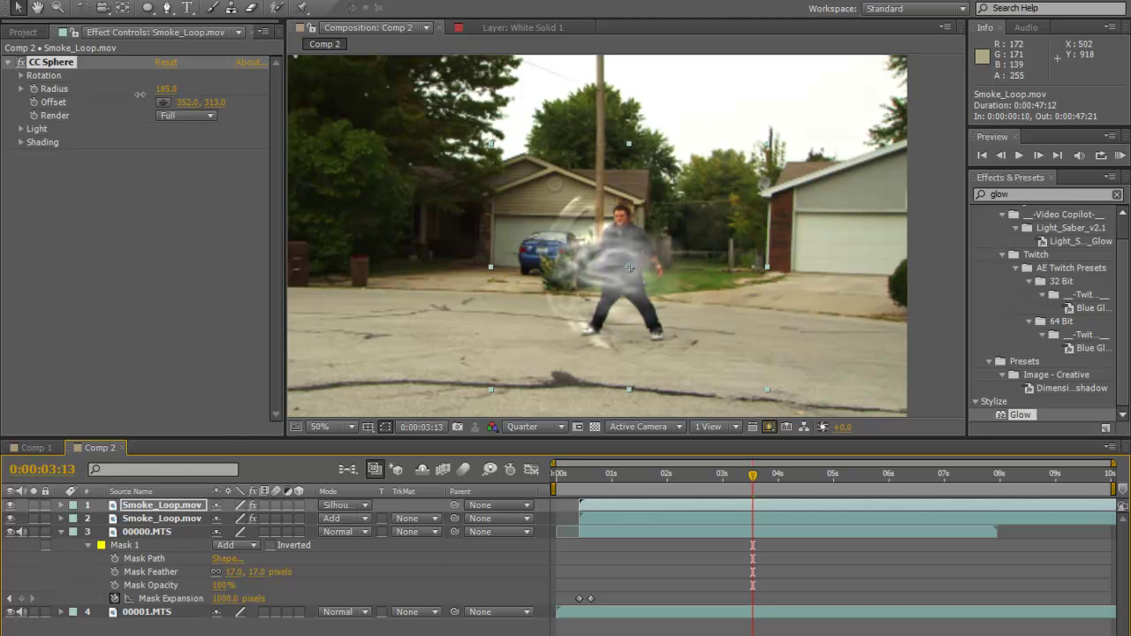
Step: Place the silhouette smoke copy below the glowing smoke layer, keep their start times aligned, and preview the result
{"action": "left_click_drag", "start_coordinate": [150, 507], "coordinate": [140, 530]}
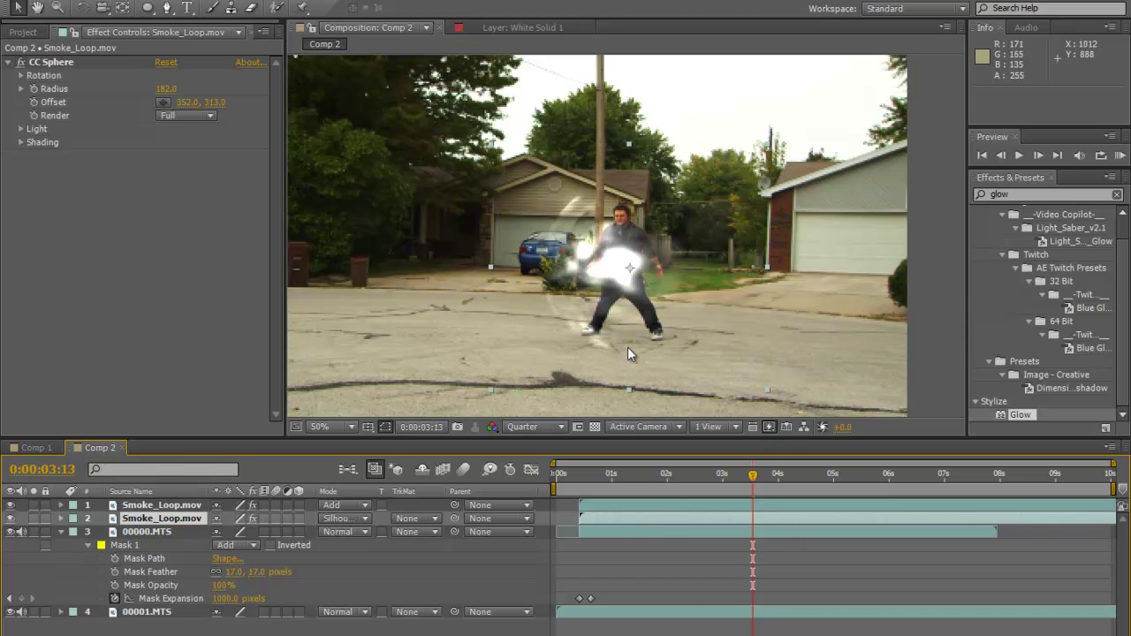
{"action": "left_click_drag", "start_coordinate": [622, 518], "coordinate": [655, 522]}
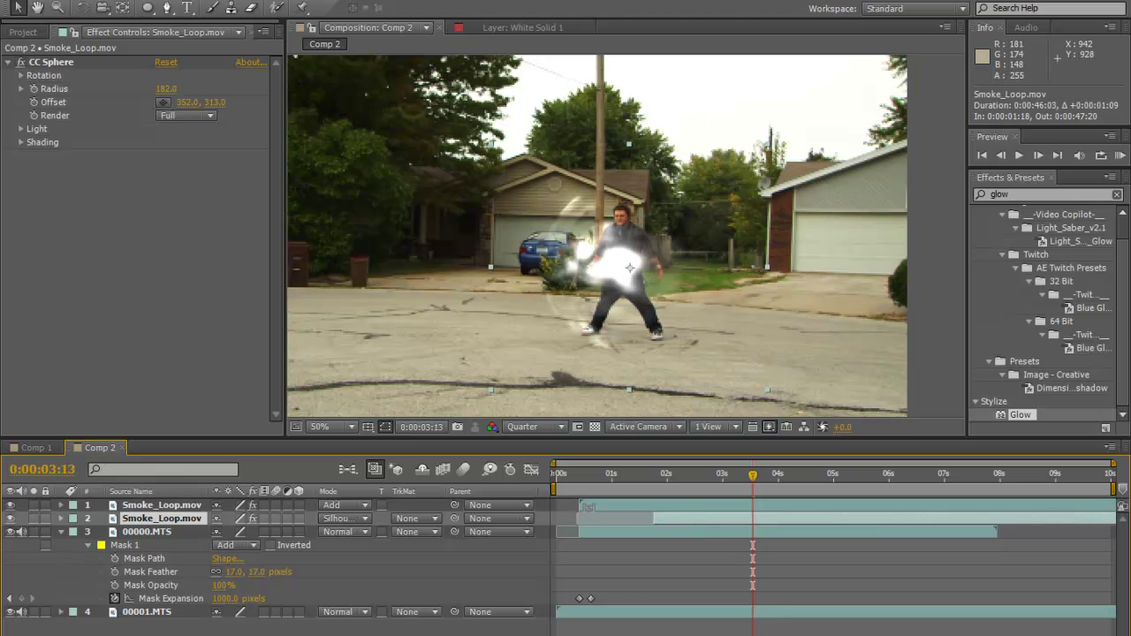
{"action": "left_click_drag", "start_coordinate": [670, 518], "coordinate": [597, 524]}
{"action": "left_click_drag", "start_coordinate": [628, 471], "coordinate": [590, 492]}
{"action": "key", "text": "KP_0"}
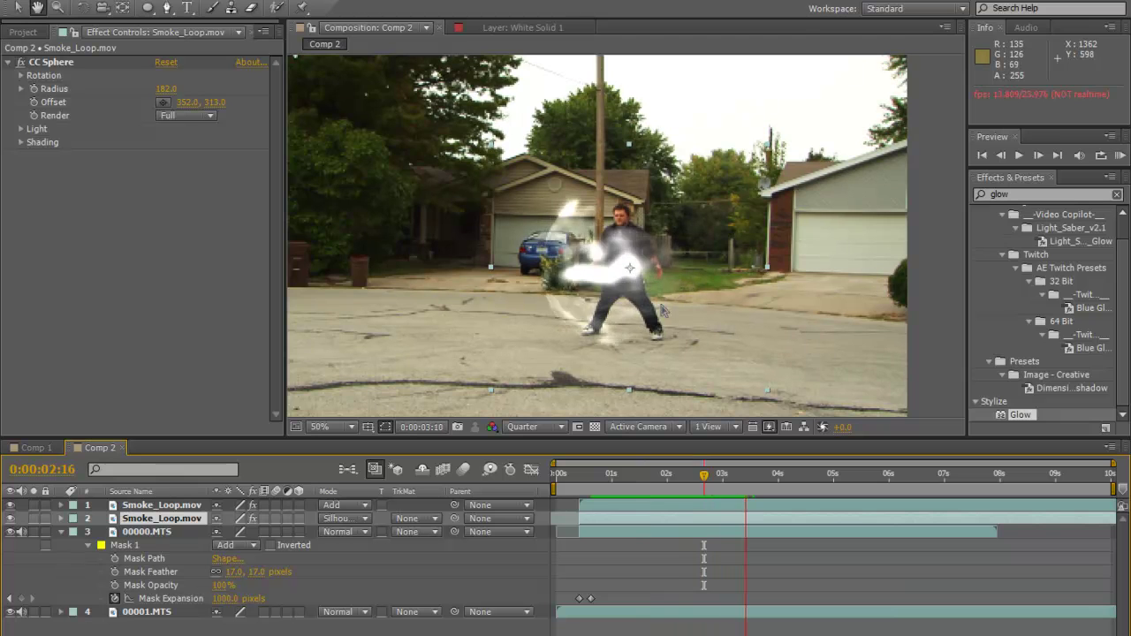
Step: Find the Curves effect and apply it to the silhouette smoke layer
{"action": "left_click", "coordinate": [981, 195]}
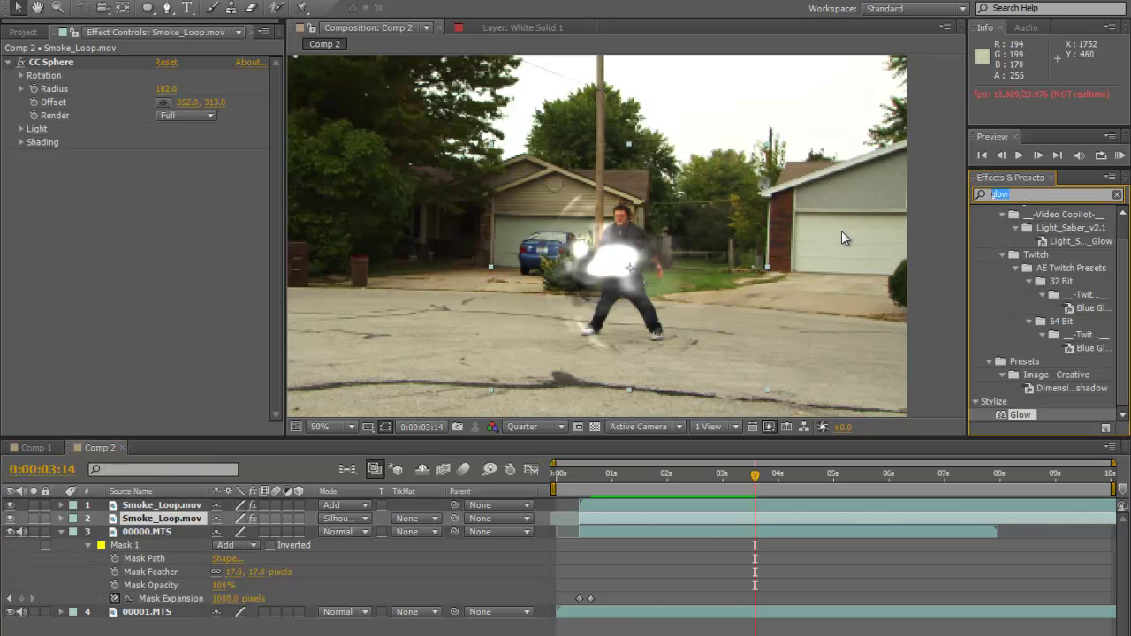
{"action": "type", "text": "curves"}
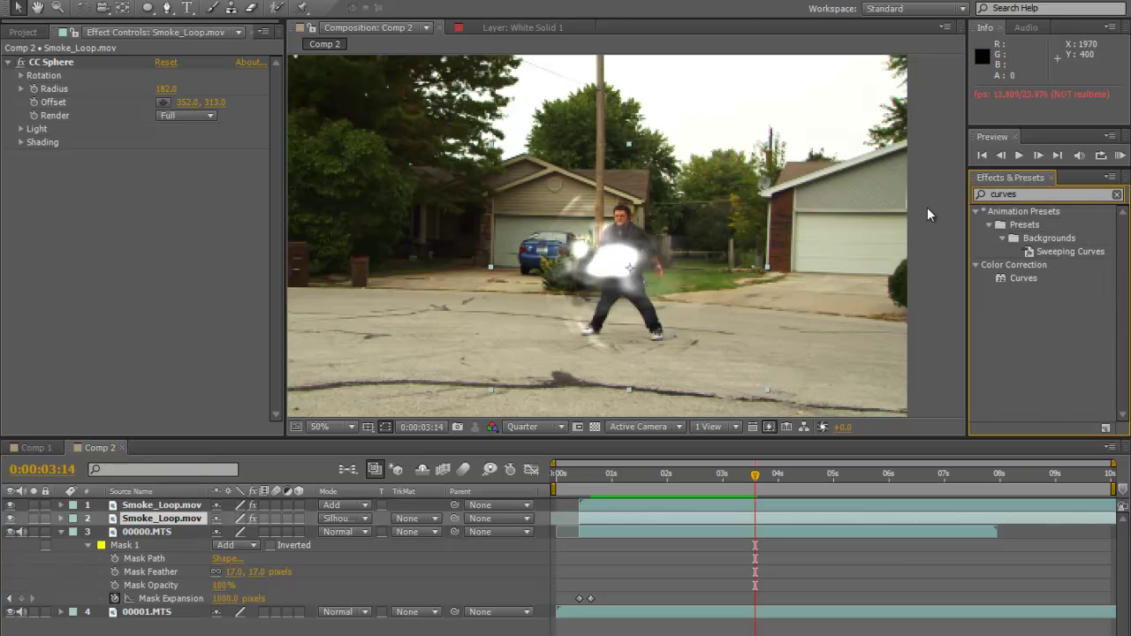
{"action": "left_click_drag", "start_coordinate": [1012, 278], "coordinate": [624, 516]}
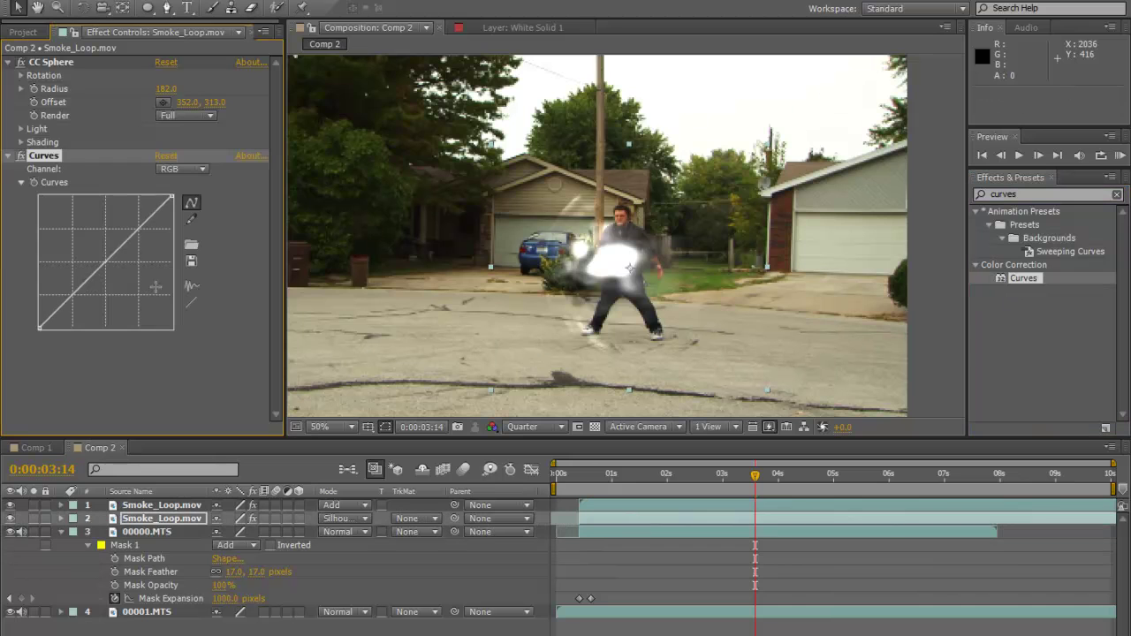
Step: Bend the silhouette smoke layer's RGB curve strongly upward at the midtones to intensify the dark smoke
{"action": "mouse_move", "coordinate": [106, 259]}
{"action": "left_mouse_down"}
{"action": "mouse_move", "coordinate": [81, 237]}
{"action": "mouse_move", "coordinate": [97, 251]}
{"action": "left_mouse_up"}
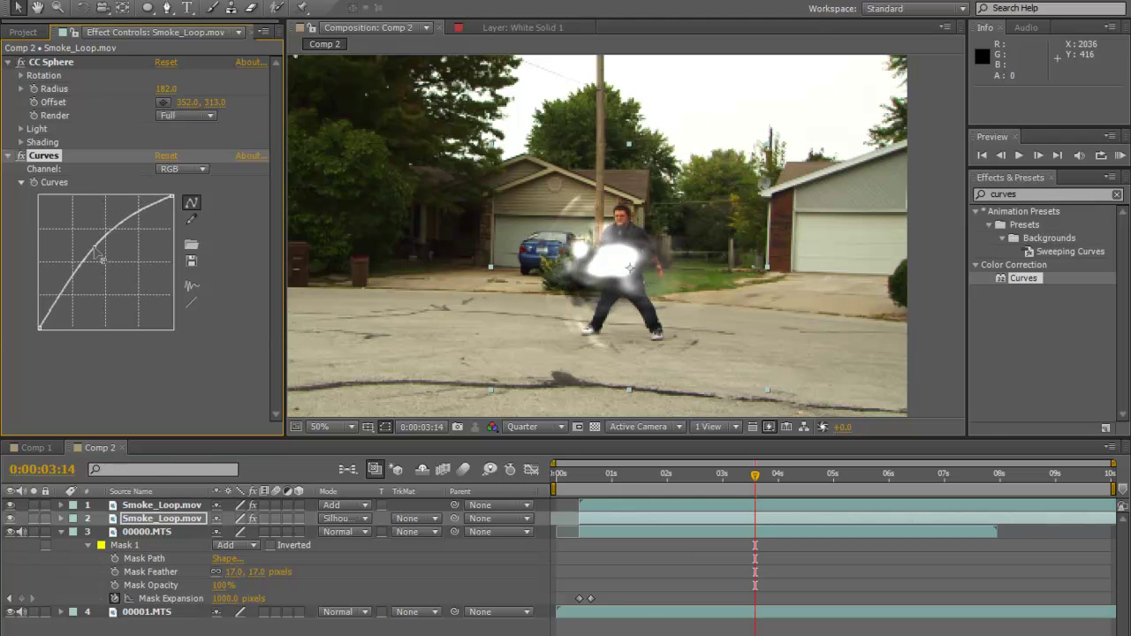
{"action": "left_click_drag", "start_coordinate": [96, 248], "coordinate": [93, 244]}
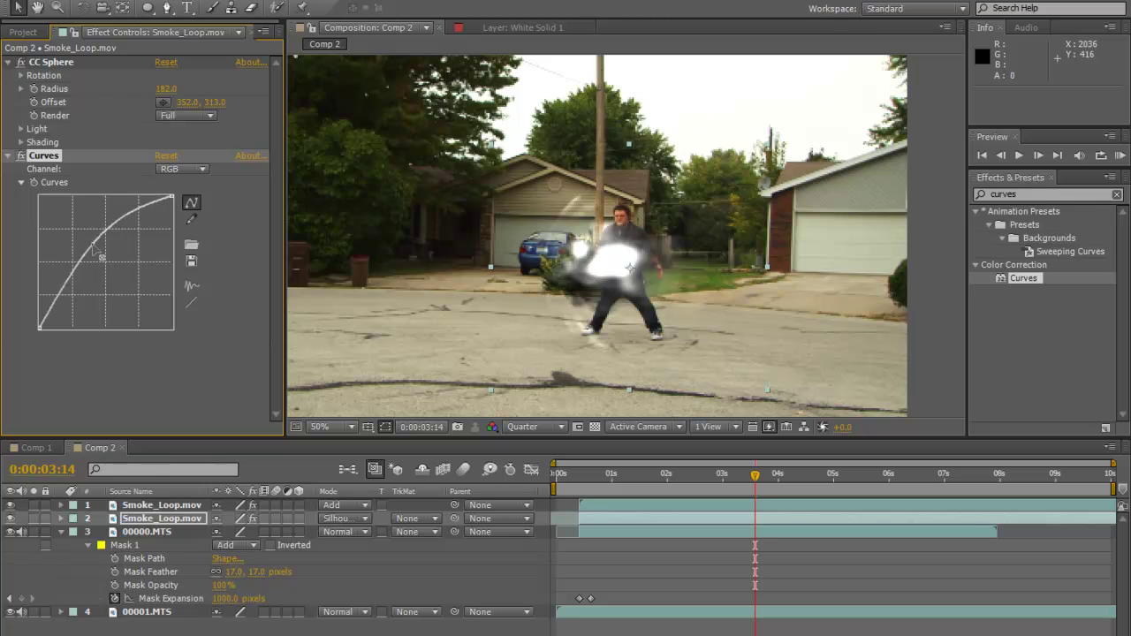
{"action": "left_click_drag", "start_coordinate": [92, 249], "coordinate": [82, 243]}
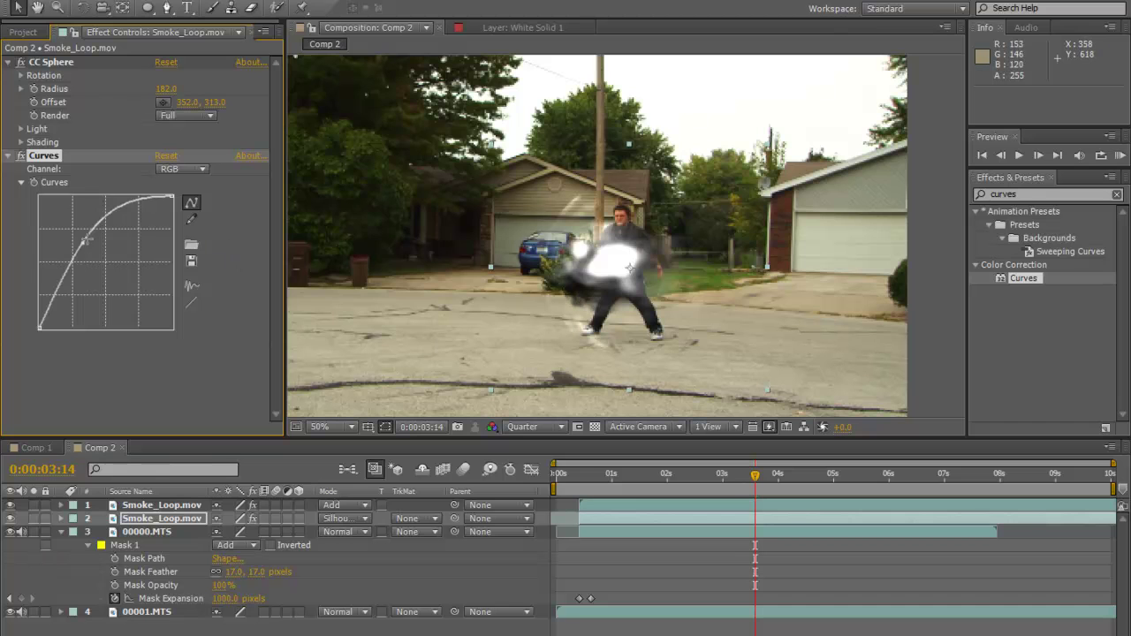
{"action": "mouse_move", "coordinate": [82, 243]}
{"action": "left_mouse_down"}
{"action": "mouse_move", "coordinate": [91, 279]}
{"action": "mouse_move", "coordinate": [72, 237]}
{"action": "mouse_move", "coordinate": [88, 265]}
{"action": "mouse_move", "coordinate": [111, 269]}
{"action": "mouse_move", "coordinate": [139, 320]}
{"action": "mouse_move", "coordinate": [101, 253]}
{"action": "mouse_move", "coordinate": [114, 239]}
{"action": "mouse_move", "coordinate": [141, 315]}
{"action": "mouse_move", "coordinate": [148, 305]}
{"action": "mouse_move", "coordinate": [72, 248]}
{"action": "left_mouse_up"}
Step: Preview the combined bright and dark smoke from 0:00:00:12, viewing the whole frame at 25% magnification
{"action": "left_click", "coordinate": [586, 477]}
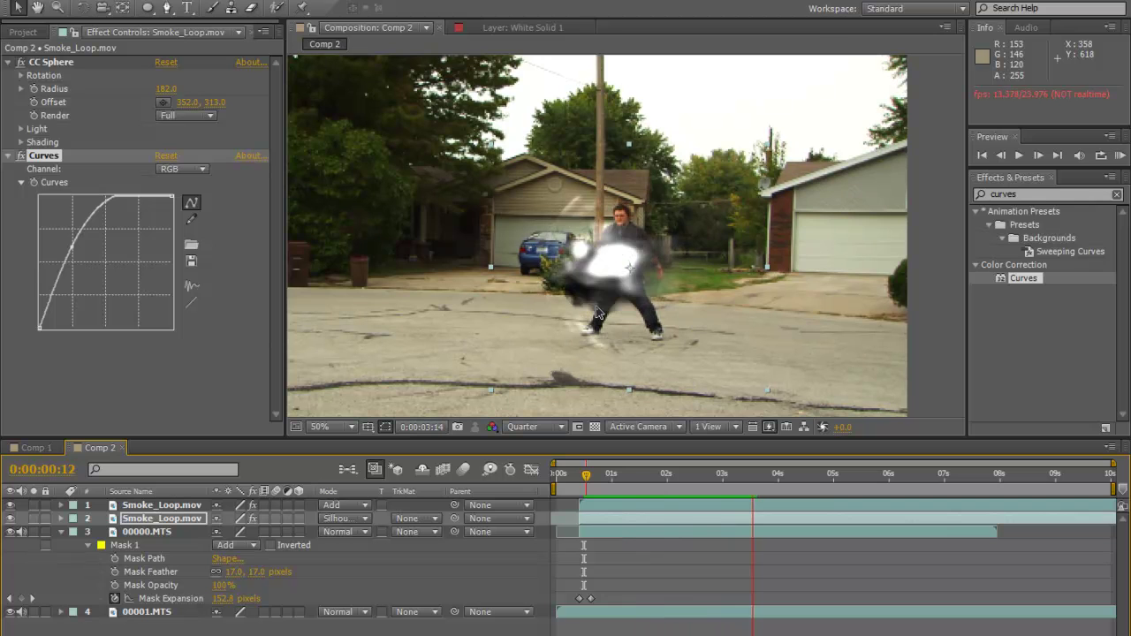
{"action": "key", "text": "space"}
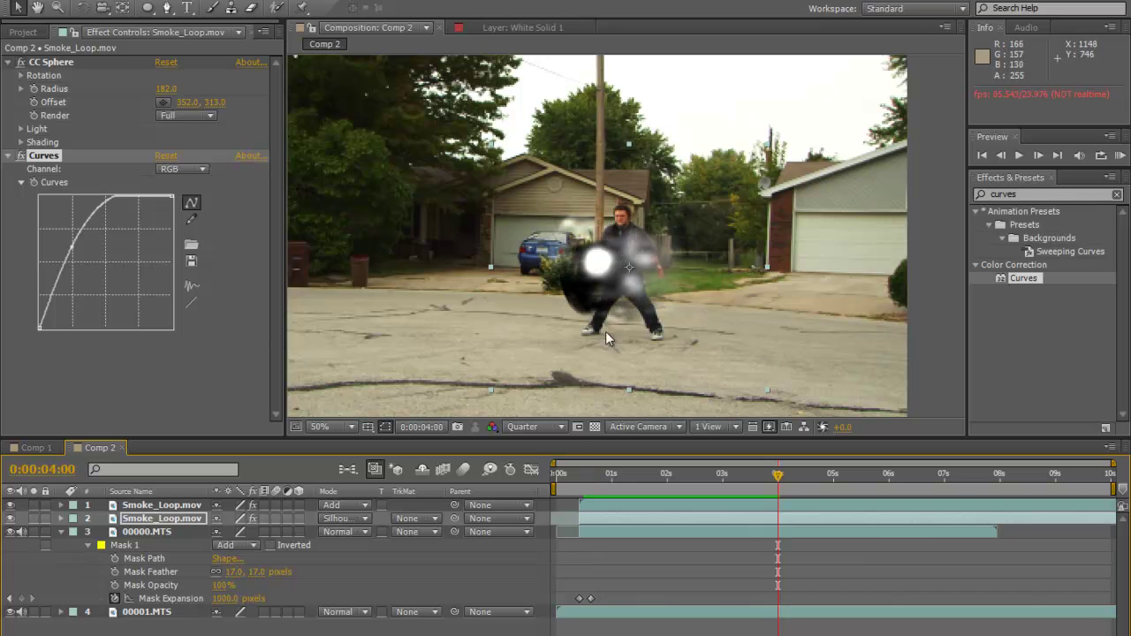
{"action": "scroll", "coordinate": [625, 323], "scroll_direction": "down", "scroll_amount": 1}
{"action": "key", "text": "space"}
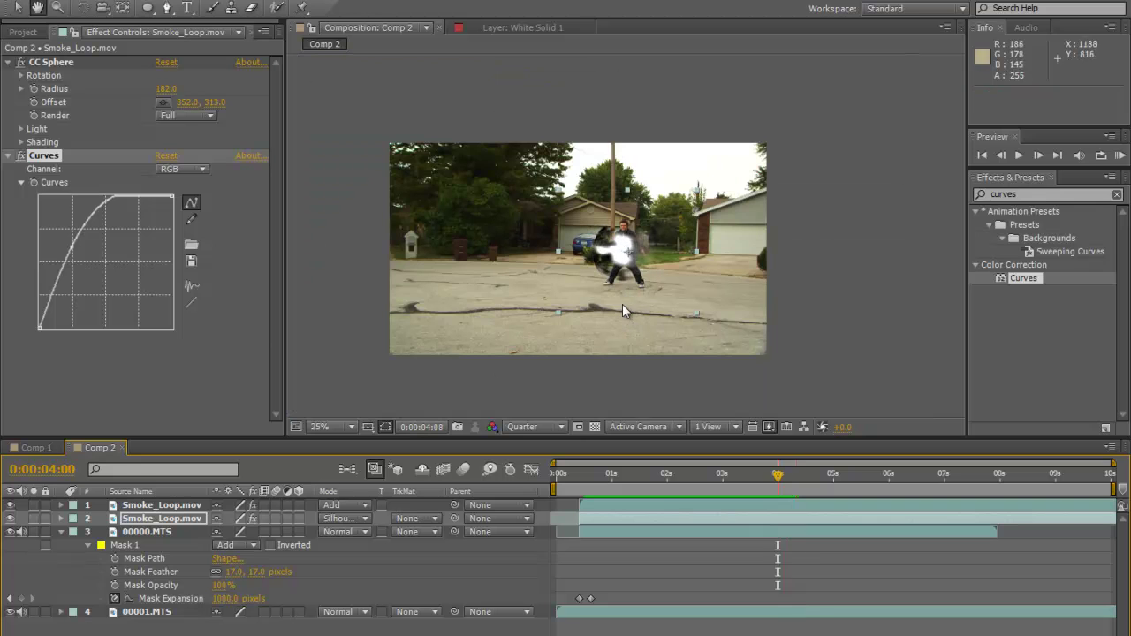
Step: Create a full-frame black solid layer above the smoke layers, with the current time at 0:00:00:10
{"action": "left_click_drag", "start_coordinate": [601, 481], "coordinate": [579, 487]}
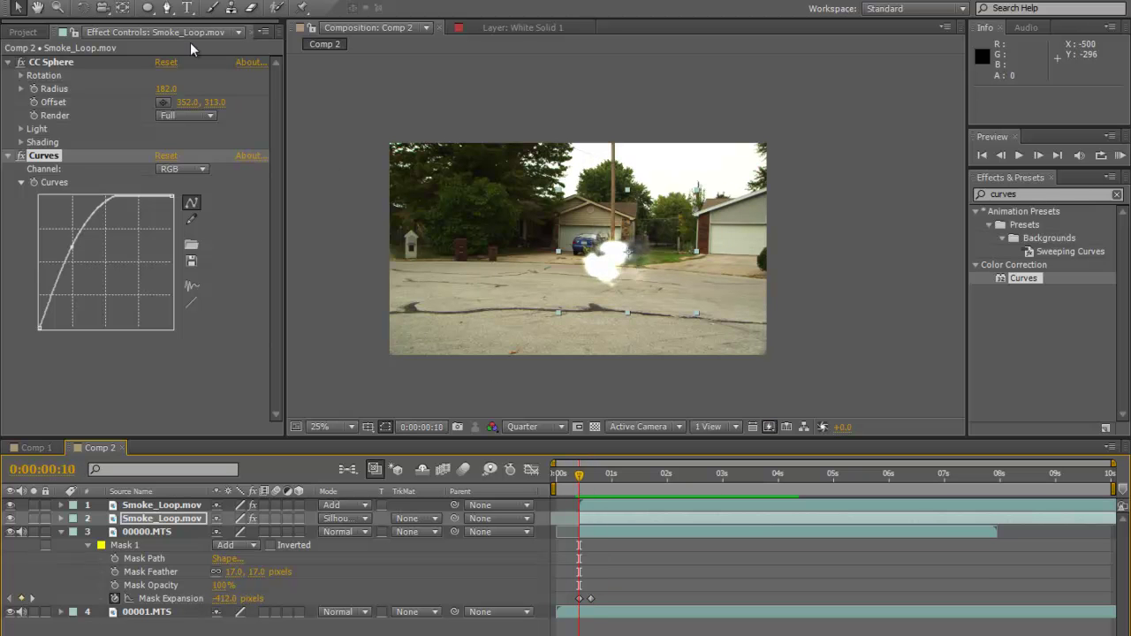
{"action": "left_click", "coordinate": [139, 1]}
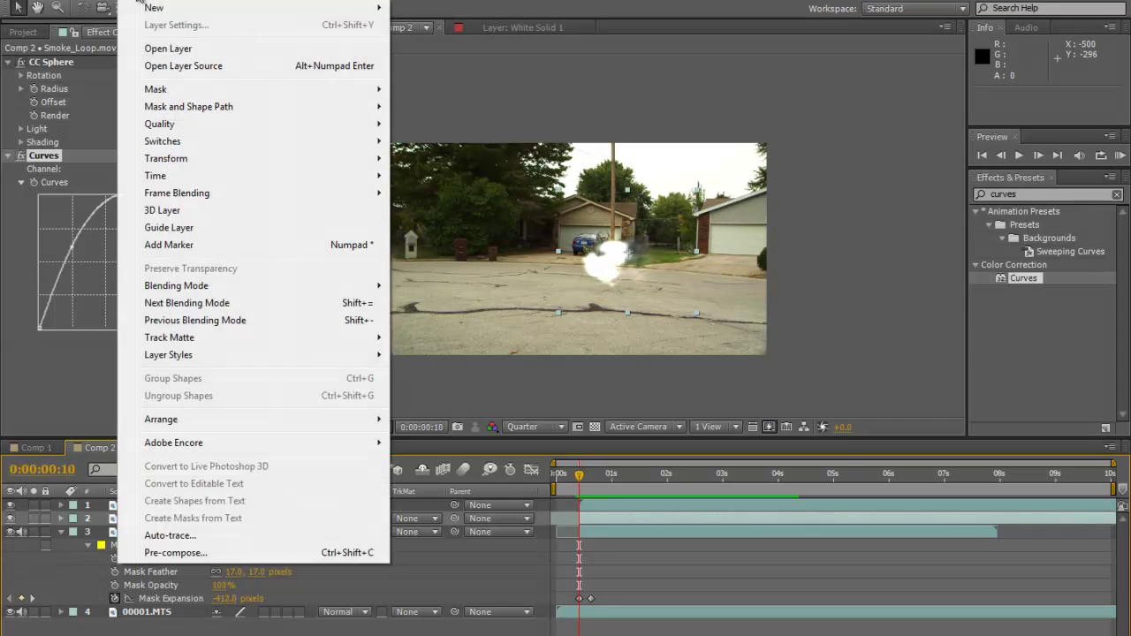
{"action": "mouse_move", "coordinate": [313, 8]}
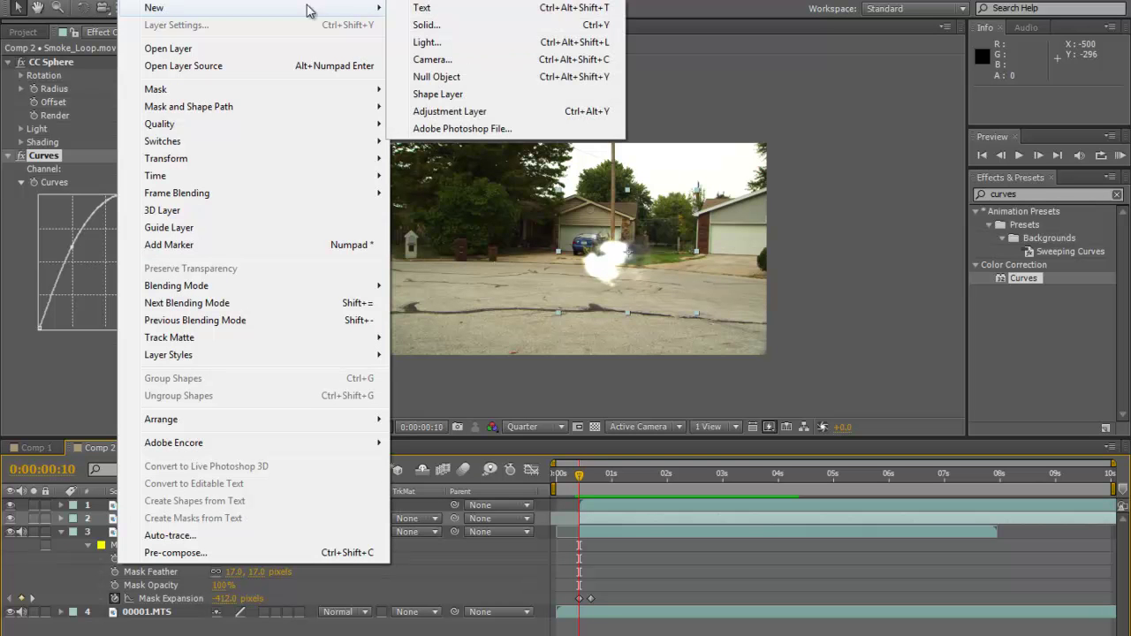
{"action": "left_click", "coordinate": [444, 28]}
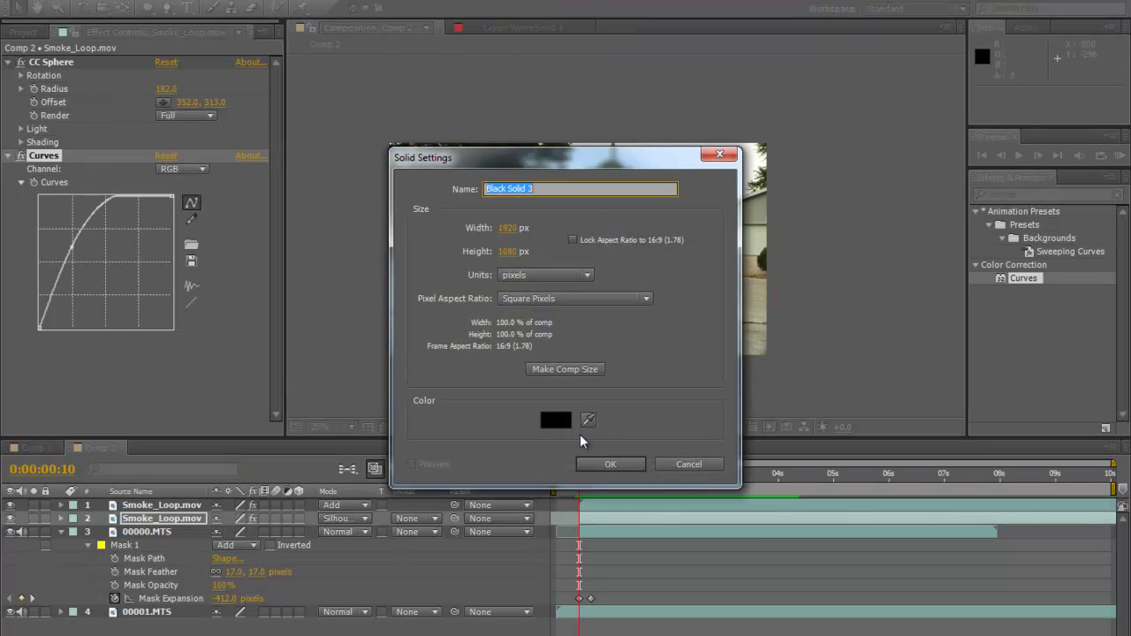
{"action": "left_click", "coordinate": [611, 464]}
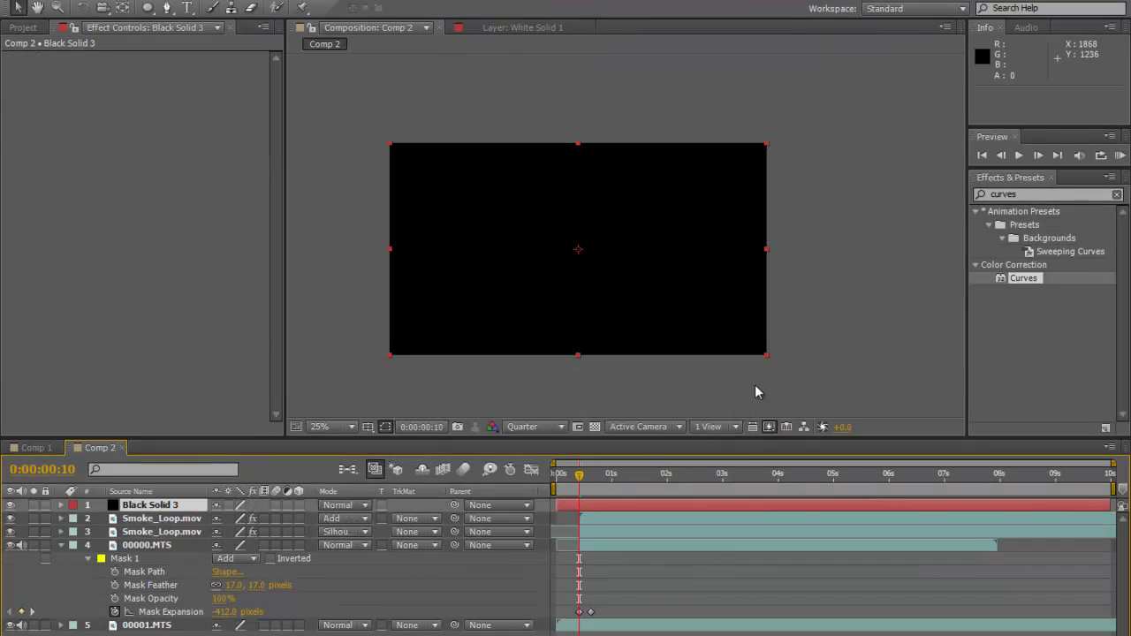
Step: Find the CC Particle World effect and apply it to the black solid layer
{"action": "left_click", "coordinate": [1018, 193]}
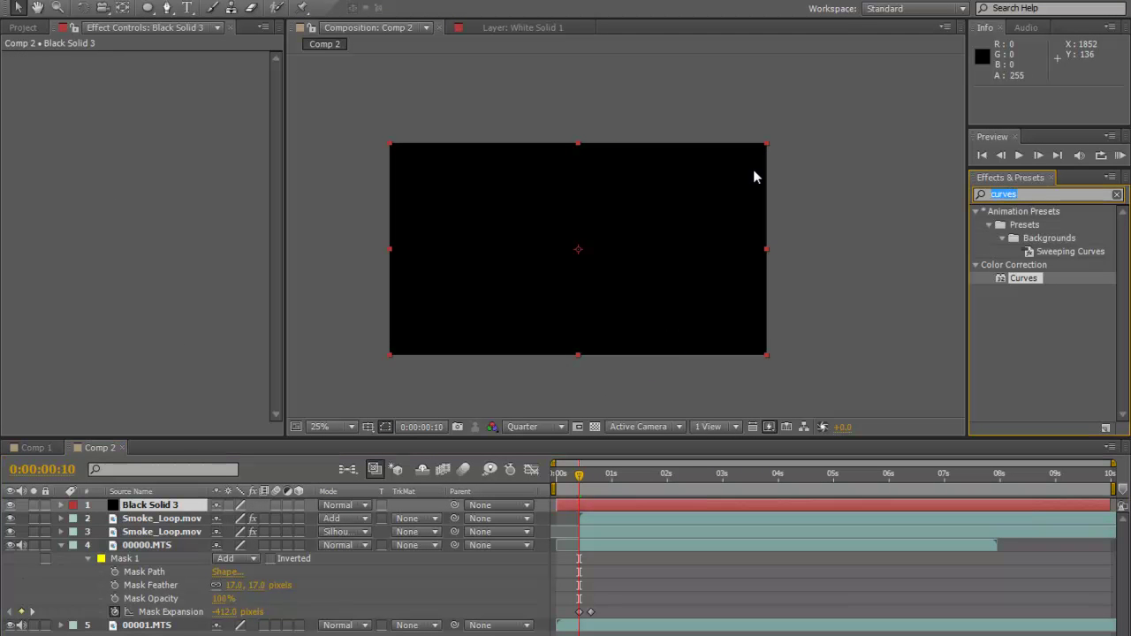
{"action": "type", "text": "particl"}
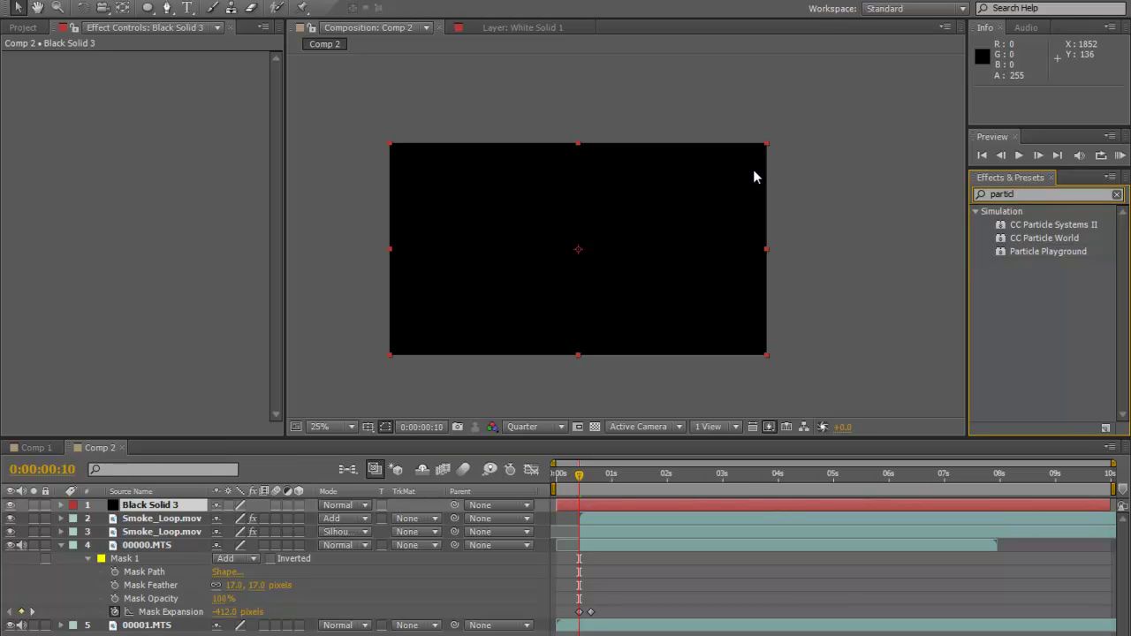
{"action": "left_click", "coordinate": [1043, 240]}
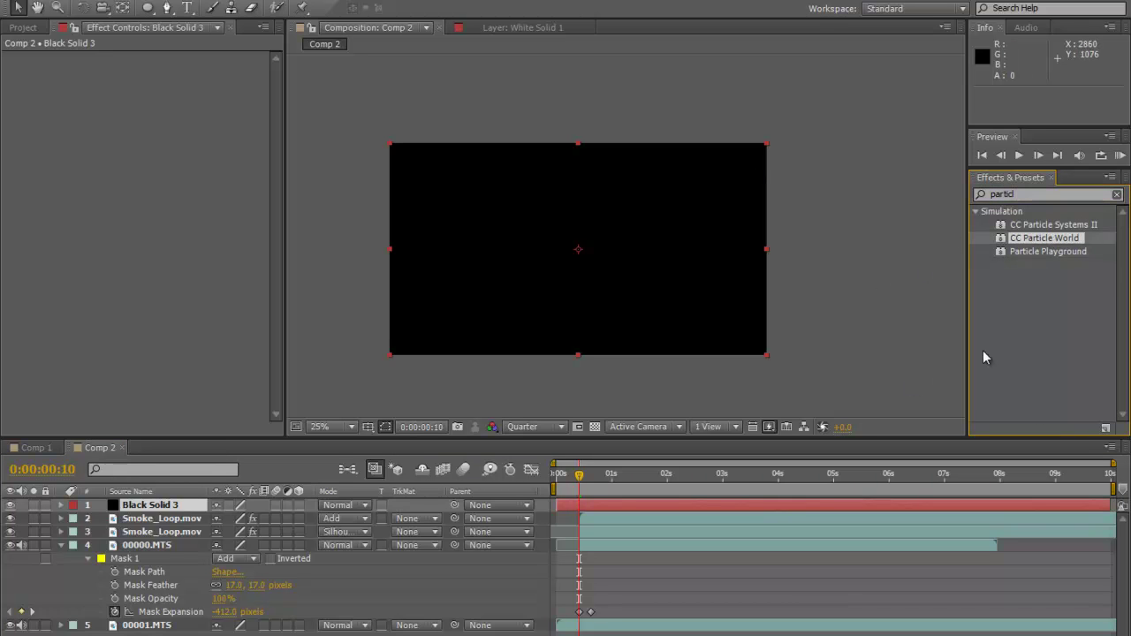
{"action": "left_click_drag", "start_coordinate": [1001, 241], "coordinate": [610, 504]}
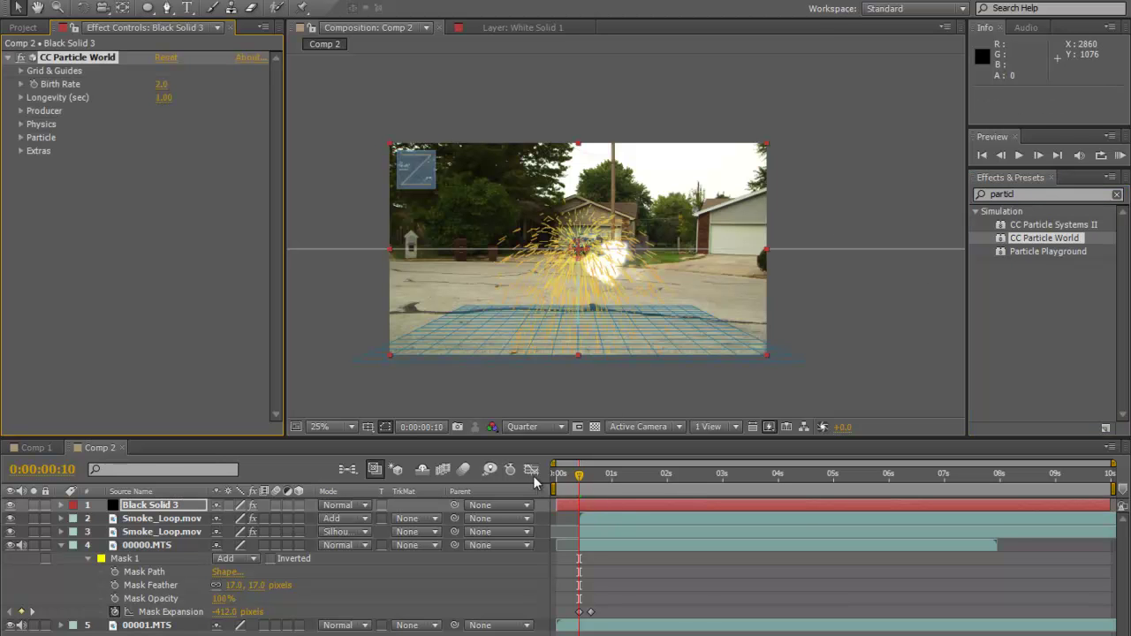
Step: Shift the black solid layer in time so it starts at 0:00:00:09, in line with the smoke layers
{"action": "scroll", "coordinate": [585, 270], "scroll_direction": "up", "scroll_amount": 1}
{"action": "scroll", "coordinate": [574, 264], "scroll_direction": "down", "scroll_amount": 2}
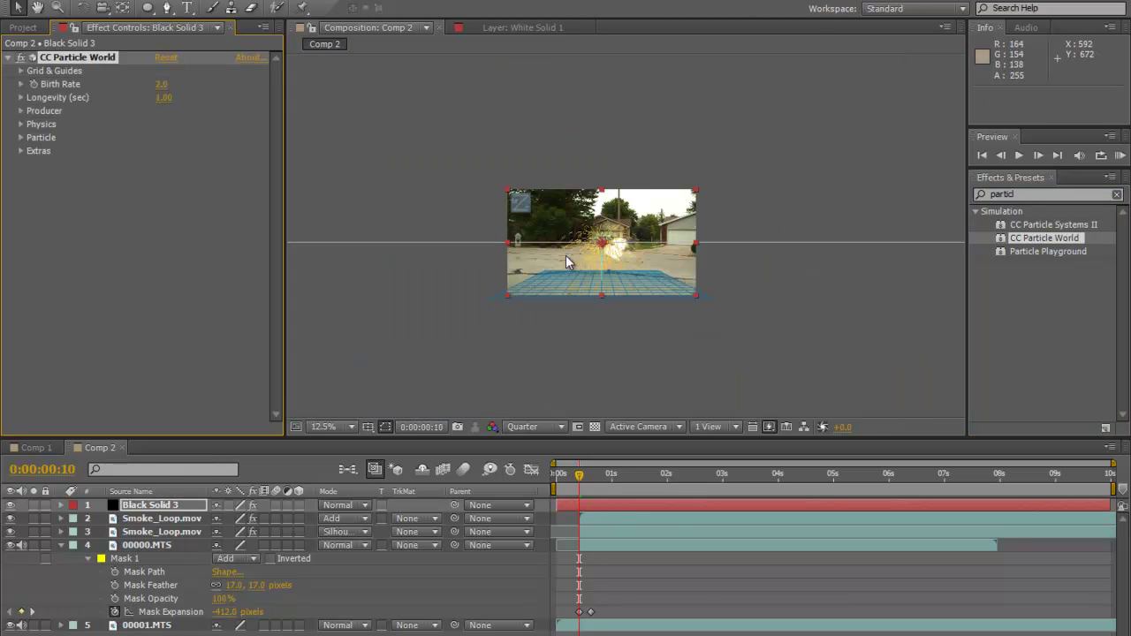
{"action": "scroll", "coordinate": [565, 256], "scroll_direction": "up", "scroll_amount": 1}
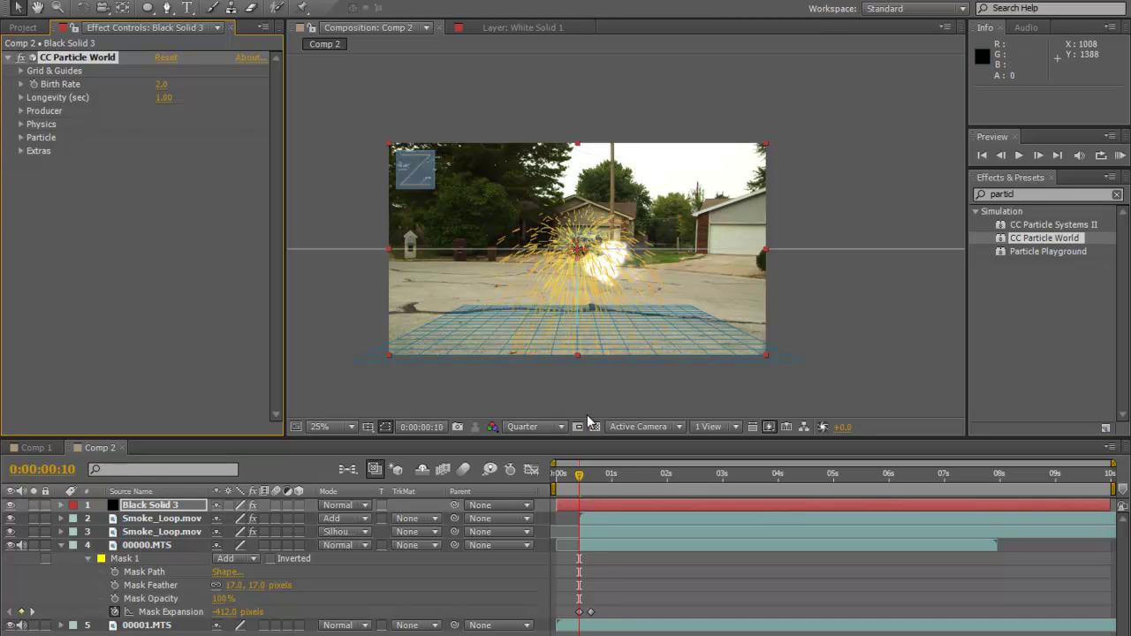
{"action": "left_click_drag", "start_coordinate": [573, 504], "coordinate": [593, 506]}
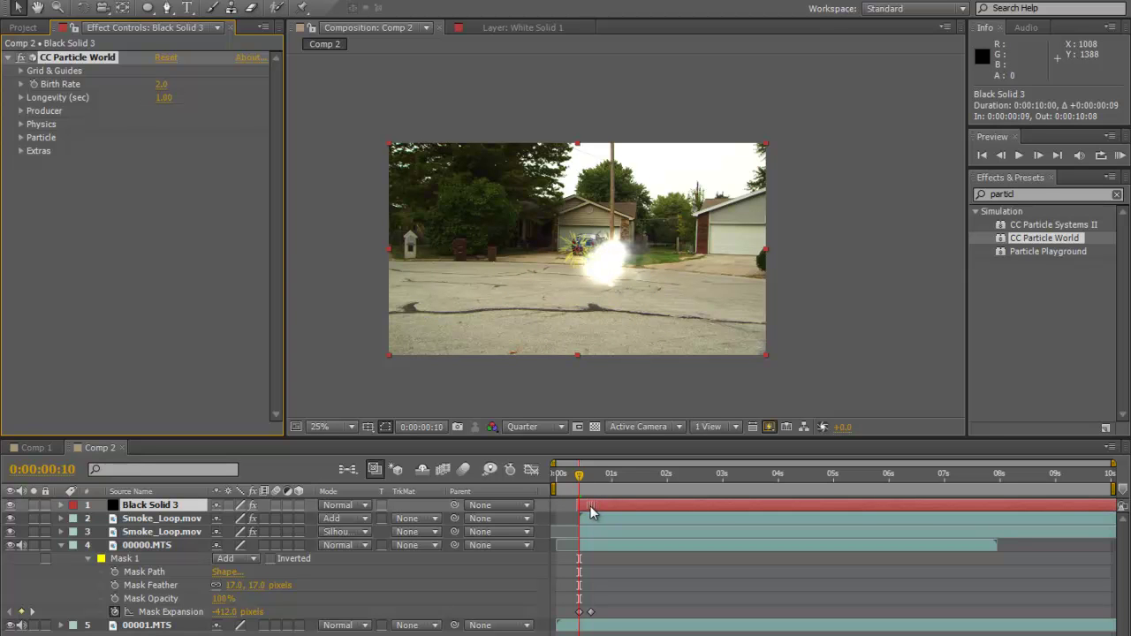
{"action": "left_click", "coordinate": [590, 505]}
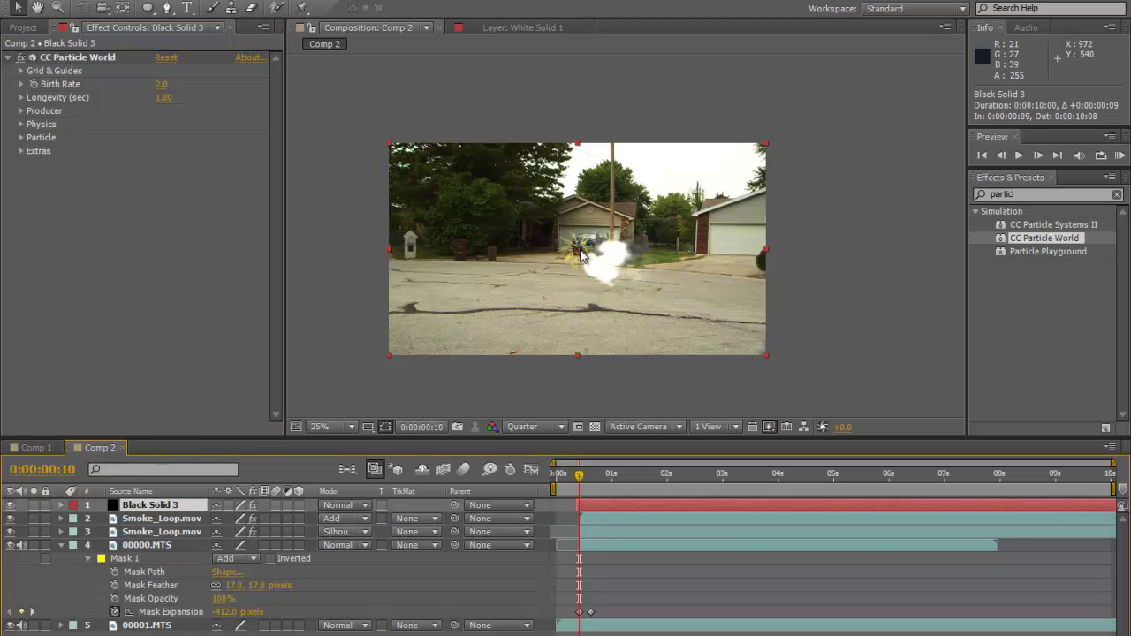
Step: Turn off the Grid display in the Grid & Guides settings of CC Particle World
{"action": "scroll", "coordinate": [583, 259], "scroll_direction": "up", "scroll_amount": 1}
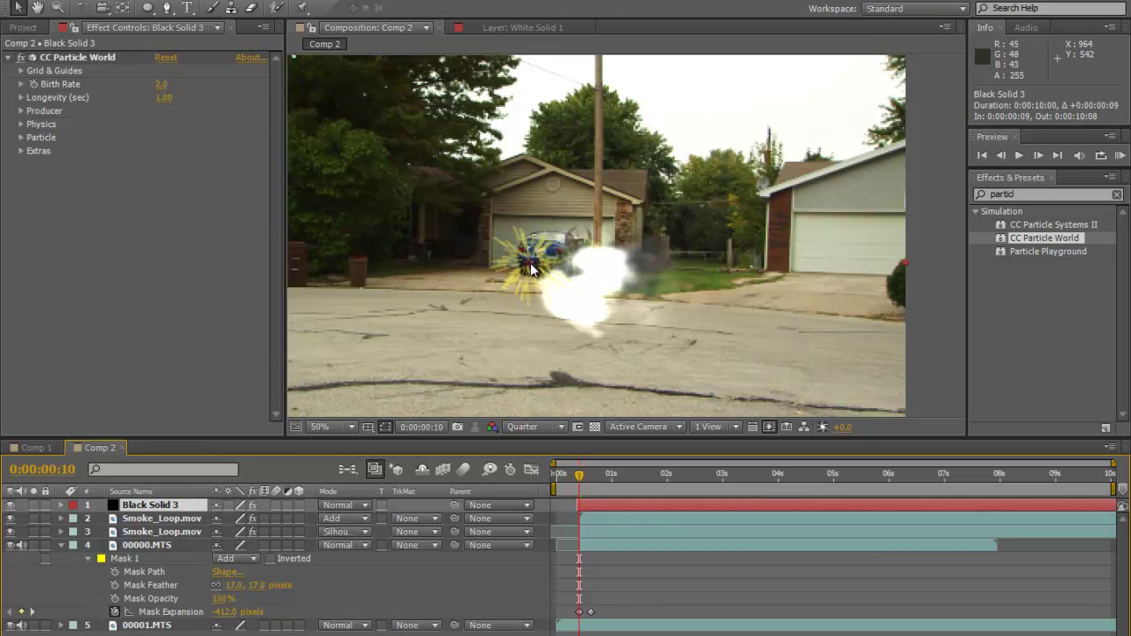
{"action": "scroll", "coordinate": [579, 258], "scroll_direction": "down", "scroll_amount": 1}
{"action": "left_click", "coordinate": [30, 72]}
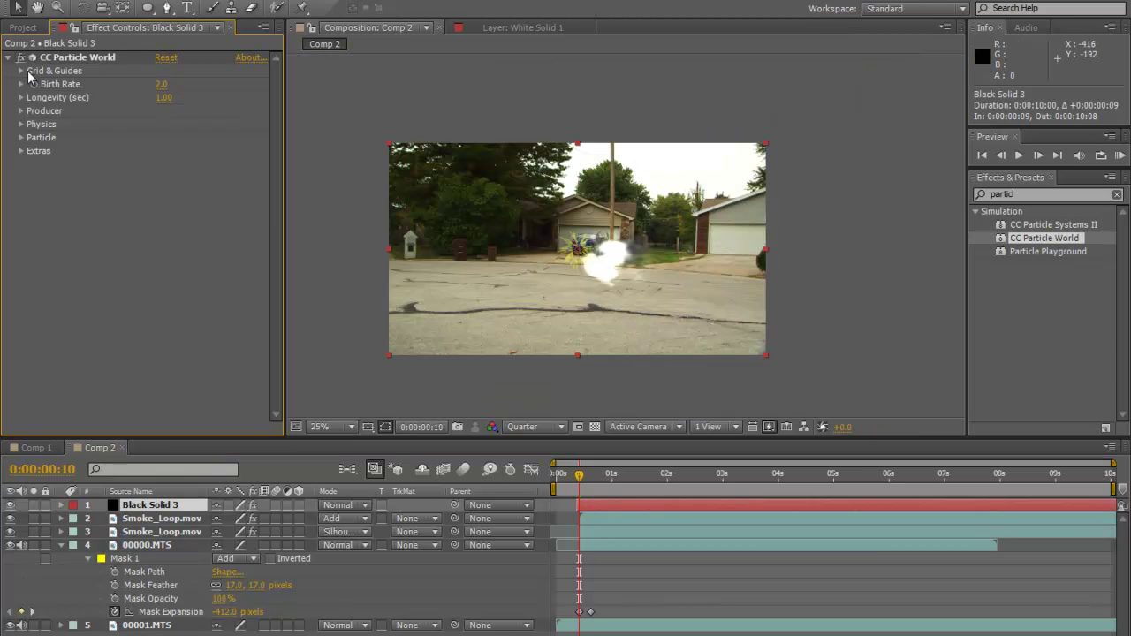
{"action": "left_click", "coordinate": [20, 71]}
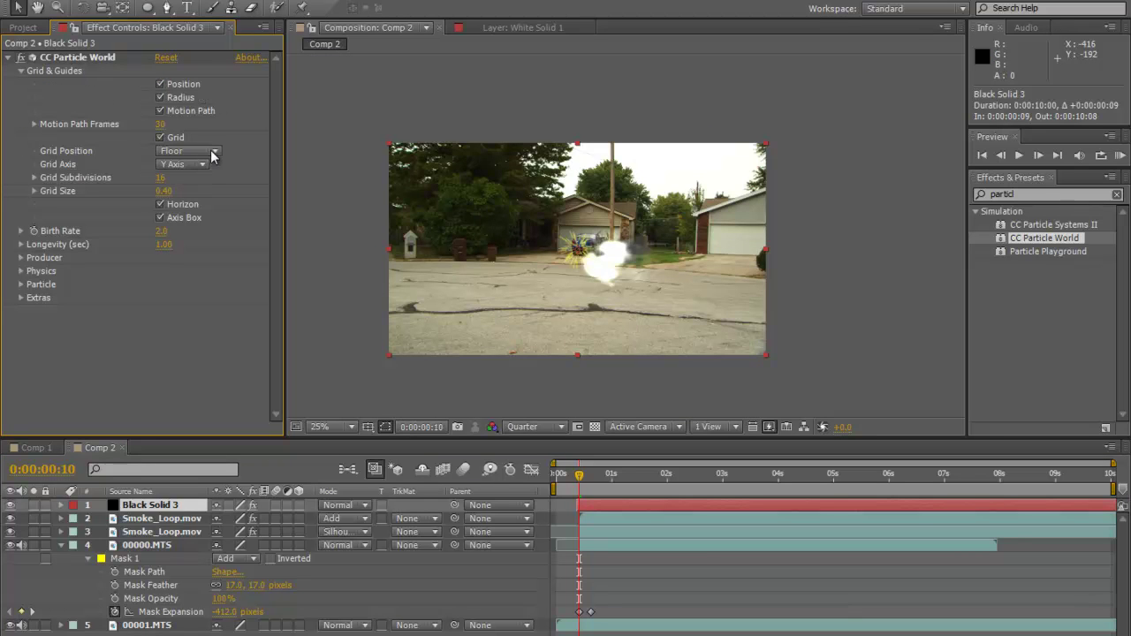
{"action": "left_click", "coordinate": [160, 138]}
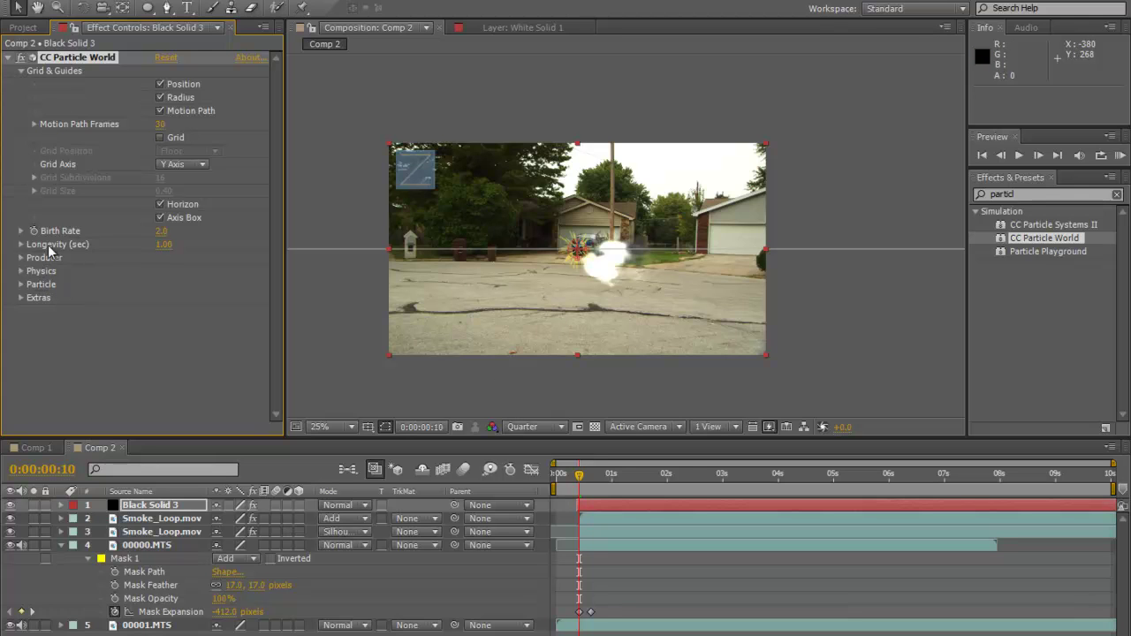
Step: Center the particle producer on the man at 0:00:00:13, with Position X at 0.28 and Position Z at 1.66
{"action": "left_click", "coordinate": [20, 257]}
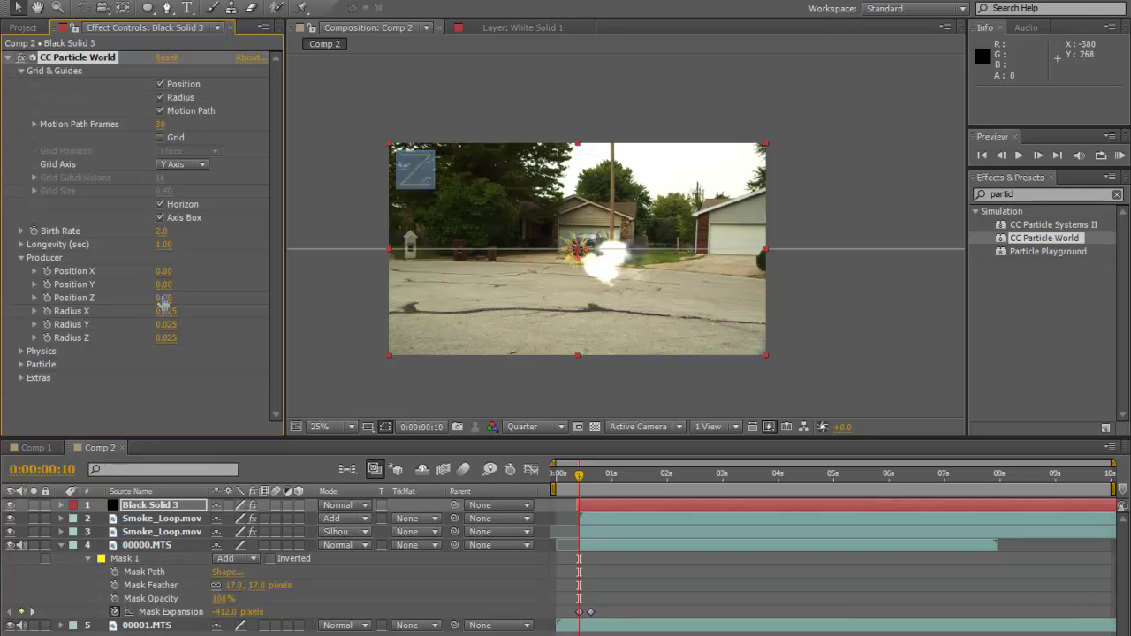
{"action": "left_click_drag", "start_coordinate": [167, 298], "coordinate": [237, 328]}
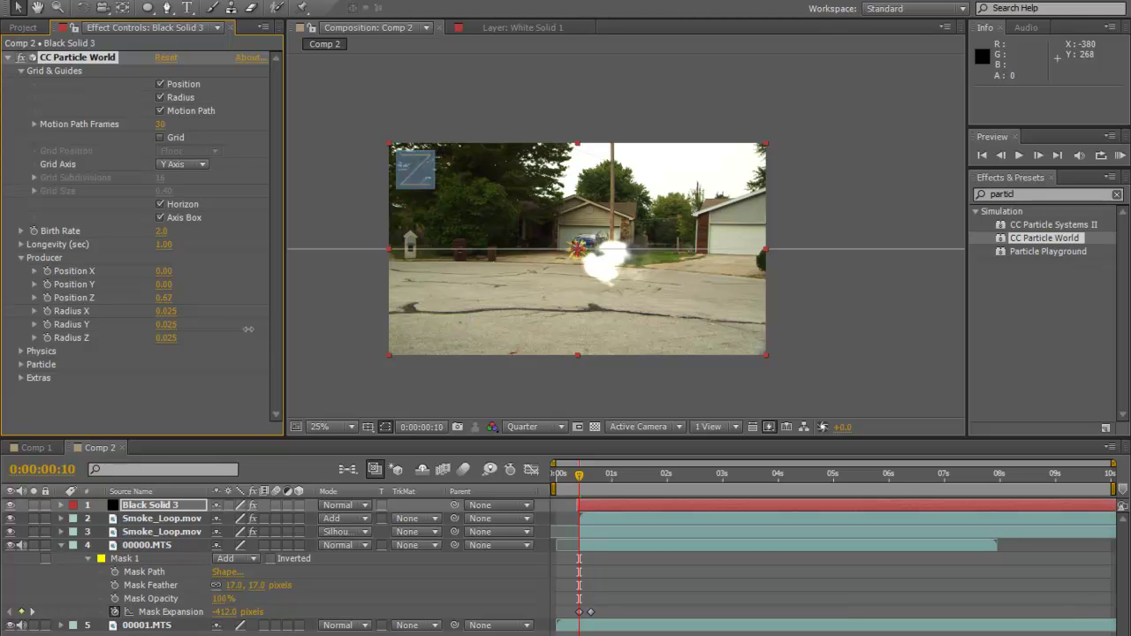
{"action": "left_click_drag", "start_coordinate": [168, 273], "coordinate": [172, 271]}
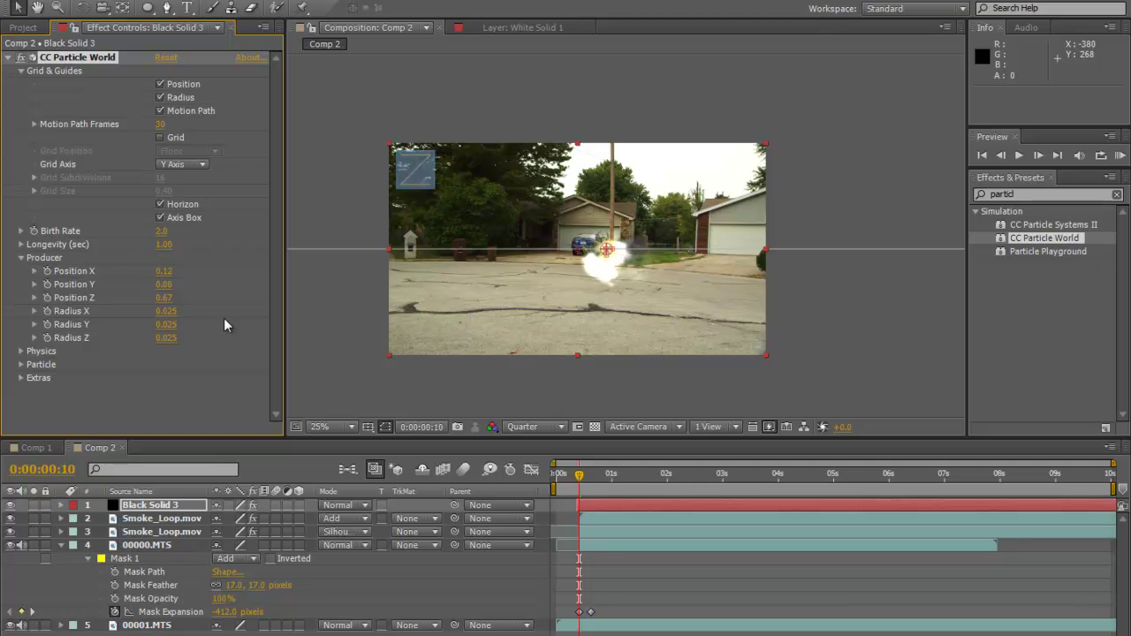
{"action": "left_click", "coordinate": [586, 477]}
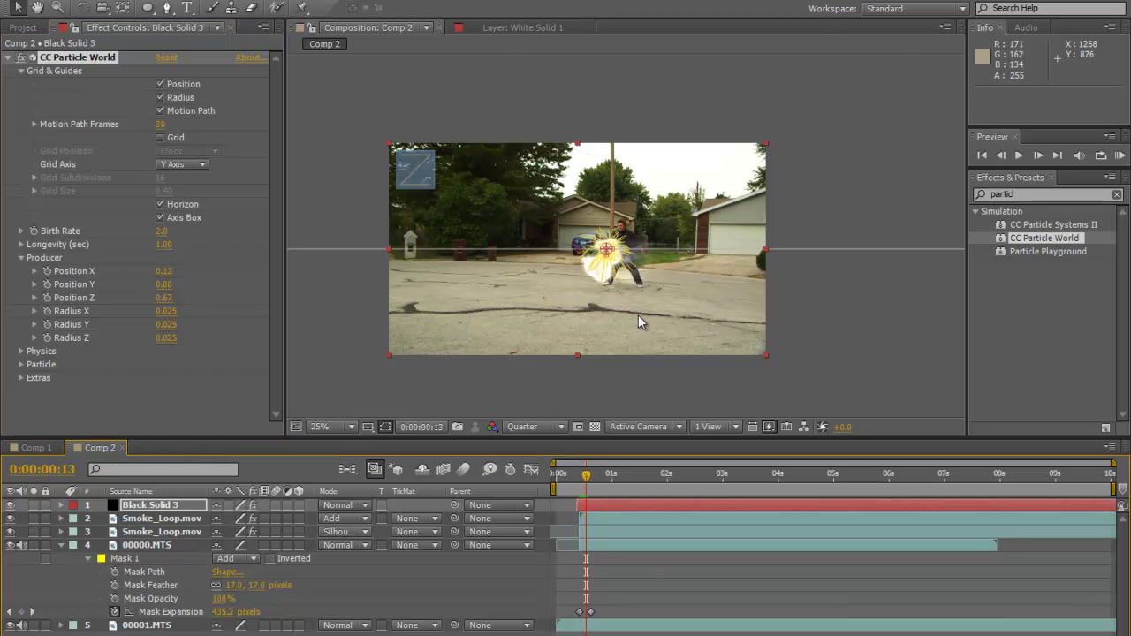
{"action": "scroll", "coordinate": [638, 315], "scroll_direction": "up", "scroll_amount": 2}
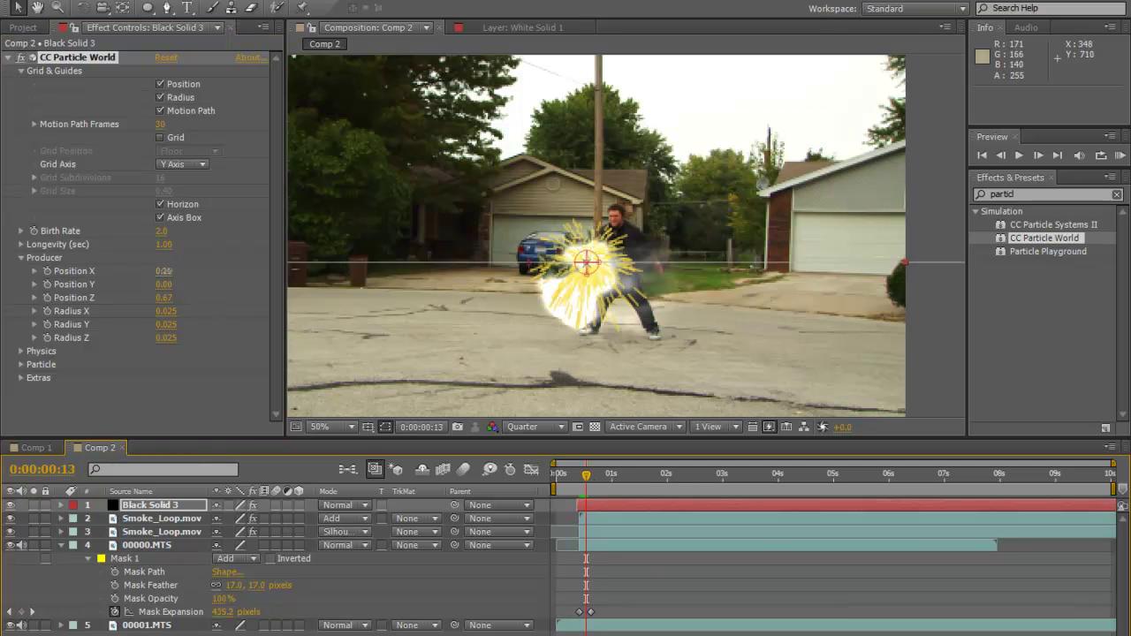
{"action": "left_click_drag", "start_coordinate": [164, 271], "coordinate": [173, 271]}
{"action": "right_click", "coordinate": [176, 276]}
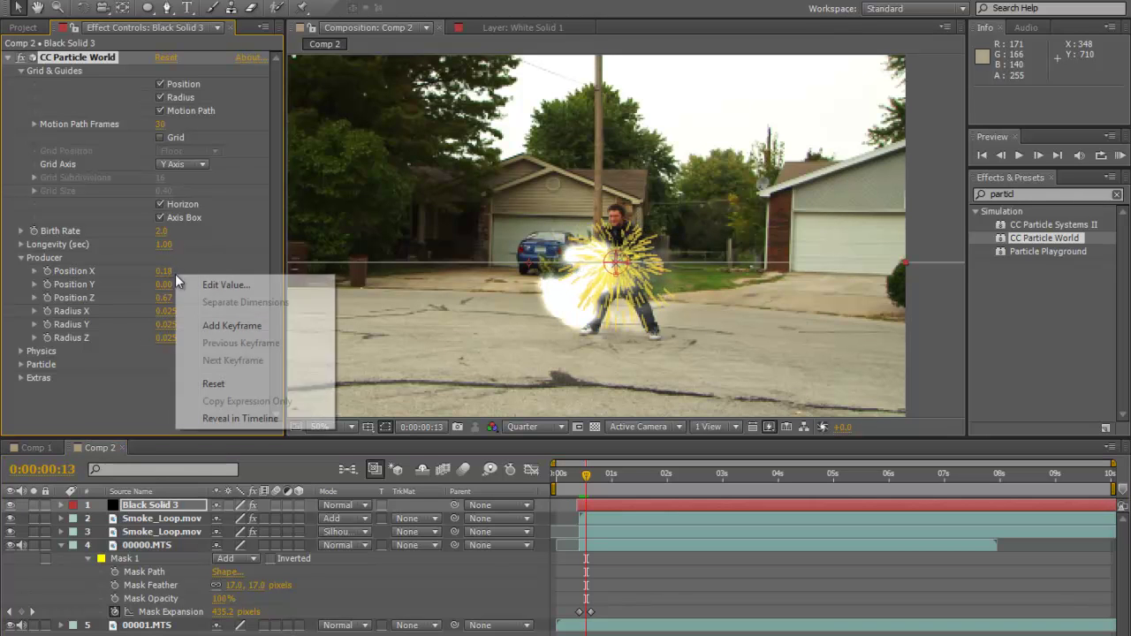
{"action": "left_click", "coordinate": [149, 302]}
{"action": "left_click_drag", "start_coordinate": [163, 298], "coordinate": [255, 310]}
{"action": "left_click_drag", "start_coordinate": [164, 276], "coordinate": [178, 271]}
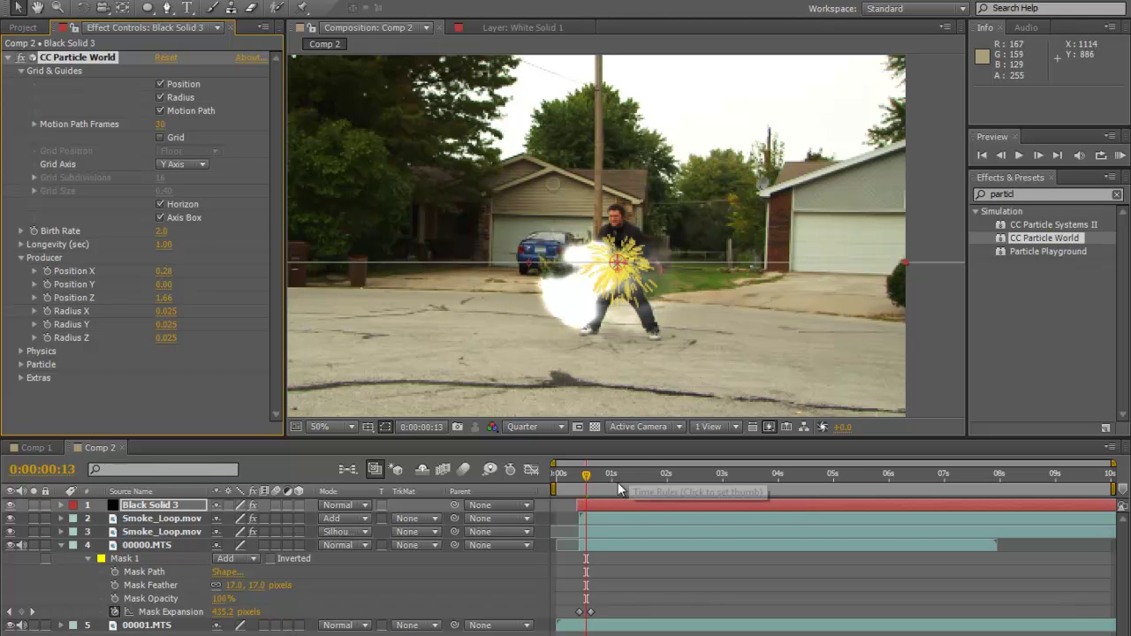
{"action": "left_click_drag", "start_coordinate": [586, 474], "coordinate": [590, 533]}
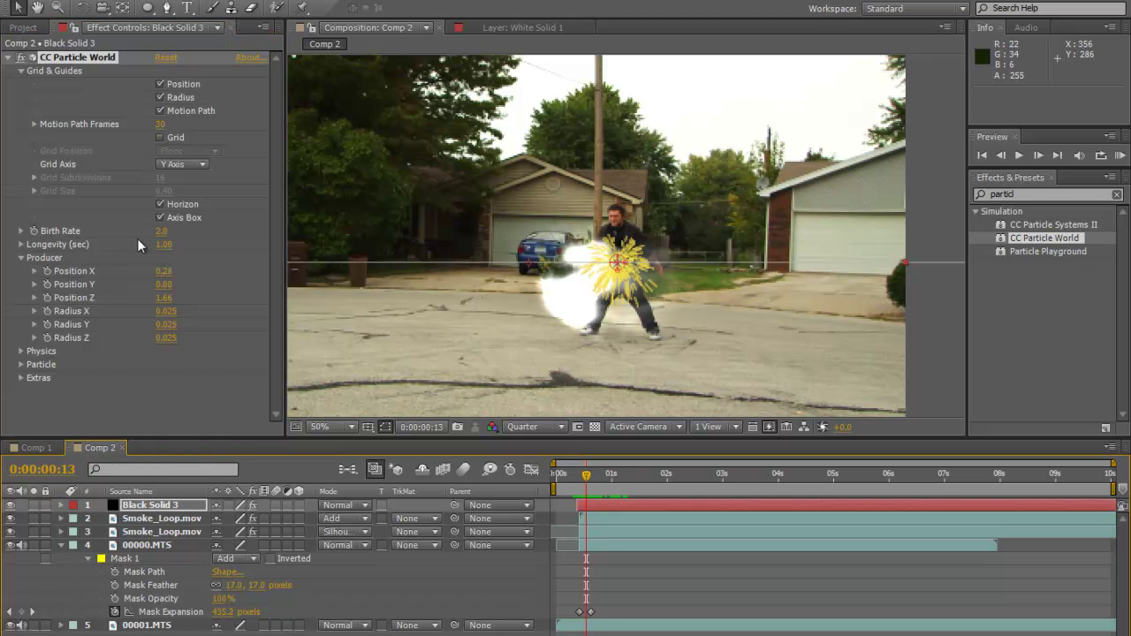
Step: Change the particle type to QuadPolygon and check the particles at 0:00:00:22
{"action": "left_click", "coordinate": [21, 365]}
{"action": "scroll", "coordinate": [22, 371], "scroll_direction": "down", "scroll_amount": 3}
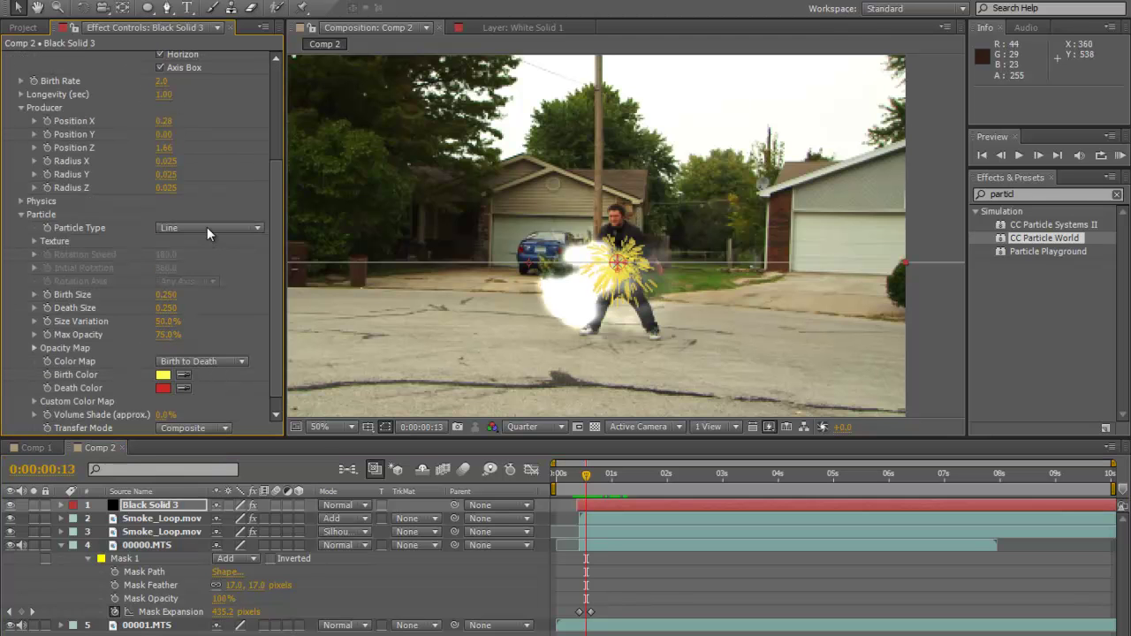
{"action": "left_click", "coordinate": [207, 227]}
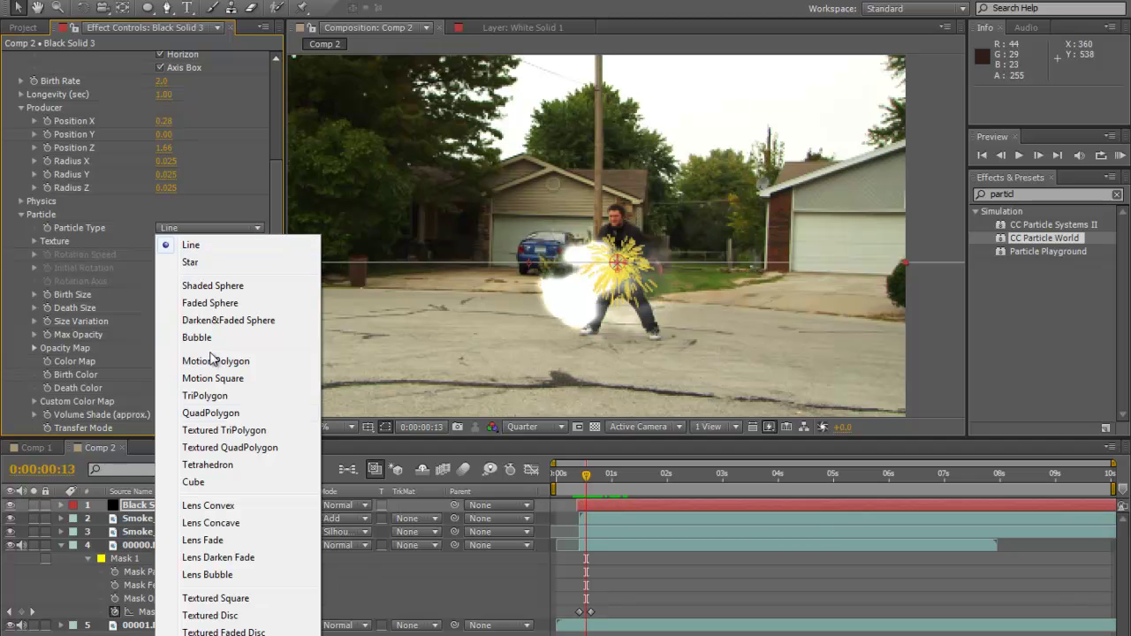
{"action": "left_click", "coordinate": [210, 413]}
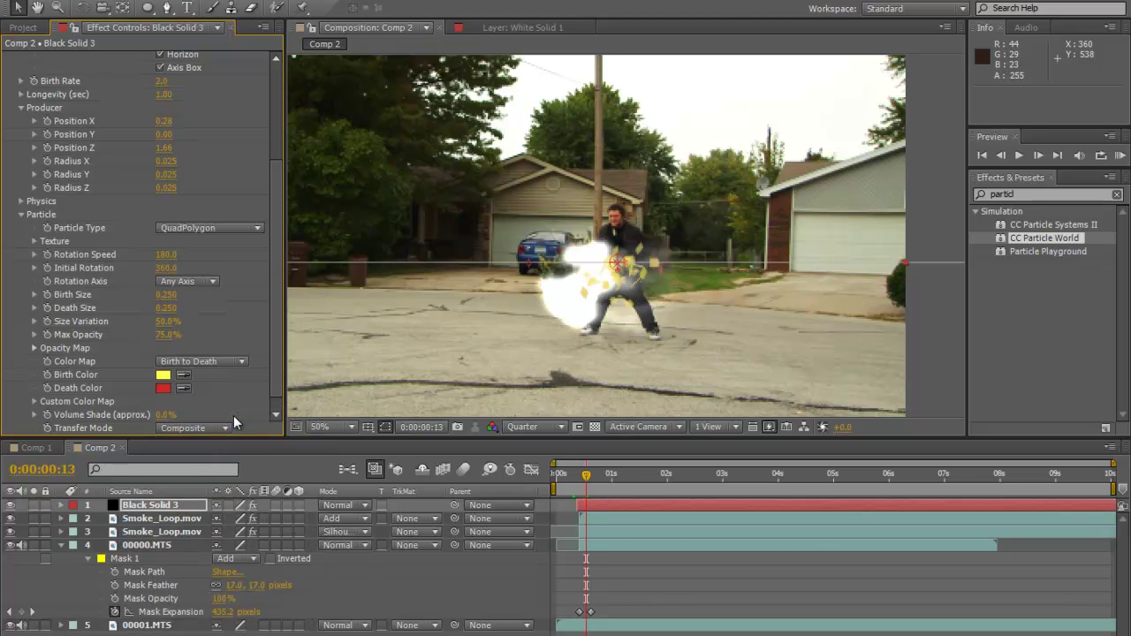
{"action": "left_click", "coordinate": [608, 475]}
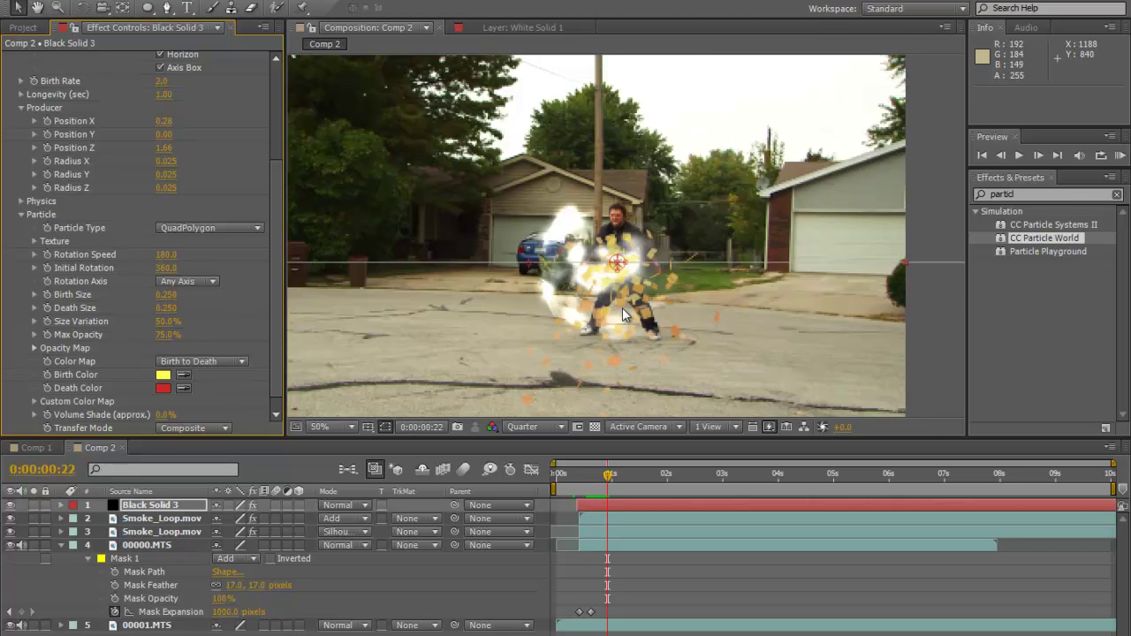
Step: Set the particles' birth color to white (FFFFFF)
{"action": "scroll", "coordinate": [623, 307], "scroll_direction": "up", "scroll_amount": 3}
{"action": "scroll", "coordinate": [625, 308], "scroll_direction": "down", "scroll_amount": 3}
{"action": "left_click_drag", "start_coordinate": [599, 326], "coordinate": [609, 245]}
{"action": "left_click", "coordinate": [163, 375]}
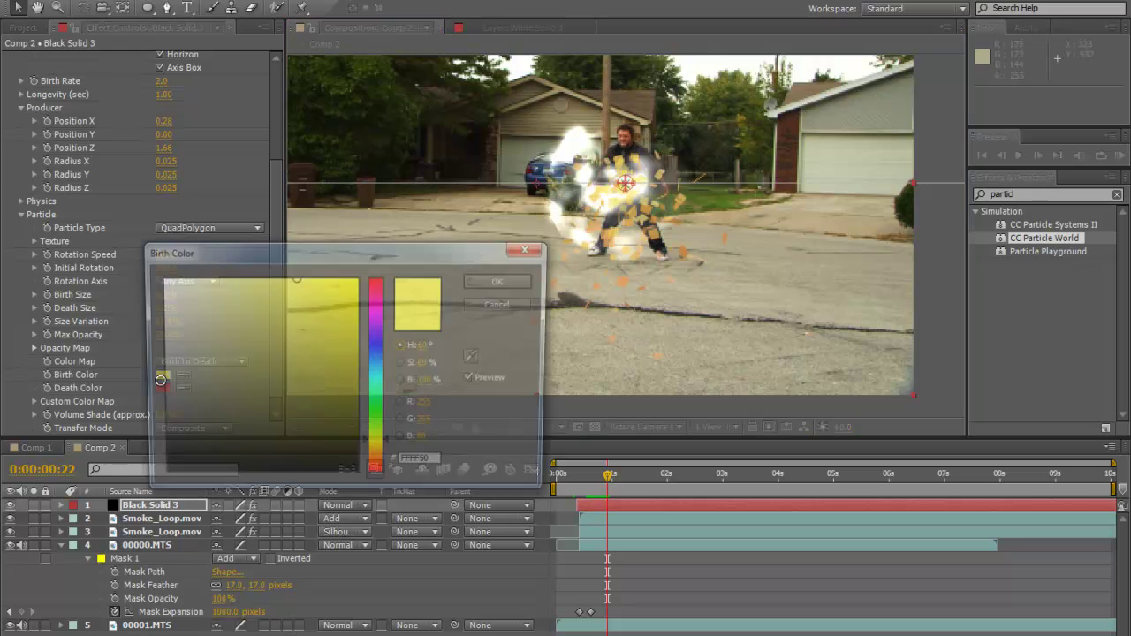
{"action": "left_click_drag", "start_coordinate": [259, 286], "coordinate": [119, 261]}
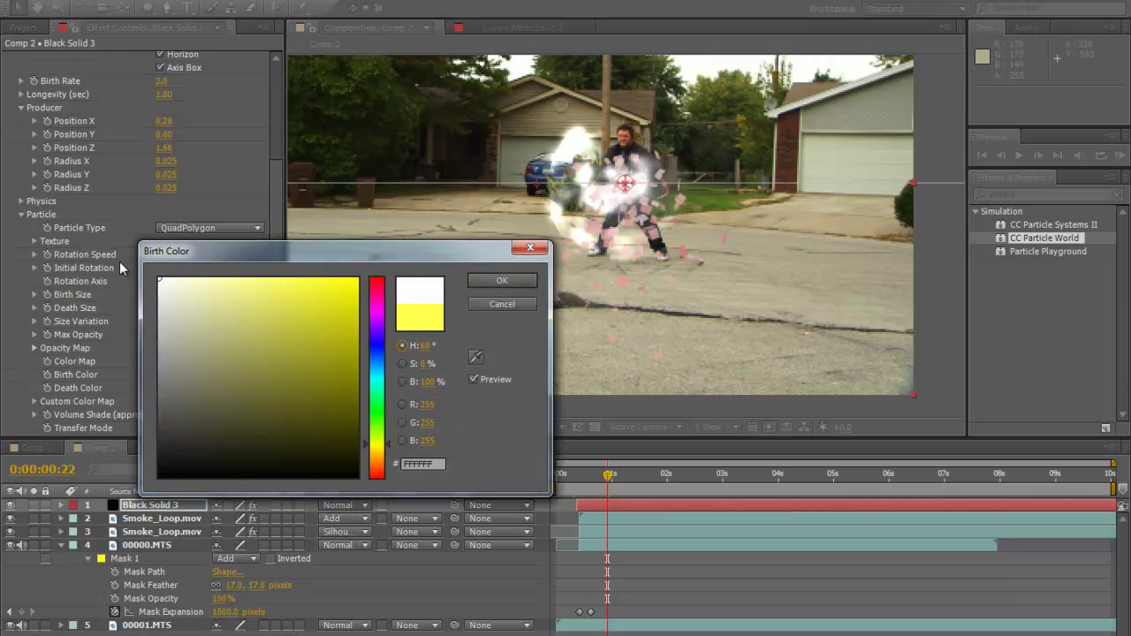
{"action": "left_click", "coordinate": [477, 280]}
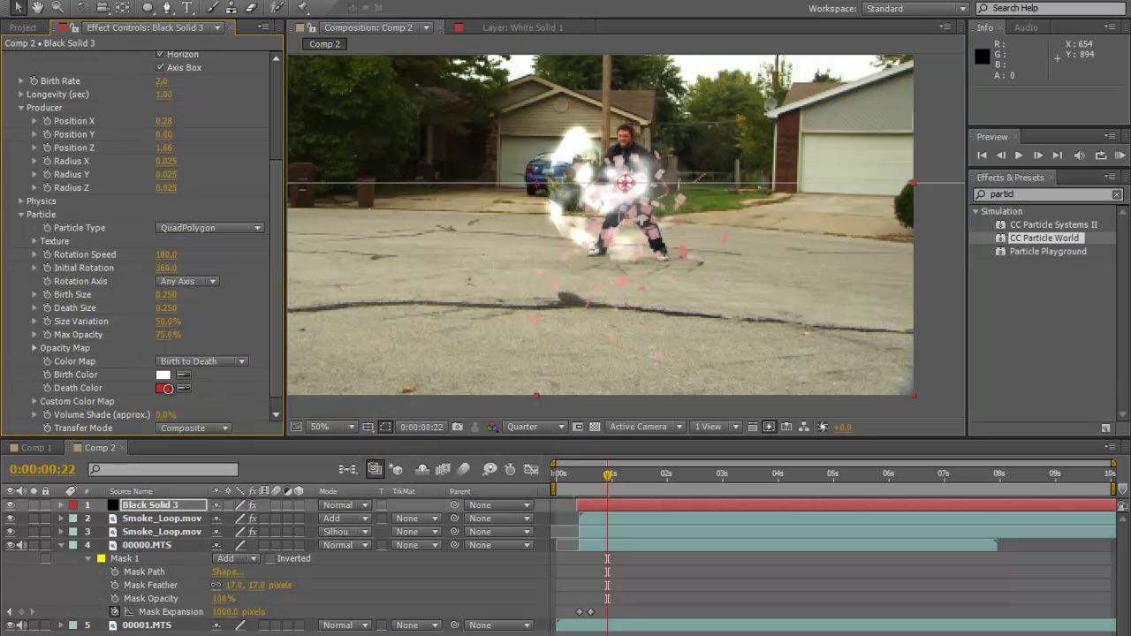
Step: Set the particles' death color to medium gray (7F7F7F)
{"action": "left_click", "coordinate": [167, 388]}
{"action": "left_click_drag", "start_coordinate": [189, 333], "coordinate": [113, 379]}
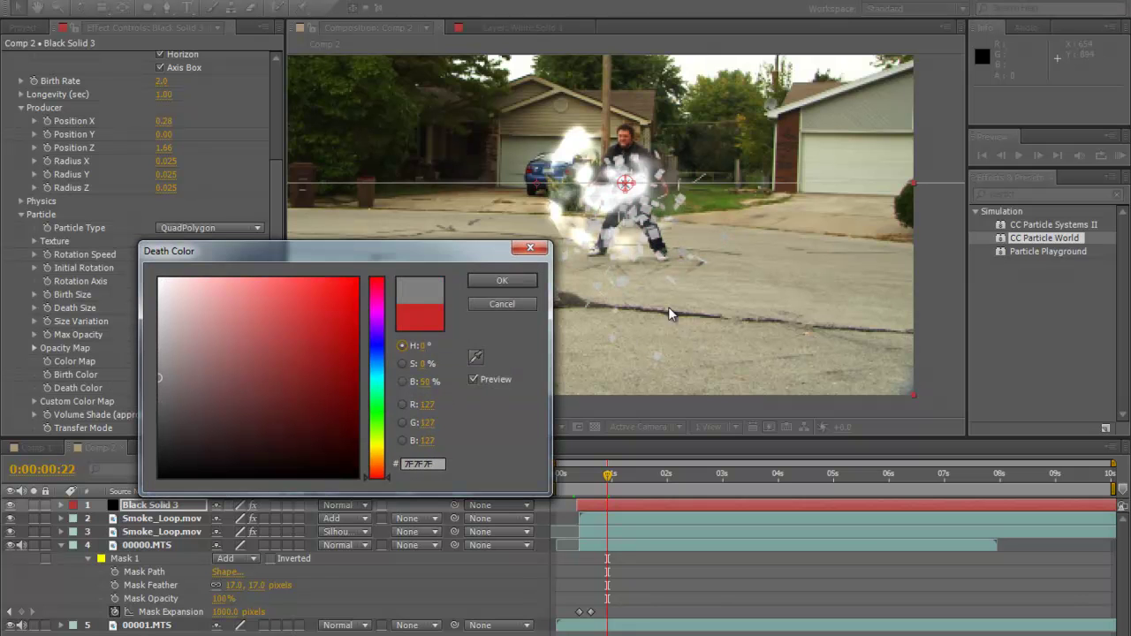
{"action": "left_click", "coordinate": [501, 282]}
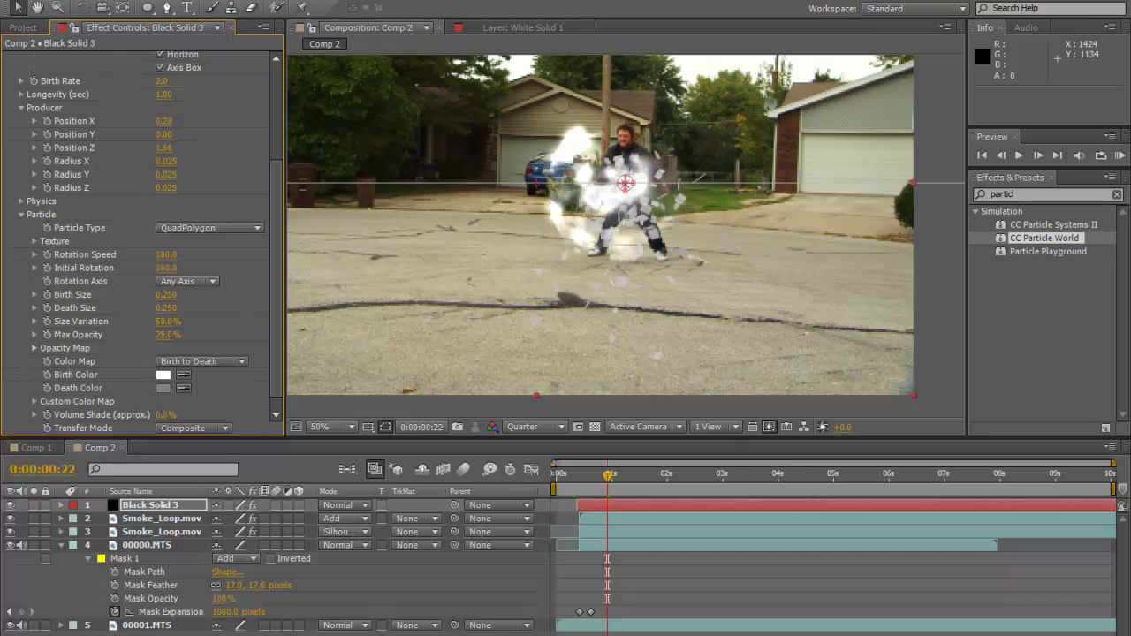
Step: Change the particles' death color to a muted blue-gray (586A74)
{"action": "left_click", "coordinate": [162, 390]}
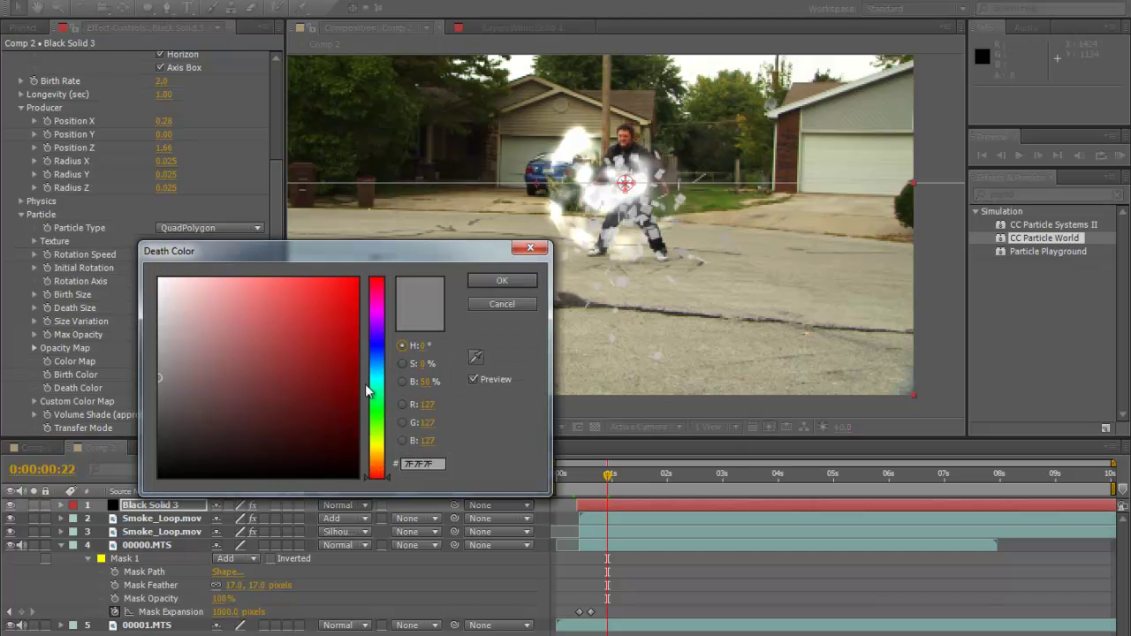
{"action": "left_click", "coordinate": [380, 370]}
{"action": "left_click_drag", "start_coordinate": [194, 352], "coordinate": [208, 386]}
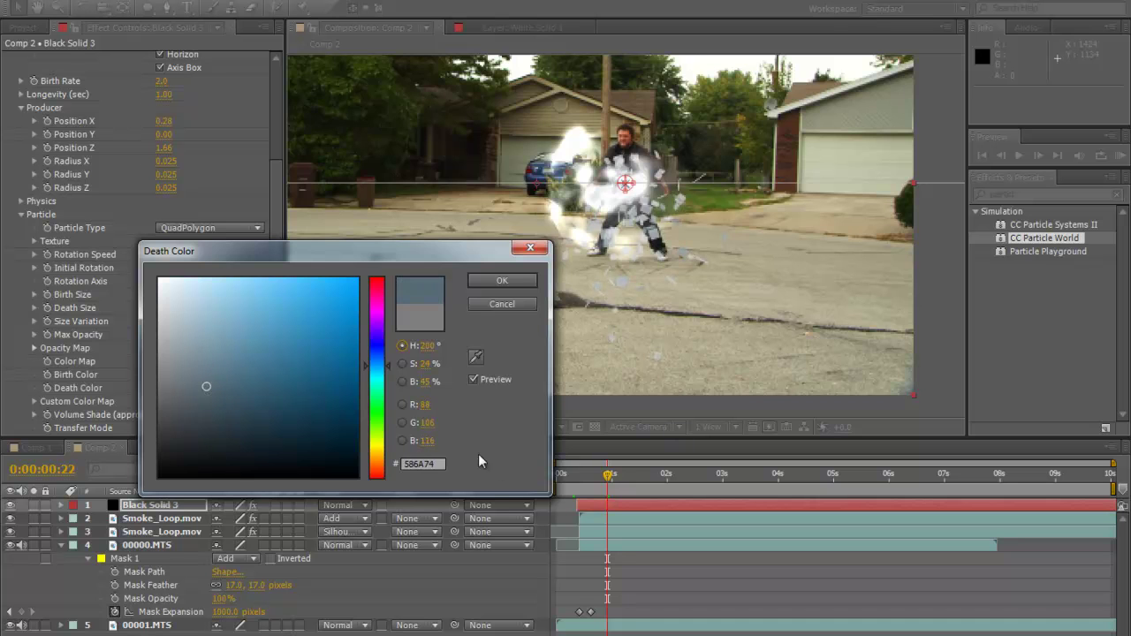
{"action": "left_click", "coordinate": [508, 280]}
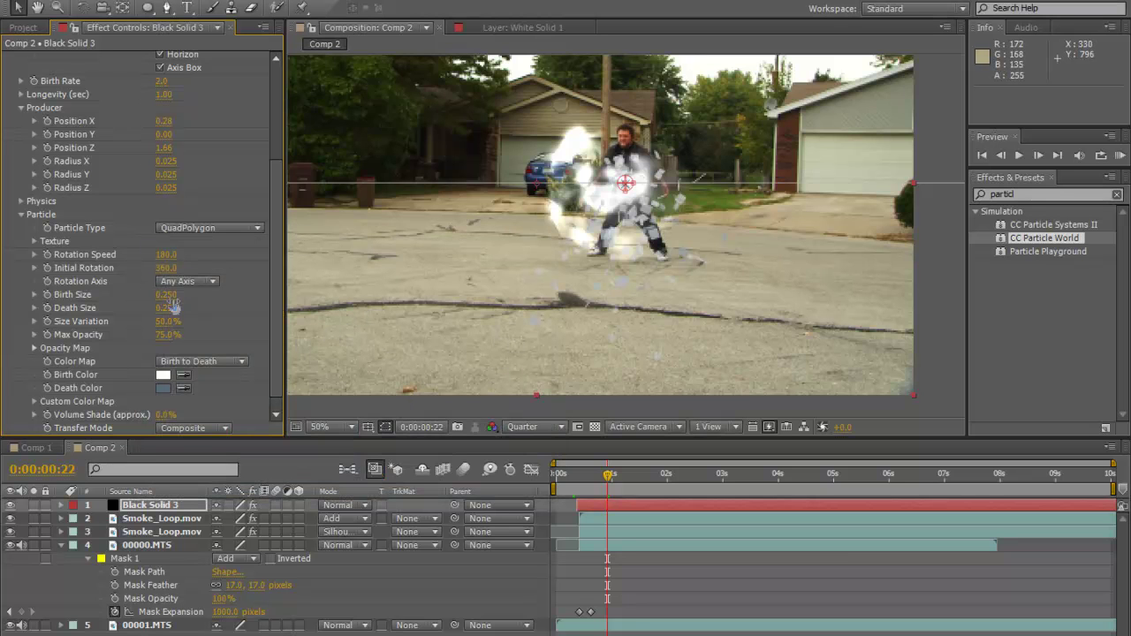
Step: Set the particles' birth size to 0.030 and their transfer mode to Add, and preview the burst from 0:00:00:22
{"action": "left_click_drag", "start_coordinate": [165, 294], "coordinate": [143, 308]}
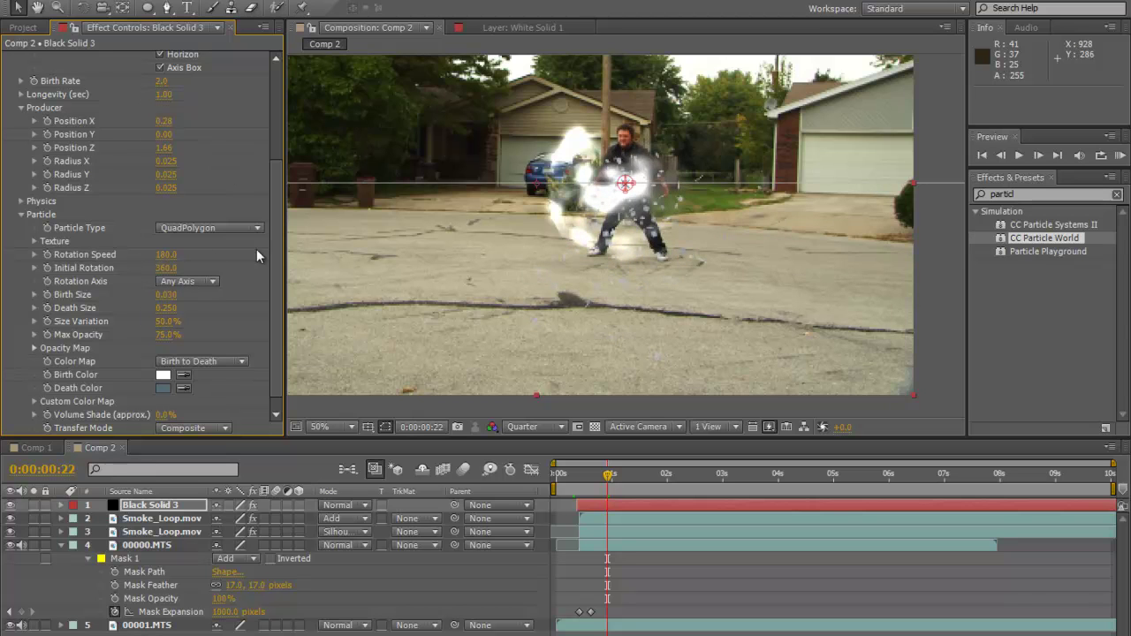
{"action": "left_click_drag", "start_coordinate": [276, 218], "coordinate": [276, 244]}
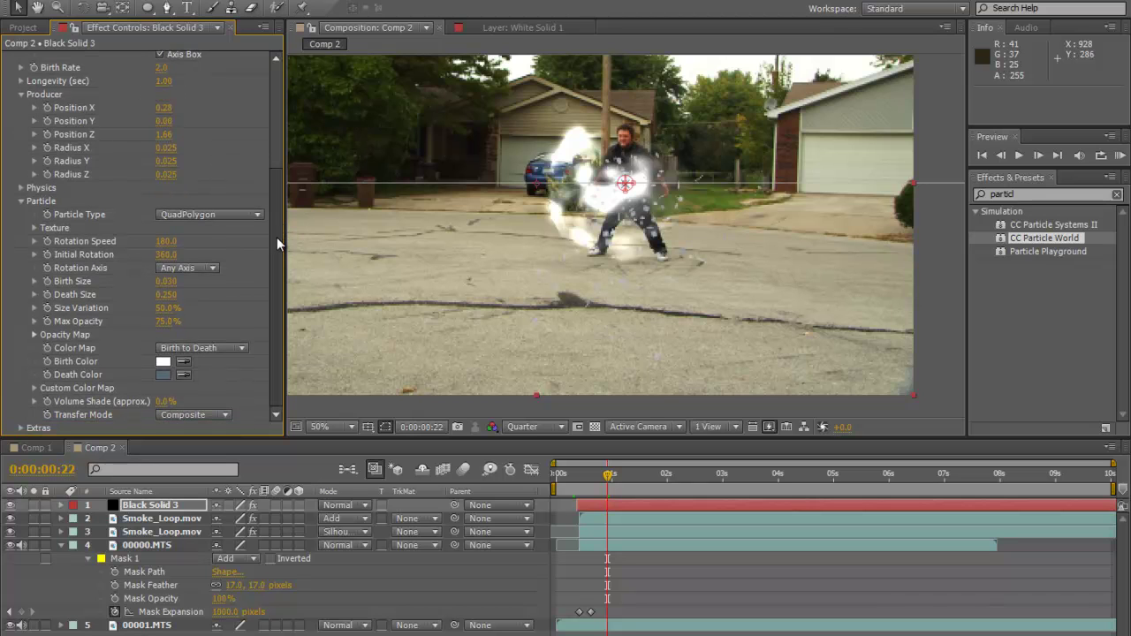
{"action": "left_click", "coordinate": [208, 416]}
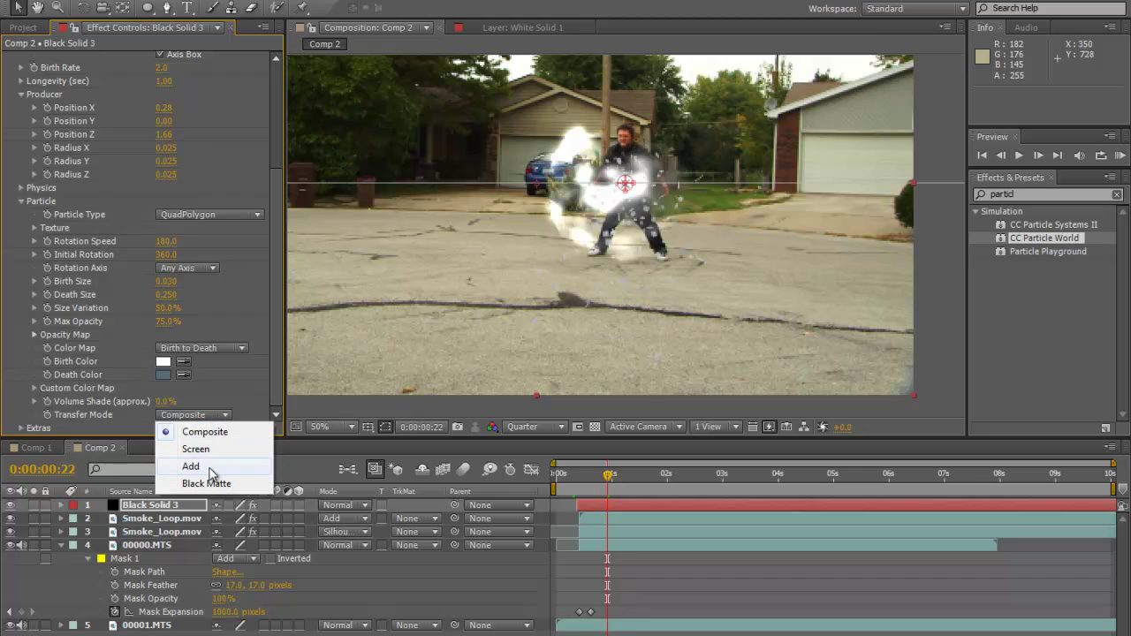
{"action": "left_click", "coordinate": [209, 467]}
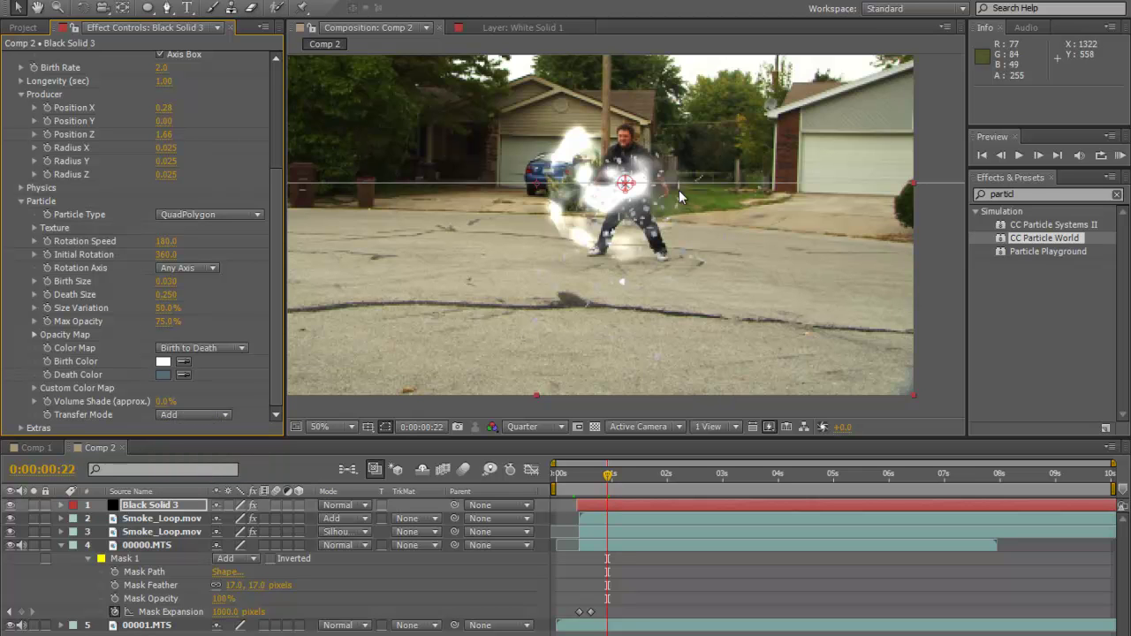
{"action": "scroll", "coordinate": [656, 228], "scroll_direction": "up", "scroll_amount": 1}
{"action": "scroll", "coordinate": [656, 235], "scroll_direction": "down", "scroll_amount": 1}
{"action": "key", "text": "space"}
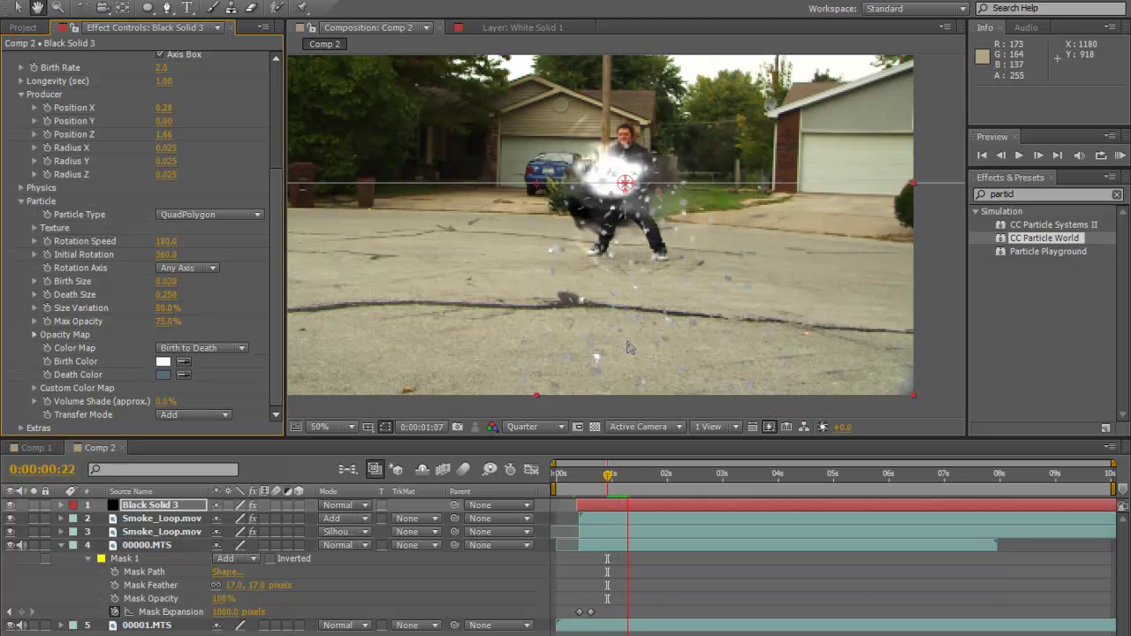
{"action": "key", "text": "space"}
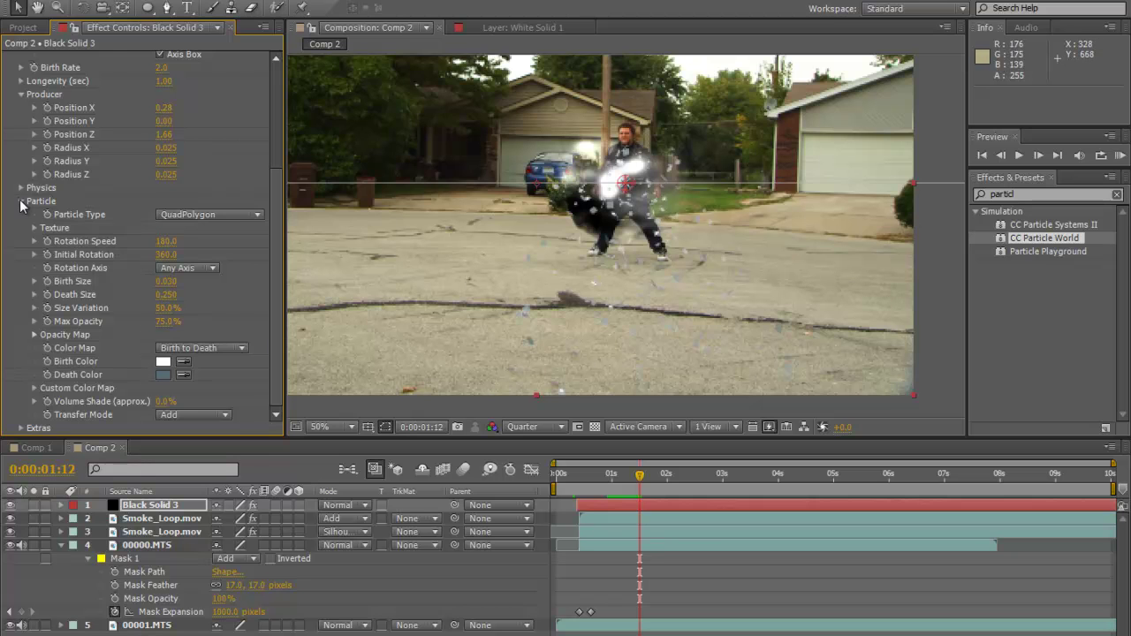
Step: Set the particle physics velocity to 3.66 and preview the explosion from 0:00:00:09
{"action": "left_click", "coordinate": [21, 202]}
{"action": "left_click", "coordinate": [21, 350]}
{"action": "scroll", "coordinate": [142, 265], "scroll_direction": "down", "scroll_amount": 2}
{"action": "left_click_drag", "start_coordinate": [270, 195], "coordinate": [284, 266]}
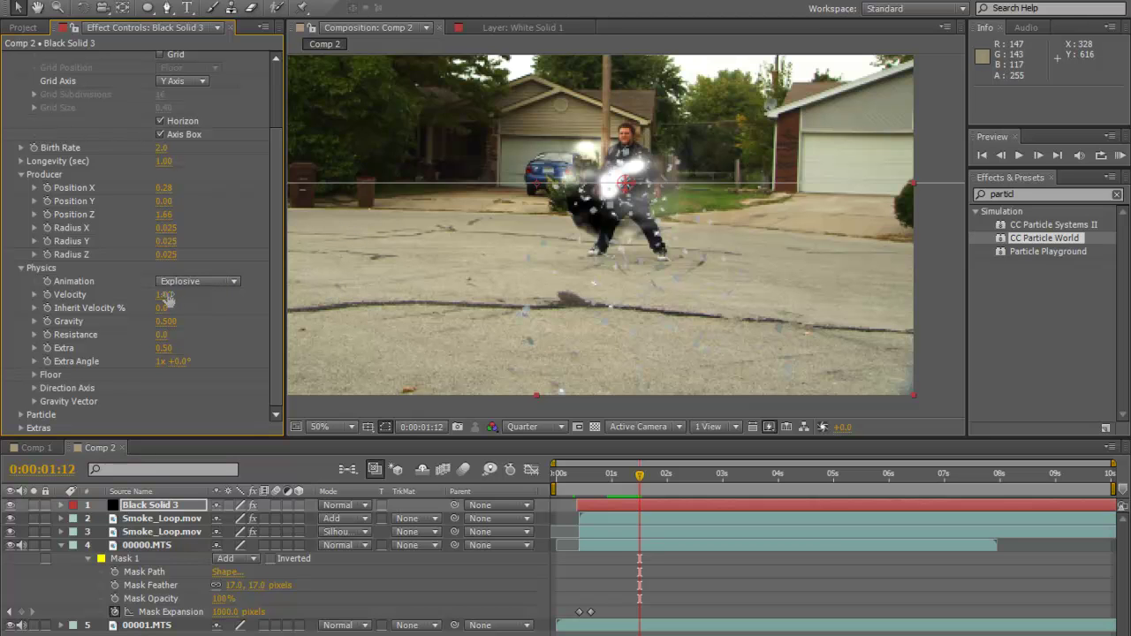
{"action": "left_click_drag", "start_coordinate": [162, 299], "coordinate": [400, 322]}
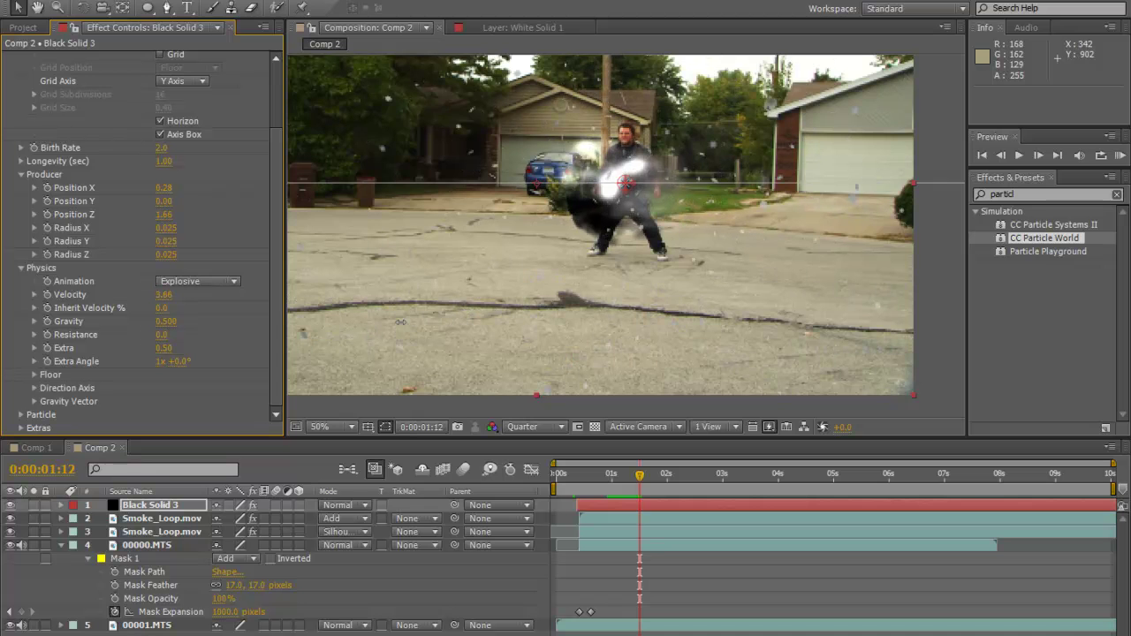
{"action": "left_click_drag", "start_coordinate": [639, 478], "coordinate": [577, 502]}
{"action": "key", "text": "space"}
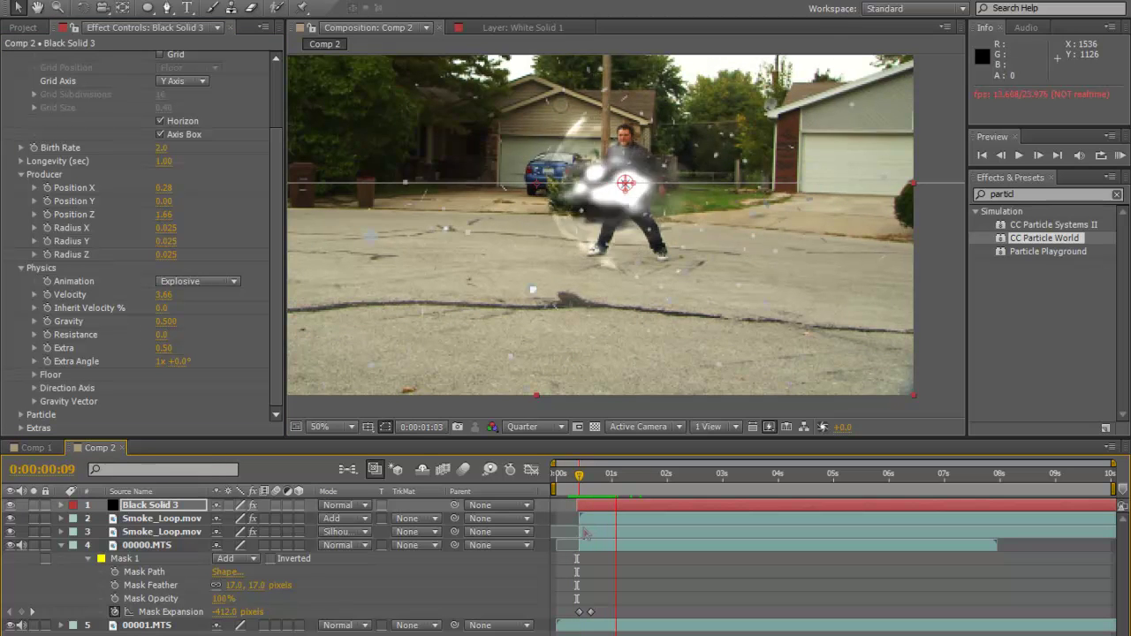
{"action": "key", "text": "space"}
Step: At 0:00:01:01, set the particles' birth size to 0.240
{"action": "left_click_drag", "start_coordinate": [631, 478], "coordinate": [613, 489]}
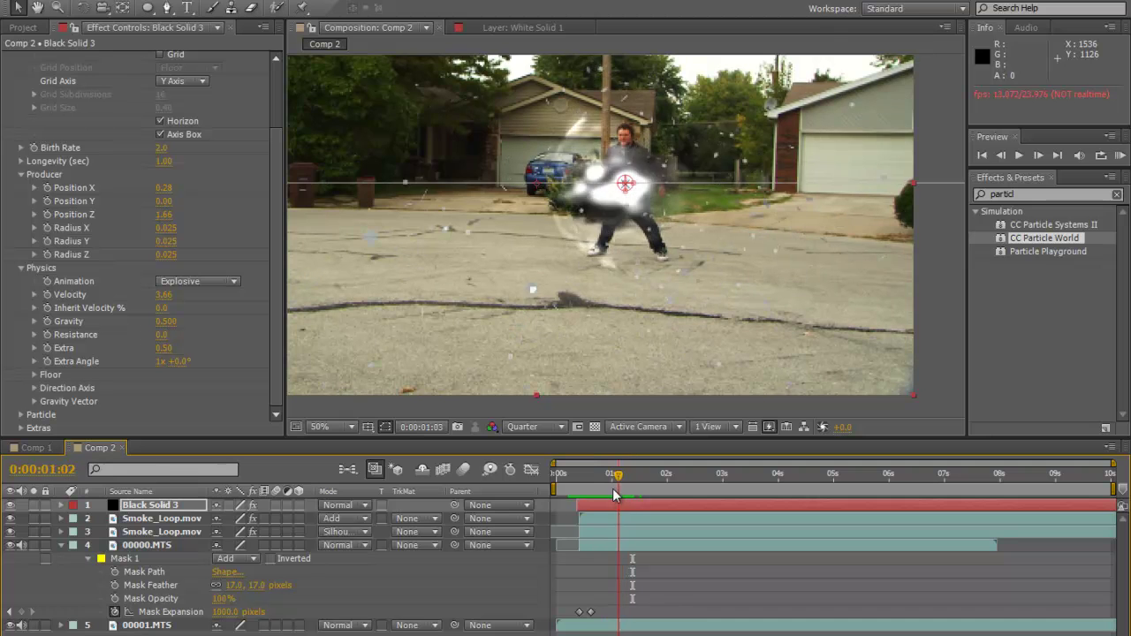
{"action": "left_click", "coordinate": [21, 414]}
{"action": "scroll", "coordinate": [26, 415], "scroll_direction": "down", "scroll_amount": 5}
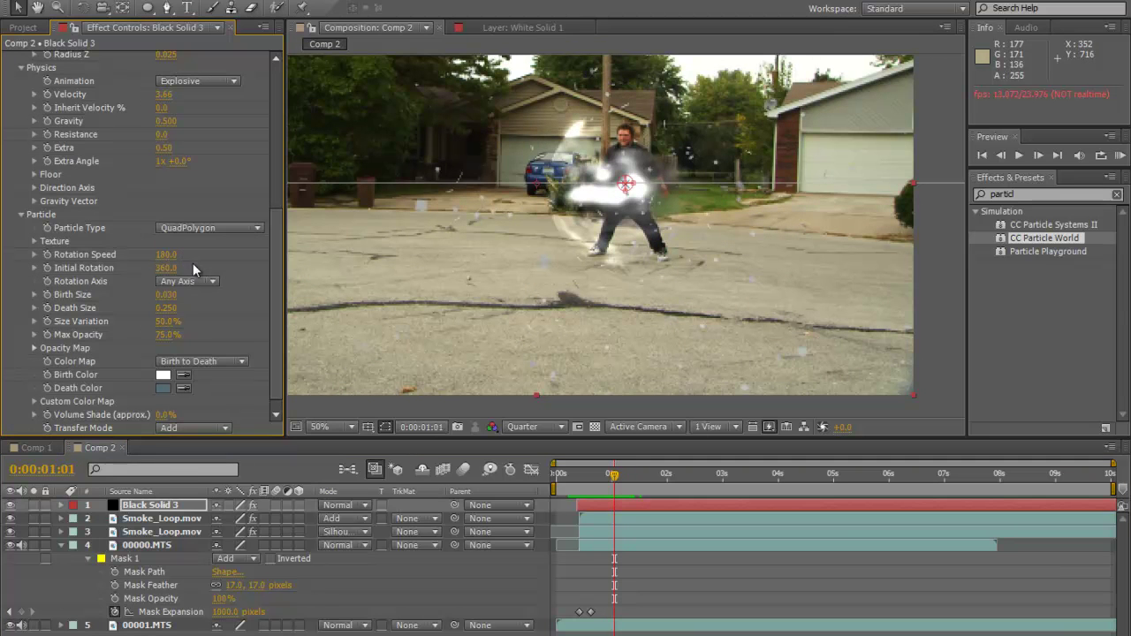
{"action": "left_click_drag", "start_coordinate": [165, 295], "coordinate": [187, 295]}
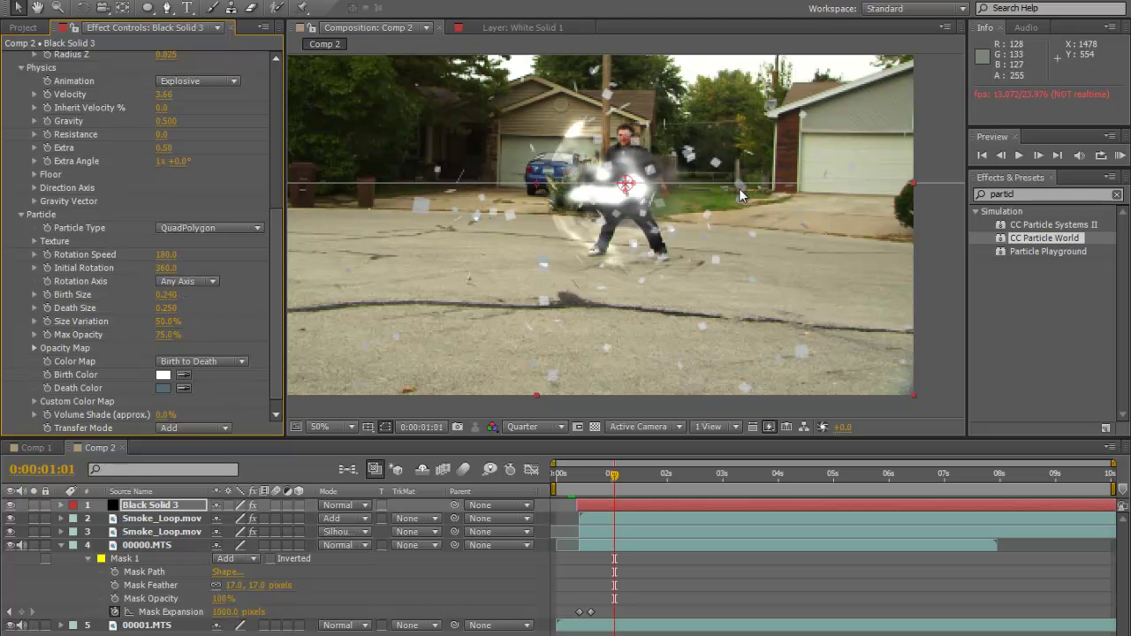
Step: Set the particle physics gravity to 0.020 and check the motion between 0:00:00:09 and 0:00:01:01
{"action": "left_click", "coordinate": [22, 215]}
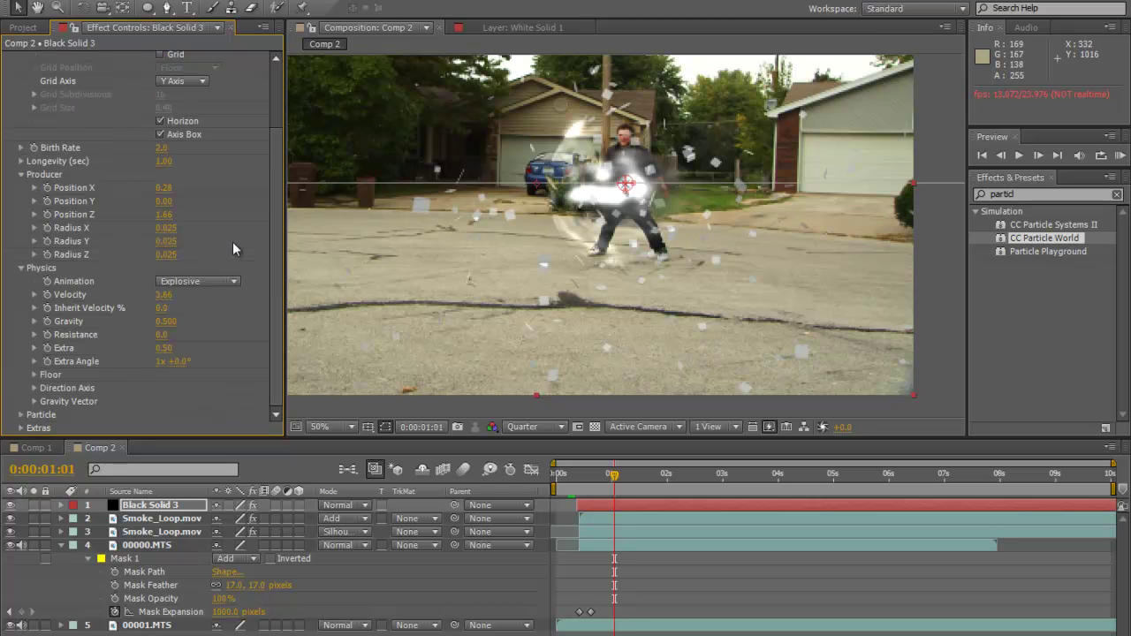
{"action": "left_click_drag", "start_coordinate": [173, 329], "coordinate": [149, 335]}
{"action": "right_click", "coordinate": [148, 335]}
{"action": "left_click", "coordinate": [188, 323]}
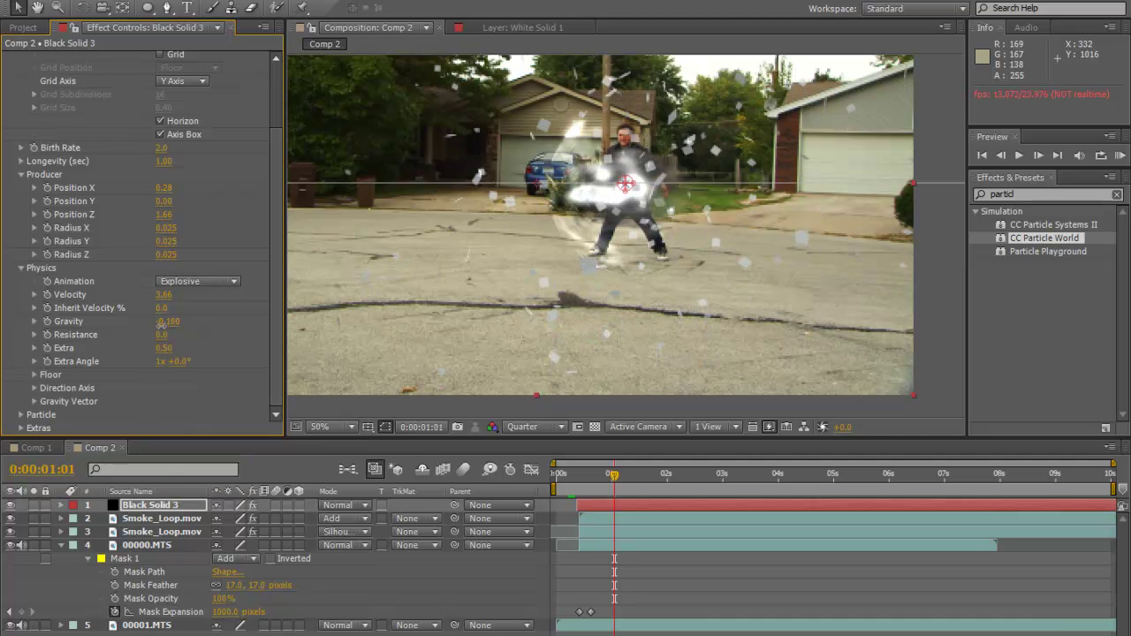
{"action": "left_click_drag", "start_coordinate": [162, 322], "coordinate": [174, 327]}
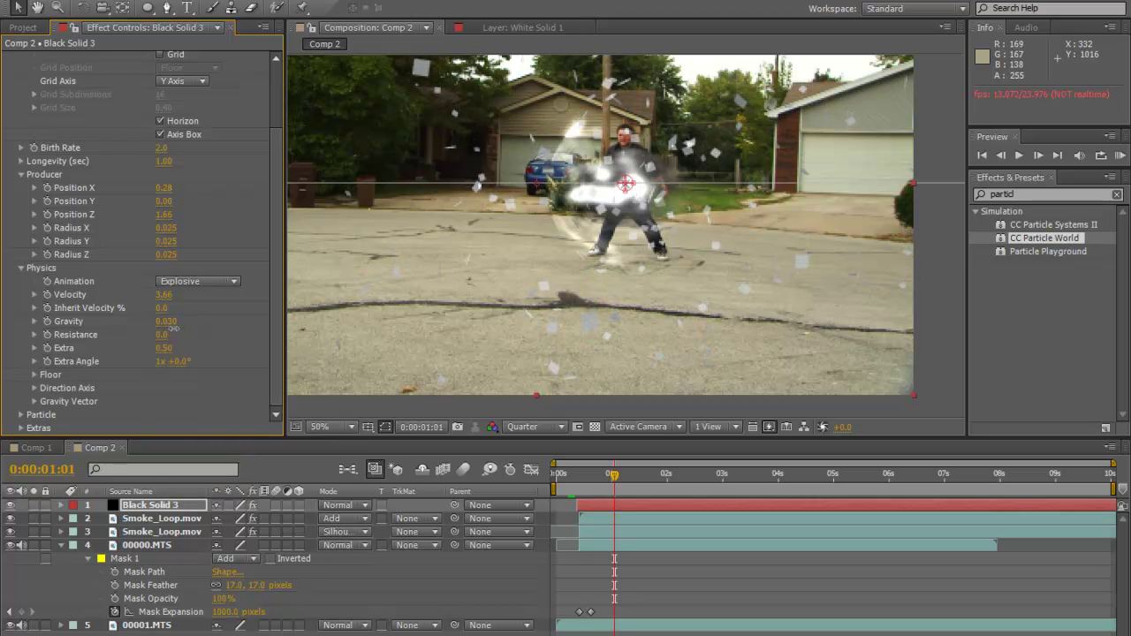
{"action": "left_click", "coordinate": [580, 483]}
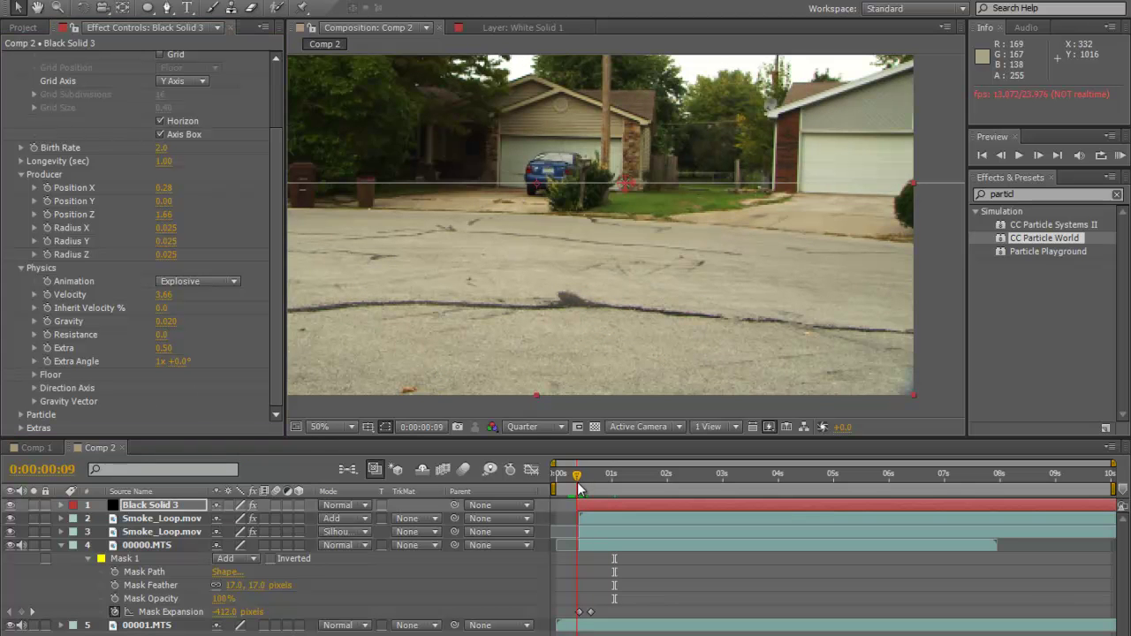
{"action": "left_click_drag", "start_coordinate": [580, 483], "coordinate": [614, 482]}
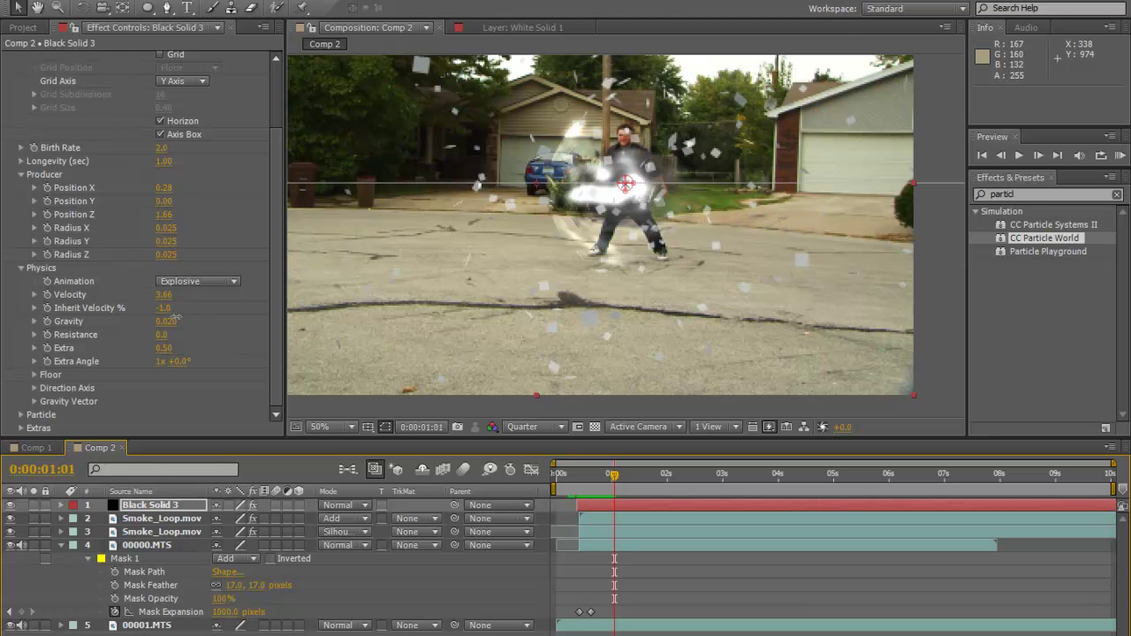
Step: Reset the particles' Inherit Velocity to 0 and set the physics Extra value to 1.03
{"action": "left_click", "coordinate": [163, 307]}
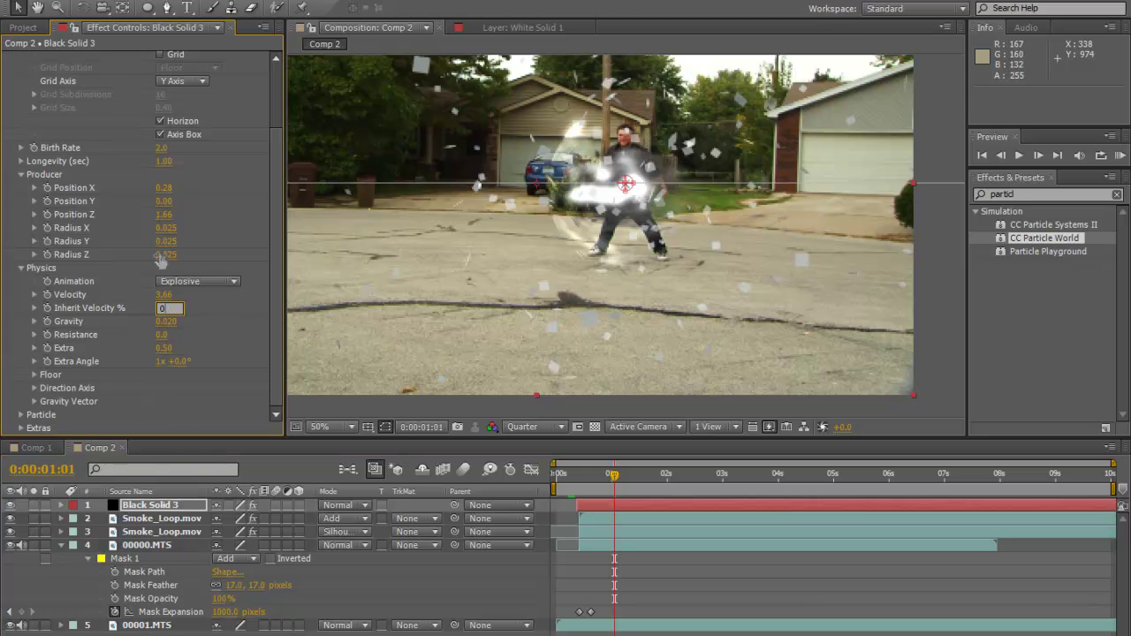
{"action": "key", "text": "Return"}
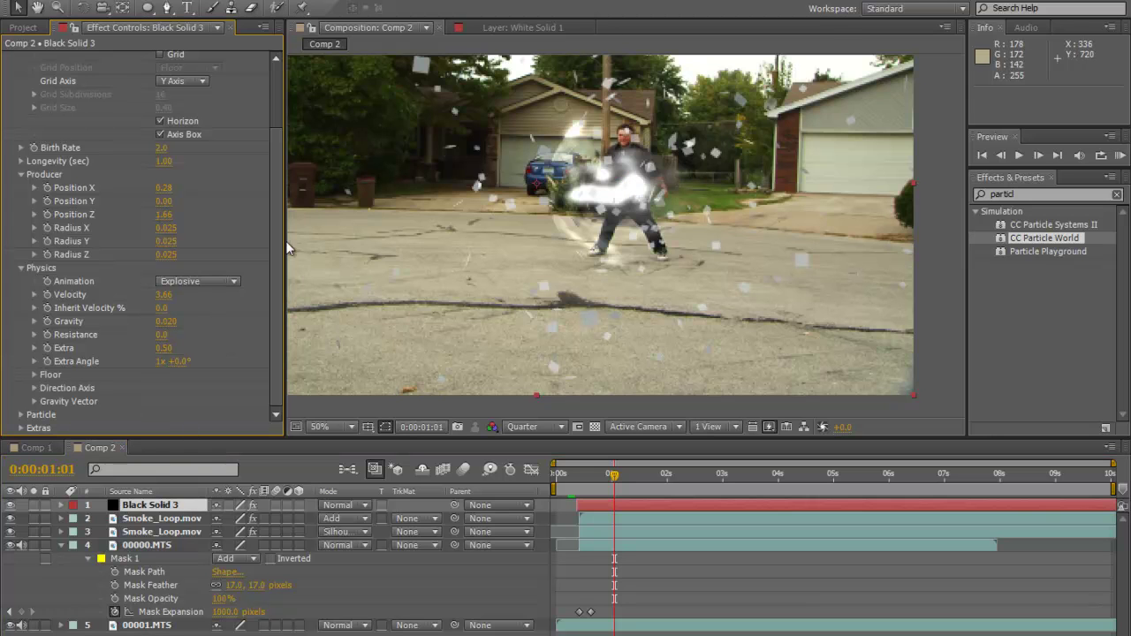
{"action": "left_click", "coordinate": [154, 339]}
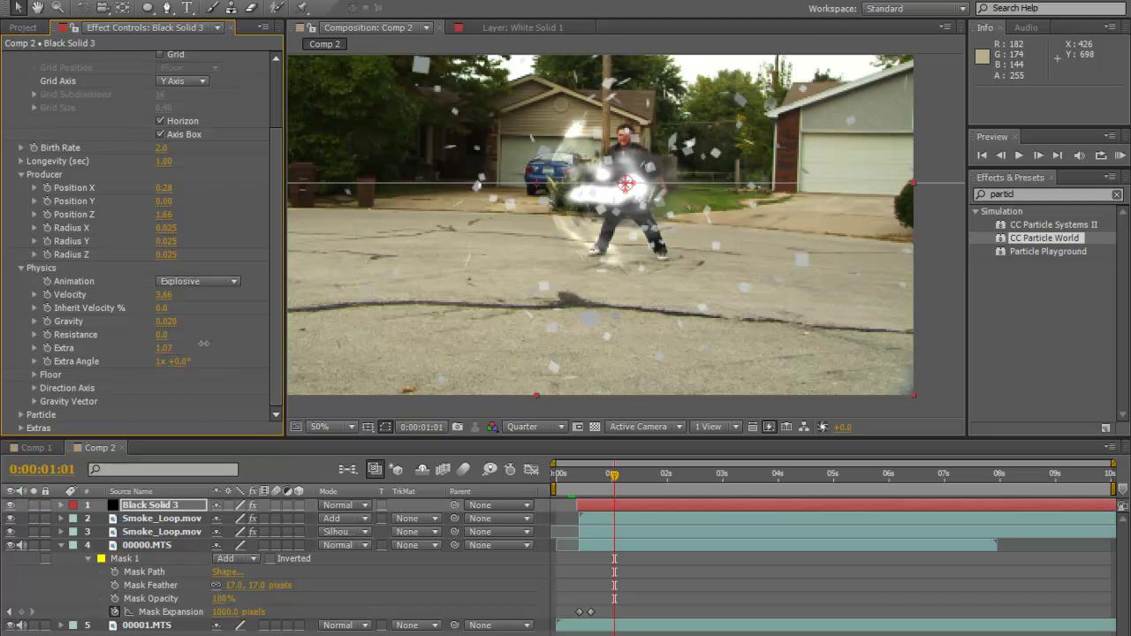
{"action": "left_click_drag", "start_coordinate": [162, 351], "coordinate": [220, 334]}
{"action": "left_click", "coordinate": [166, 349]}
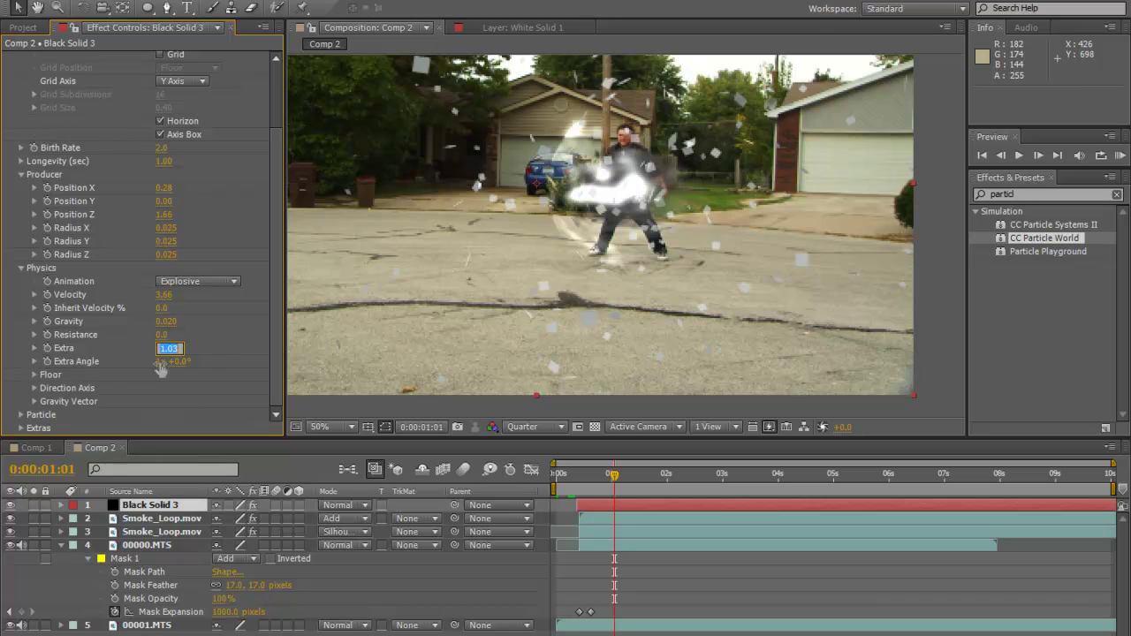
{"action": "left_click", "coordinate": [246, 349]}
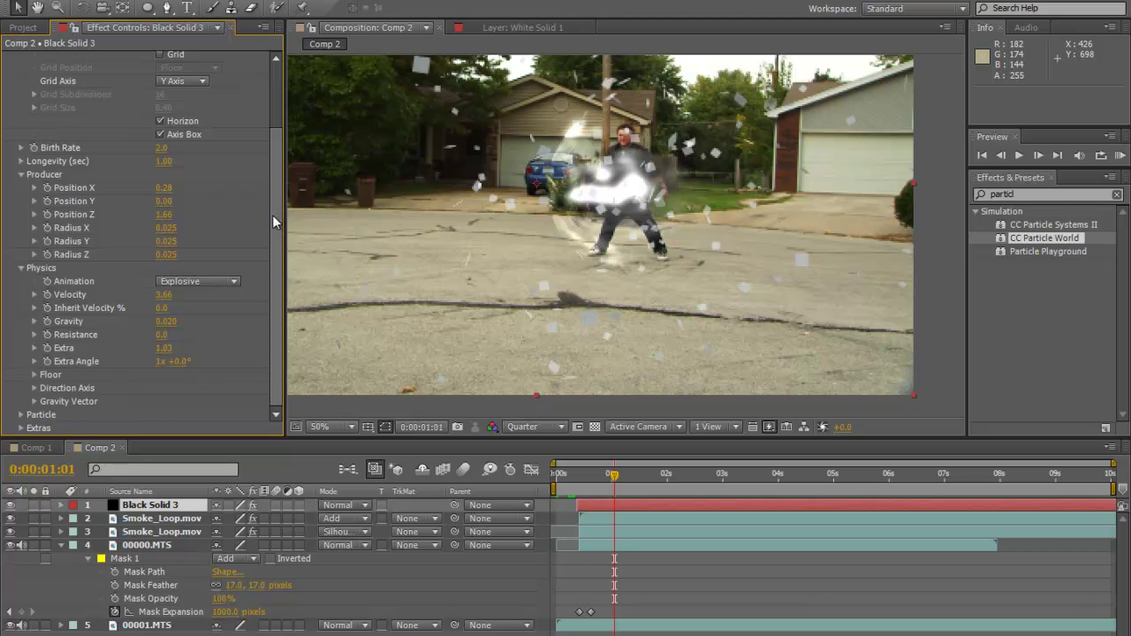
Step: Inspect the particles around the man and set the particle birth rate to 3.9
{"action": "scroll", "coordinate": [617, 269], "scroll_direction": "up", "scroll_amount": 2}
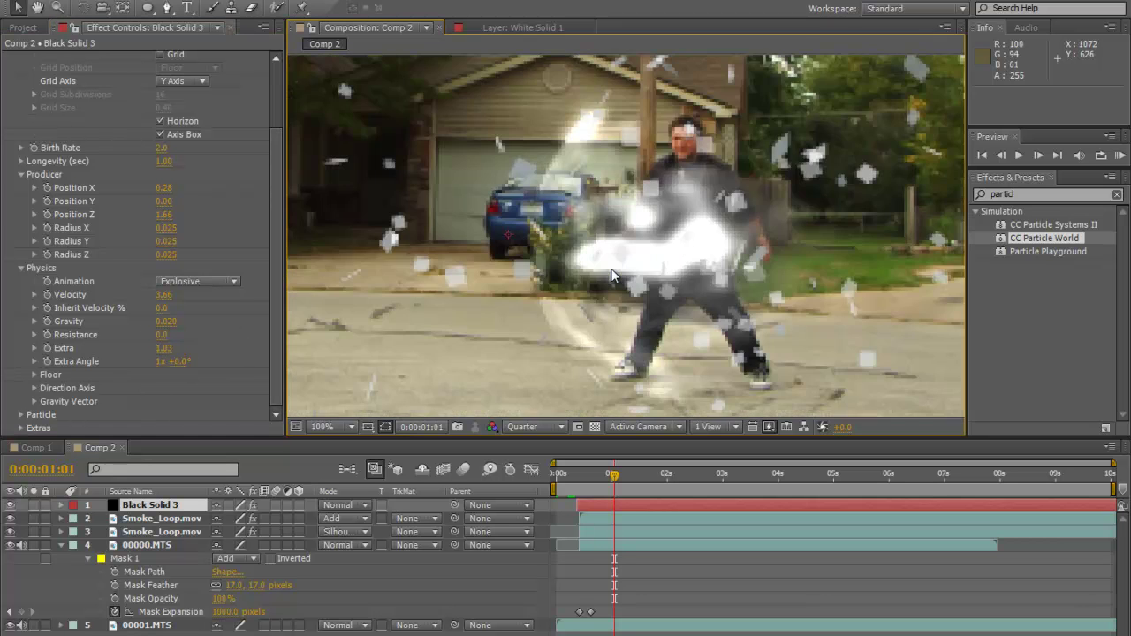
{"action": "scroll", "coordinate": [617, 270], "scroll_direction": "down", "scroll_amount": 3}
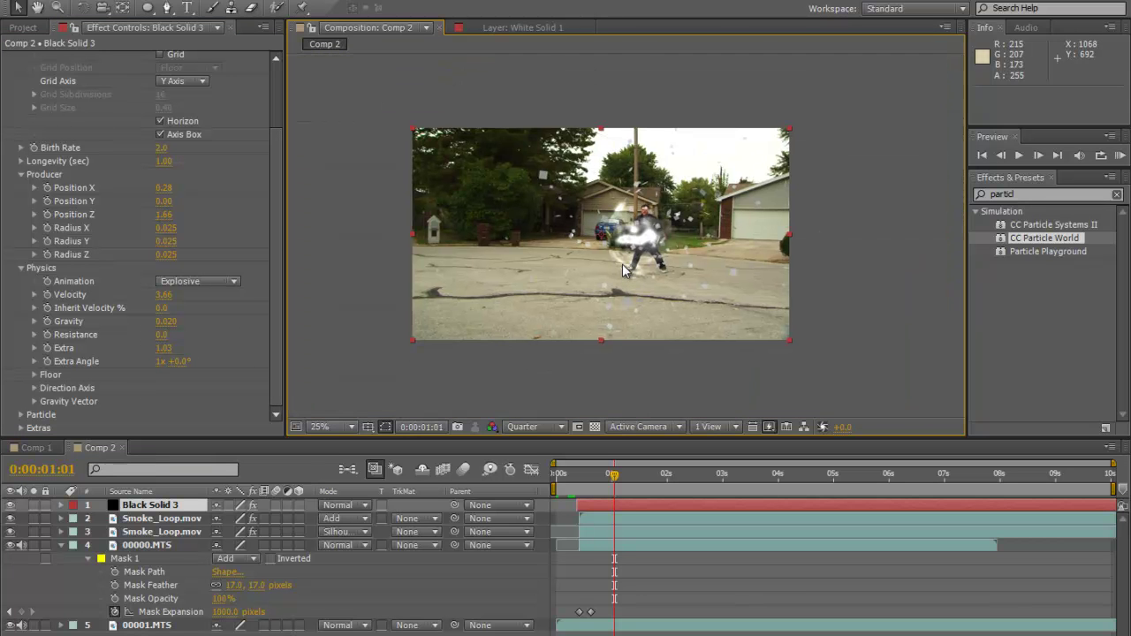
{"action": "scroll", "coordinate": [624, 264], "scroll_direction": "up", "scroll_amount": 1}
{"action": "scroll", "coordinate": [624, 264], "scroll_direction": "down", "scroll_amount": 1}
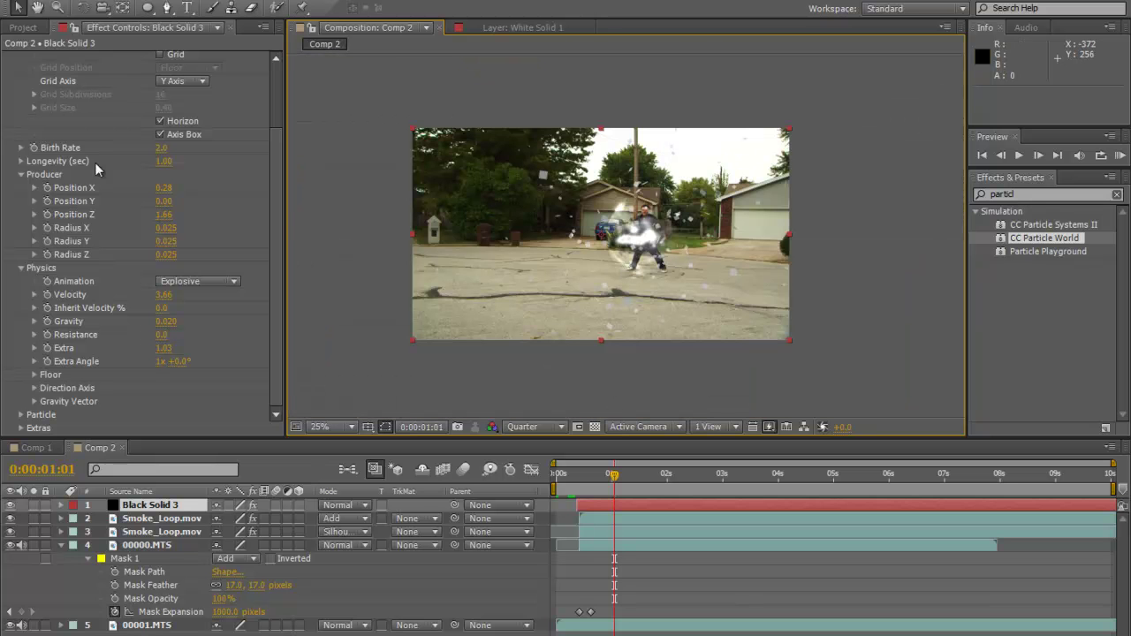
{"action": "scroll", "coordinate": [274, 211], "scroll_direction": "up", "scroll_amount": 1}
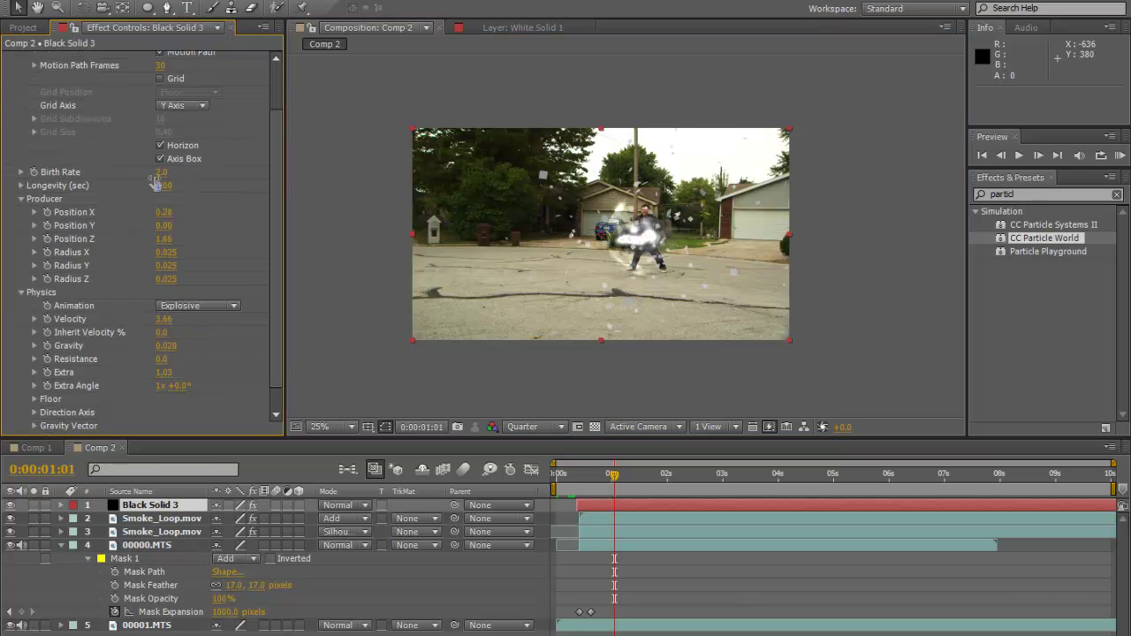
{"action": "left_click_drag", "start_coordinate": [161, 175], "coordinate": [179, 170]}
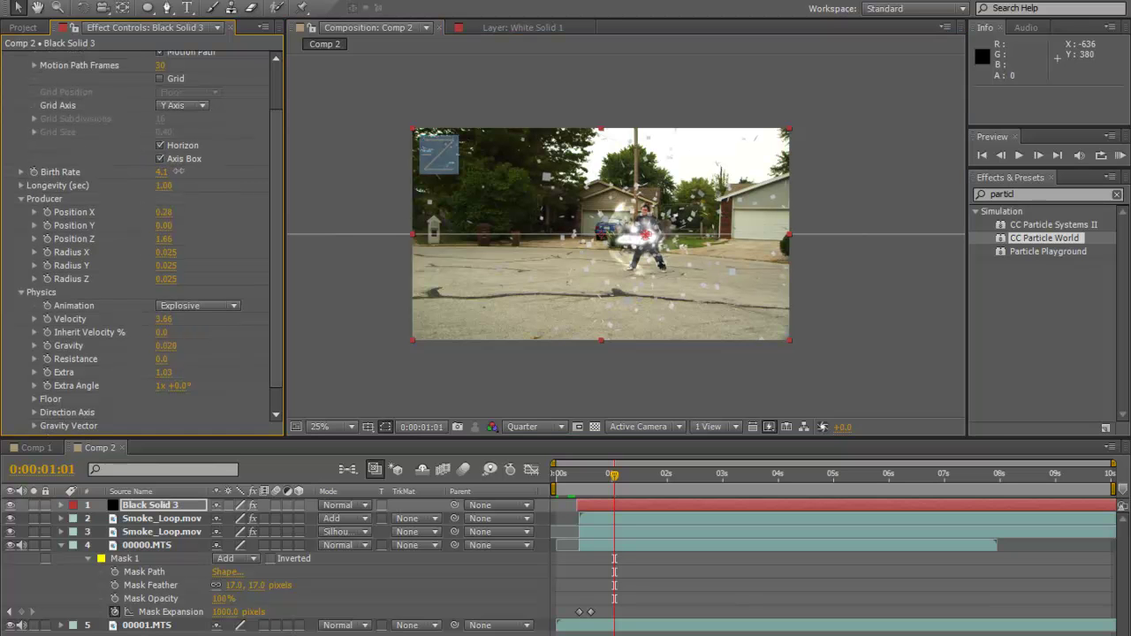
Step: Play the teleport effect from 0:00:00:09 to examine the timing and density of the particle burst
{"action": "key", "text": "space"}
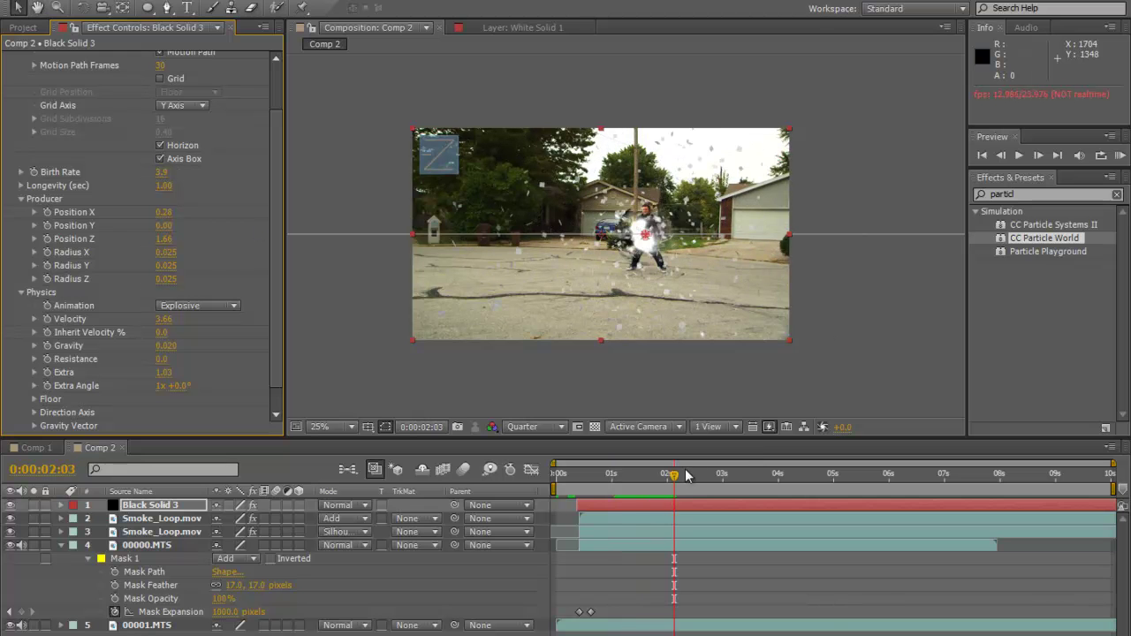
{"action": "key", "text": "space"}
{"action": "key", "text": "space"}
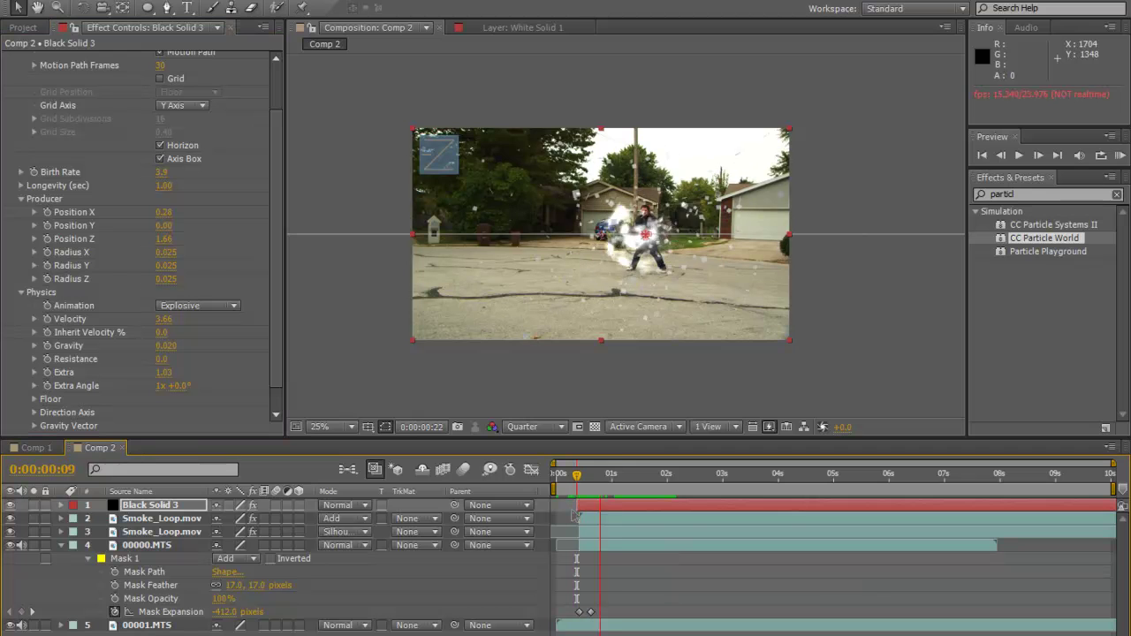
{"action": "key", "text": "space"}
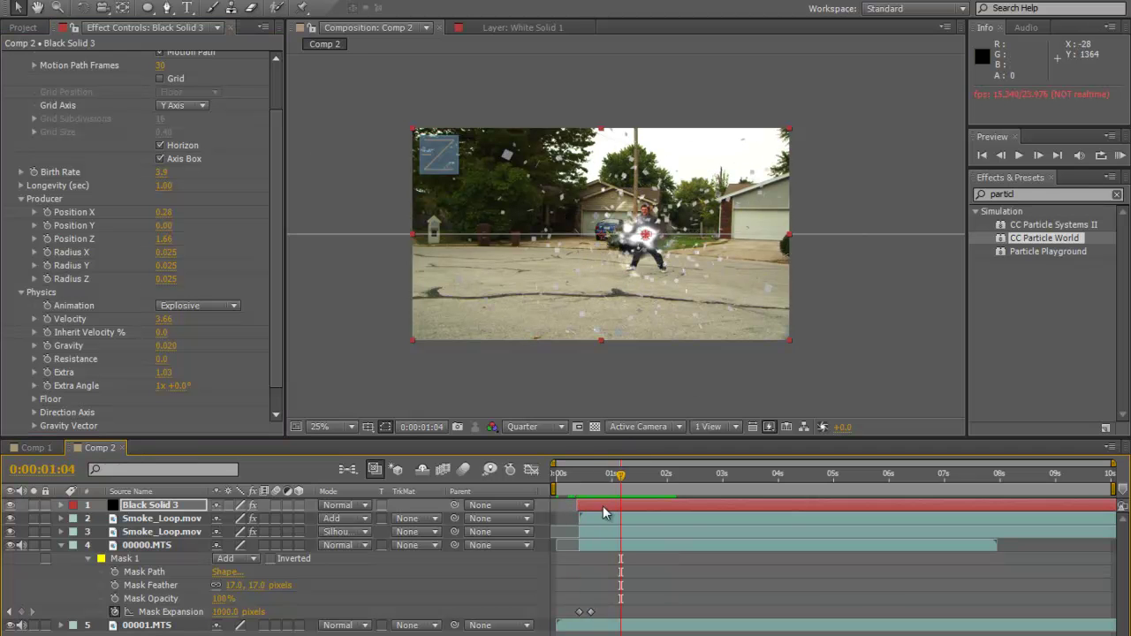
{"action": "left_click_drag", "start_coordinate": [621, 477], "coordinate": [576, 481]}
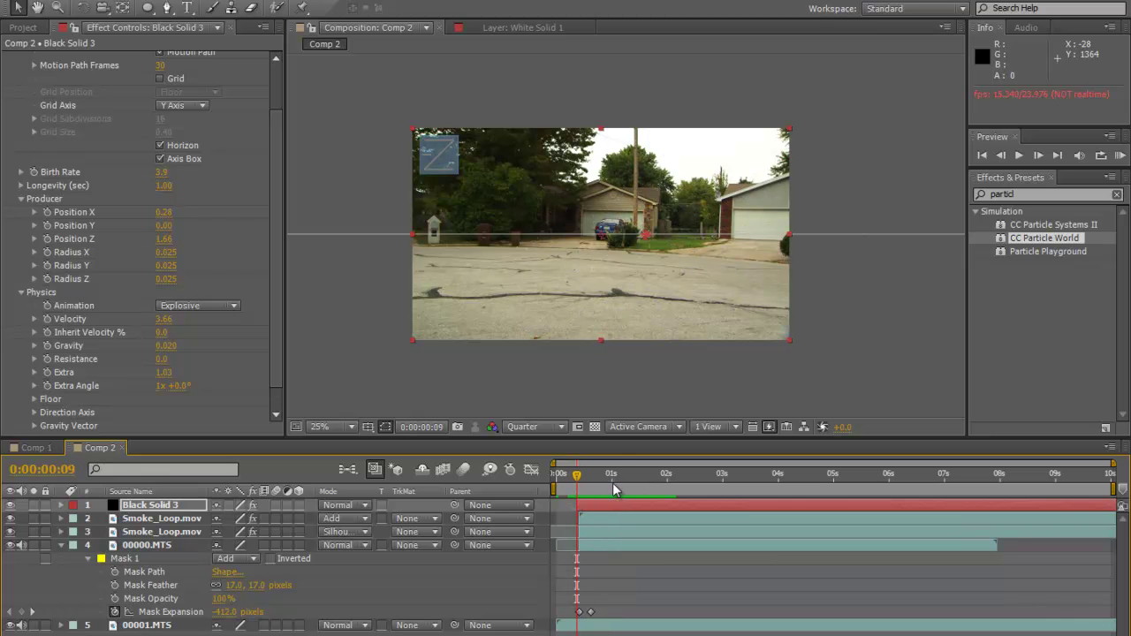
{"action": "key", "text": "space"}
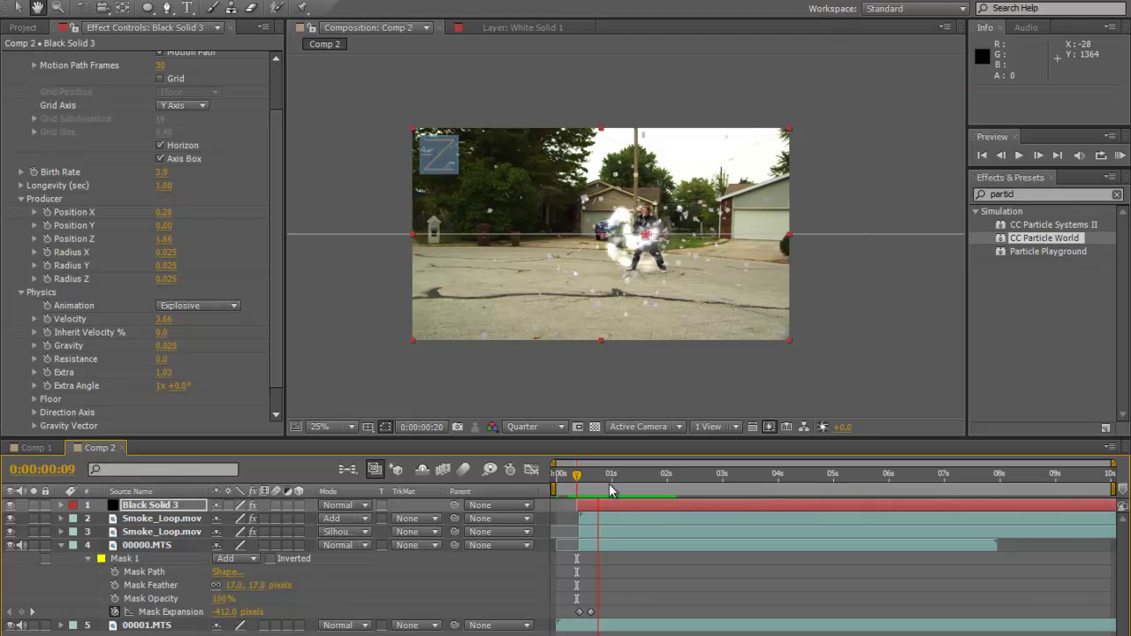
Step: Start keyframing the particles' Birth Rate at 0:00:00:09
{"action": "key", "text": "Page_Up"}
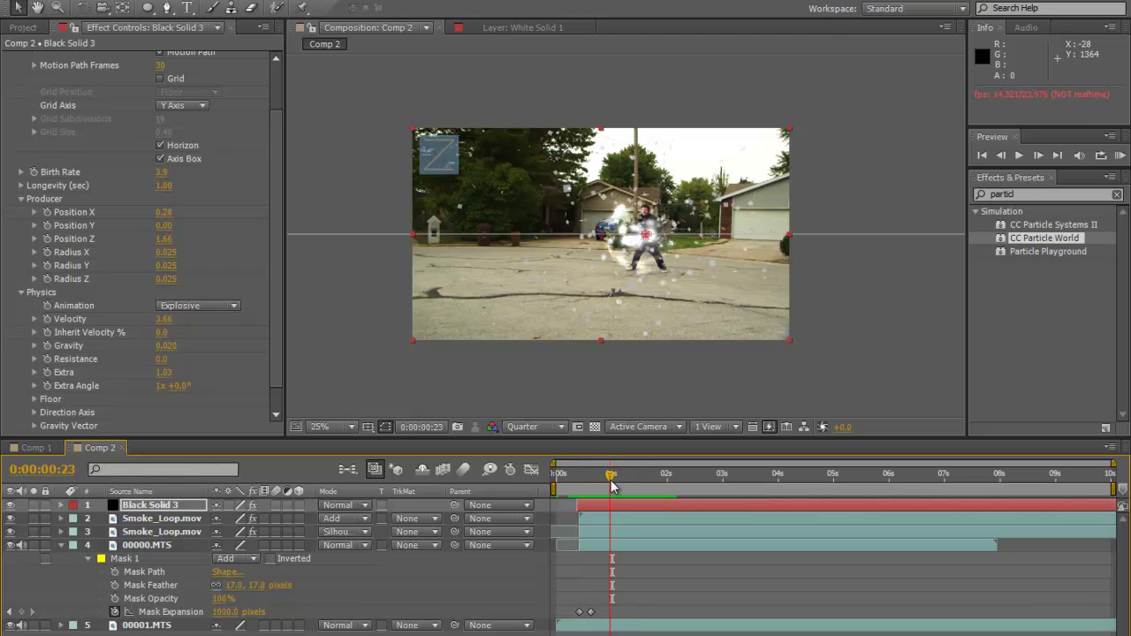
{"action": "left_click_drag", "start_coordinate": [614, 486], "coordinate": [577, 482]}
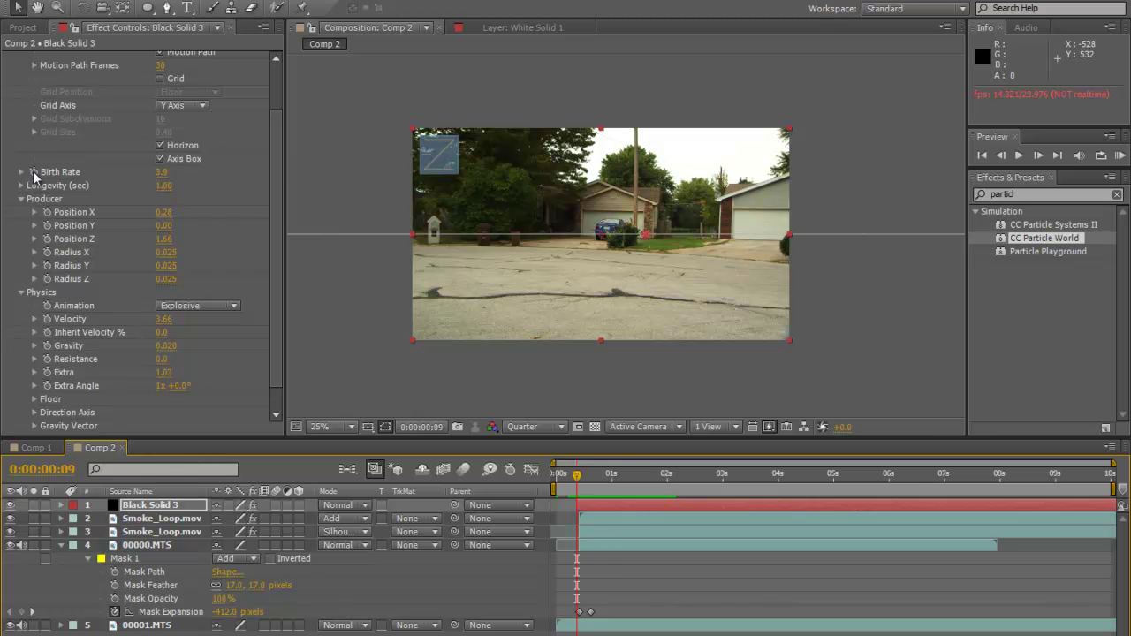
{"action": "left_click", "coordinate": [34, 173]}
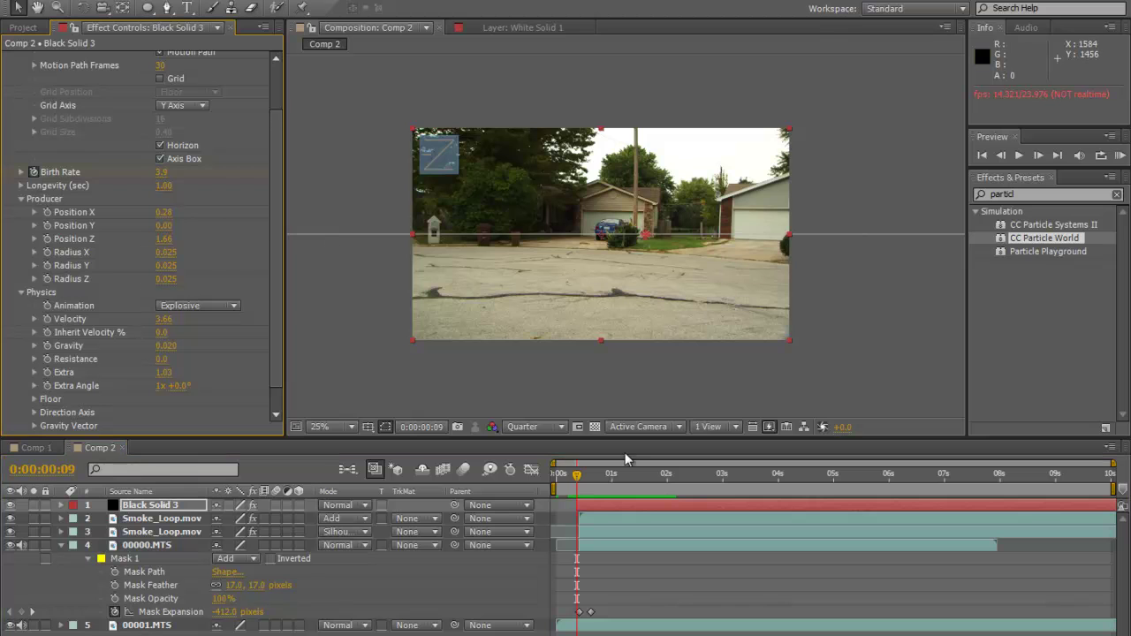
Step: Reveal the Birth Rate keyframes of the particle layer and add one holding 3.9 at 0:00:00:17
{"action": "left_click_drag", "start_coordinate": [1113, 463], "coordinate": [810, 463]}
{"action": "left_click_drag", "start_coordinate": [605, 482], "coordinate": [642, 489]}
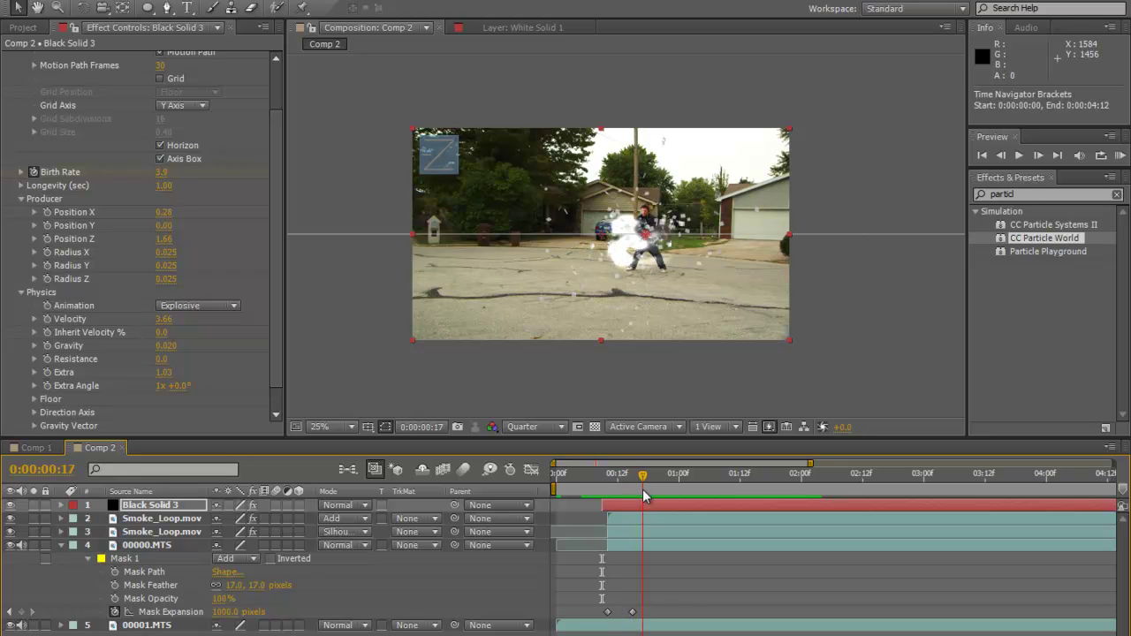
{"action": "left_click", "coordinate": [161, 173]}
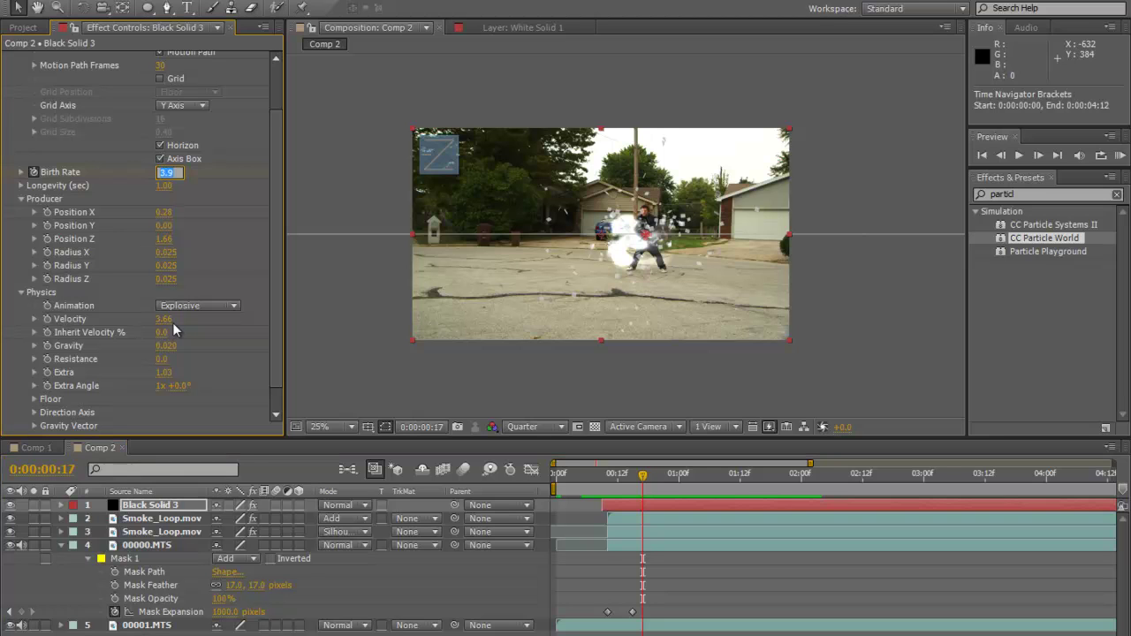
{"action": "left_click", "coordinate": [194, 208]}
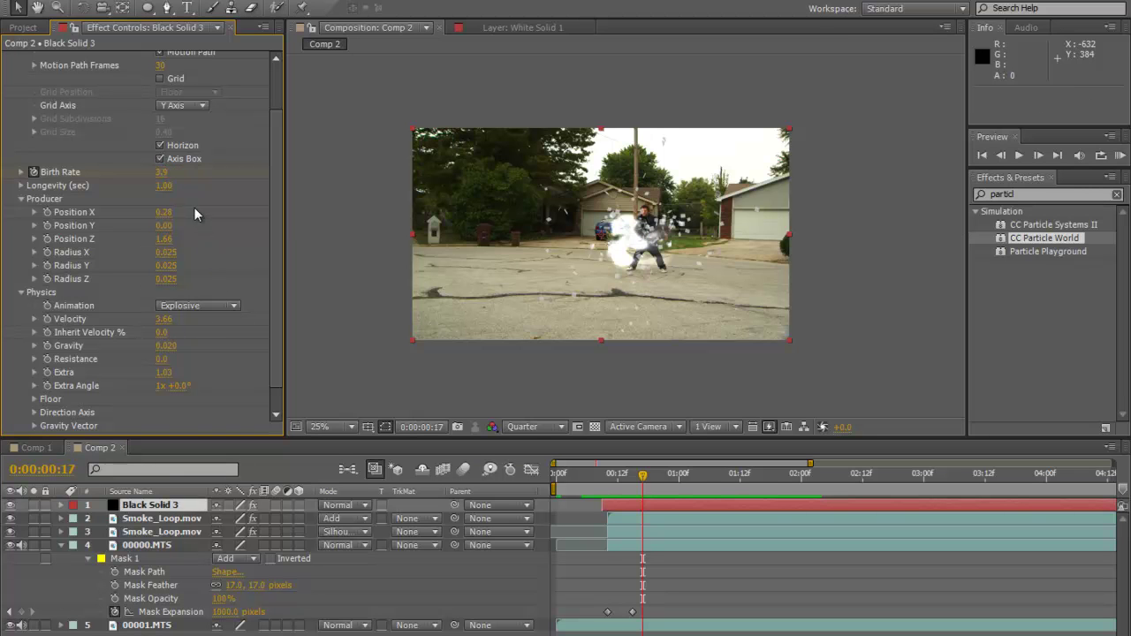
{"action": "key", "text": "F2"}
{"action": "left_click", "coordinate": [60, 504]}
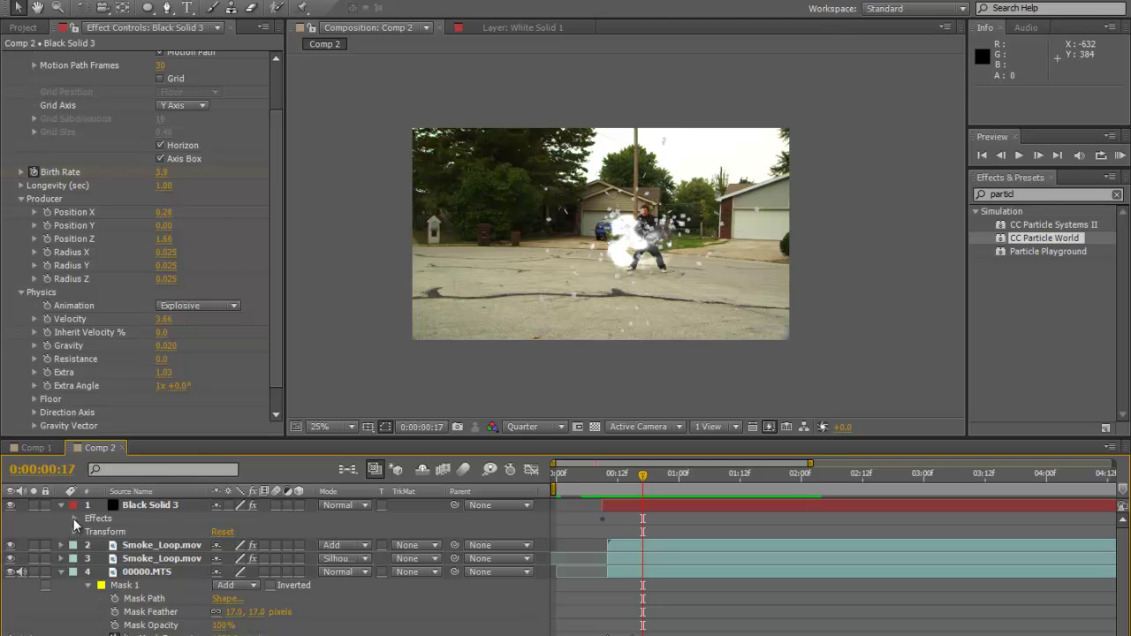
{"action": "left_click", "coordinate": [74, 519]}
{"action": "left_click", "coordinate": [87, 532]}
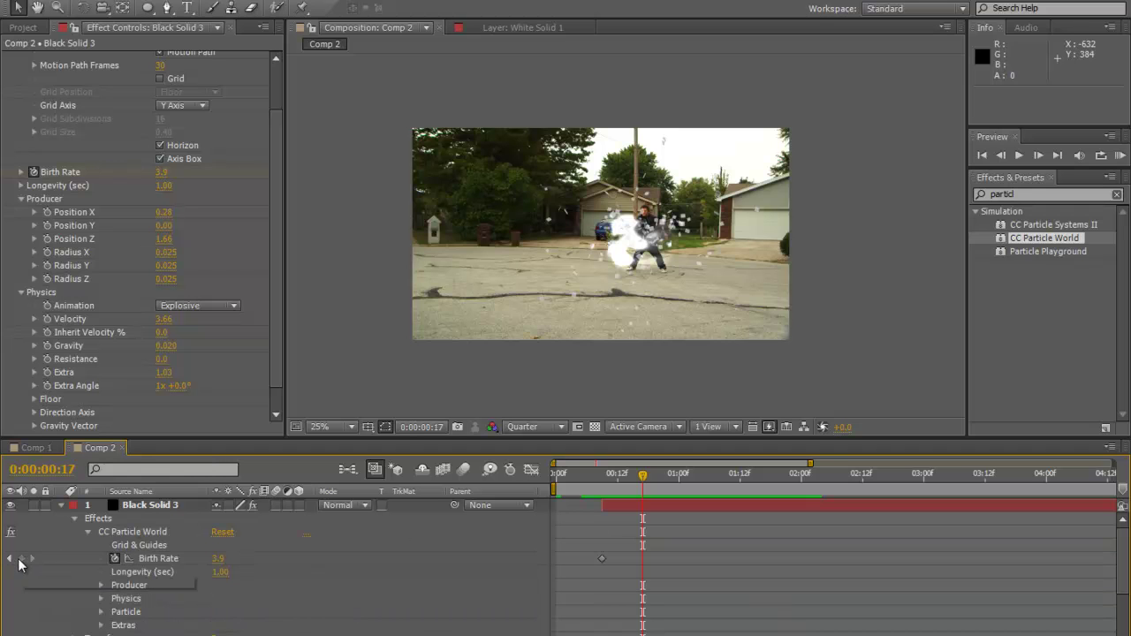
{"action": "left_click", "coordinate": [24, 560]}
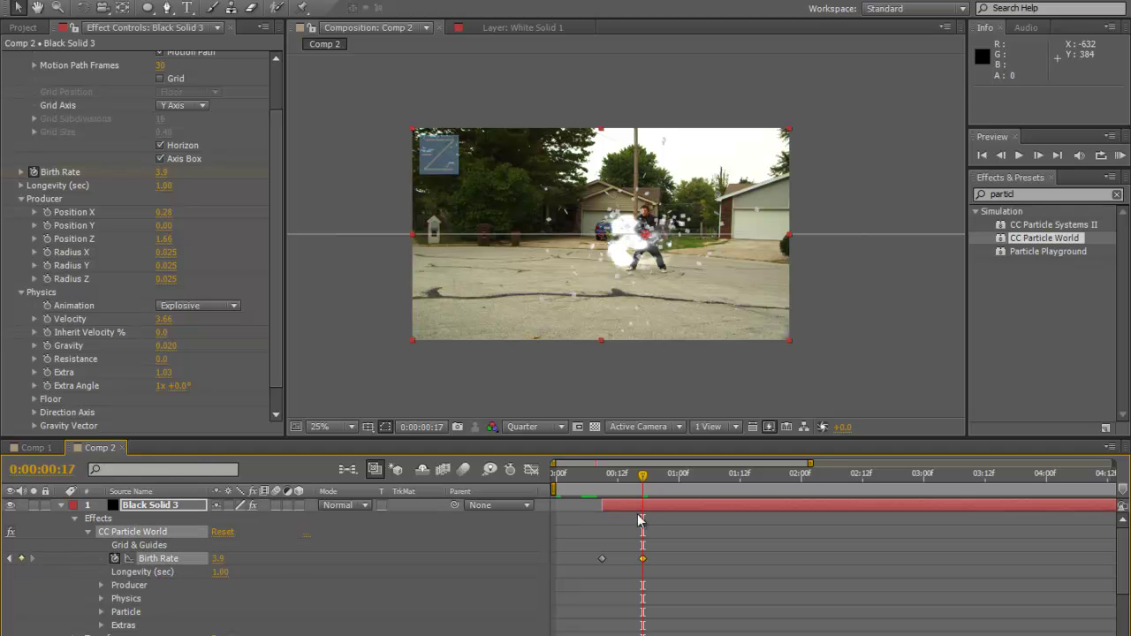
Step: Set the Birth Rate to 0 at 0:00:00:18 and preview the cut-off burst
{"action": "left_click", "coordinate": [649, 478]}
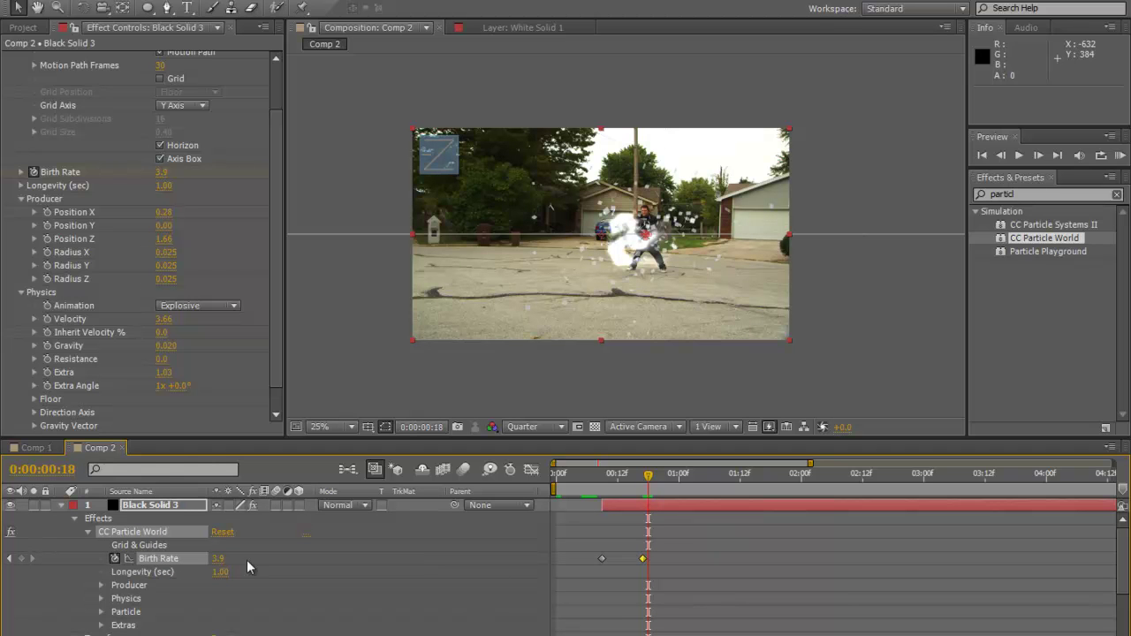
{"action": "left_click", "coordinate": [217, 559]}
{"action": "type", "text": "0"}
{"action": "key", "text": "Return"}
{"action": "key", "text": "KP_0"}
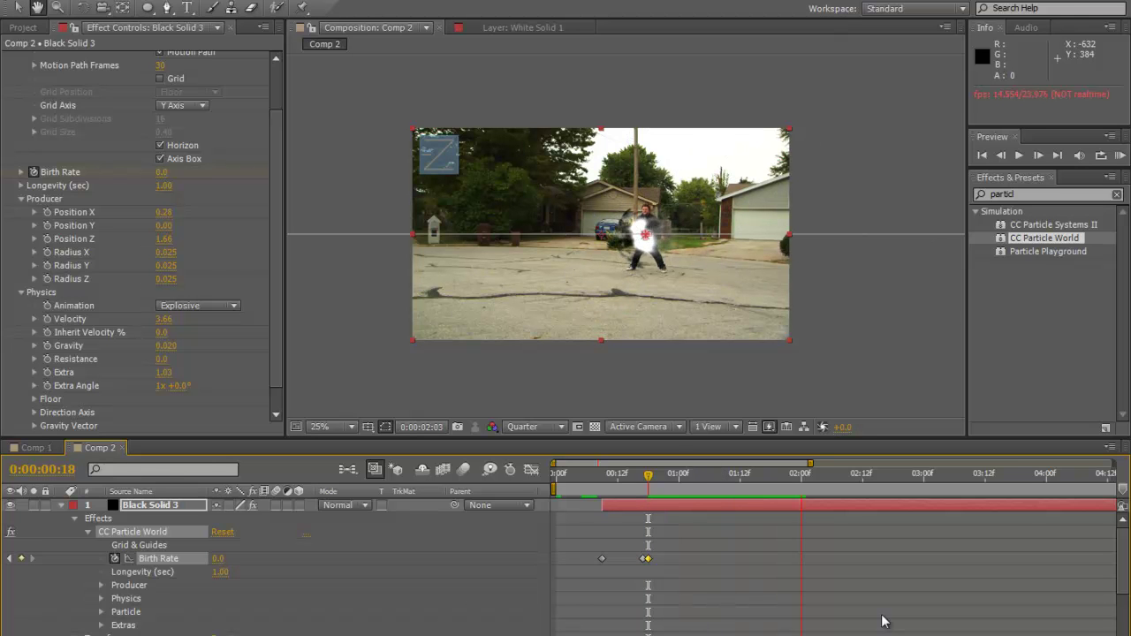
Step: Raise the Birth Rate keyframe at 0:00:00:09 to 10.5 and play the effect
{"action": "left_click", "coordinate": [602, 478]}
{"action": "left_click_drag", "start_coordinate": [607, 507], "coordinate": [604, 557]}
{"action": "left_click", "coordinate": [603, 559]}
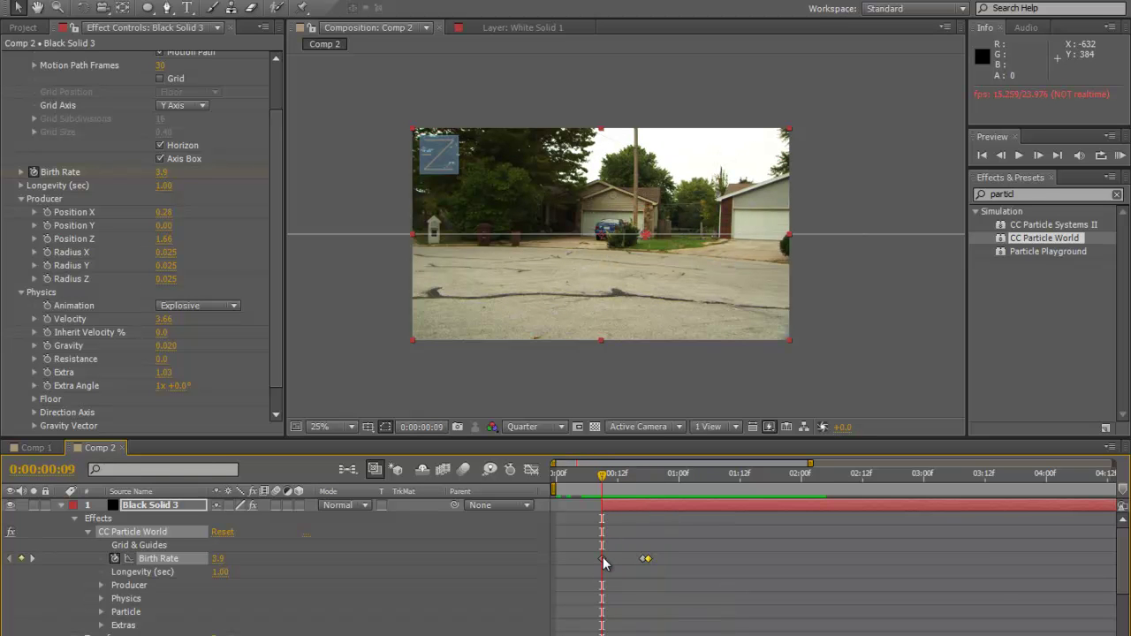
{"action": "left_click_drag", "start_coordinate": [162, 172], "coordinate": [220, 174]}
{"action": "key", "text": "space"}
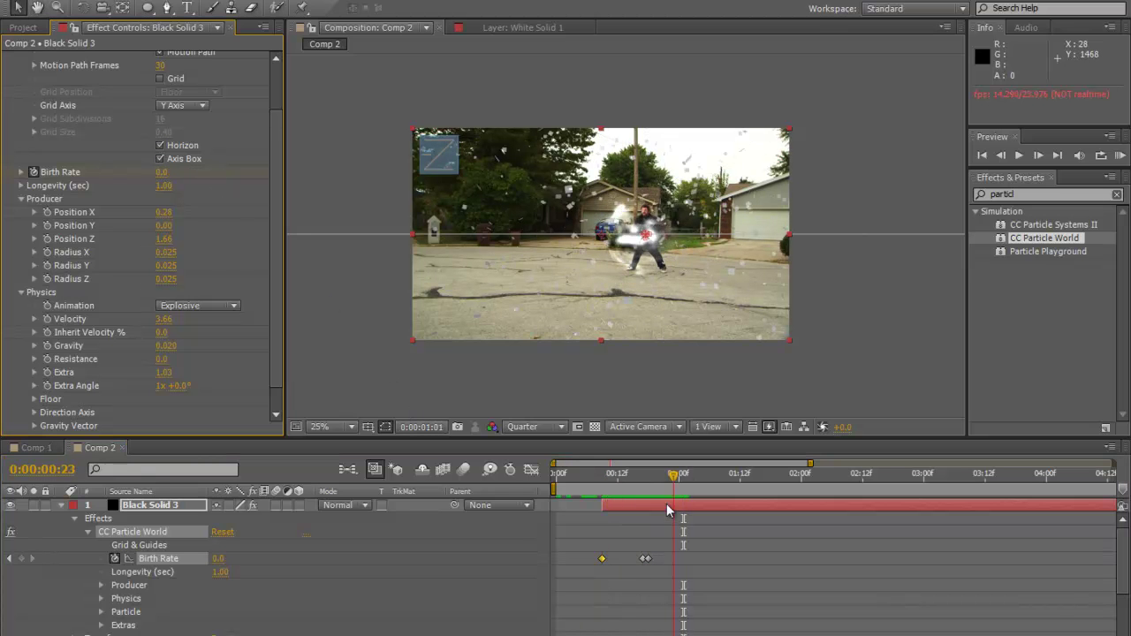
Step: Shift the last two Birth Rate keyframes earlier to 0:00:00:13 and 0:00:00:14 and preview the shorter burst
{"action": "left_click", "coordinate": [604, 523]}
{"action": "left_click_drag", "start_coordinate": [643, 558], "coordinate": [624, 559]}
{"action": "key", "text": "space"}
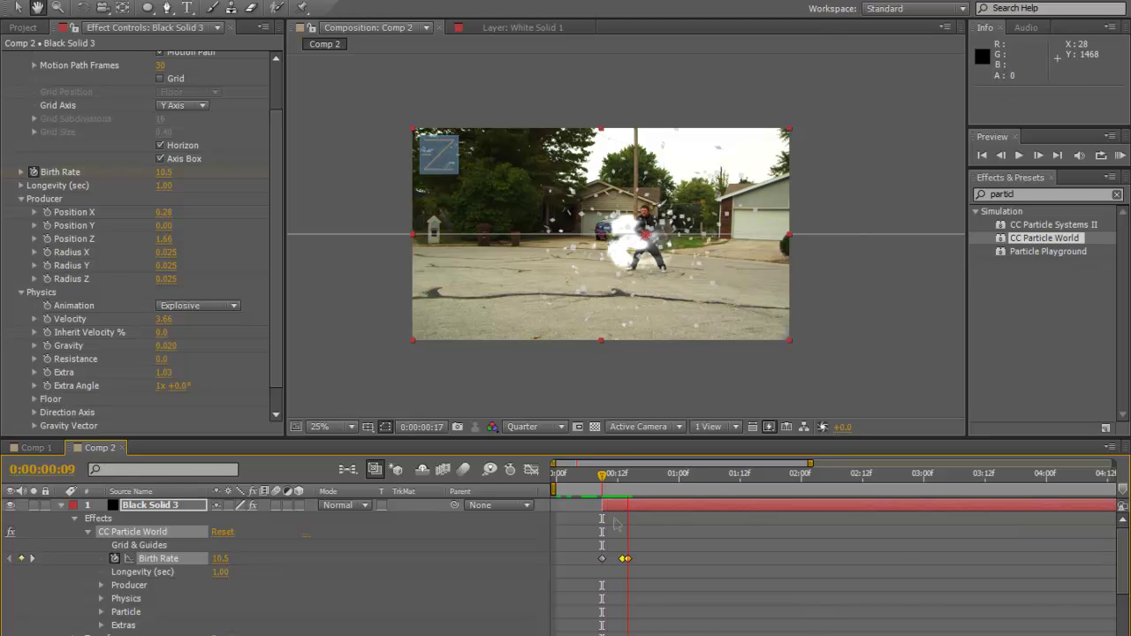
{"action": "left_click_drag", "start_coordinate": [709, 474], "coordinate": [641, 515]}
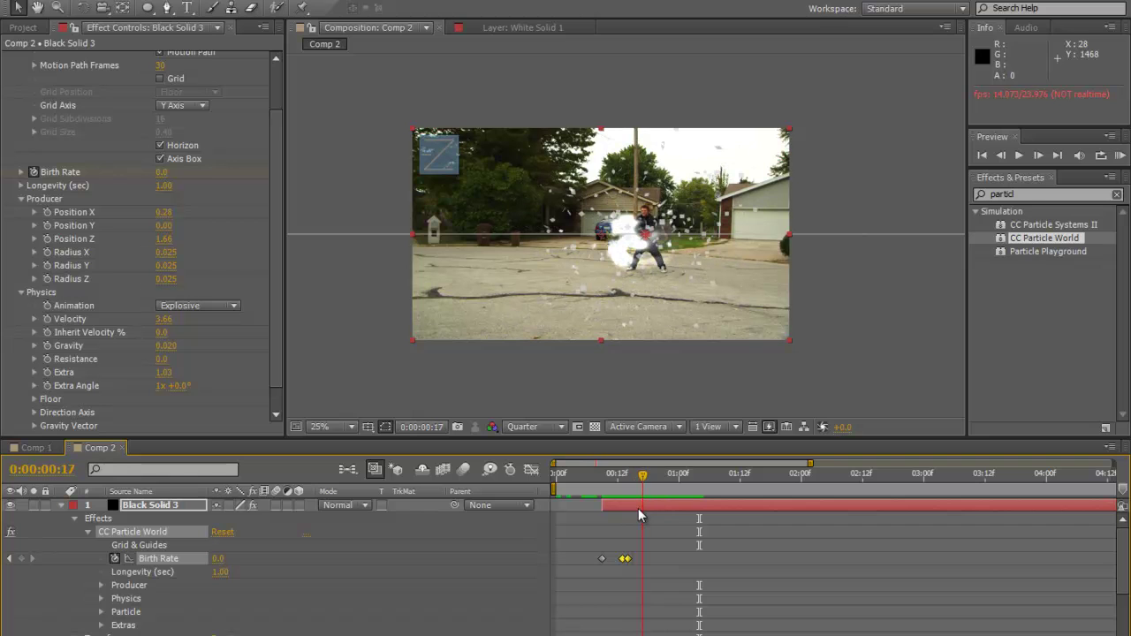
Step: Duplicate the Black Solid 3 particle layer and set the copy's Birth Rate to 20.2 at 0:00:00:09
{"action": "left_click", "coordinate": [152, 514]}
{"action": "key", "text": "ctrl+d"}
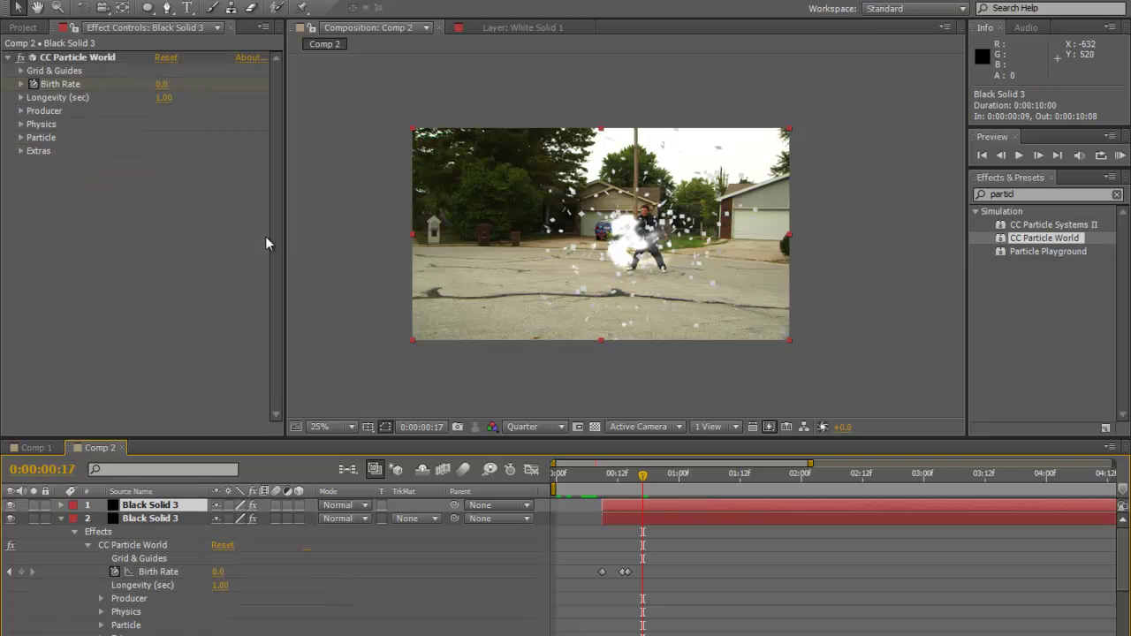
{"action": "left_click_drag", "start_coordinate": [656, 471], "coordinate": [603, 482]}
{"action": "left_click_drag", "start_coordinate": [164, 84], "coordinate": [265, 82]}
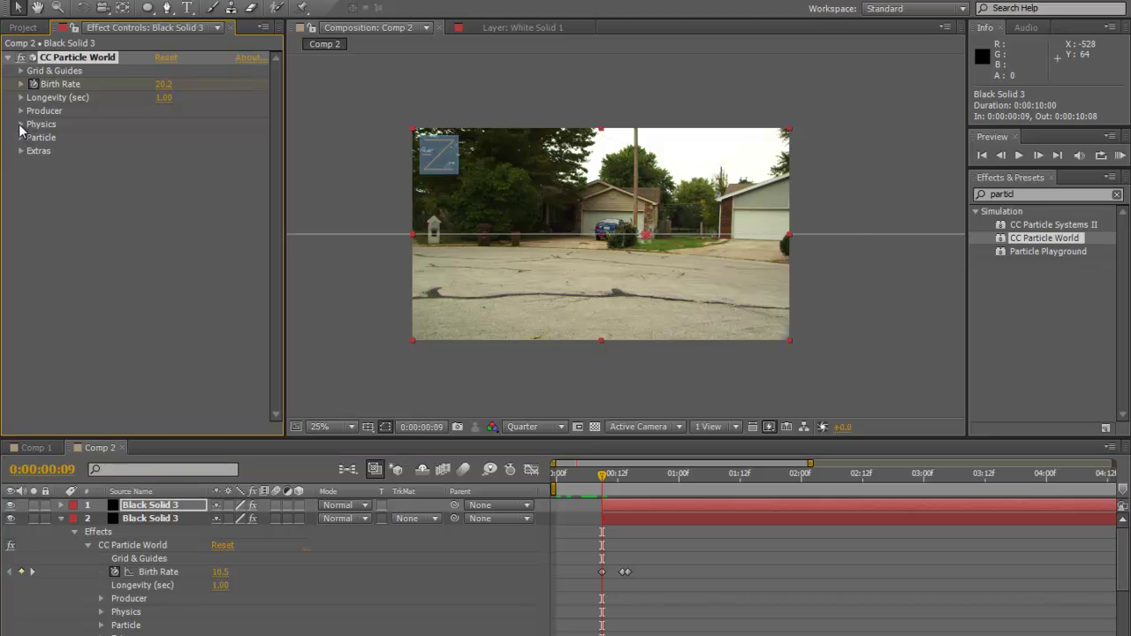
Step: Expand the copy's Particle settings and play the doubled burst from 0:00:00:09 to check its look
{"action": "left_click", "coordinate": [22, 138]}
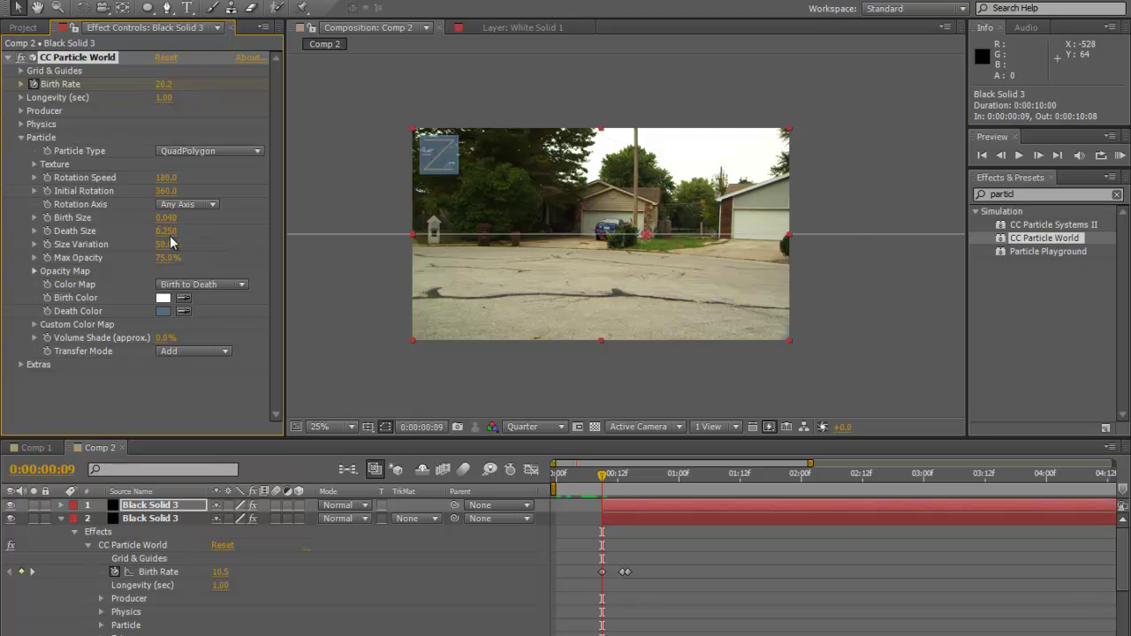
{"action": "key", "text": "space"}
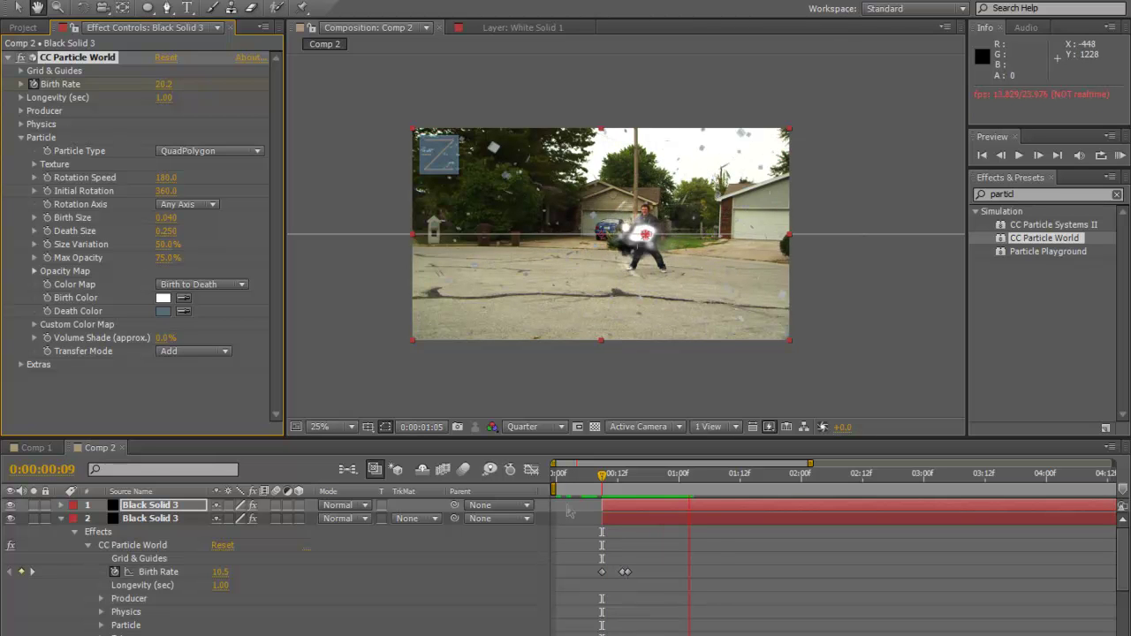
{"action": "key", "text": "space"}
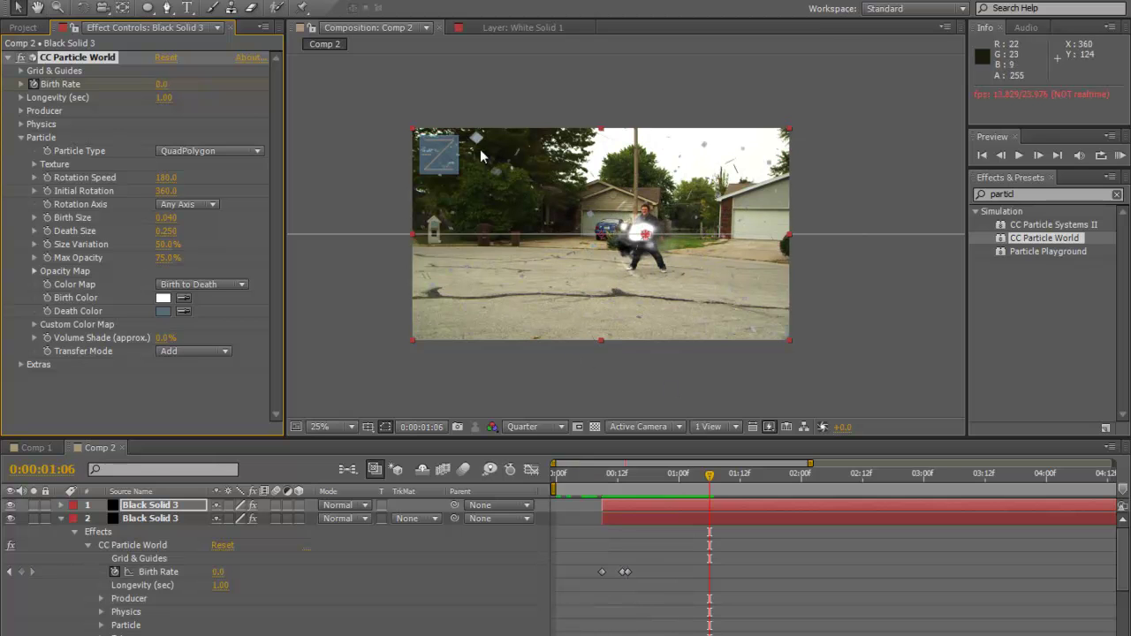
{"action": "left_click_drag", "start_coordinate": [659, 483], "coordinate": [619, 506]}
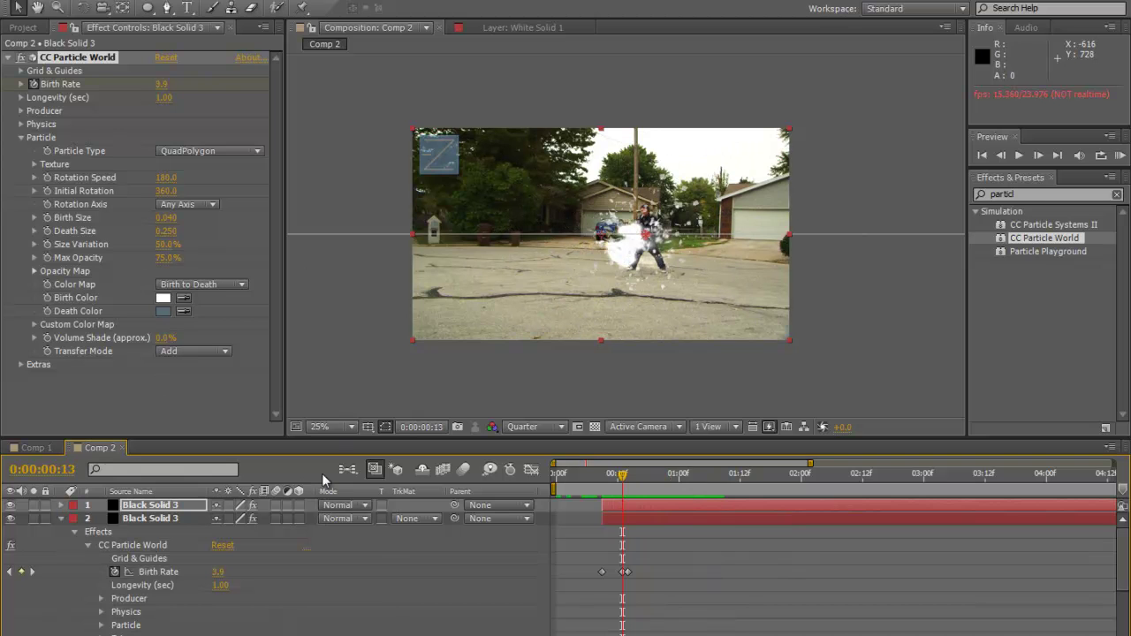
Step: Set the blending mode of both Black Solid 3 layers to Add and preview from 0:00:00:09
{"action": "left_click", "coordinate": [351, 511]}
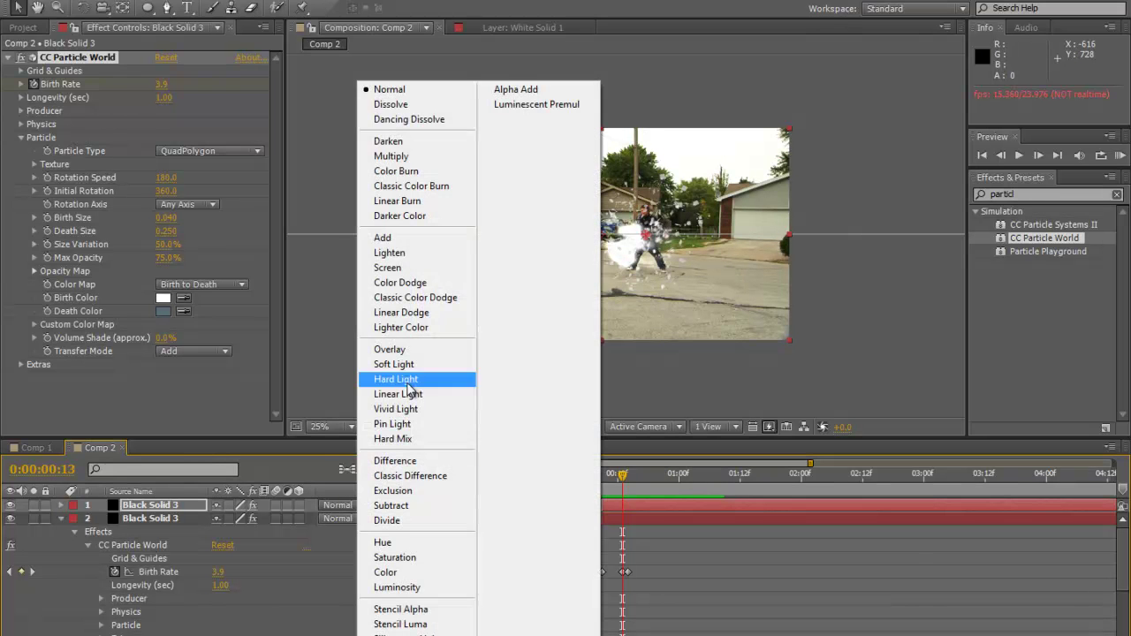
{"action": "left_click", "coordinate": [393, 242]}
{"action": "left_click", "coordinate": [332, 519]}
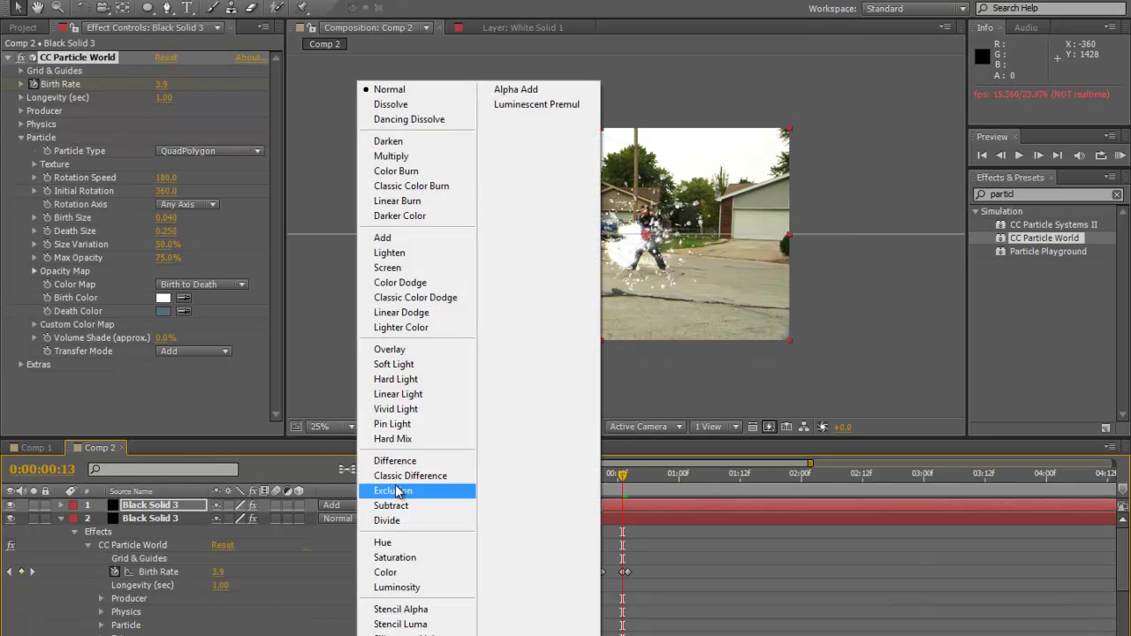
{"action": "left_click", "coordinate": [407, 240]}
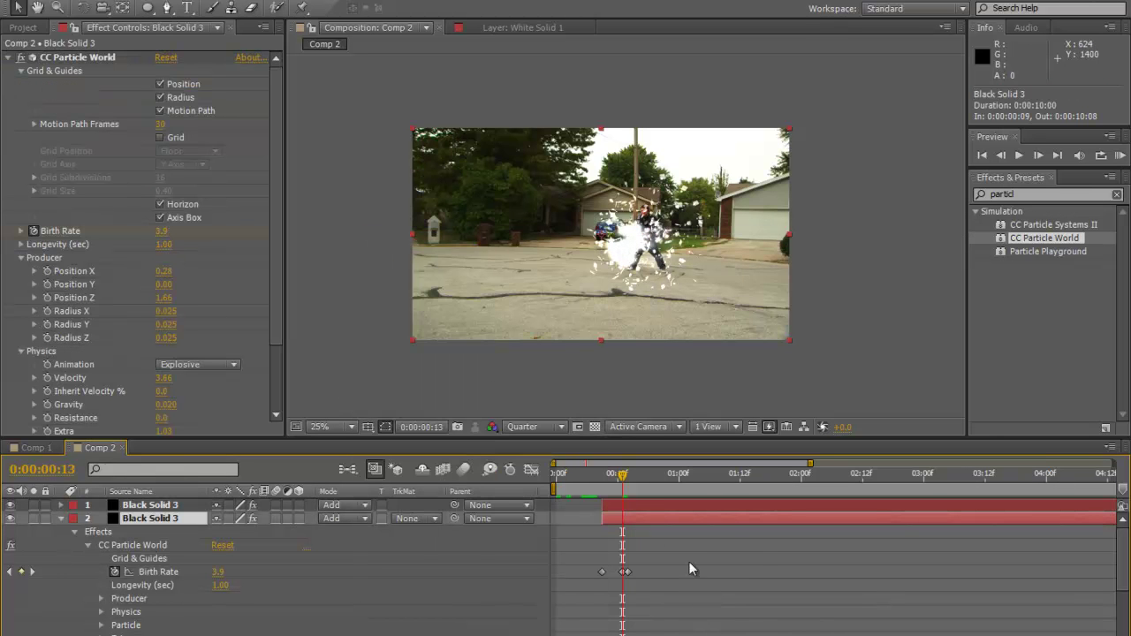
{"action": "left_click_drag", "start_coordinate": [615, 479], "coordinate": [602, 478]}
{"action": "key", "text": "KP_0"}
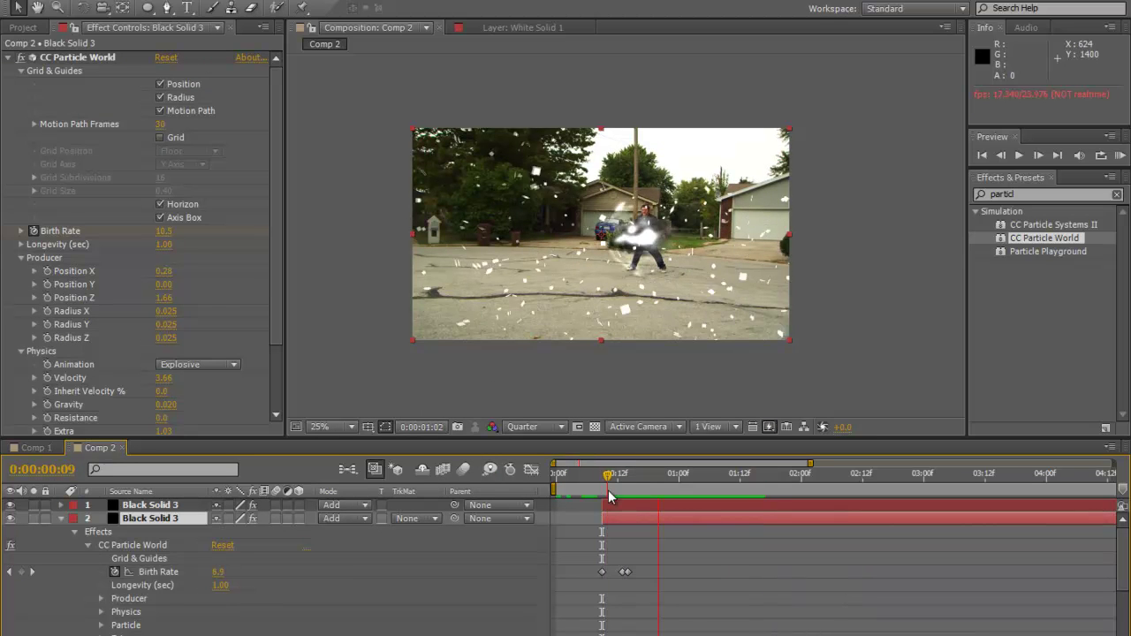
Step: Enable motion blur for both Black Solid 3 layers and the composition, and preview the streaking particles
{"action": "left_click", "coordinate": [61, 519]}
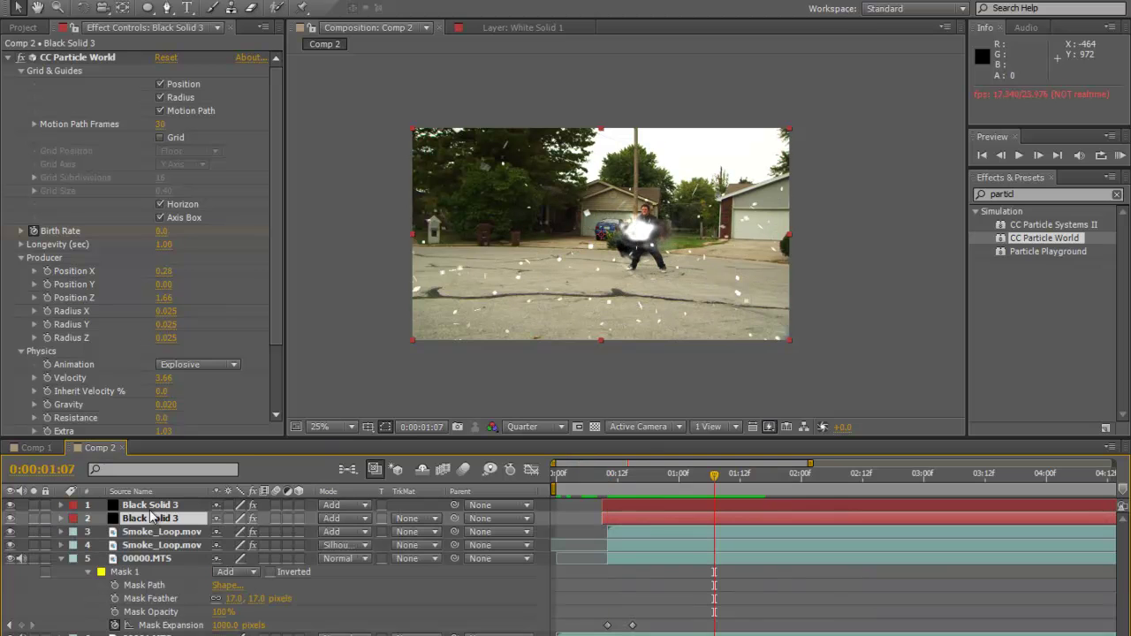
{"action": "left_click", "coordinate": [465, 470]}
{"action": "left_click", "coordinate": [277, 505]}
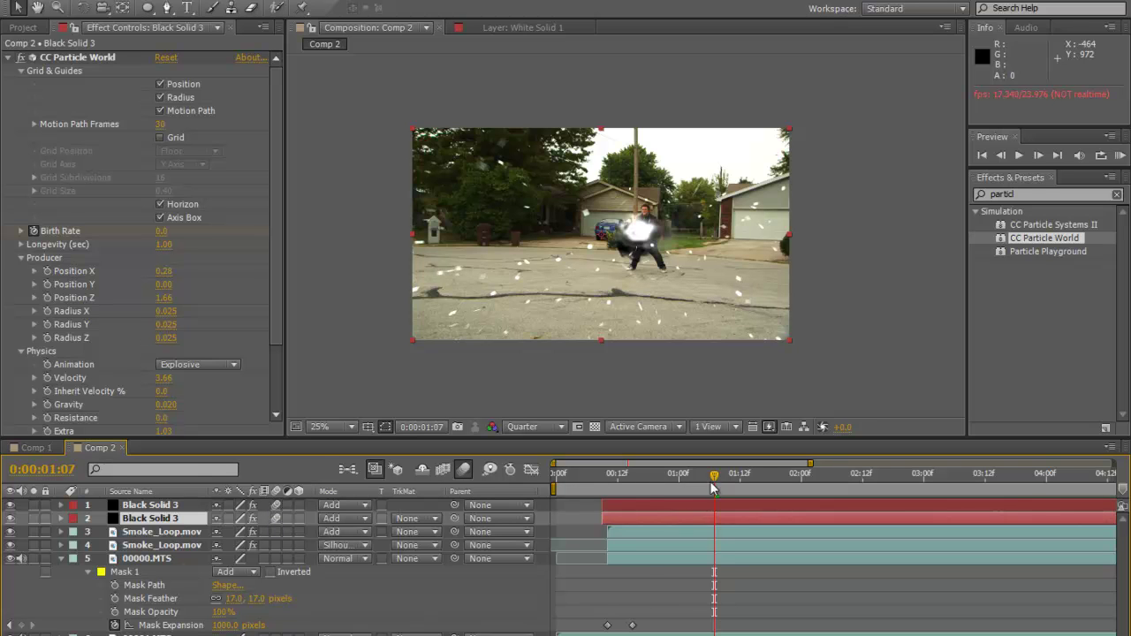
{"action": "left_click_drag", "start_coordinate": [633, 480], "coordinate": [607, 477]}
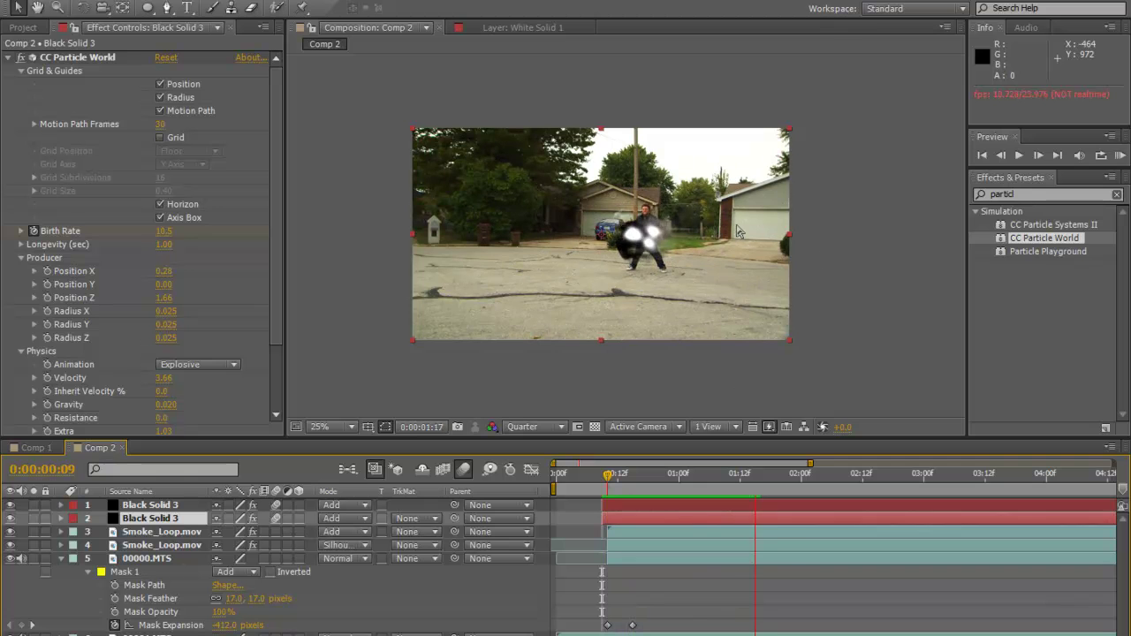
{"action": "left_click_drag", "start_coordinate": [636, 491], "coordinate": [663, 482]}
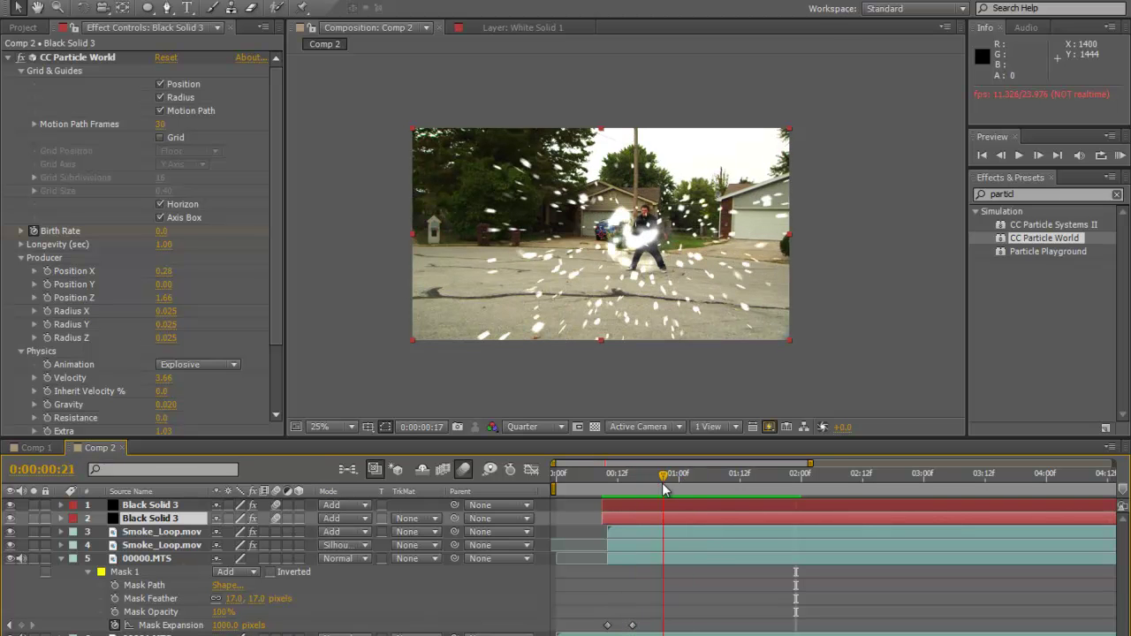
Step: Set the upper particle layer's physics Velocity to 8.85 and preview the burst from 0:00:00:09
{"action": "left_click", "coordinate": [158, 506]}
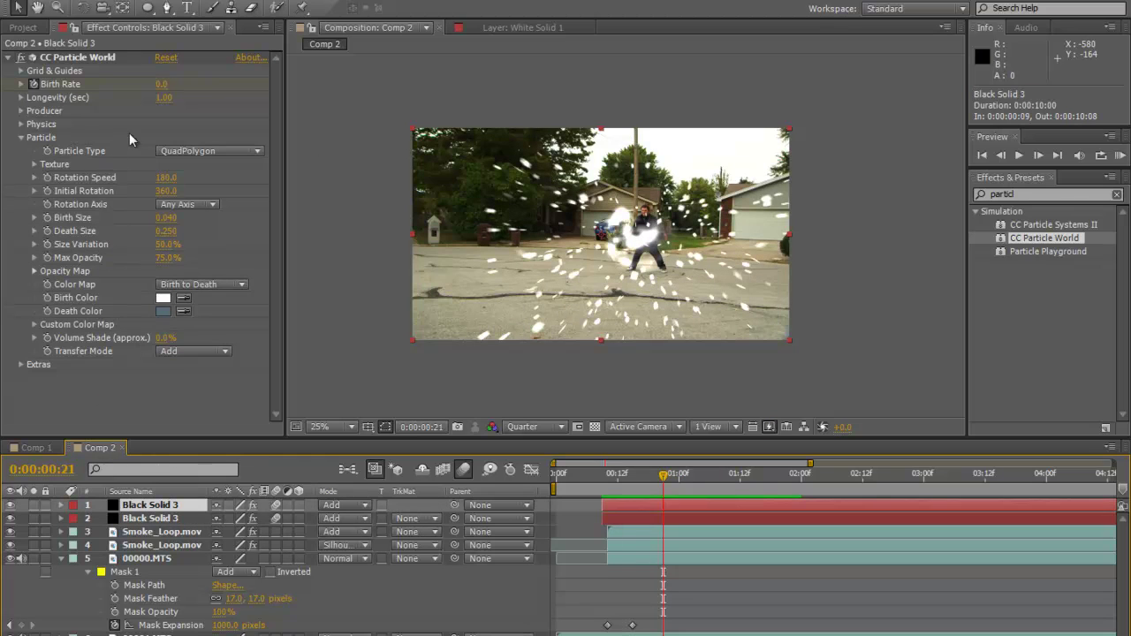
{"action": "left_click", "coordinate": [21, 125]}
{"action": "left_click_drag", "start_coordinate": [166, 156], "coordinate": [545, 122]}
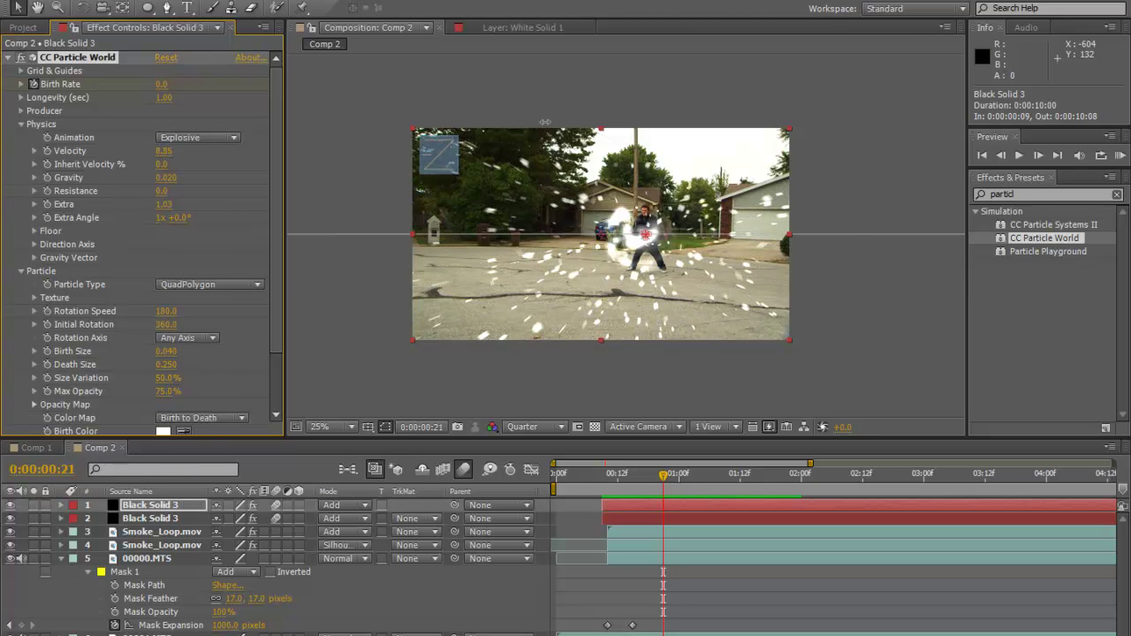
{"action": "left_click_drag", "start_coordinate": [621, 486], "coordinate": [605, 489]}
{"action": "key", "text": "KP_0"}
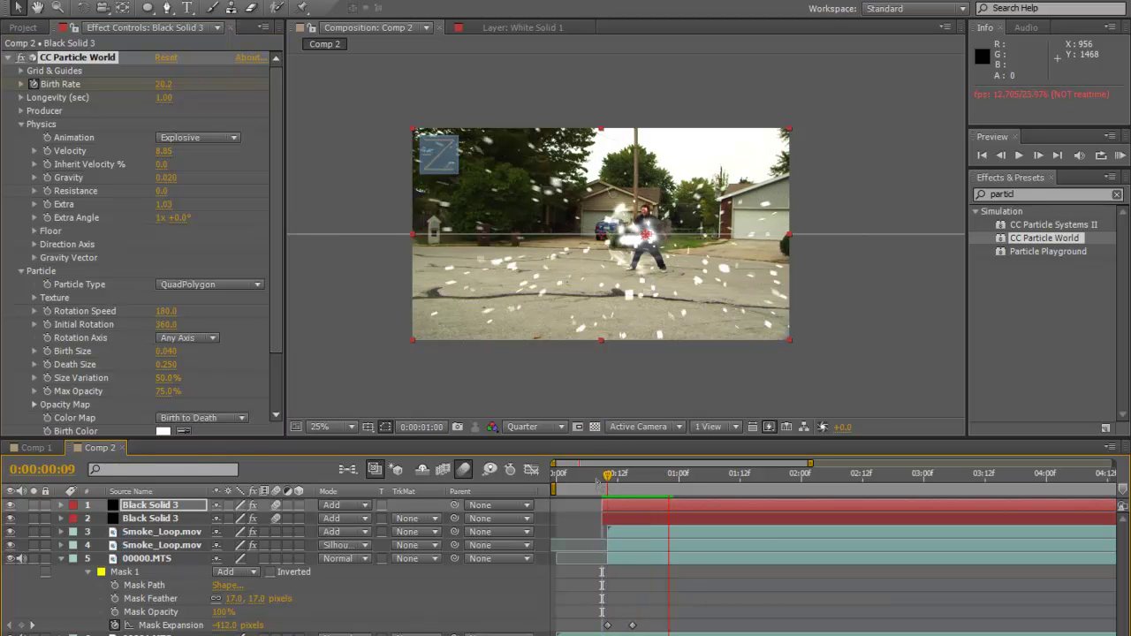
Step: Replay the teleport burst from just before the man appears and return to the layer's start at 0:00:00:09
{"action": "mouse_move", "coordinate": [617, 480]}
{"action": "left_mouse_down"}
{"action": "mouse_move", "coordinate": [599, 481]}
{"action": "mouse_move", "coordinate": [606, 488]}
{"action": "left_mouse_up"}
{"action": "key", "text": "KP_0"}
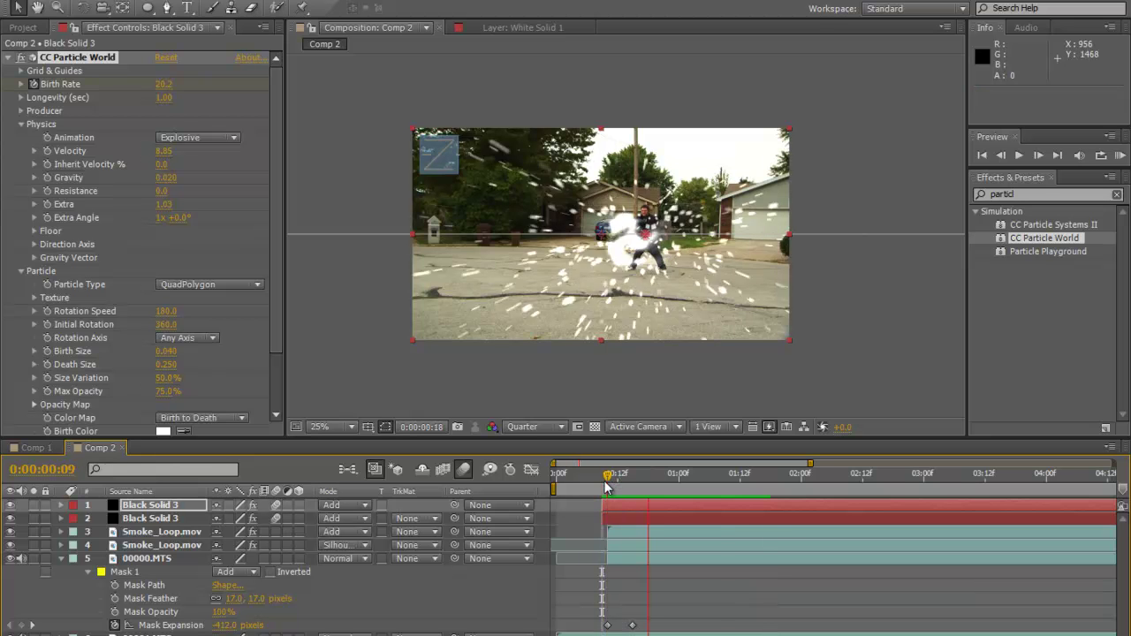
{"action": "left_click_drag", "start_coordinate": [606, 488], "coordinate": [598, 482]}
{"action": "key", "text": "KP_0"}
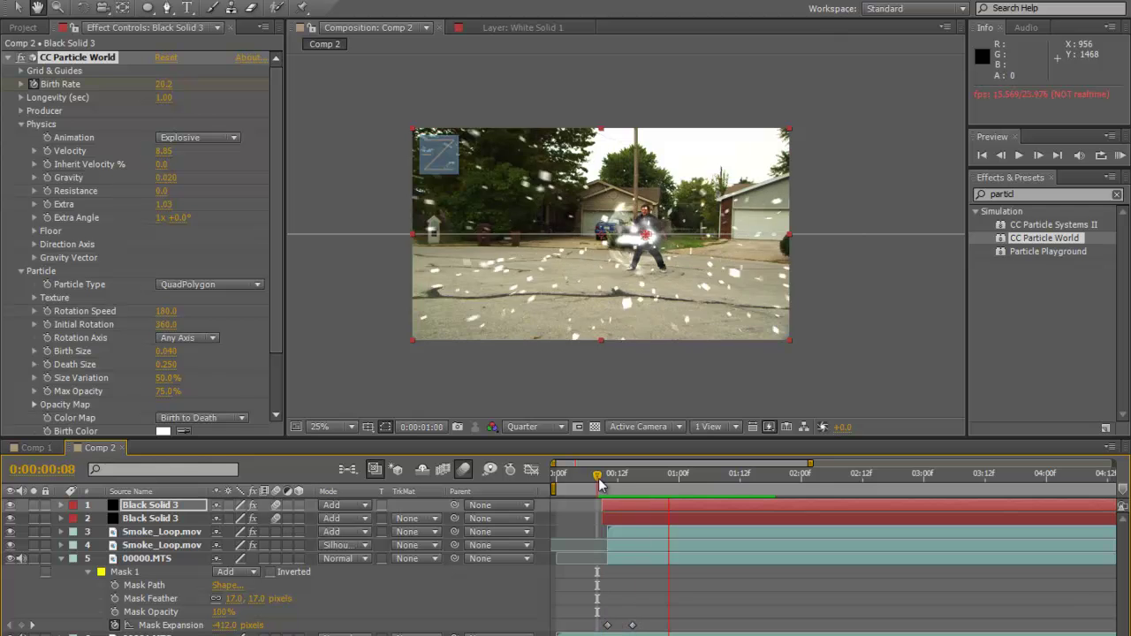
{"action": "left_click_drag", "start_coordinate": [598, 483], "coordinate": [689, 500]}
{"action": "key", "text": "i"}
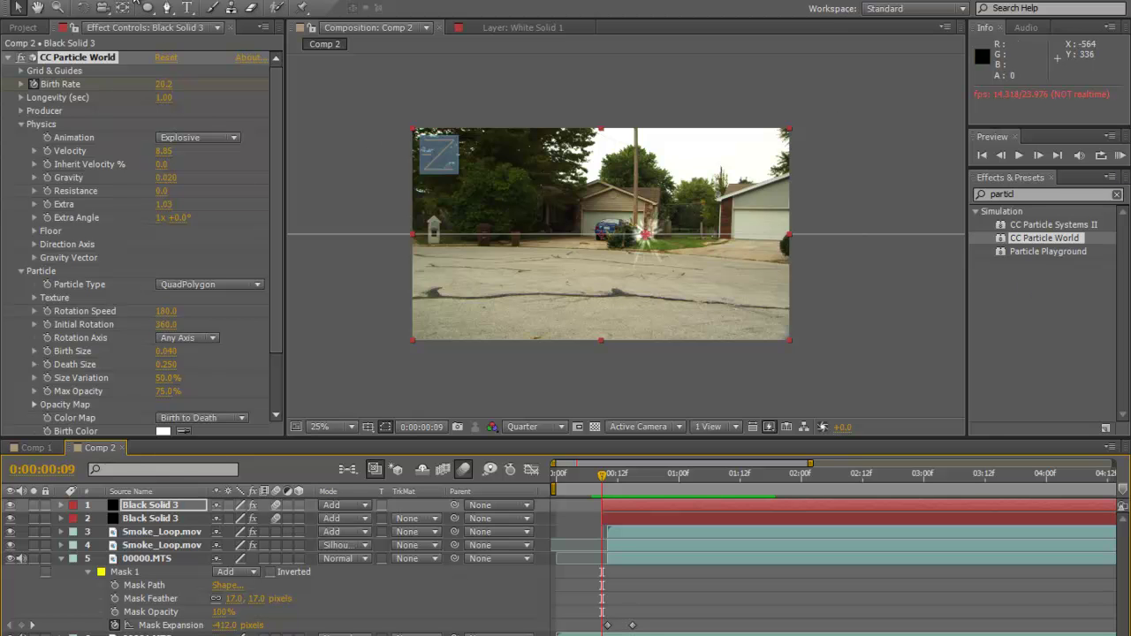
Step: Create a new black solid layer at the composition's size above the particle layers
{"action": "left_click", "coordinate": [134, 4]}
{"action": "mouse_move", "coordinate": [159, 10]}
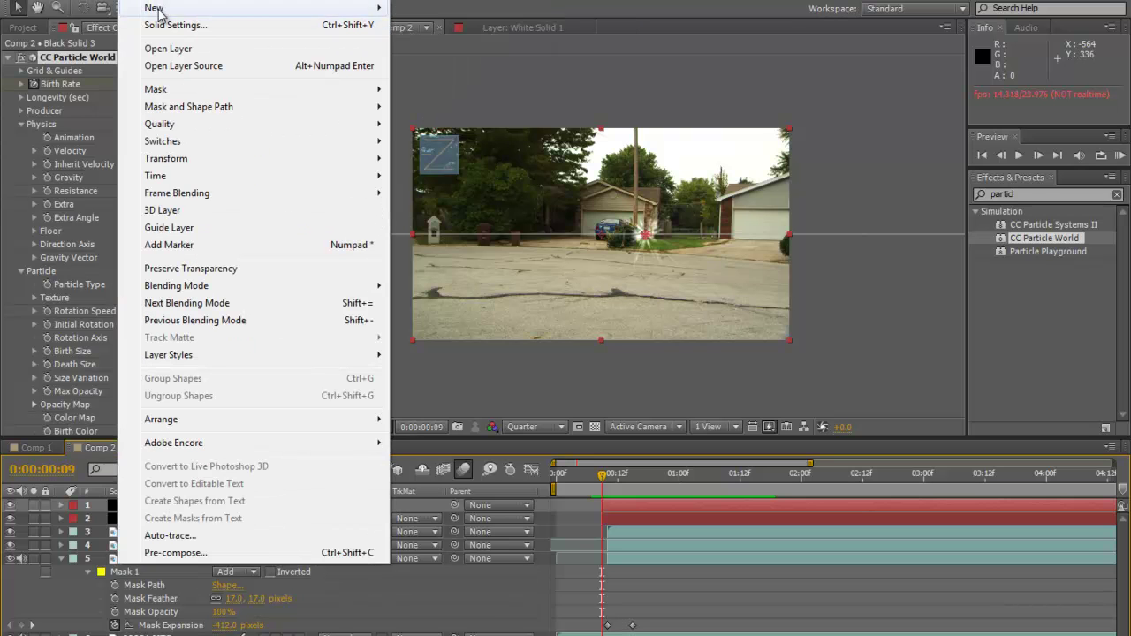
{"action": "left_click", "coordinate": [441, 25]}
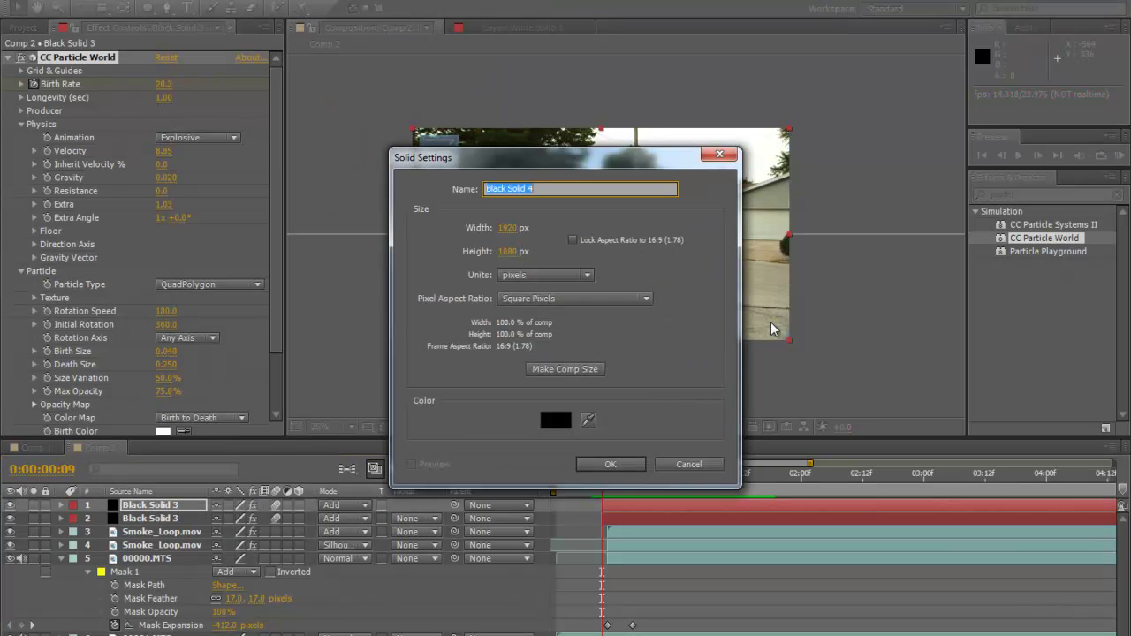
{"action": "left_click", "coordinate": [622, 466]}
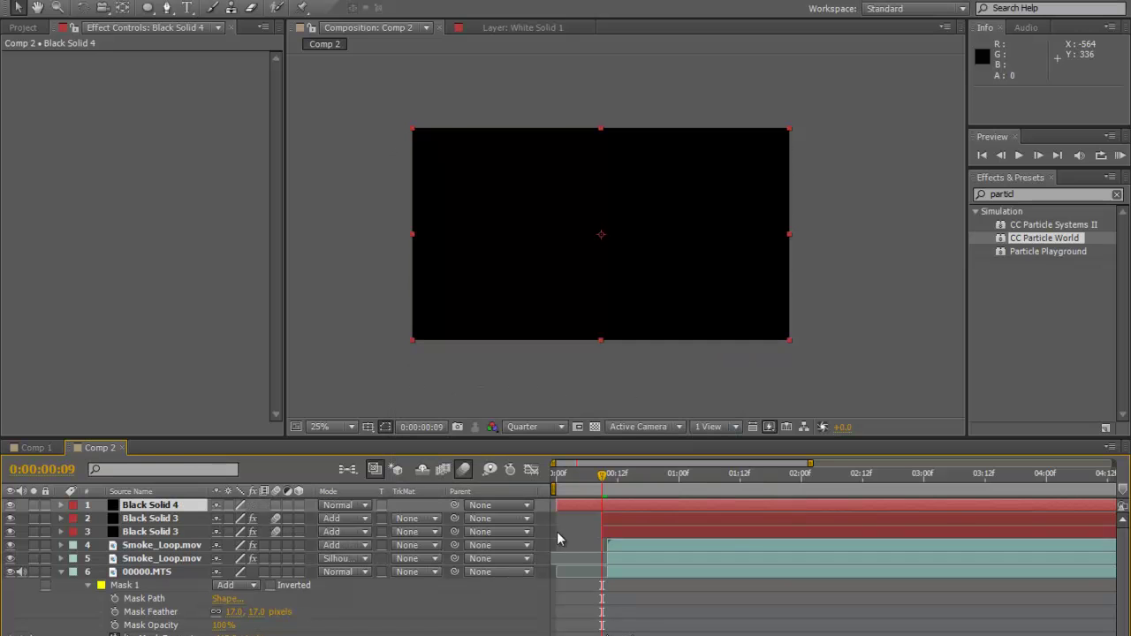
Step: Find the Video Copilot Optical Flares effect and apply it to the Black Solid 4 layer
{"action": "double_click", "coordinate": [1025, 193]}
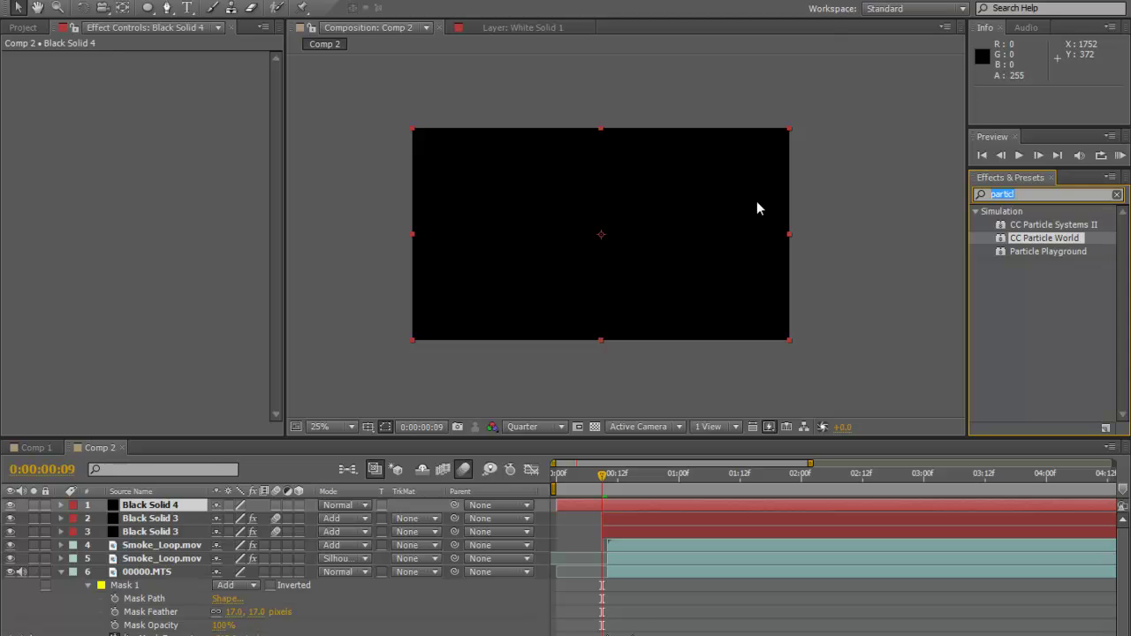
{"action": "type", "text": "opti"}
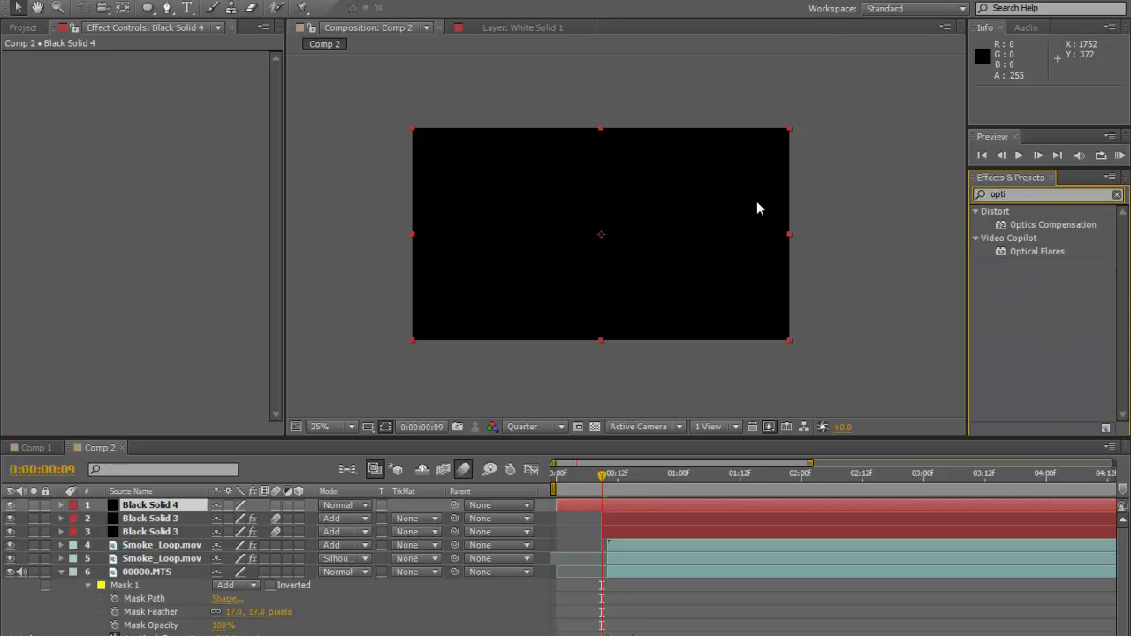
{"action": "left_click", "coordinate": [1025, 252]}
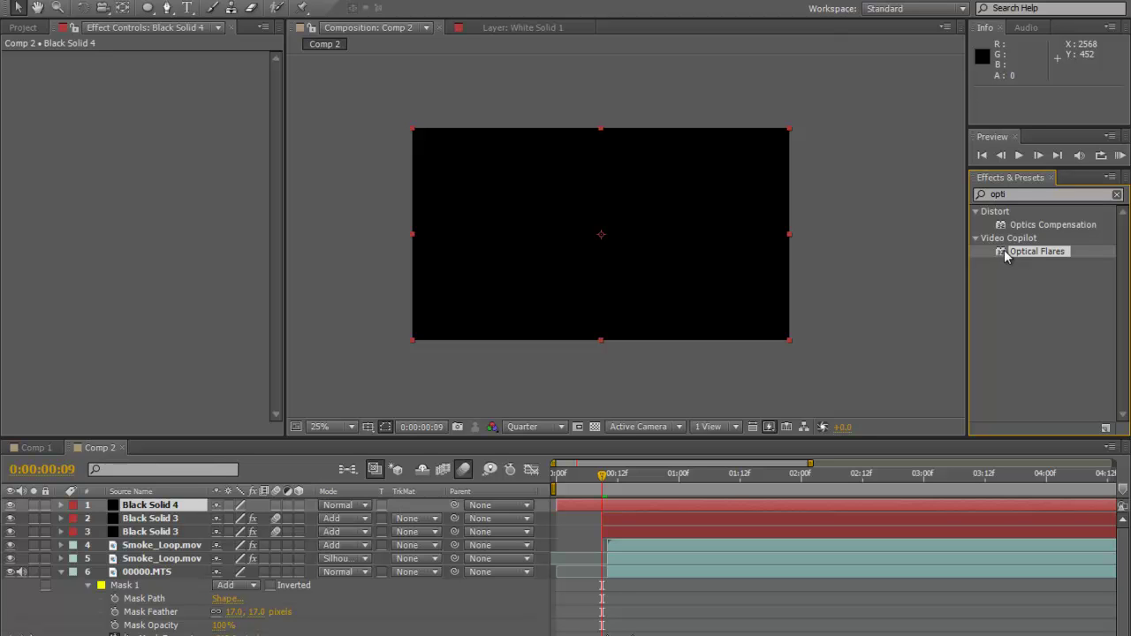
{"action": "left_click_drag", "start_coordinate": [1001, 254], "coordinate": [622, 508]}
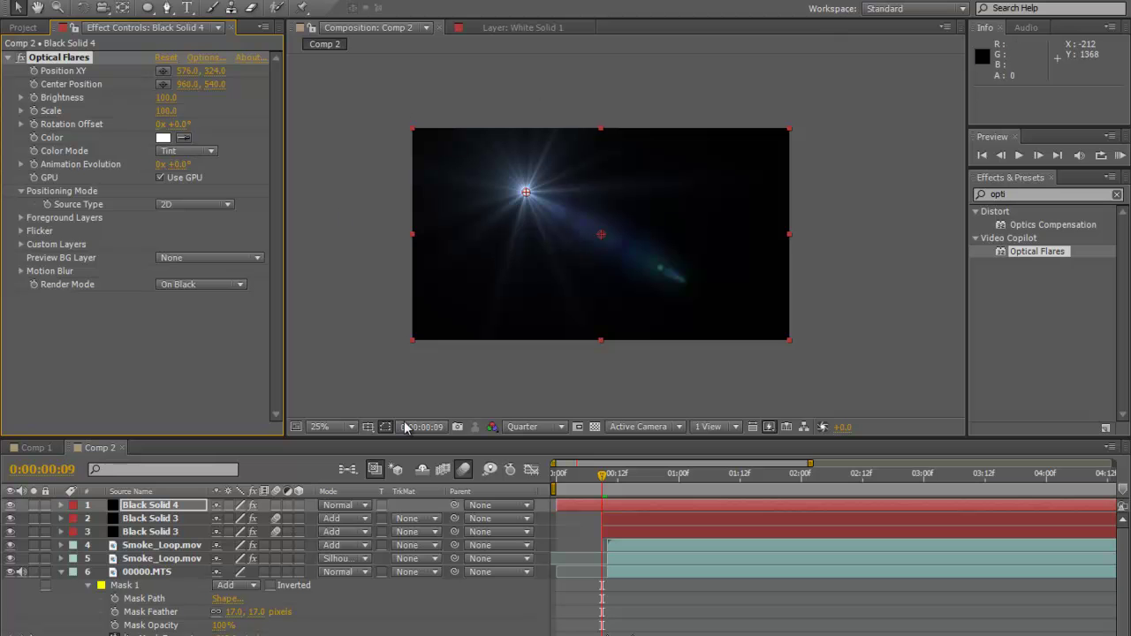
Step: Load the spore preset from the Motion Graphics lens flares into the Optical Flares options
{"action": "left_click", "coordinate": [213, 63]}
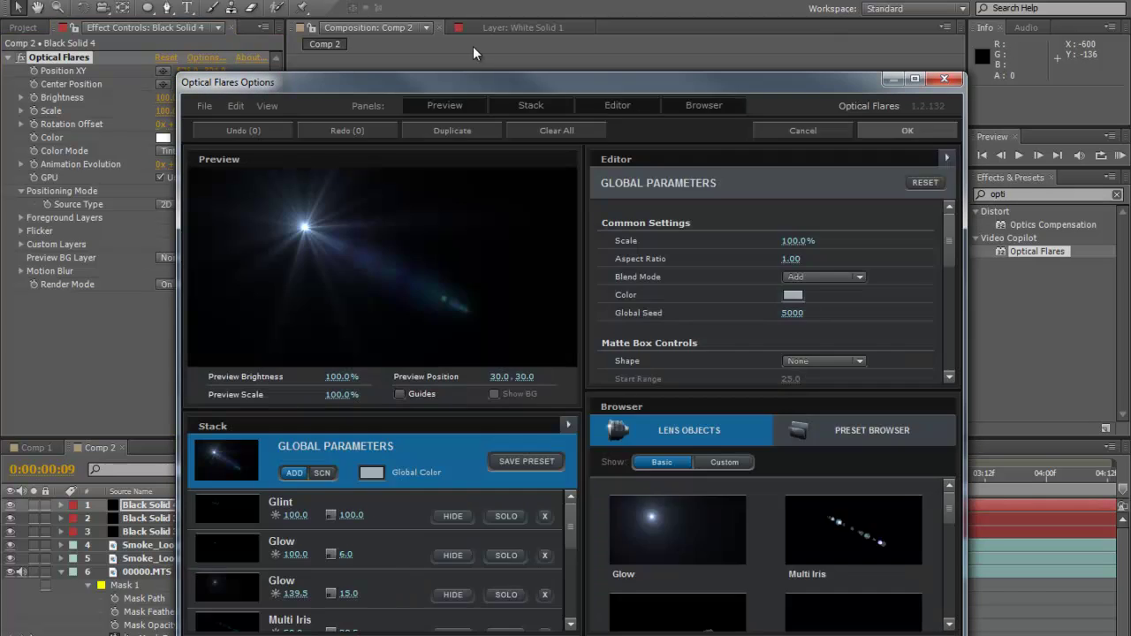
{"action": "left_click_drag", "start_coordinate": [476, 87], "coordinate": [429, 18]}
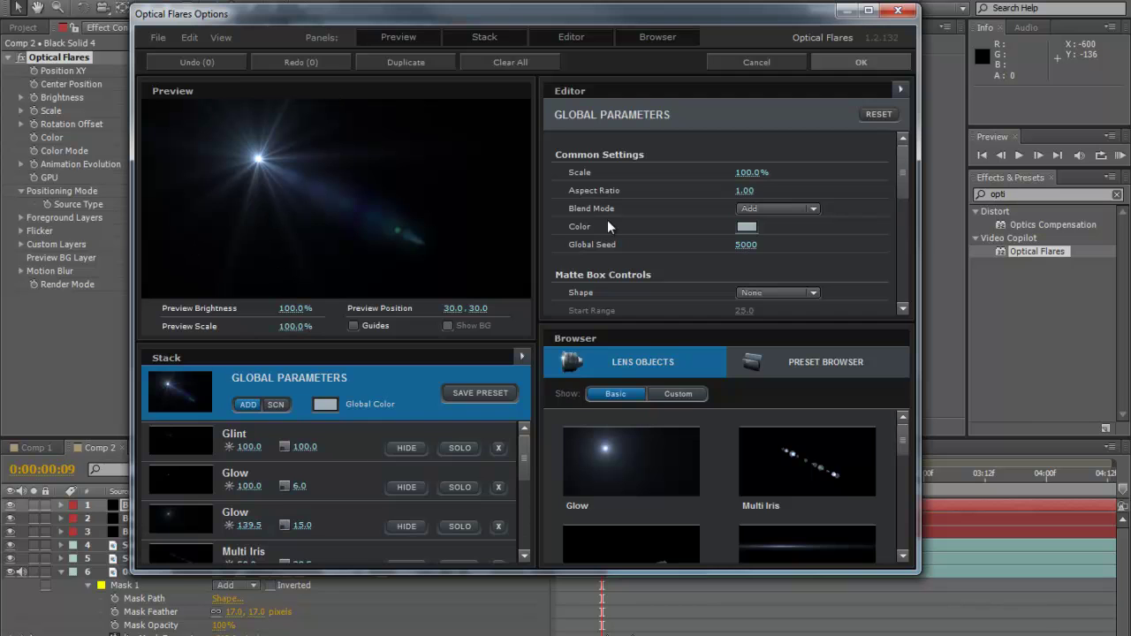
{"action": "left_click", "coordinate": [851, 365]}
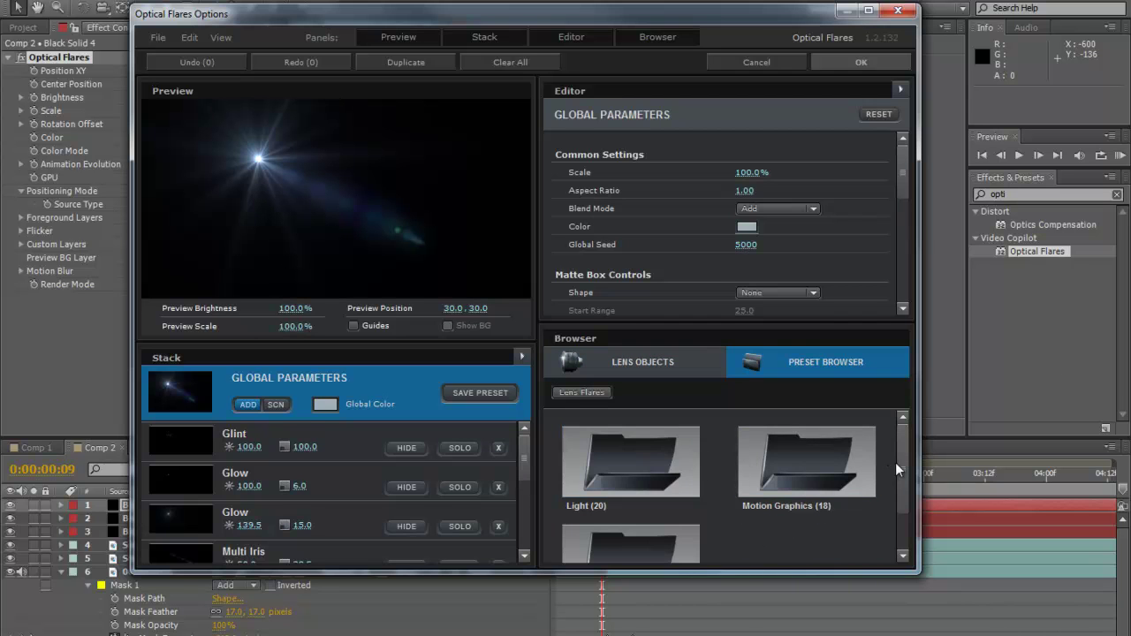
{"action": "mouse_move", "coordinate": [900, 458]}
{"action": "left_mouse_down"}
{"action": "mouse_move", "coordinate": [897, 488]}
{"action": "mouse_move", "coordinate": [908, 444]}
{"action": "mouse_move", "coordinate": [902, 516]}
{"action": "mouse_move", "coordinate": [896, 477]}
{"action": "left_mouse_up"}
{"action": "double_click", "coordinate": [802, 481]}
{"action": "scroll", "coordinate": [901, 439], "scroll_direction": "down", "scroll_amount": 3}
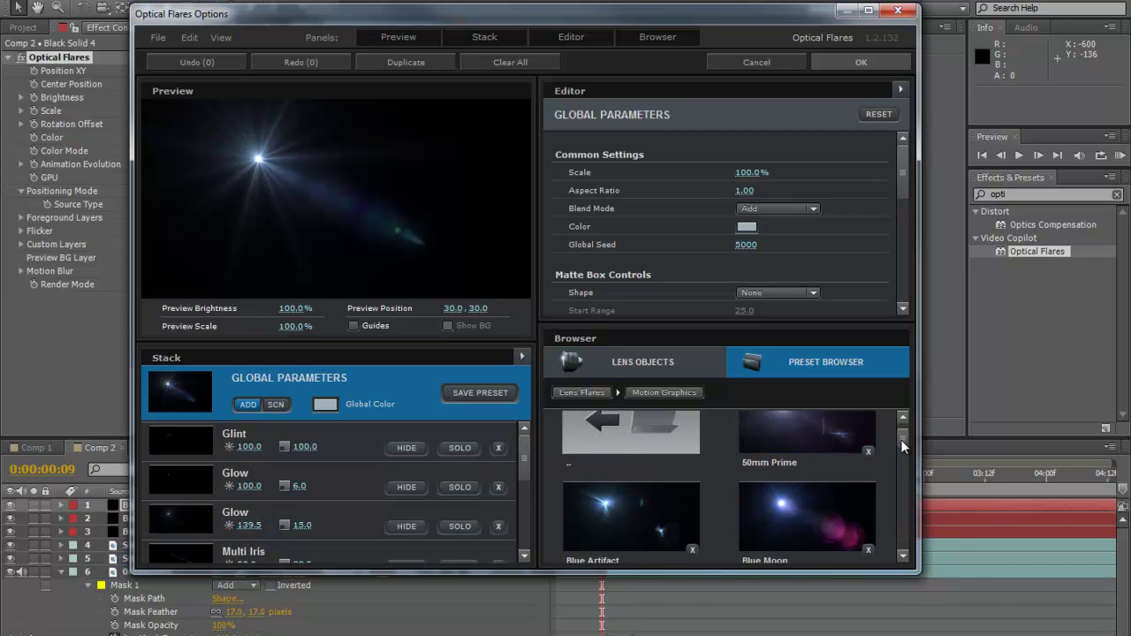
{"action": "left_click_drag", "start_coordinate": [901, 447], "coordinate": [897, 531]}
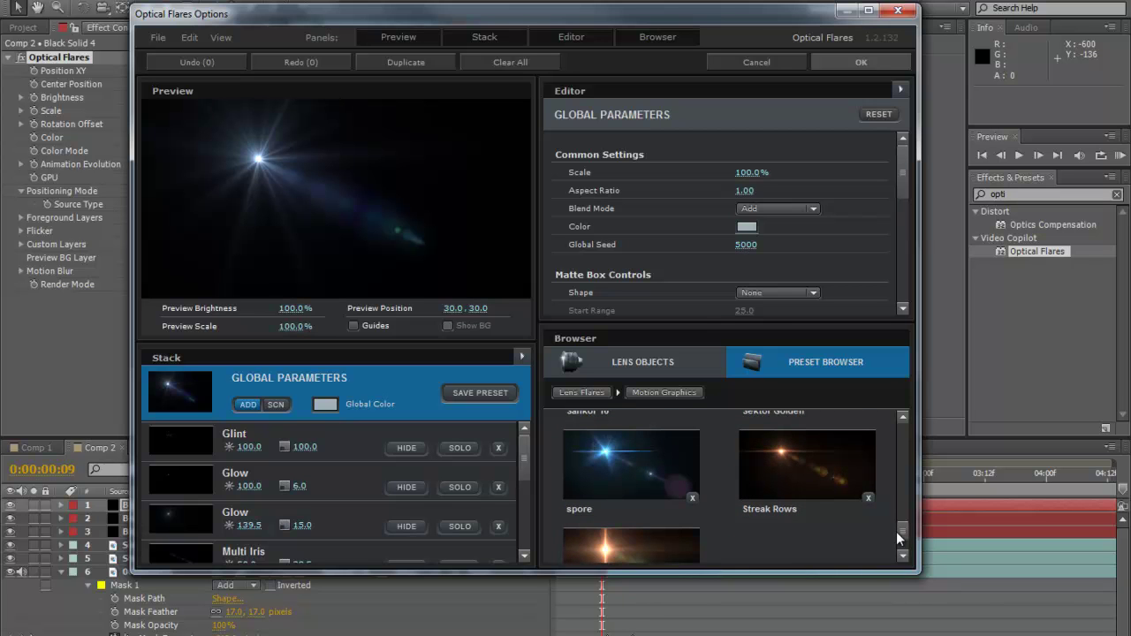
{"action": "left_click", "coordinate": [631, 464]}
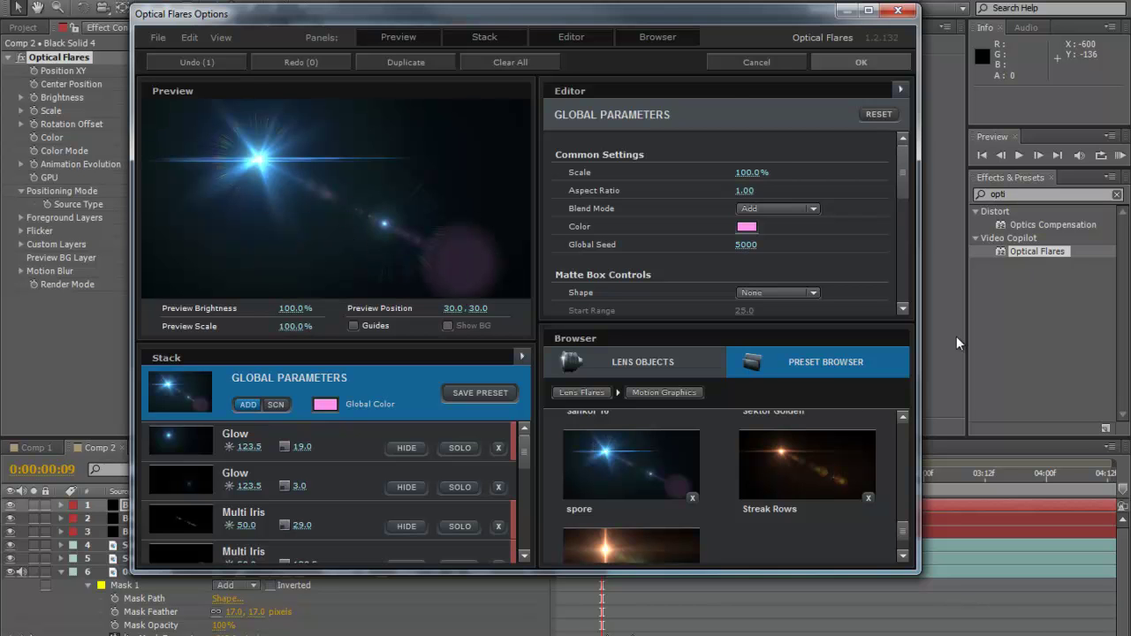
Step: Set the flare's global color to white (FFFFFF)
{"action": "left_click", "coordinate": [747, 226]}
{"action": "left_click_drag", "start_coordinate": [661, 202], "coordinate": [459, 92]}
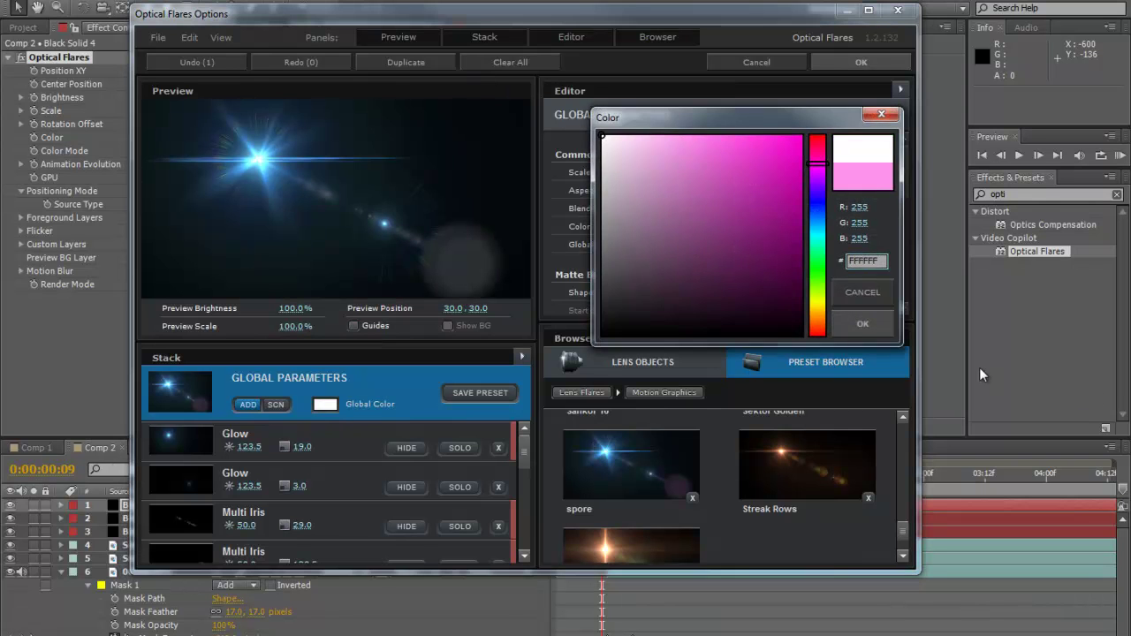
{"action": "left_click", "coordinate": [862, 323]}
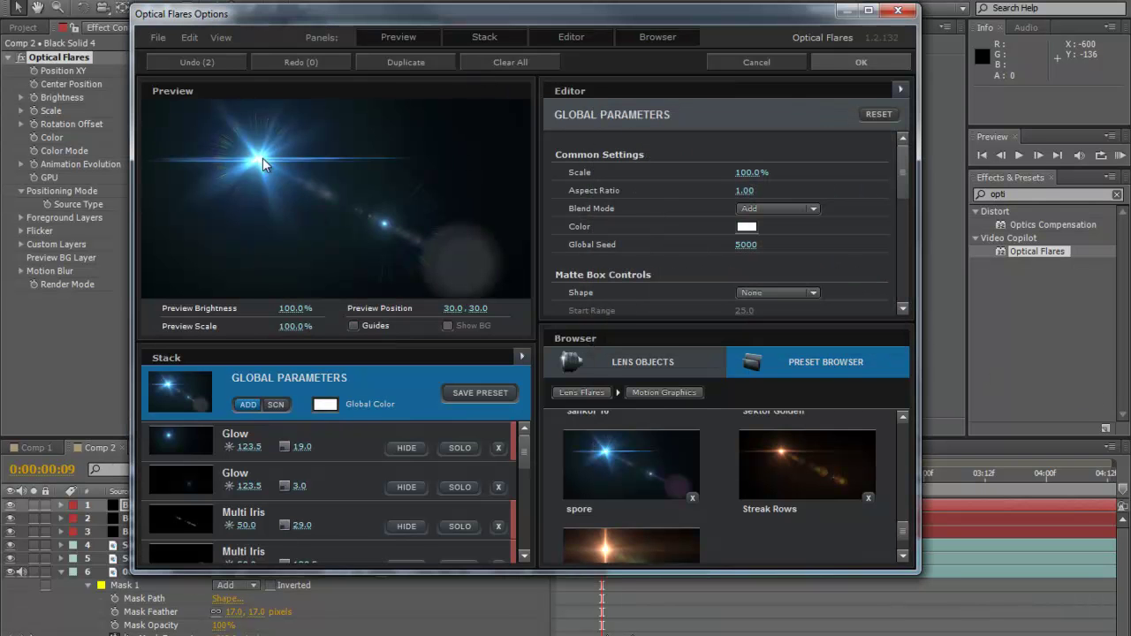
Step: Set Color 1 of the flare's first Glow object to white (FFFFFF) and apply the flare options
{"action": "left_click", "coordinate": [356, 458]}
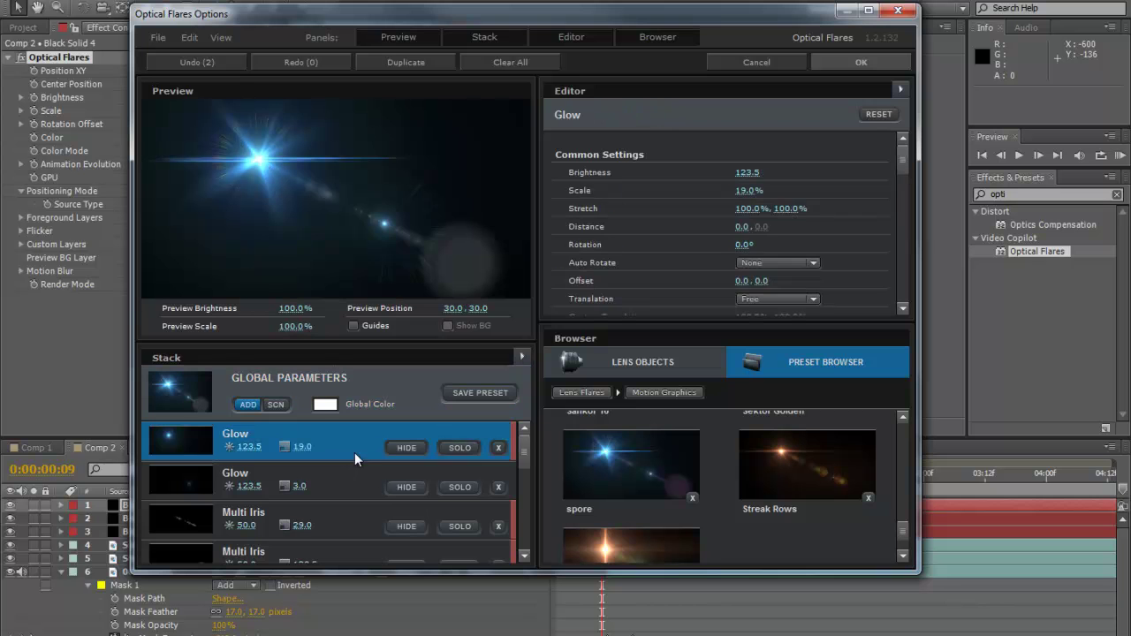
{"action": "left_click_drag", "start_coordinate": [909, 159], "coordinate": [899, 192]}
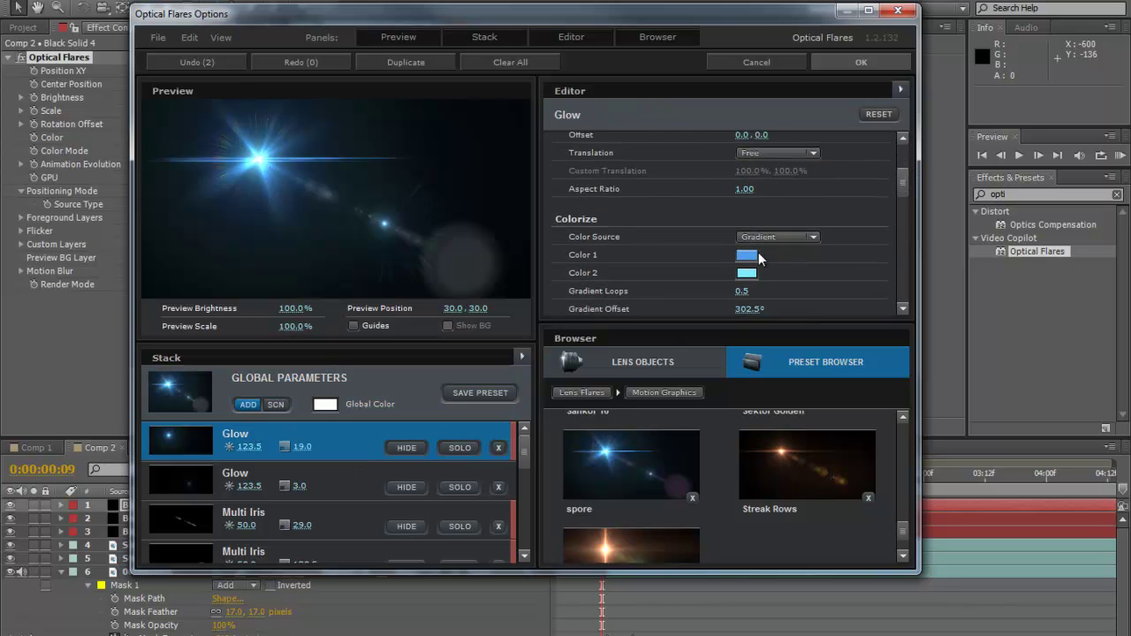
{"action": "left_click", "coordinate": [749, 258]}
{"action": "left_click", "coordinate": [603, 166]}
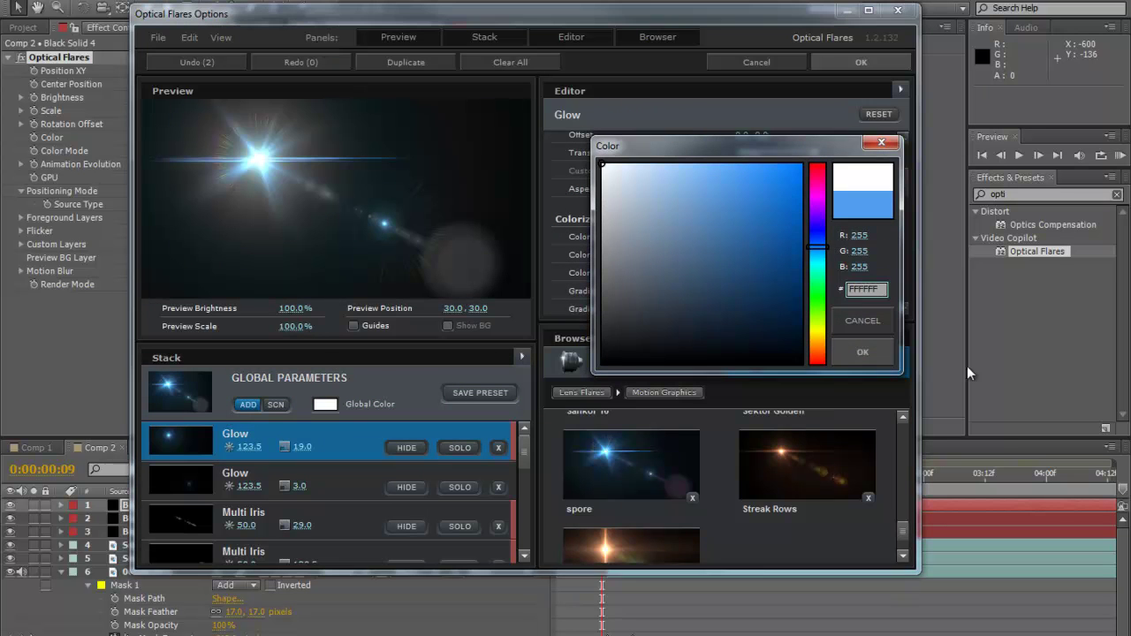
{"action": "left_click", "coordinate": [853, 353]}
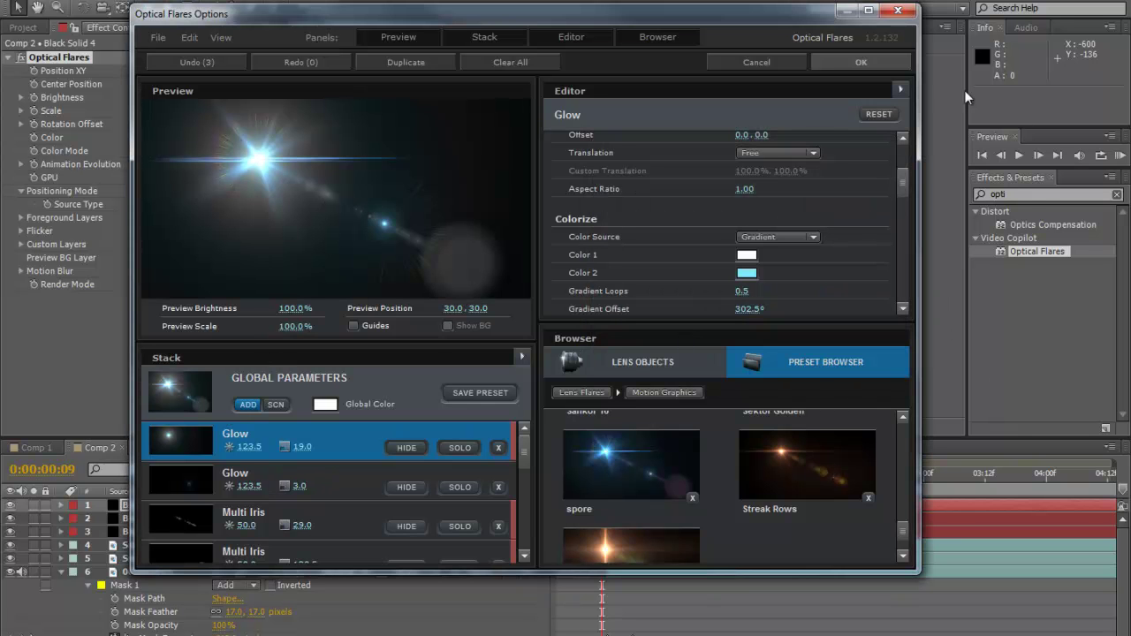
{"action": "left_click", "coordinate": [859, 60]}
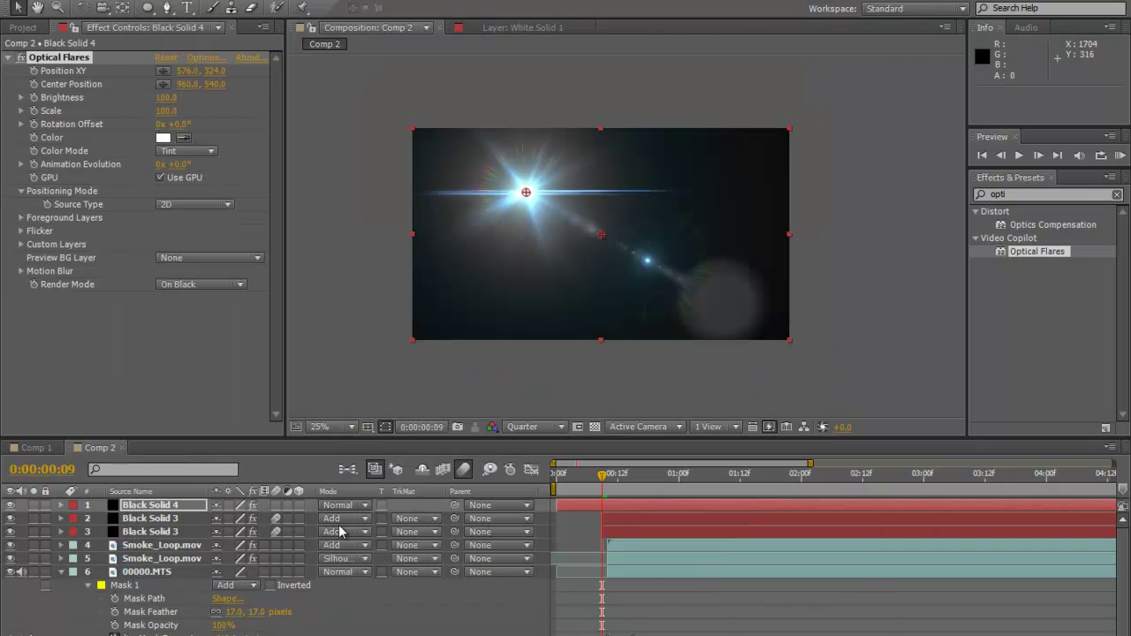
Step: Set the flare layer's blending mode to Add, its flare position to 1180, 524 and its center position to 988, 604
{"action": "left_click", "coordinate": [331, 506]}
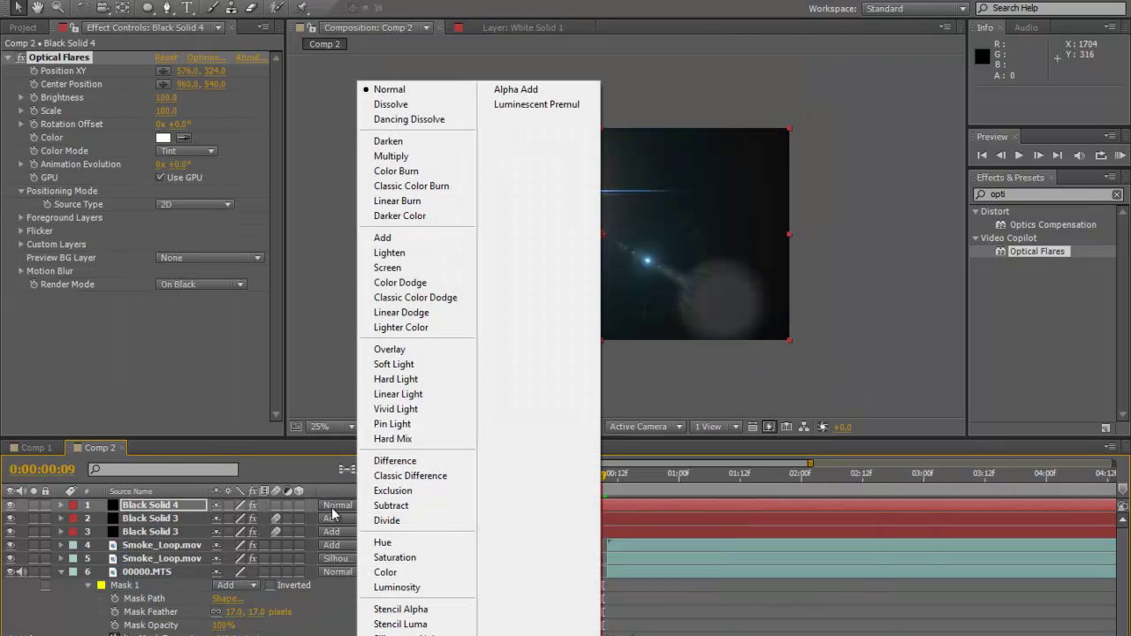
{"action": "left_click", "coordinate": [393, 240]}
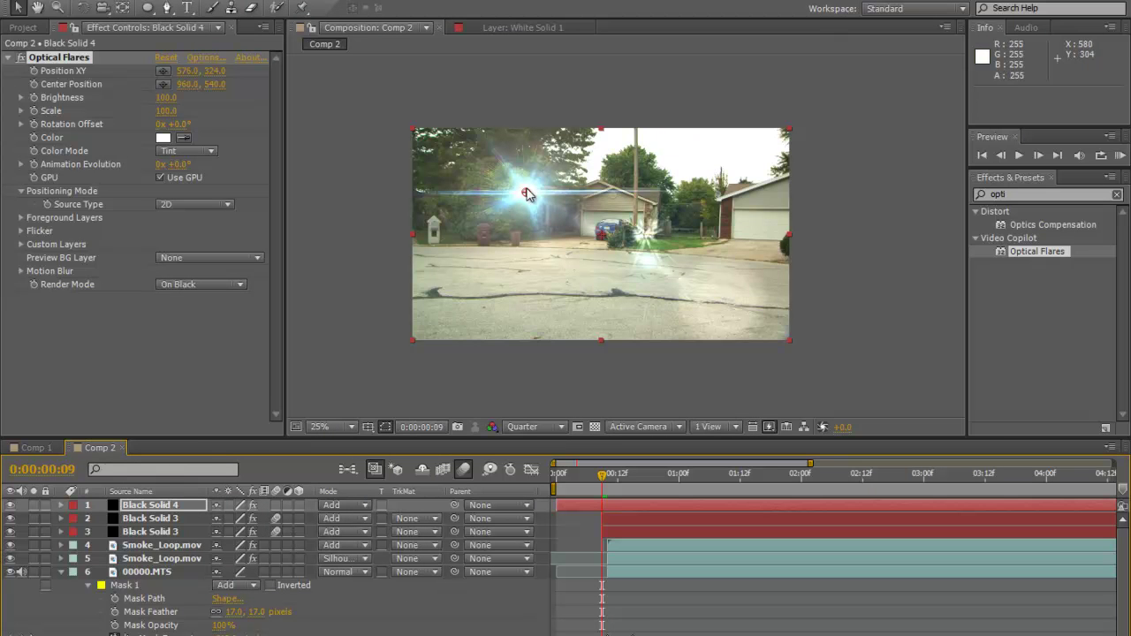
{"action": "left_click_drag", "start_coordinate": [528, 196], "coordinate": [602, 239]}
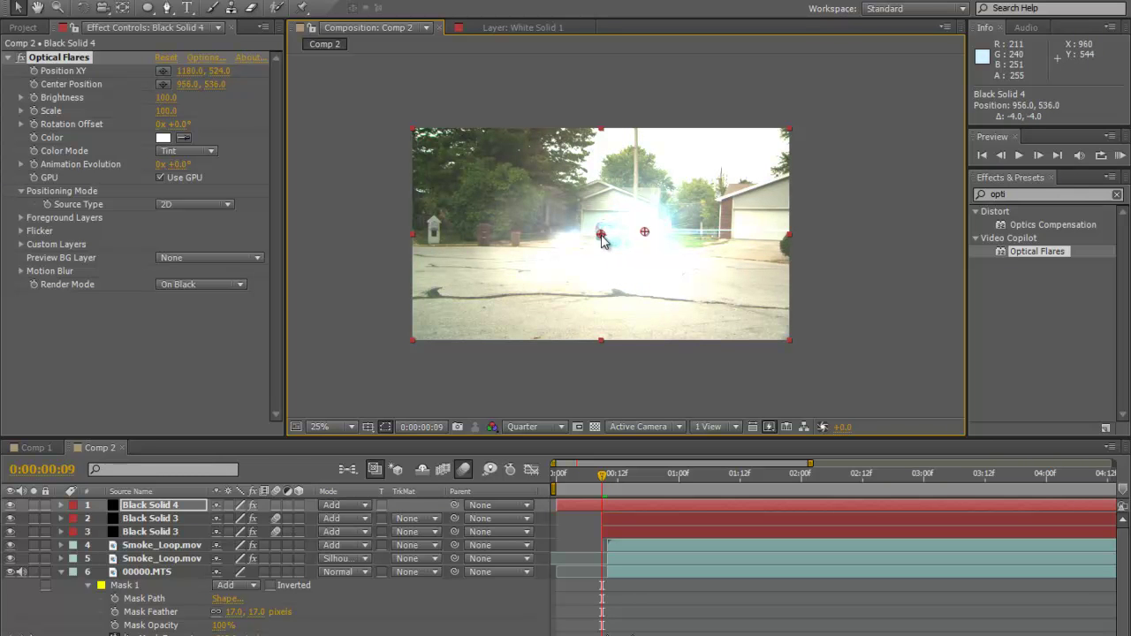
{"action": "left_click_drag", "start_coordinate": [601, 235], "coordinate": [603, 264]}
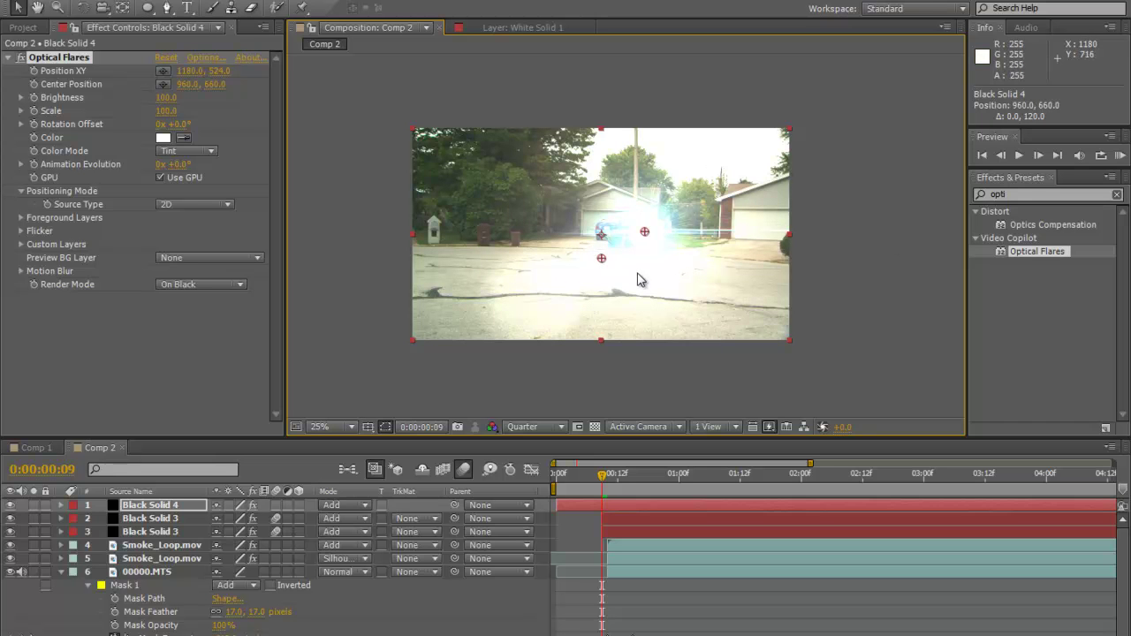
{"action": "left_click_drag", "start_coordinate": [601, 258], "coordinate": [610, 254]}
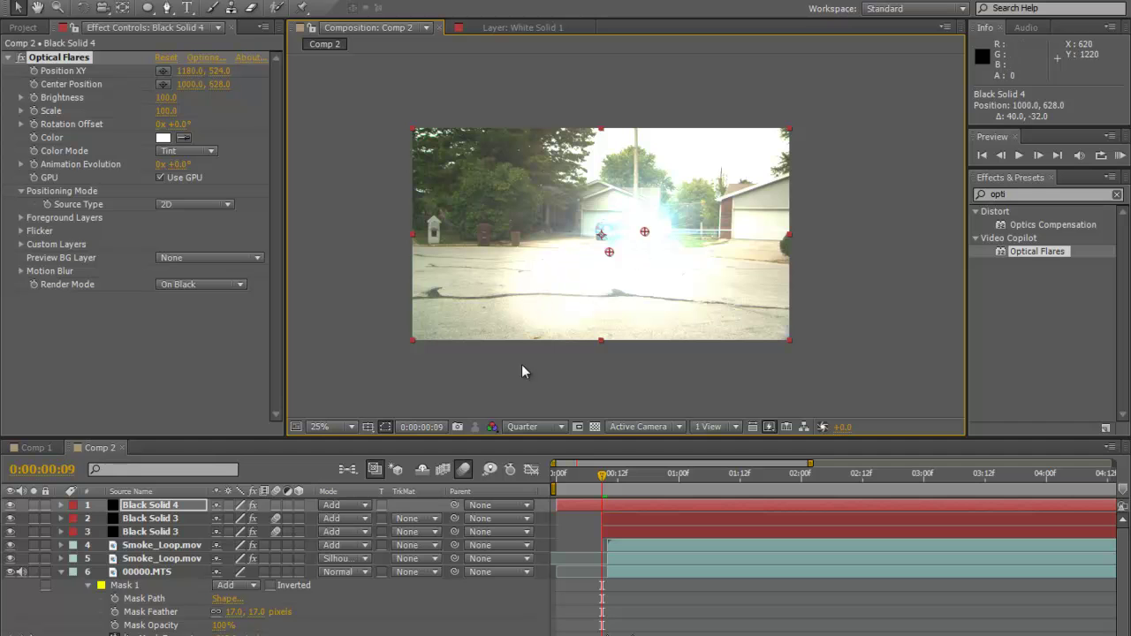
{"action": "left_click_drag", "start_coordinate": [610, 258], "coordinate": [608, 254]}
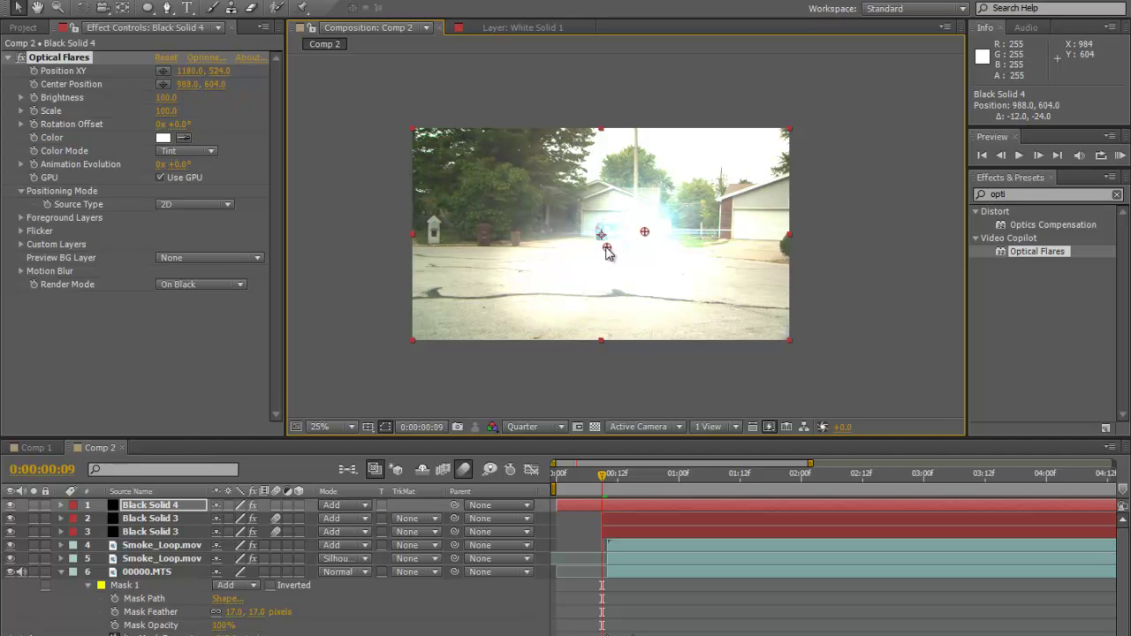
Step: Move the flare layer's start to 0:00:00:09 and keyframe the flare's Brightness at 0 there
{"action": "left_click_drag", "start_coordinate": [578, 506], "coordinate": [625, 504]}
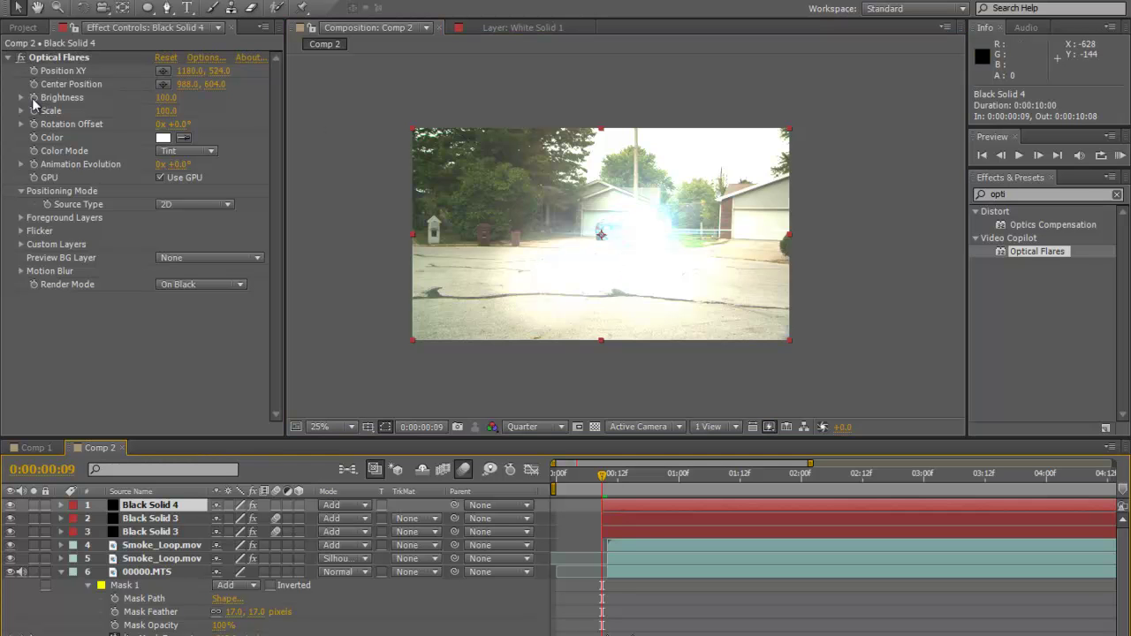
{"action": "left_click_drag", "start_coordinate": [171, 103], "coordinate": [125, 111]}
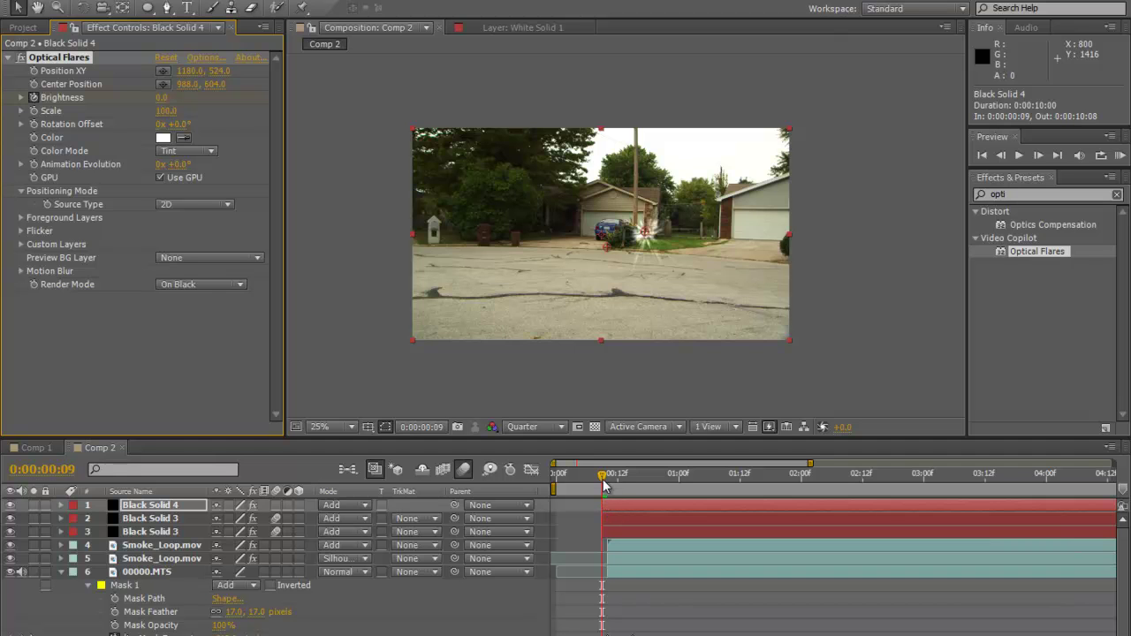
Step: Keyframe the flare's Brightness at 150 at 0:00:00:12 and at 0 at 0:00:00:15
{"action": "left_click_drag", "start_coordinate": [604, 485], "coordinate": [621, 487]}
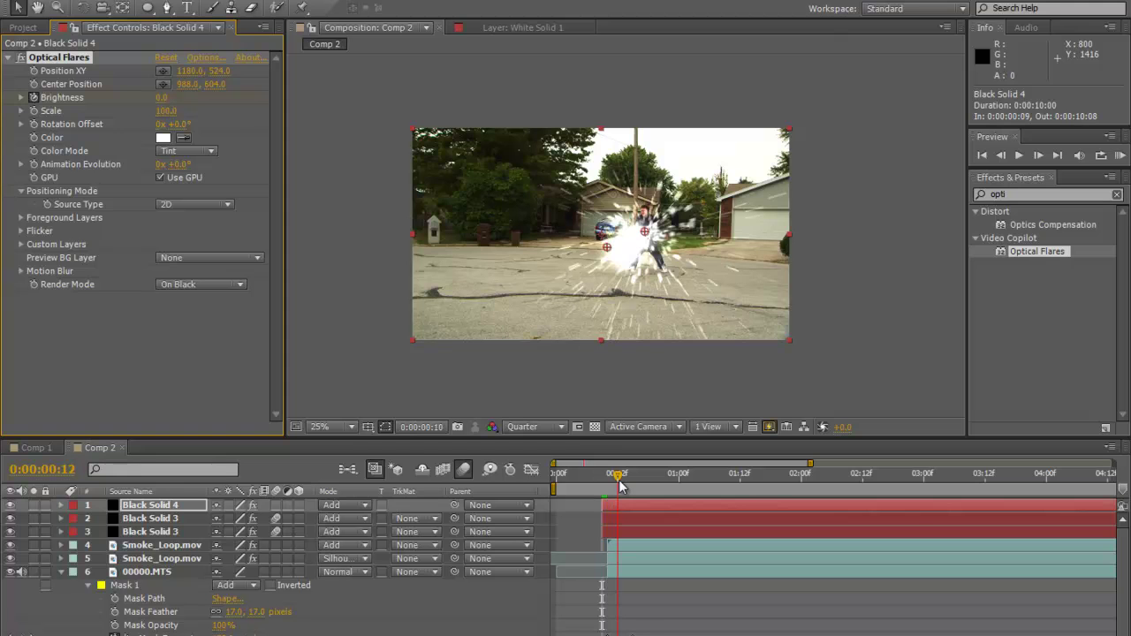
{"action": "left_click", "coordinate": [620, 484]}
{"action": "left_click_drag", "start_coordinate": [164, 97], "coordinate": [175, 97]}
{"action": "left_click_drag", "start_coordinate": [618, 478], "coordinate": [633, 480]}
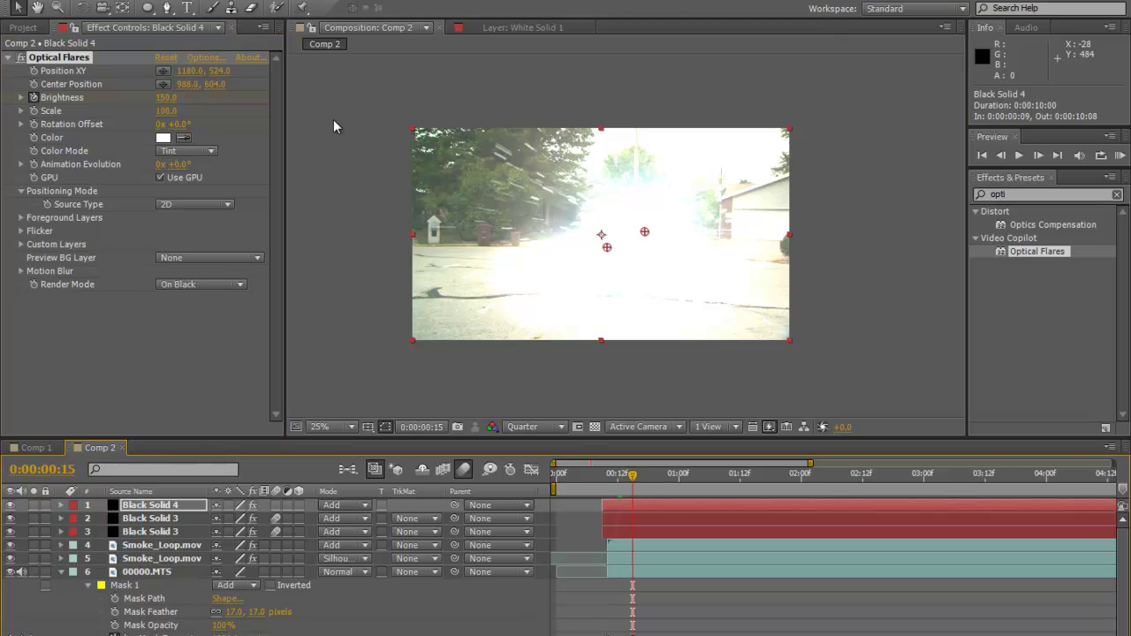
{"action": "type", "text": "0"}
{"action": "key", "text": "Return"}
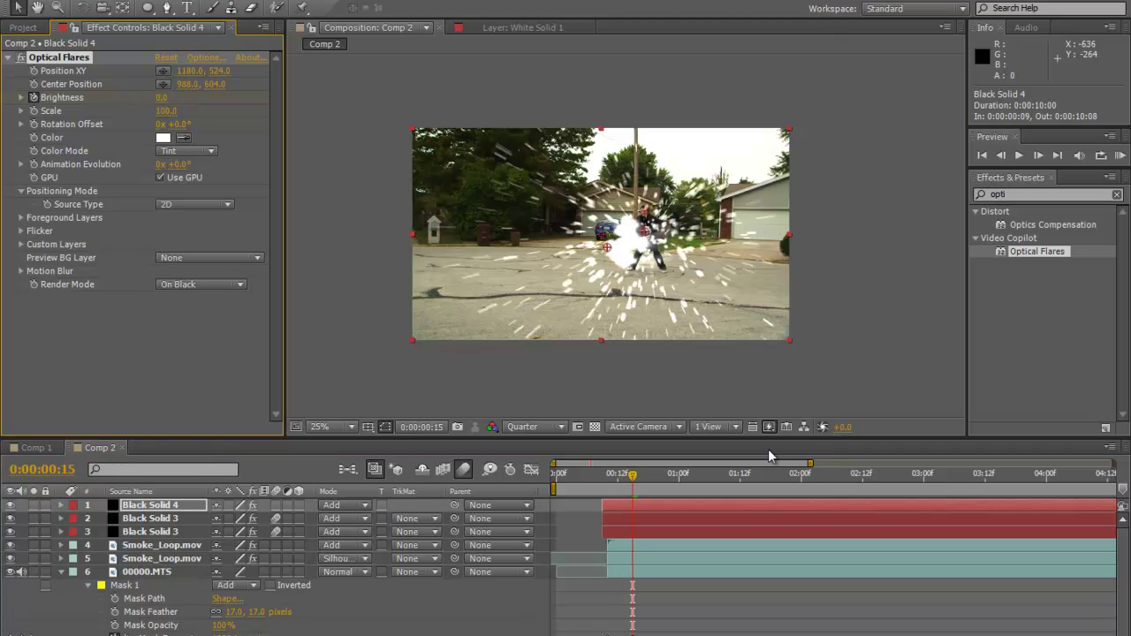
Step: Preview the teleport with the flare flash repeatedly, starting just before the man appears
{"action": "left_click_drag", "start_coordinate": [632, 485], "coordinate": [598, 496]}
{"action": "key", "text": "KP_0"}
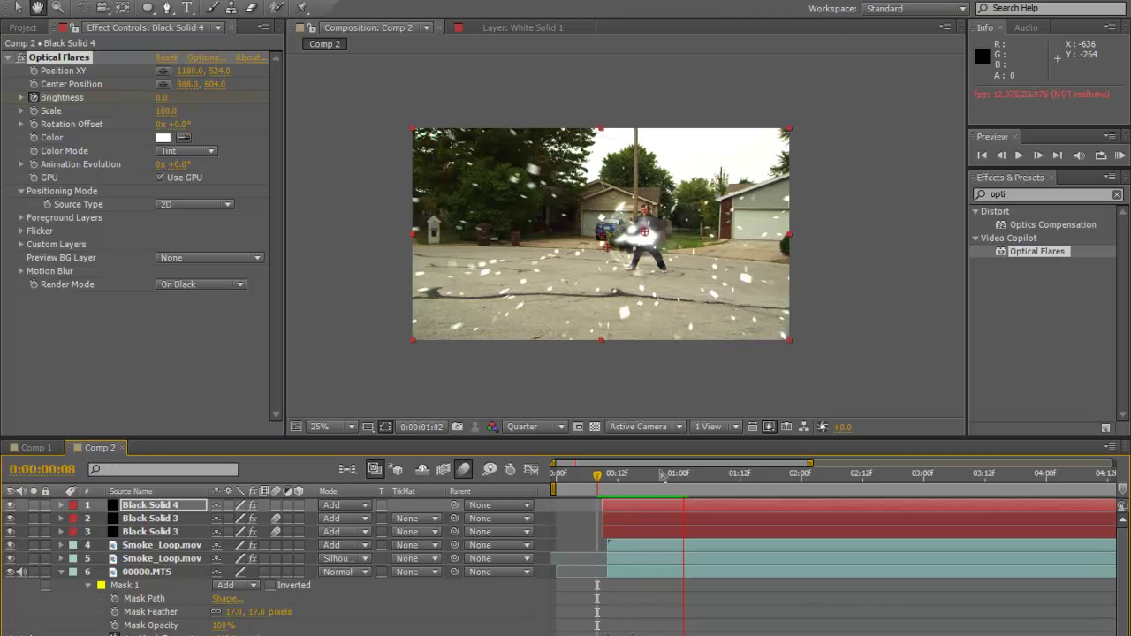
{"action": "left_click", "coordinate": [581, 487]}
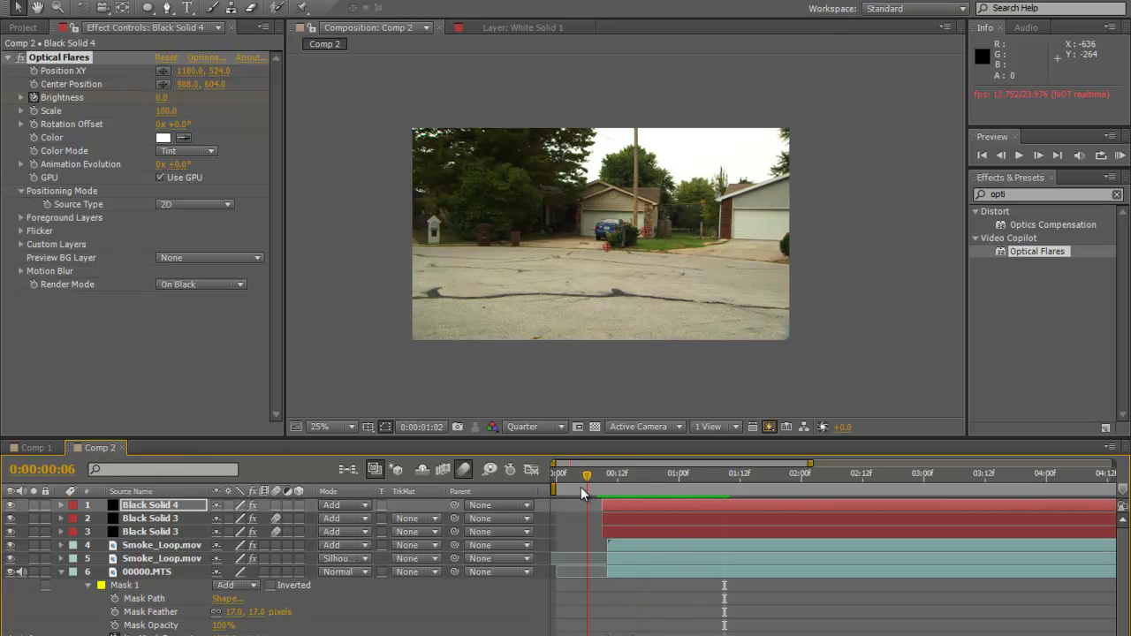
{"action": "key", "text": "KP_0"}
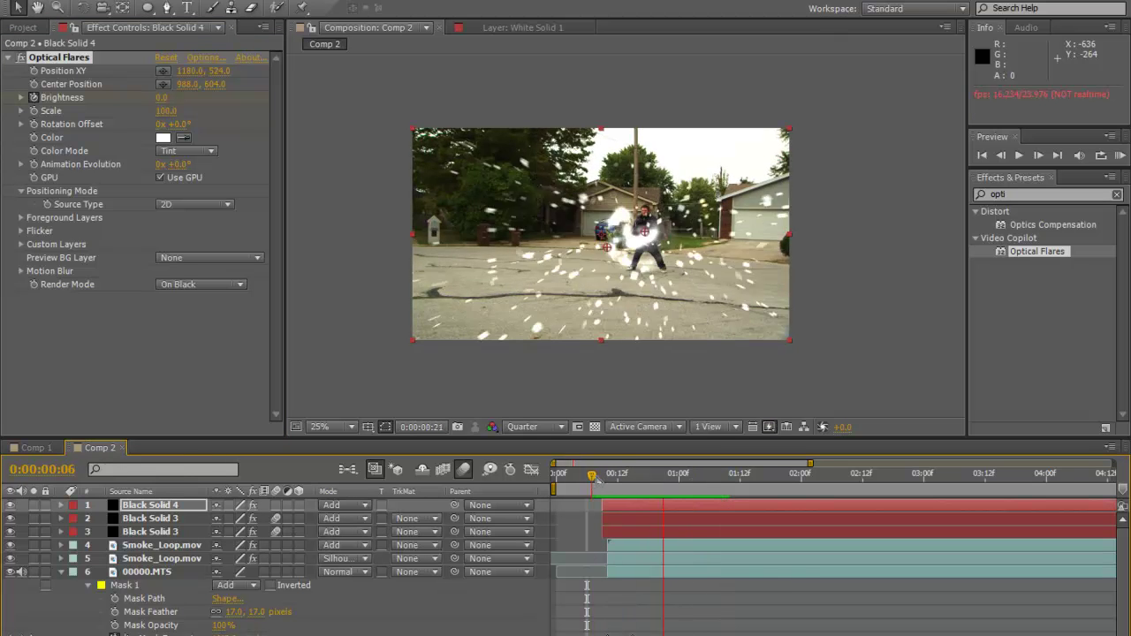
{"action": "left_click", "coordinate": [592, 492]}
{"action": "key", "text": "KP_0"}
{"action": "left_click", "coordinate": [606, 485]}
{"action": "key", "text": "KP_0"}
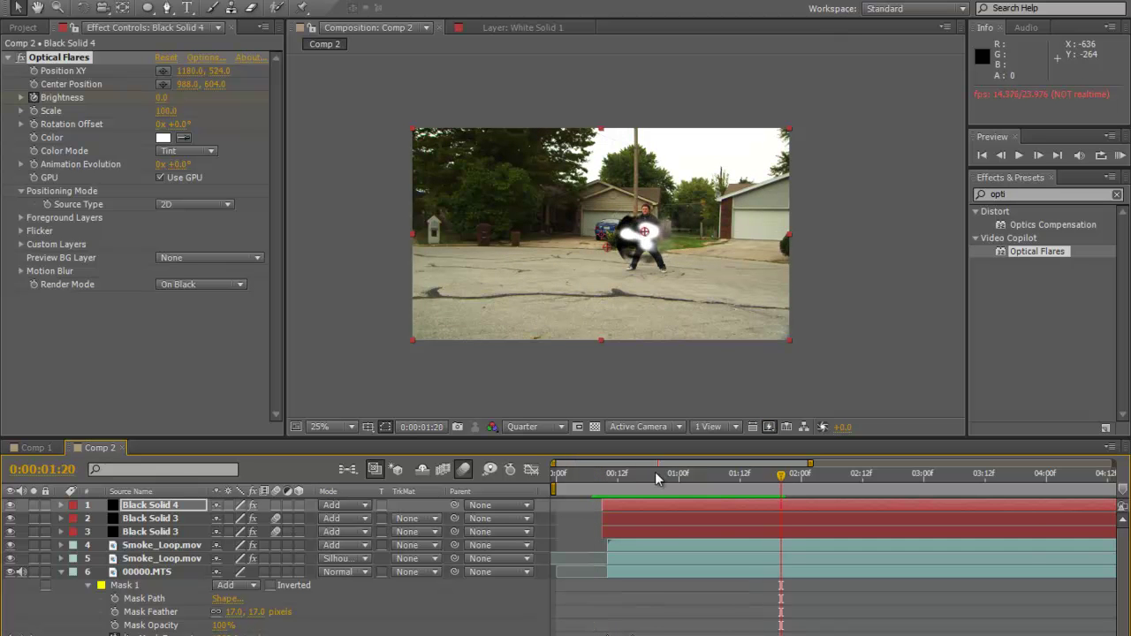
Step: Replay the composition several times from about 0:00:00:07 to examine how the flare, particles and smoke work together
{"action": "left_click", "coordinate": [598, 488]}
{"action": "mouse_move", "coordinate": [597, 489]}
{"action": "left_mouse_down"}
{"action": "mouse_move", "coordinate": [646, 495]}
{"action": "mouse_move", "coordinate": [599, 502]}
{"action": "left_mouse_up"}
{"action": "key", "text": "KP_0"}
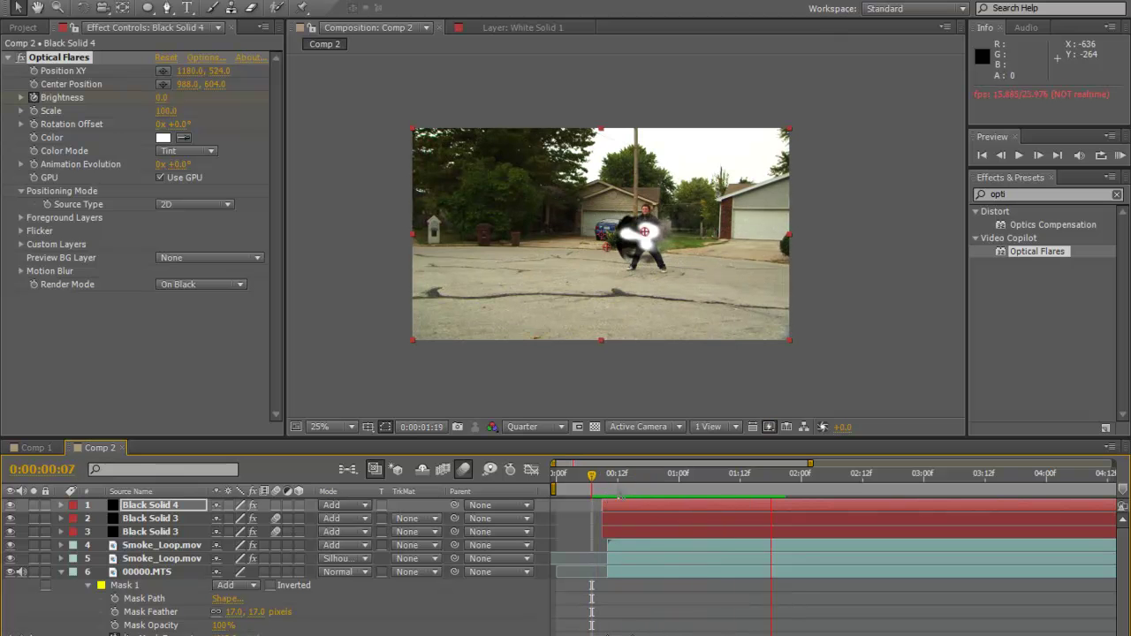
{"action": "left_click", "coordinate": [595, 487]}
{"action": "key", "text": "KP_0"}
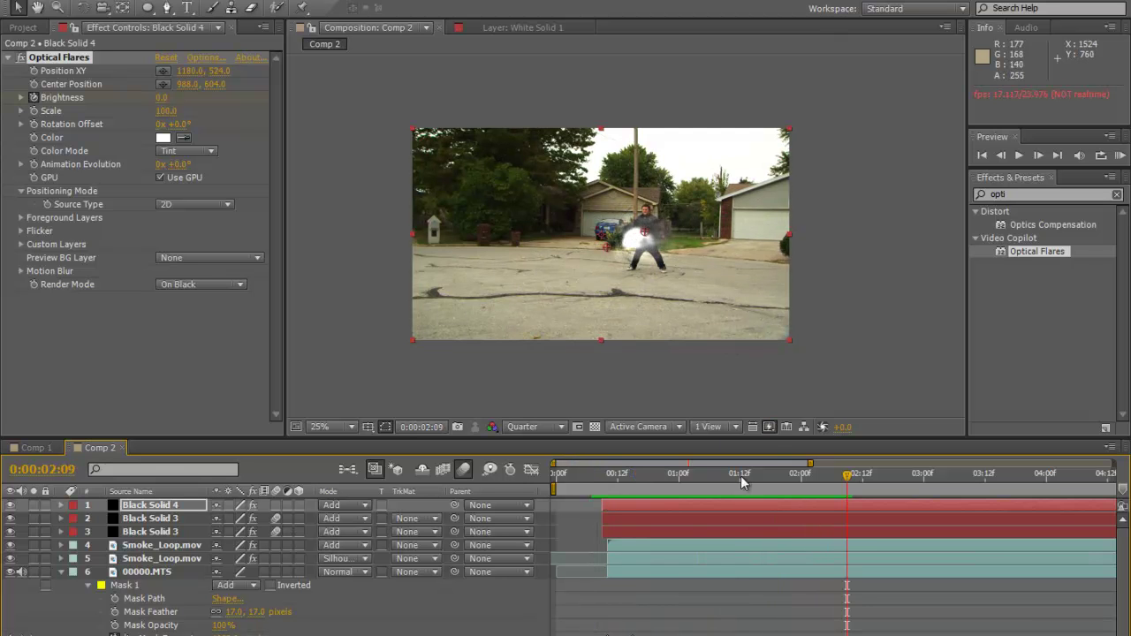
{"action": "left_click", "coordinate": [594, 490]}
{"action": "key", "text": "KP_0"}
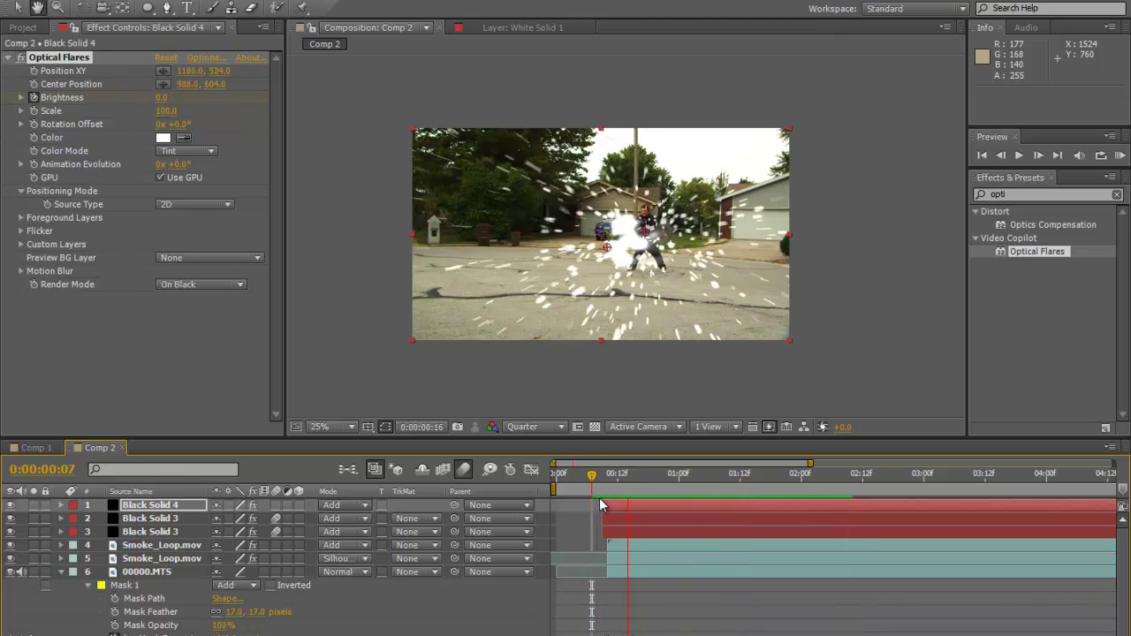
{"action": "key", "text": "space"}
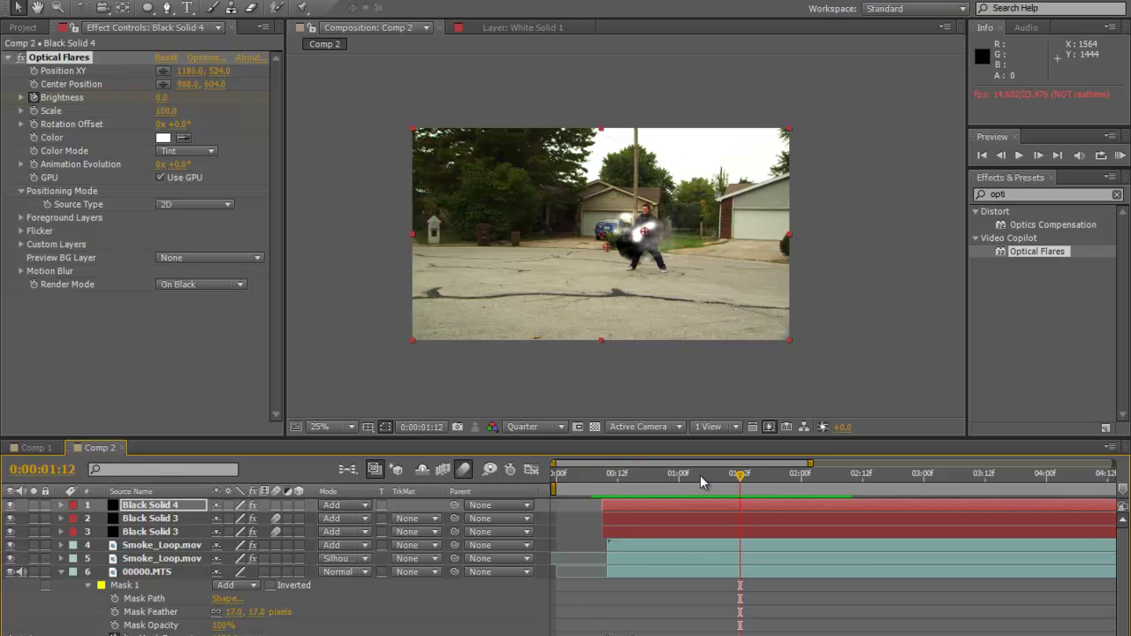
Step: Enable motion blur on the flare layer, Black Solid 4, and preview the flash from 0:00:00:08
{"action": "left_click", "coordinate": [616, 485]}
{"action": "left_click_drag", "start_coordinate": [619, 487], "coordinate": [742, 498]}
{"action": "left_click_drag", "start_coordinate": [614, 495], "coordinate": [617, 492]}
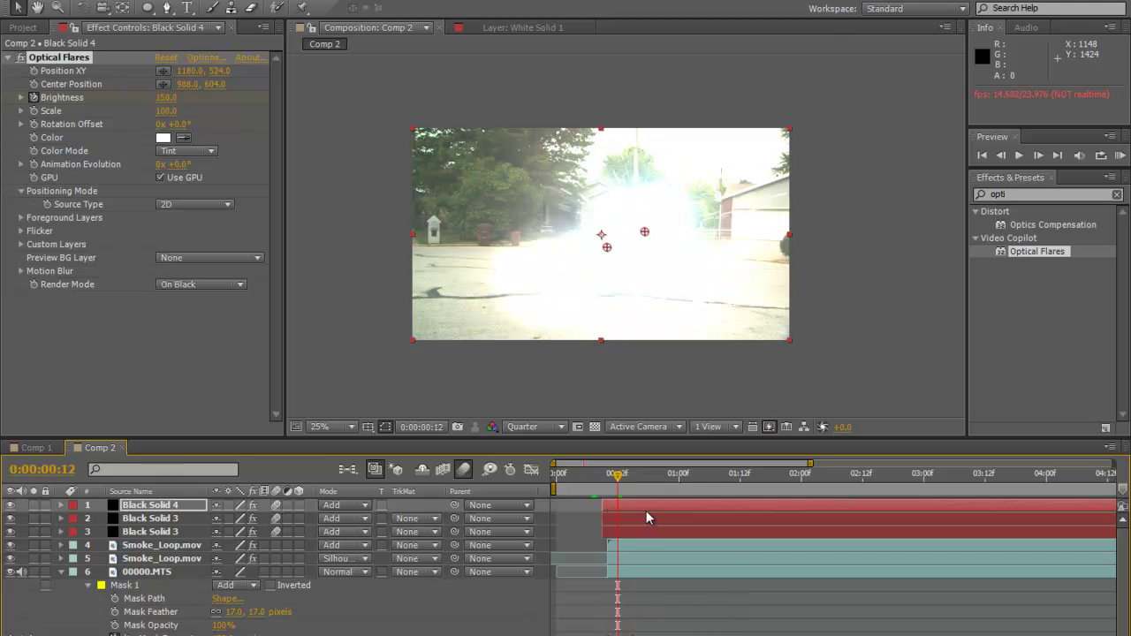
{"action": "left_click_drag", "start_coordinate": [616, 478], "coordinate": [597, 485]}
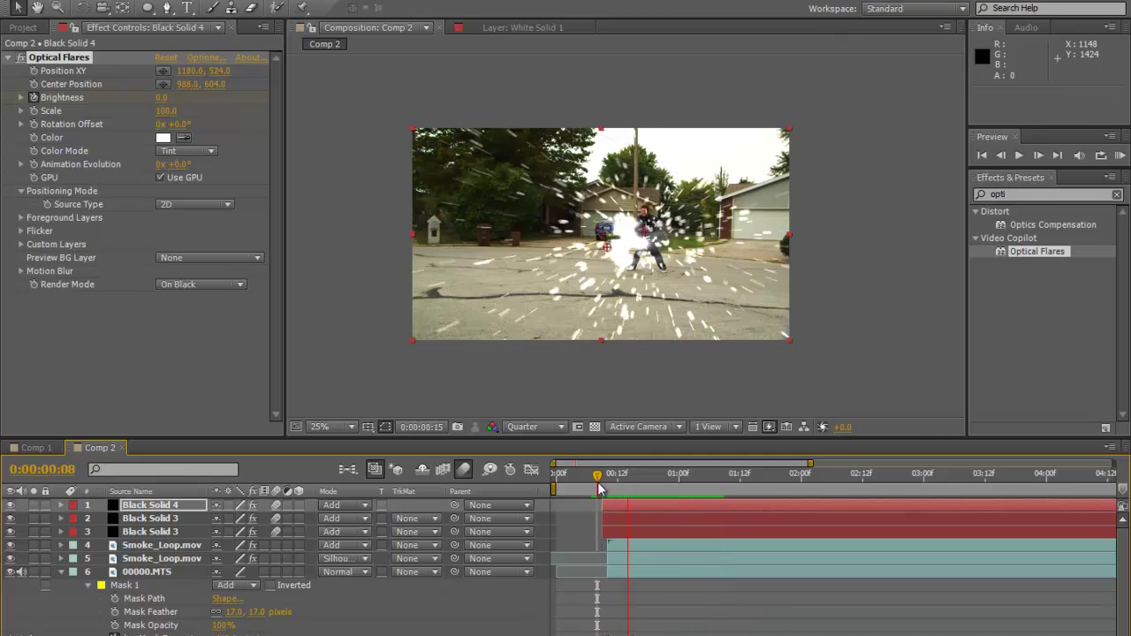
Step: Move the flare's last Brightness keyframe to 0:00:00:22 for a slower fade, and preview the flash
{"action": "left_click_drag", "start_coordinate": [703, 478], "coordinate": [622, 485]}
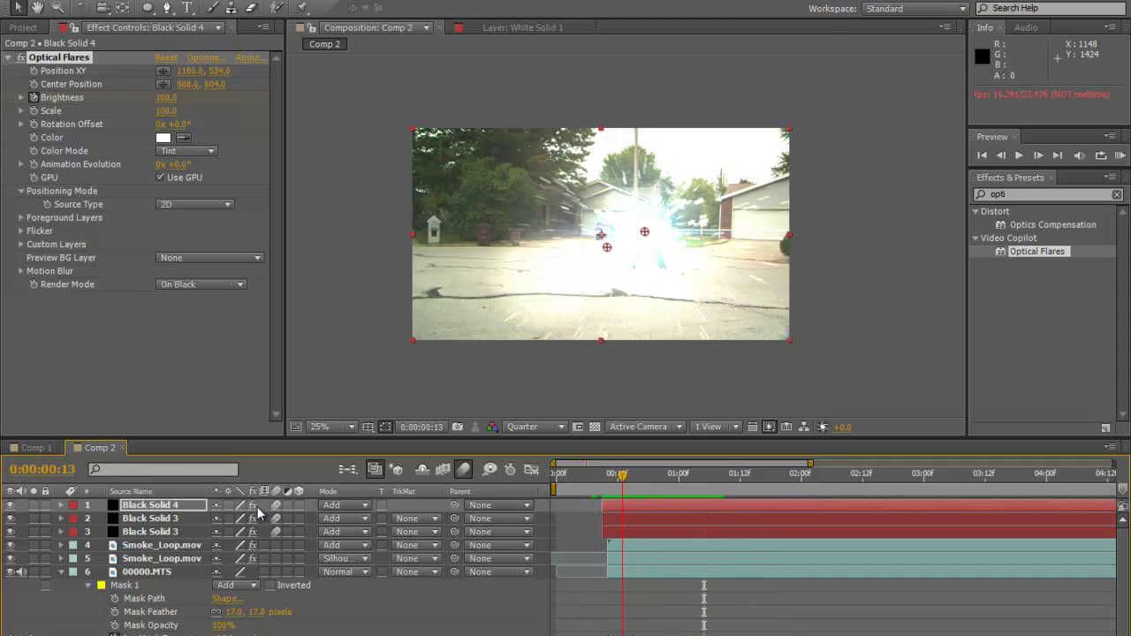
{"action": "left_click", "coordinate": [61, 504]}
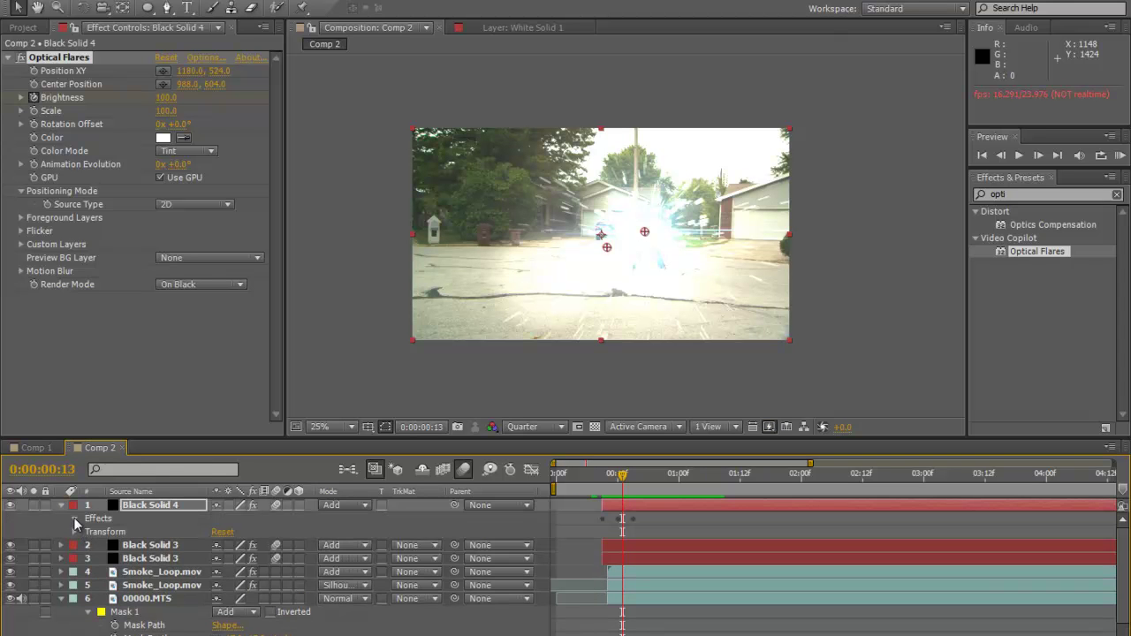
{"action": "left_click", "coordinate": [75, 519]}
{"action": "left_click", "coordinate": [85, 532]}
{"action": "scroll", "coordinate": [365, 530], "scroll_direction": "down", "scroll_amount": 1}
{"action": "left_click_drag", "start_coordinate": [639, 546], "coordinate": [670, 546]}
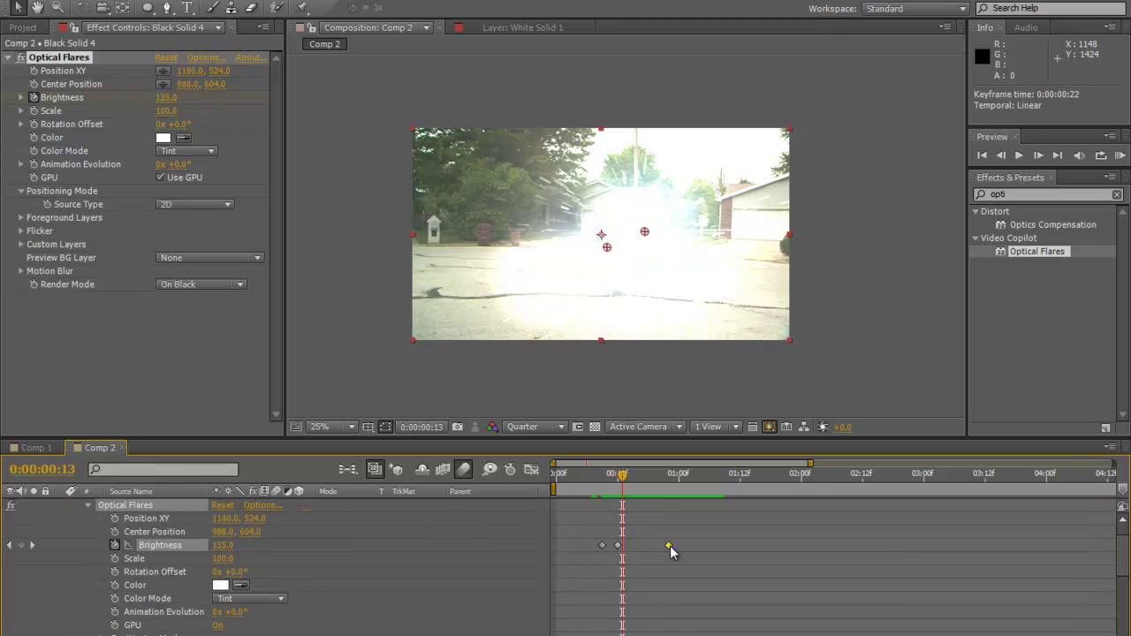
{"action": "left_click_drag", "start_coordinate": [622, 475], "coordinate": [590, 486]}
{"action": "key", "text": "KP_0"}
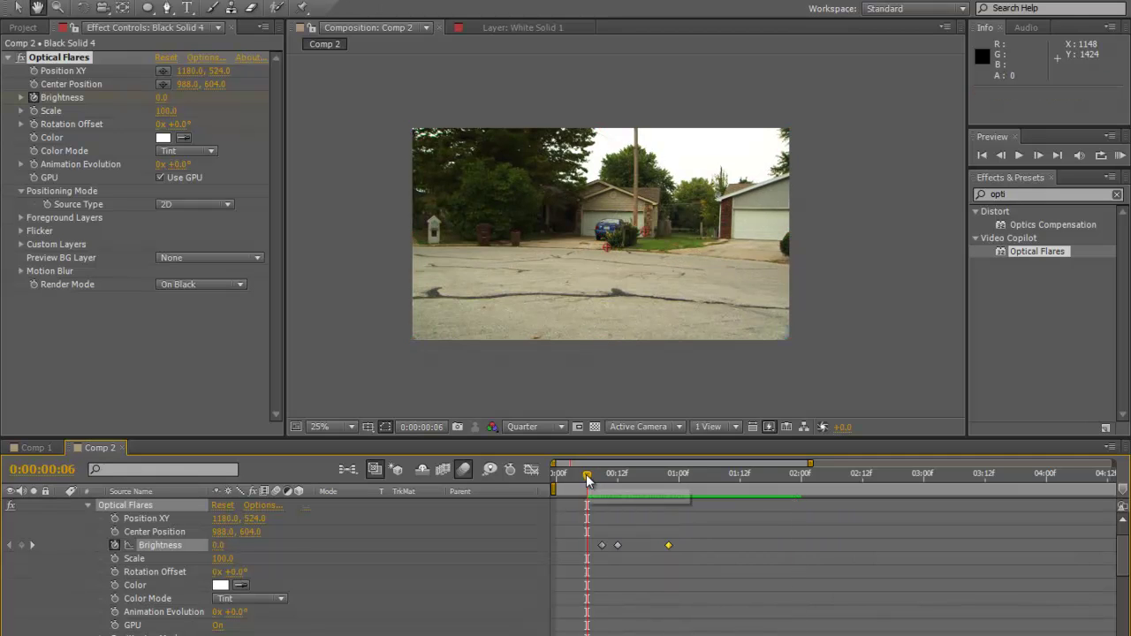
{"action": "left_click_drag", "start_coordinate": [586, 478], "coordinate": [785, 475]}
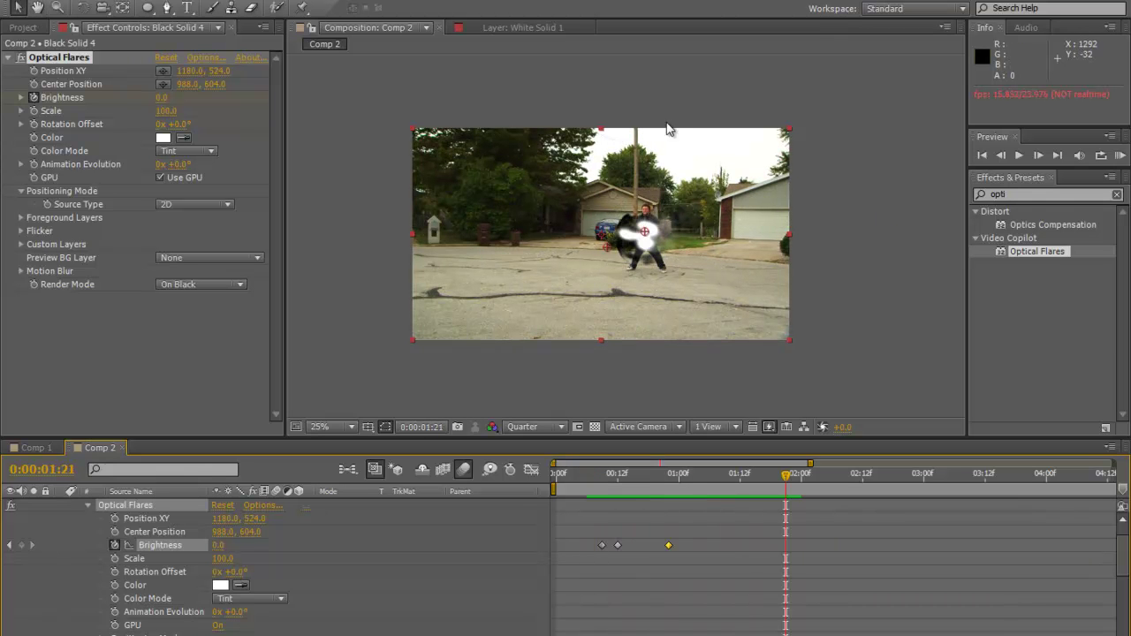
{"action": "scroll", "coordinate": [73, 545], "scroll_direction": "up", "scroll_amount": 2}
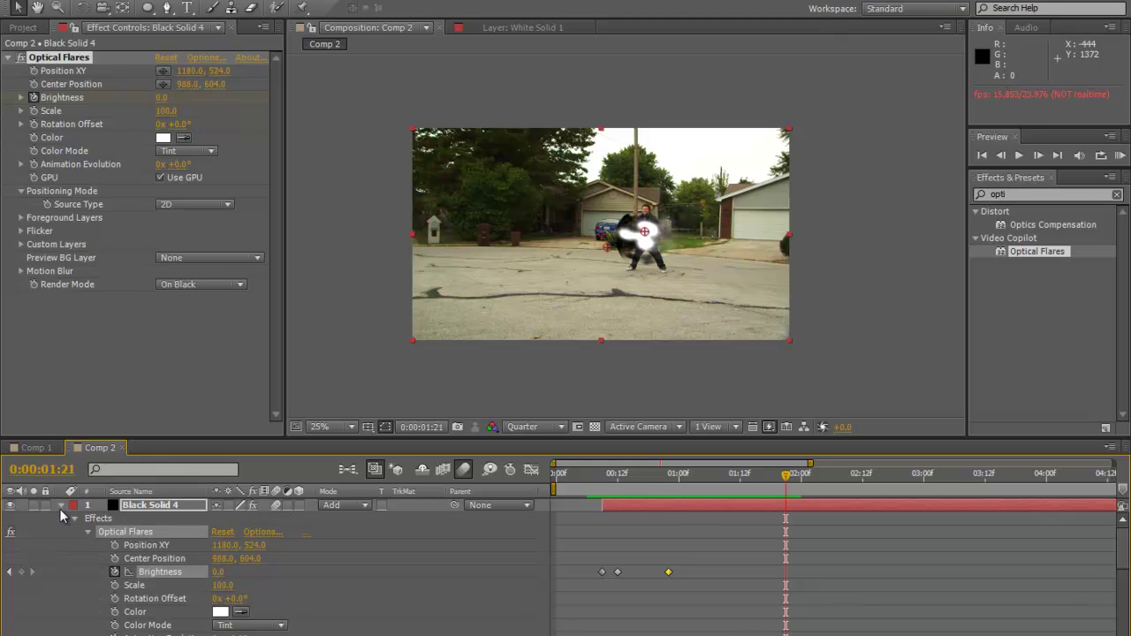
{"action": "left_click", "coordinate": [59, 506]}
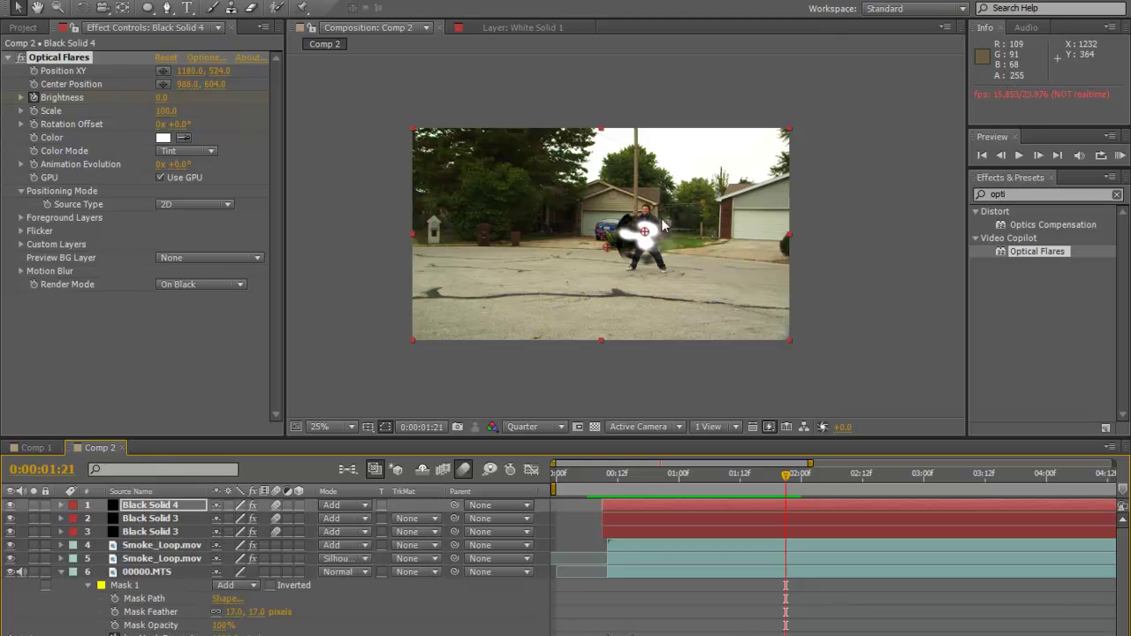
Step: Search the effects for "curves" and collapse the 00000.MTS layer's properties
{"action": "left_click", "coordinate": [1025, 193]}
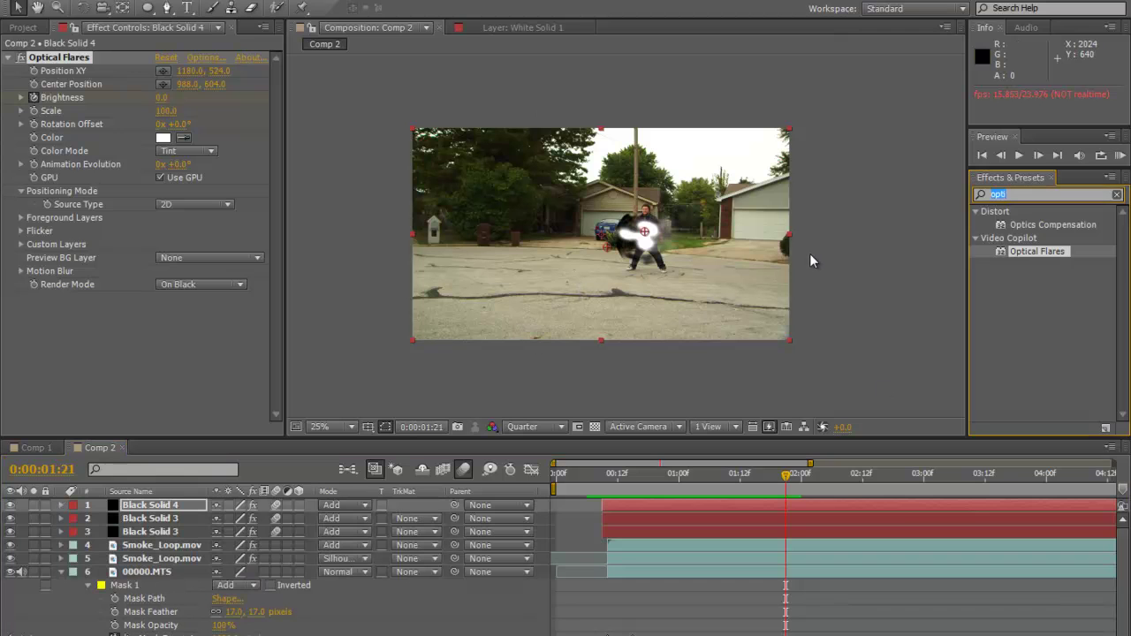
{"action": "type", "text": "curves"}
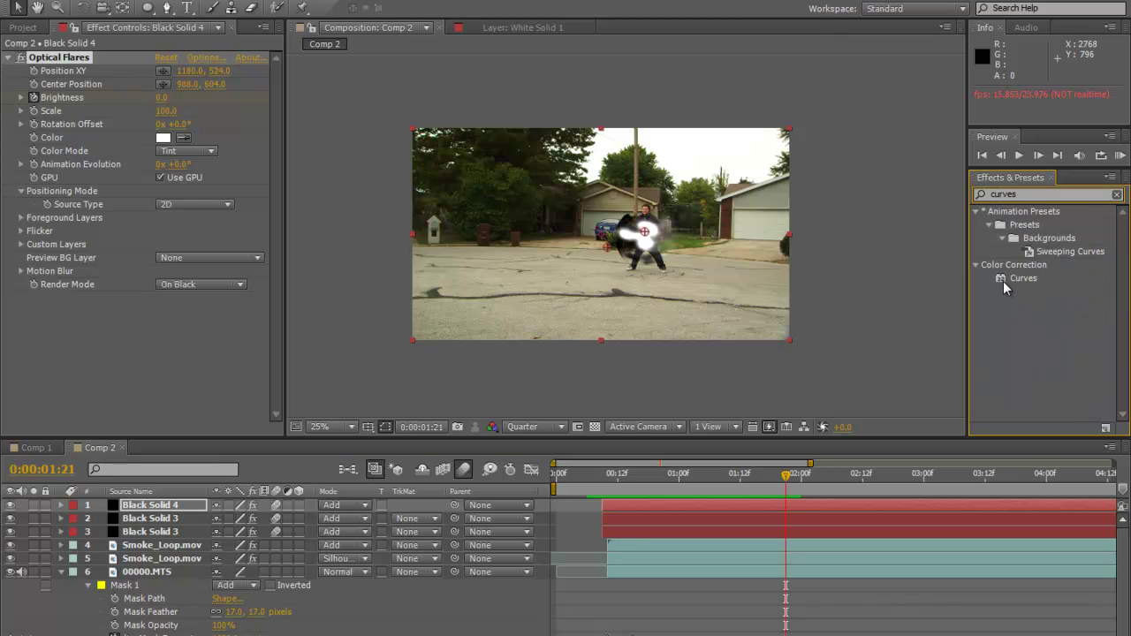
{"action": "left_click", "coordinate": [60, 572]}
{"action": "left_click", "coordinate": [148, 574]}
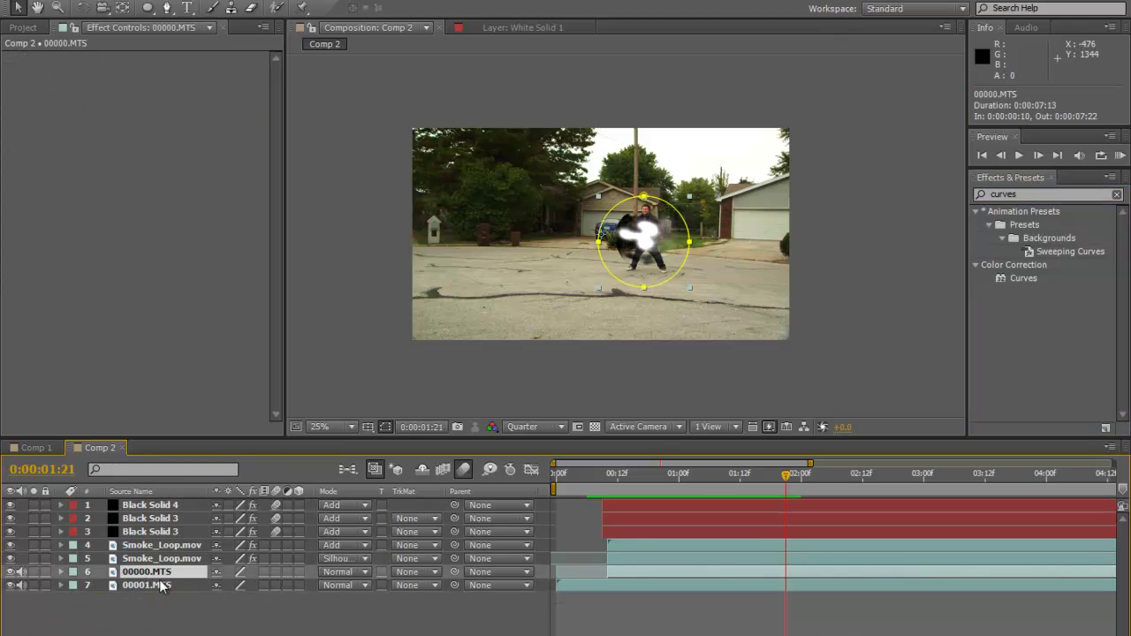
{"action": "left_click", "coordinate": [152, 585]}
{"action": "left_click", "coordinate": [148, 575]}
{"action": "left_click", "coordinate": [148, 584]}
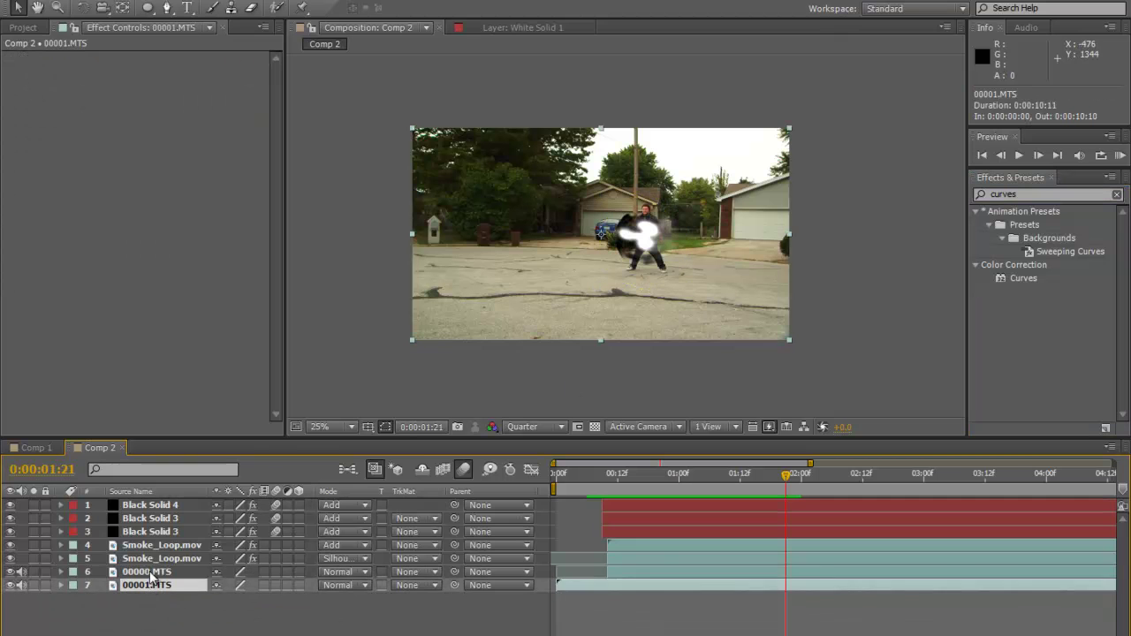
{"action": "left_click", "coordinate": [156, 557]}
{"action": "left_click", "coordinate": [159, 546]}
Step: Create an adjustment layer and place it directly above the smoke layers, below the flare and particle solids
{"action": "left_click", "coordinate": [168, 506]}
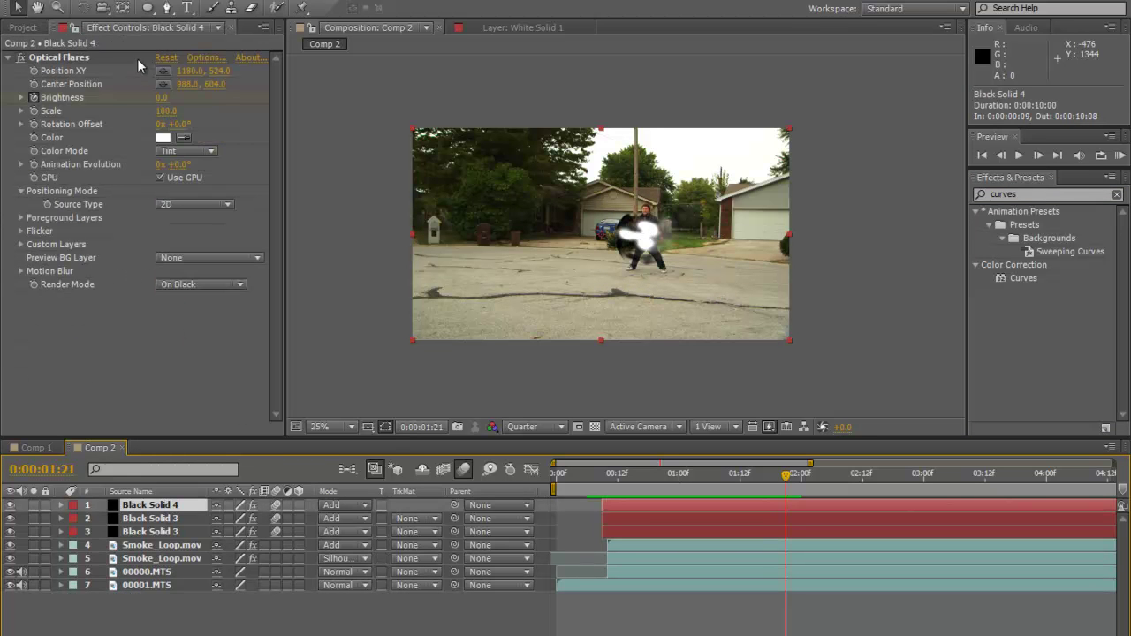
{"action": "left_click", "coordinate": [133, 0]}
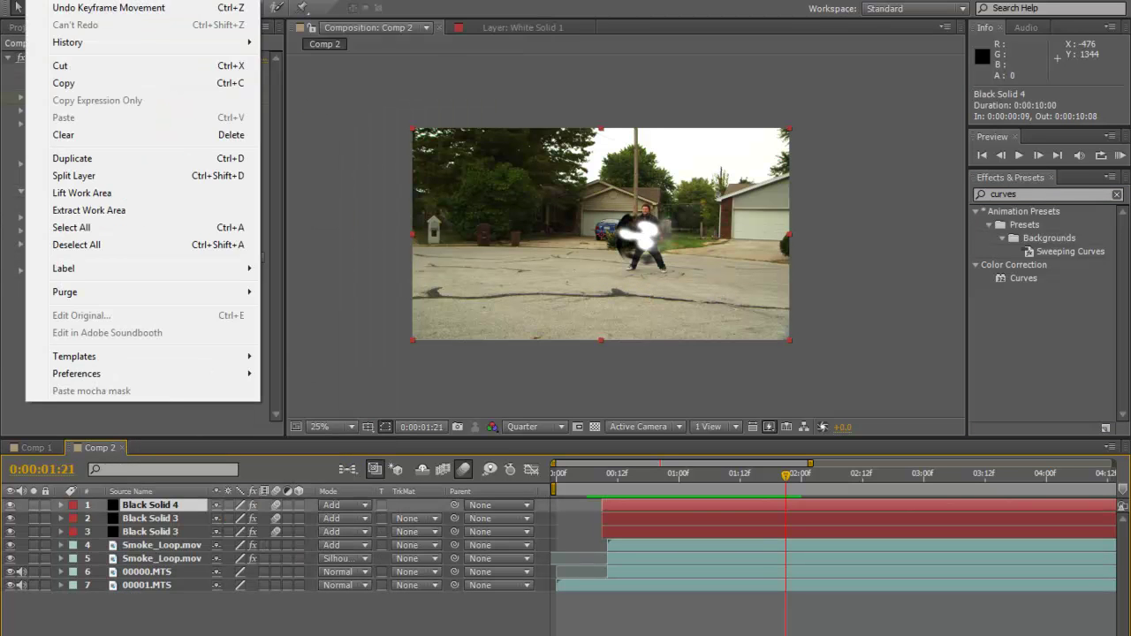
{"action": "mouse_move", "coordinate": [140, 9]}
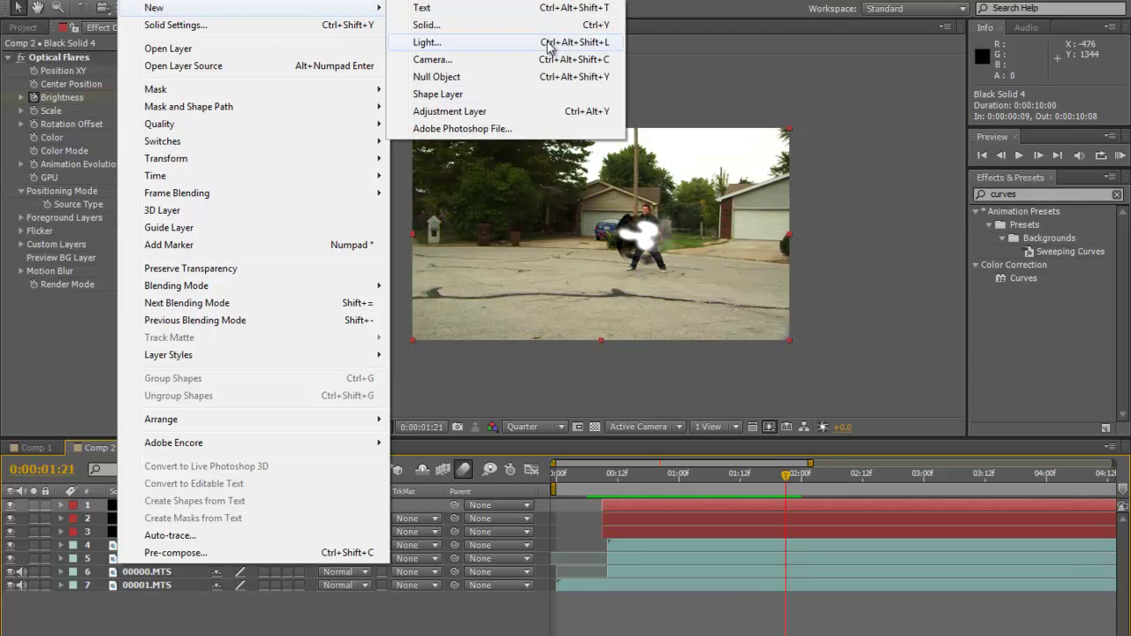
{"action": "left_click", "coordinate": [485, 117]}
{"action": "left_click_drag", "start_coordinate": [137, 511], "coordinate": [139, 553]}
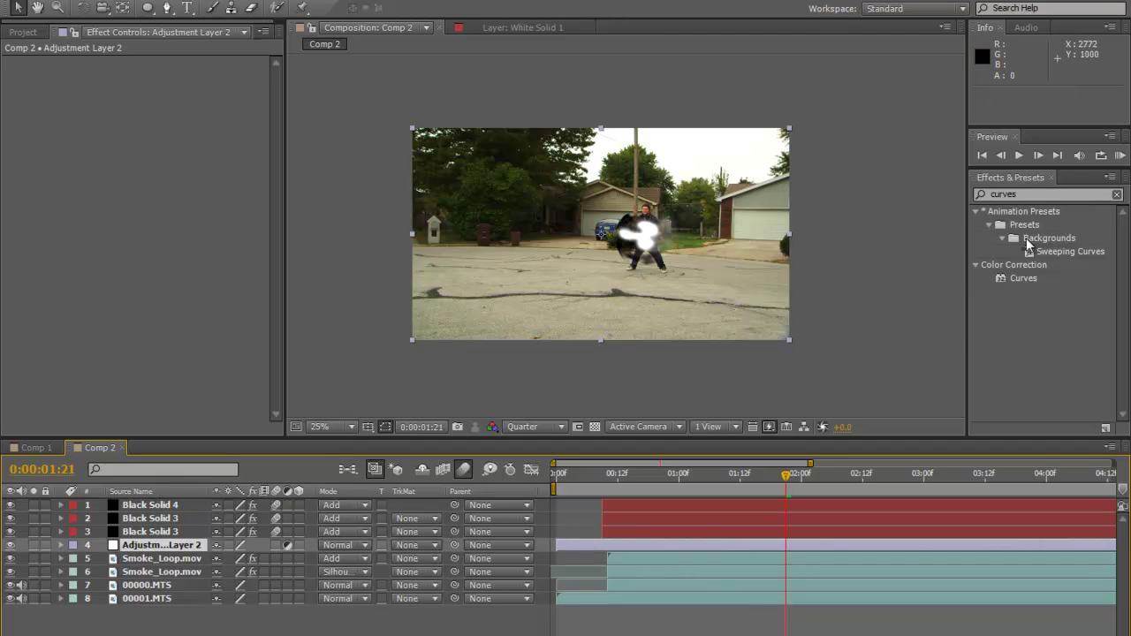
Step: Apply Curves to the adjustment layer and shape an RGB S-curve with darker shadows, brighter upper midtones and a lowered white point
{"action": "left_click_drag", "start_coordinate": [1004, 281], "coordinate": [588, 543]}
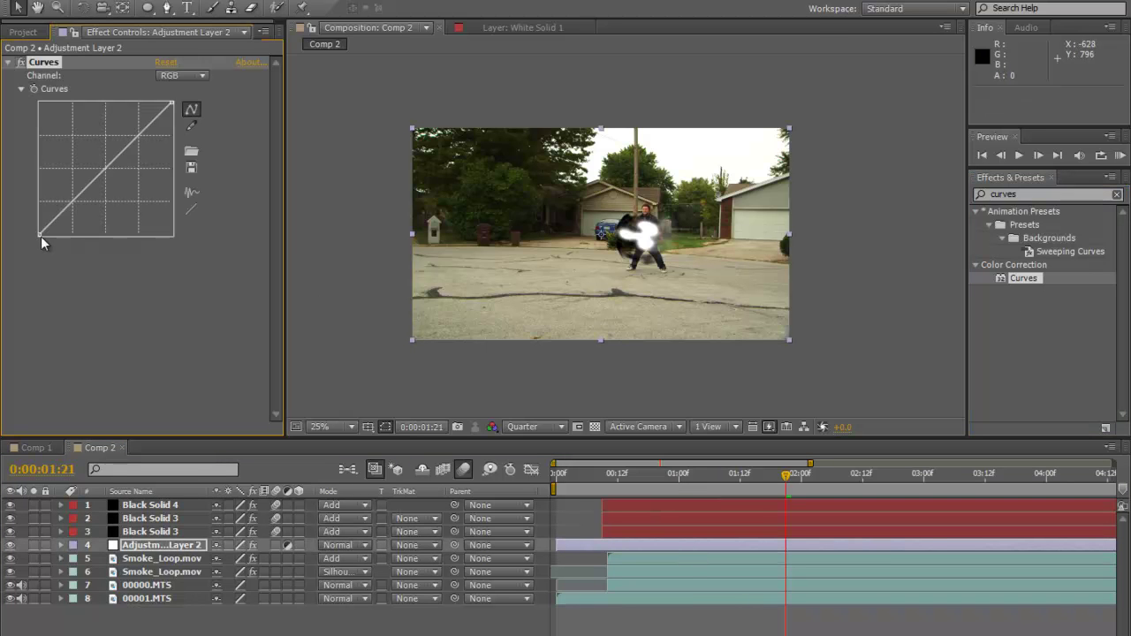
{"action": "left_click_drag", "start_coordinate": [39, 237], "coordinate": [44, 249]}
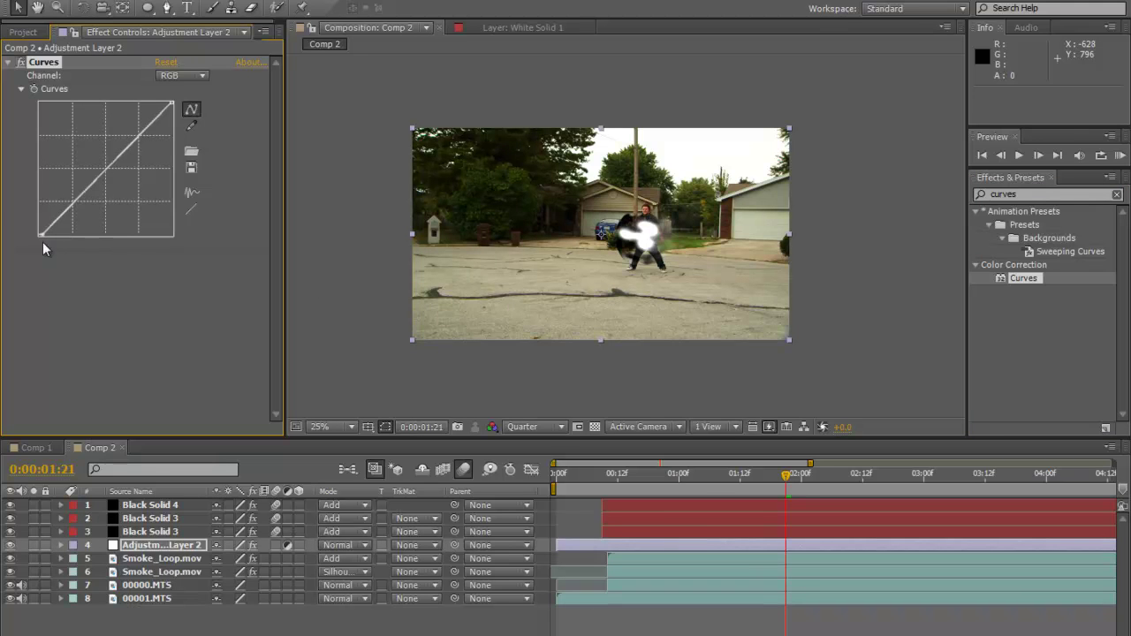
{"action": "left_click_drag", "start_coordinate": [68, 203], "coordinate": [75, 213]}
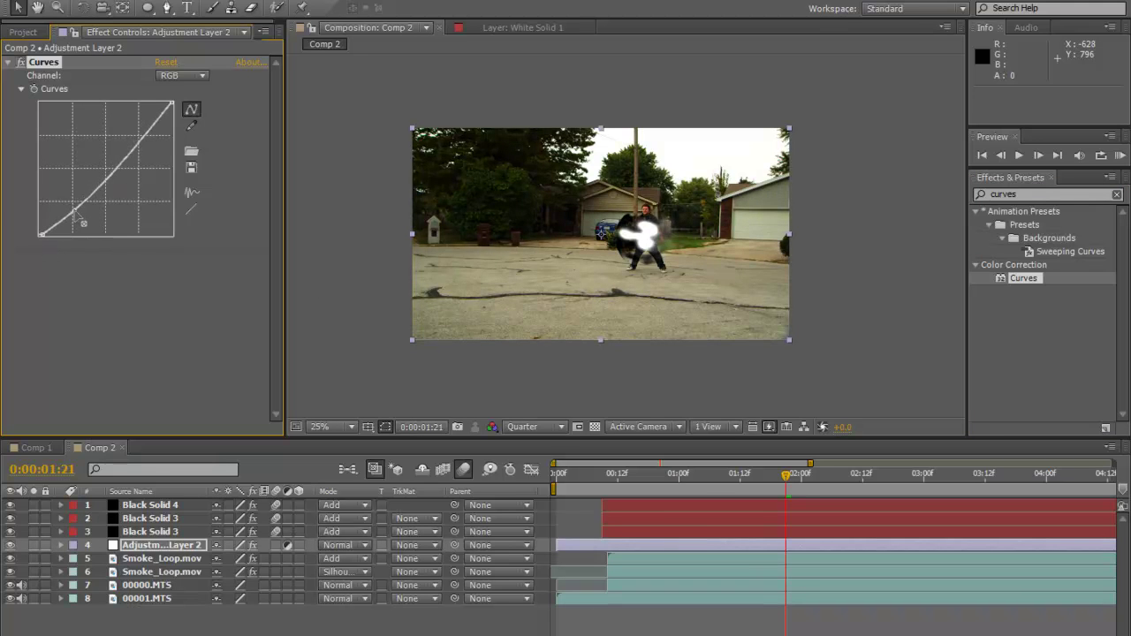
{"action": "left_click", "coordinate": [152, 120]}
{"action": "left_click_drag", "start_coordinate": [144, 132], "coordinate": [131, 150]}
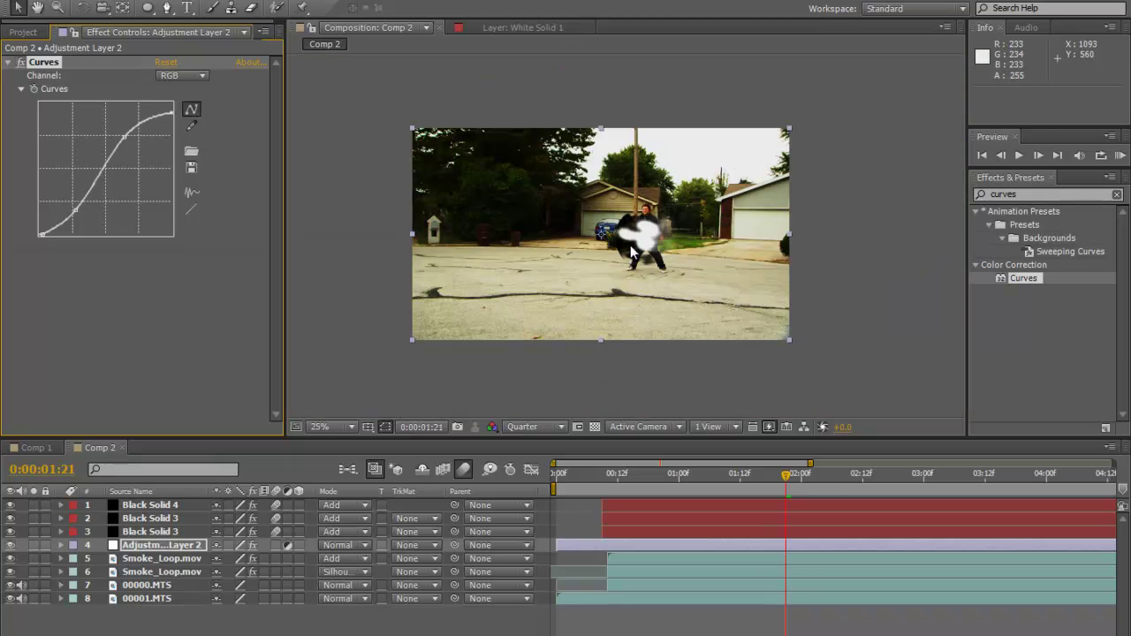
Step: Set the preview resolution to Half and magnify the composition view to 50% around the man
{"action": "left_click", "coordinate": [539, 427]}
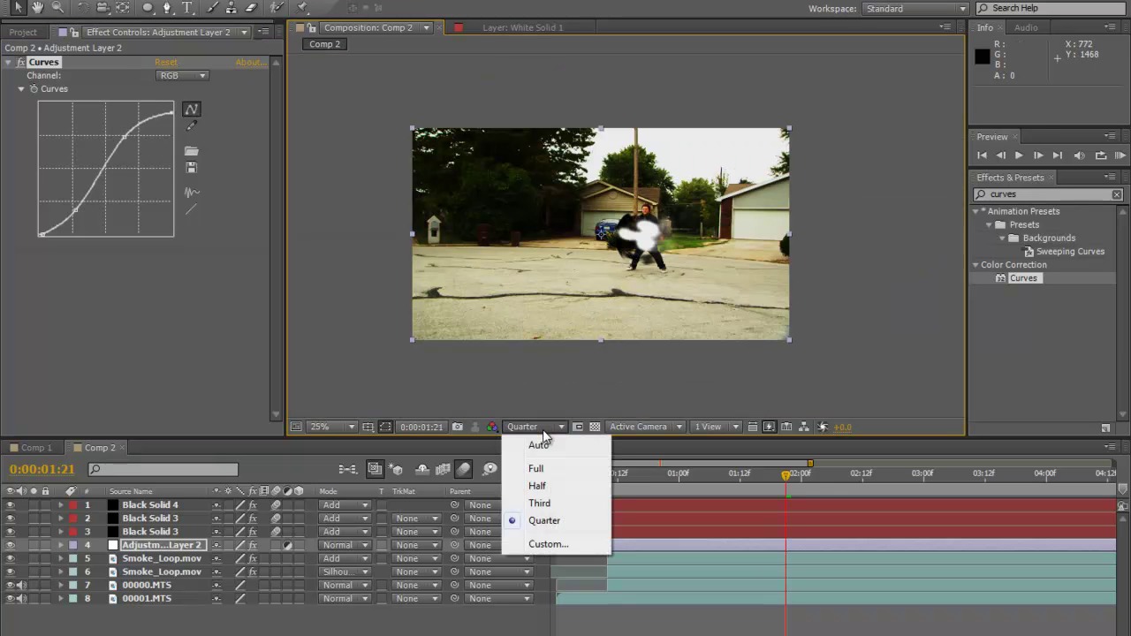
{"action": "left_click", "coordinate": [537, 485]}
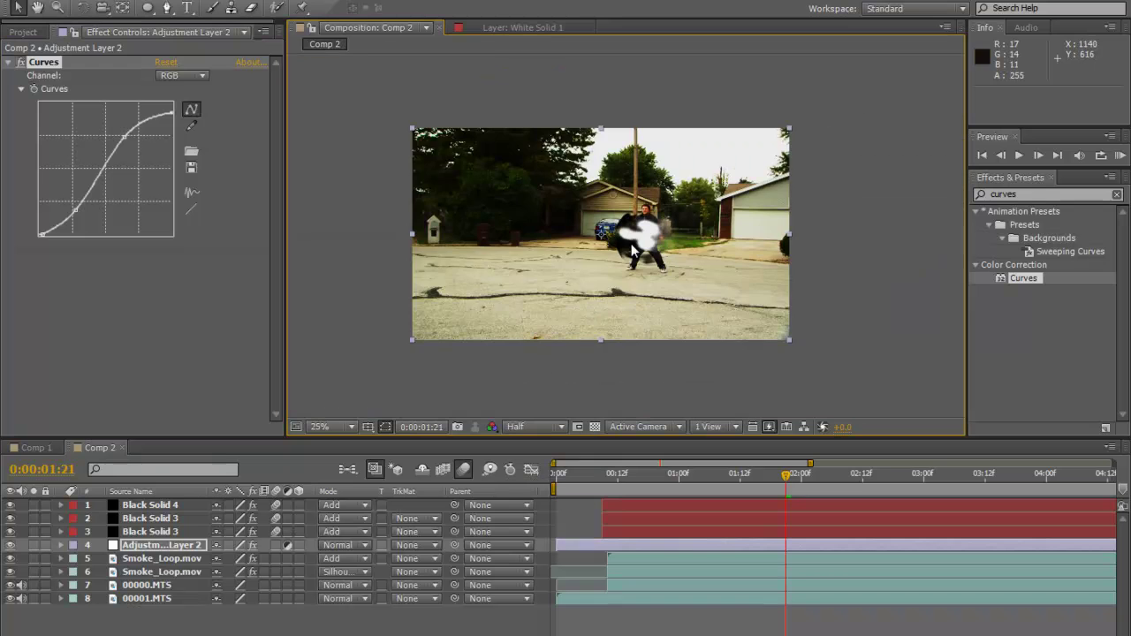
{"action": "scroll", "coordinate": [631, 243], "scroll_direction": "up", "scroll_amount": 2}
{"action": "left_click_drag", "start_coordinate": [612, 233], "coordinate": [700, 248]}
Step: Apply Hue/Saturation to the adjustment layer and set the Yellows channel's saturation to -51
{"action": "double_click", "coordinate": [1036, 193]}
{"action": "type", "text": "sat"}
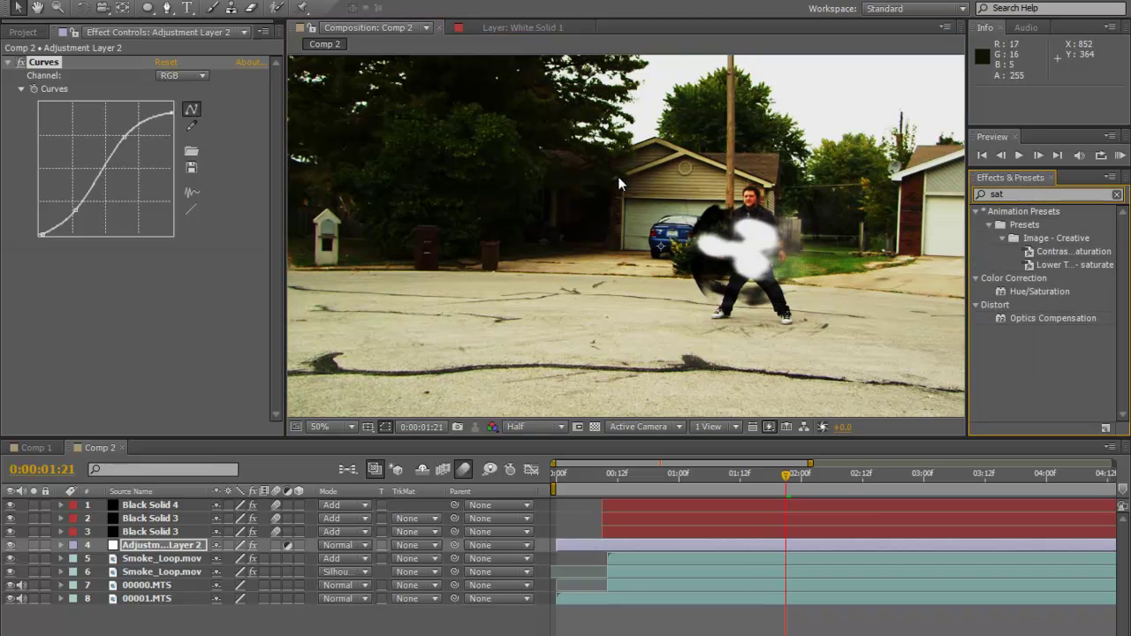
{"action": "left_click_drag", "start_coordinate": [1008, 292], "coordinate": [591, 544]}
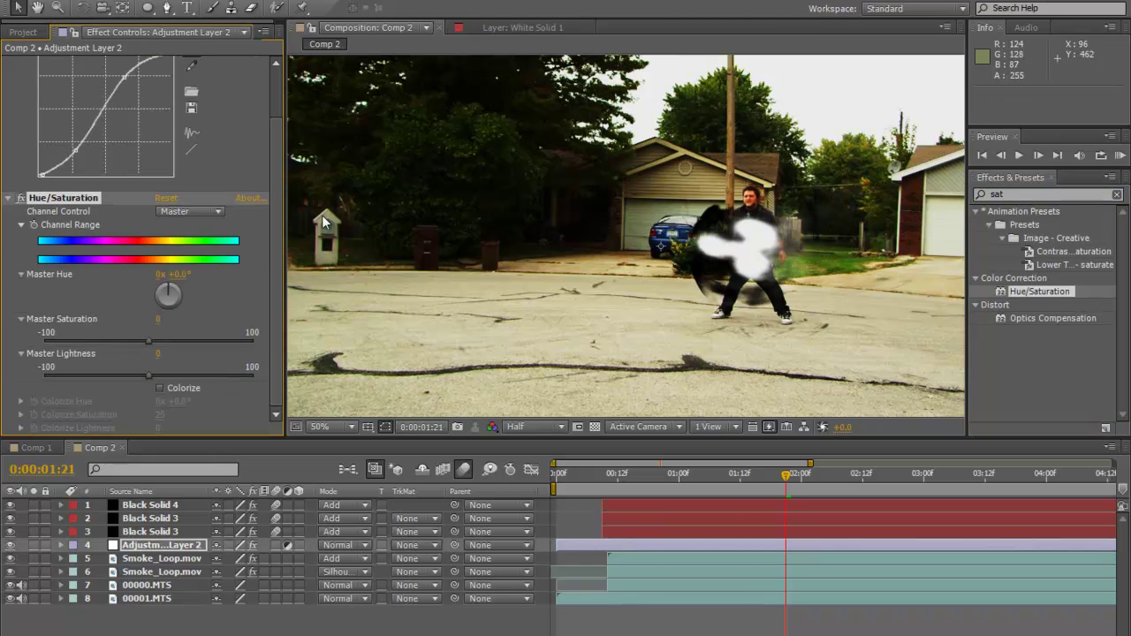
{"action": "left_click", "coordinate": [201, 211]}
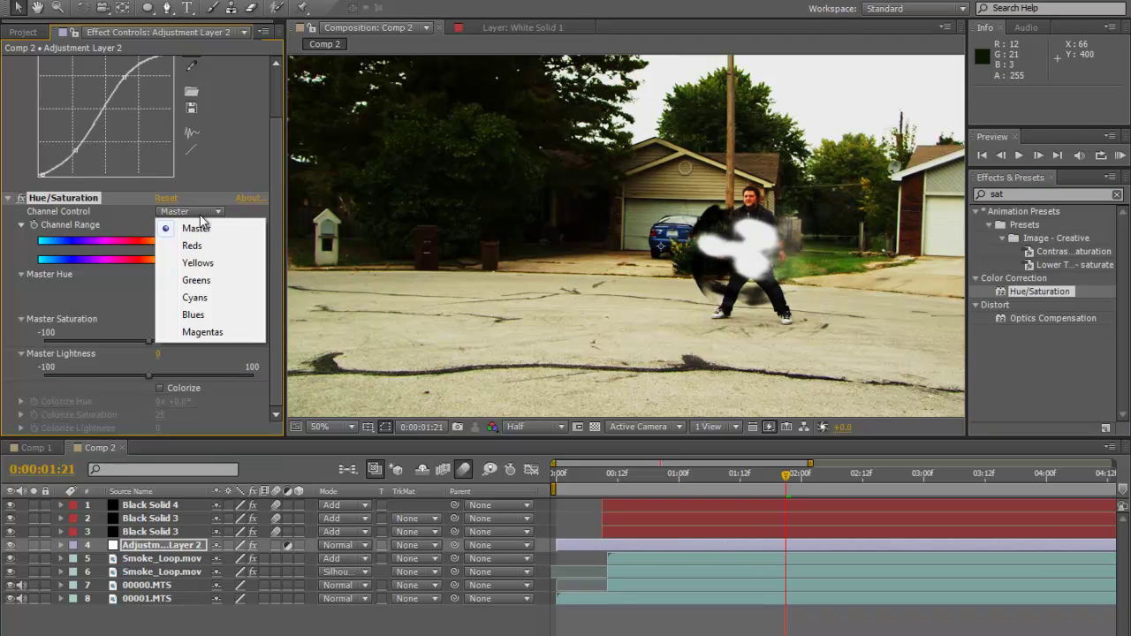
{"action": "left_click", "coordinate": [198, 263]}
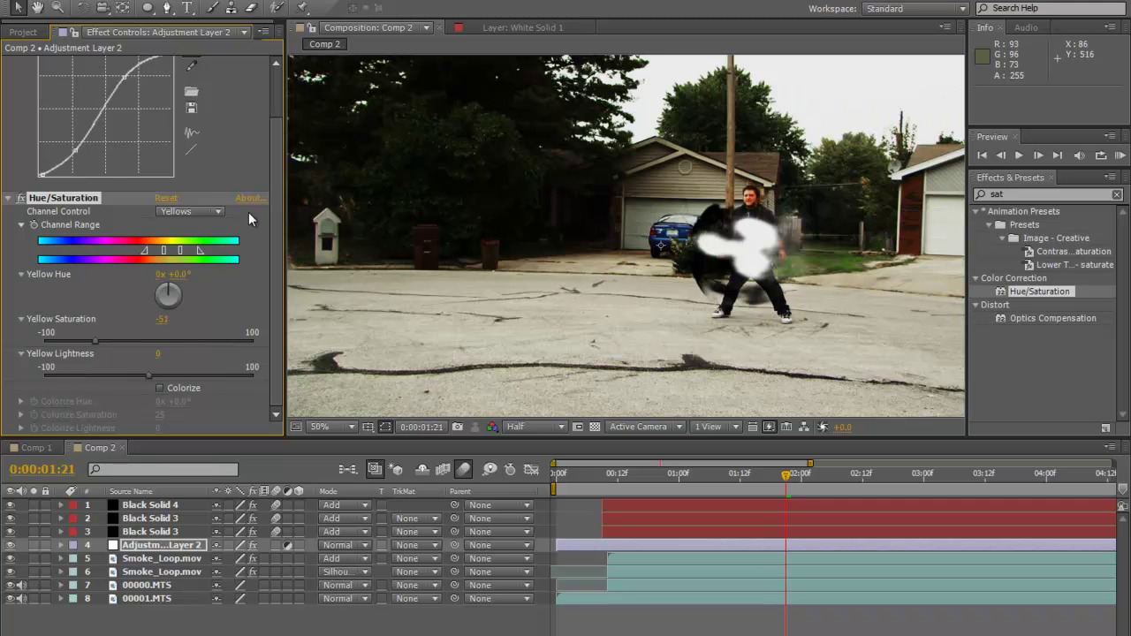
Step: Lower the Reds channel's saturation and set the Greens channel's saturation to 34
{"action": "left_click", "coordinate": [189, 211]}
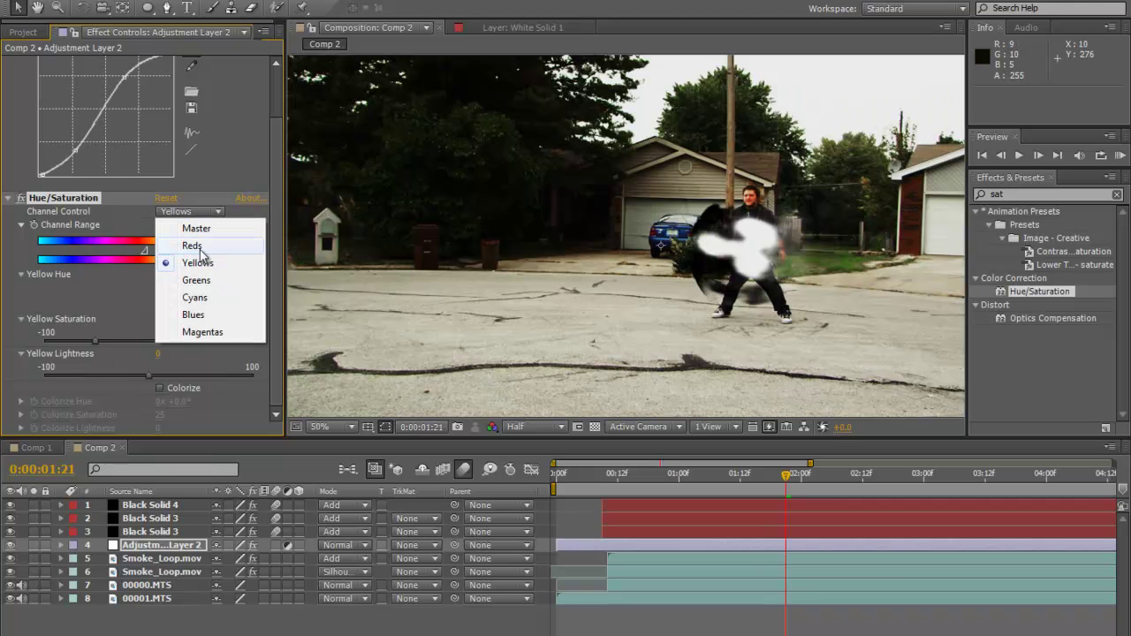
{"action": "left_click", "coordinate": [195, 245]}
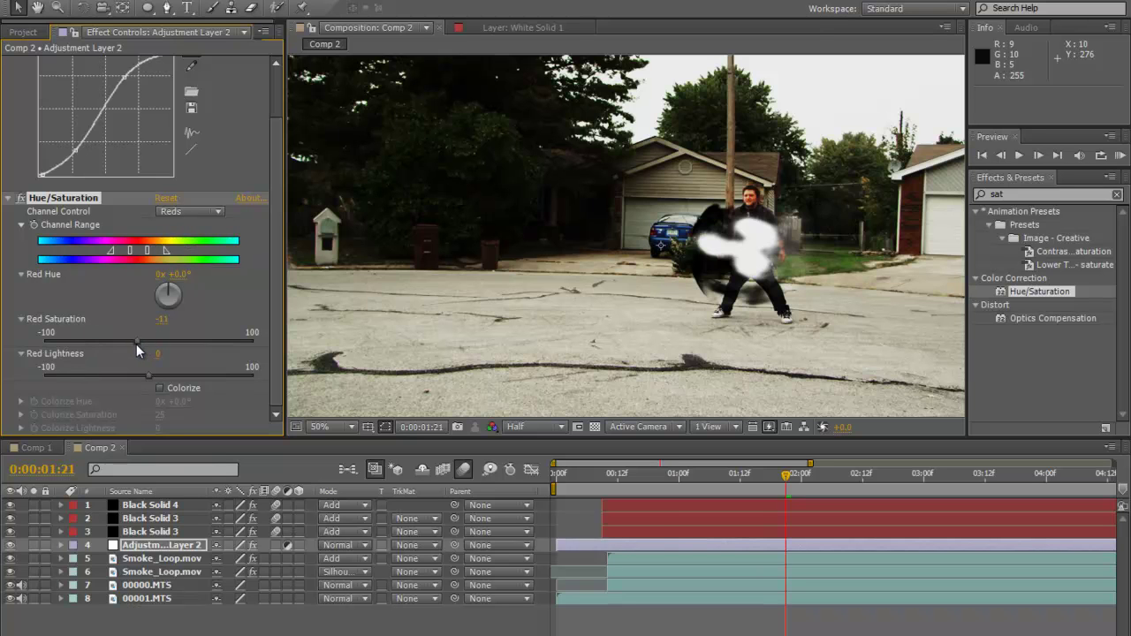
{"action": "left_click_drag", "start_coordinate": [113, 345], "coordinate": [71, 341]}
{"action": "left_click", "coordinate": [191, 211]}
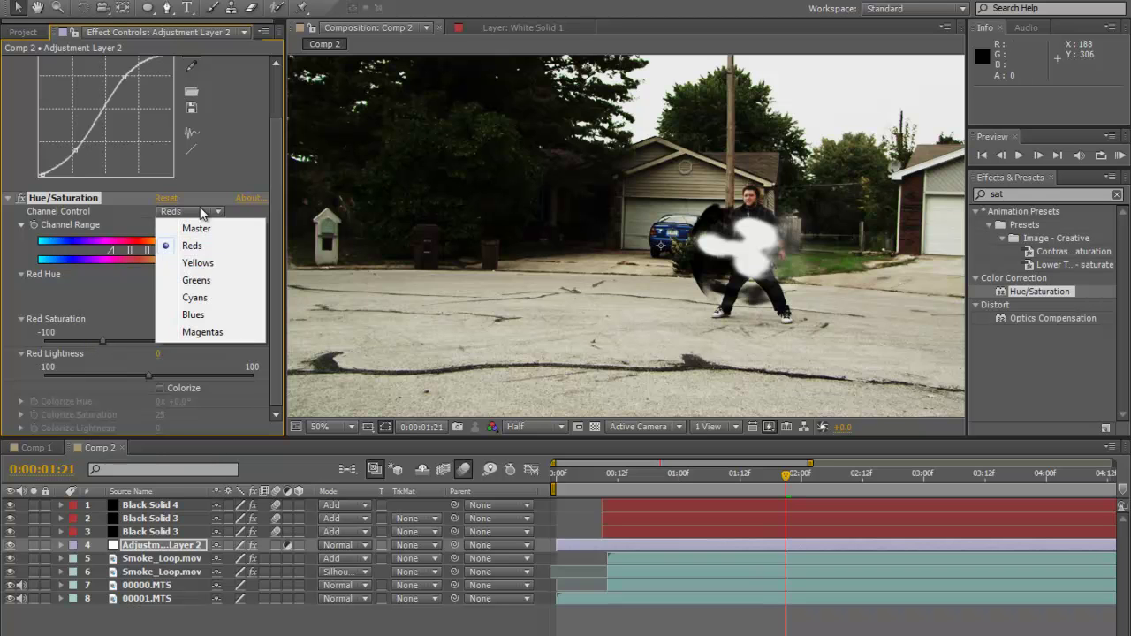
{"action": "left_click", "coordinate": [196, 280]}
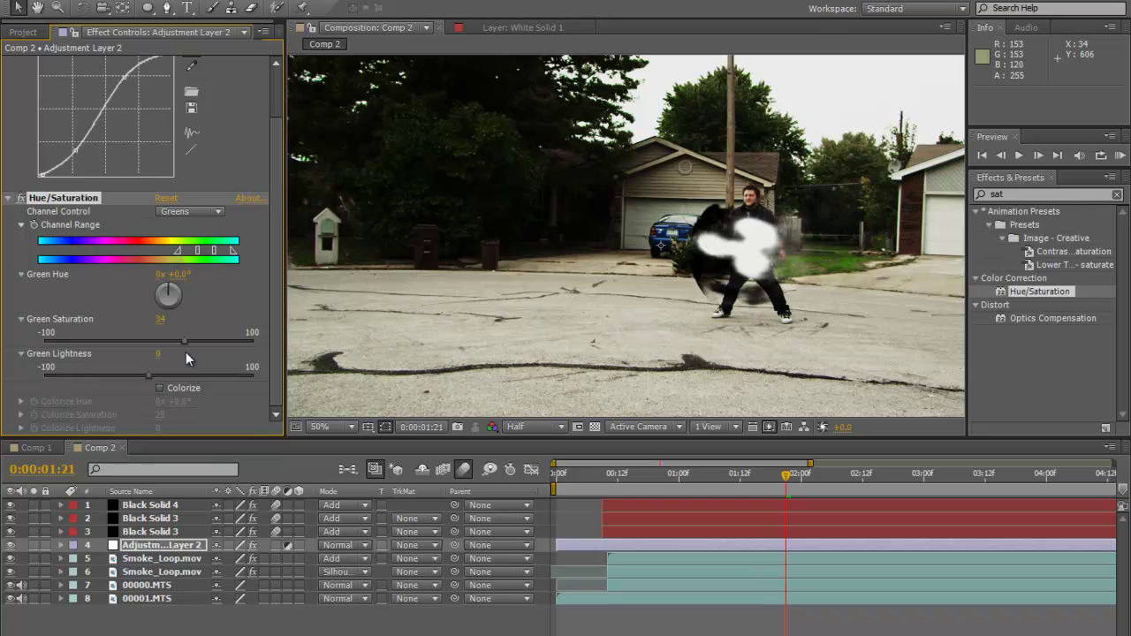
Step: Set the Greens channel's saturation to 40 and check the grade over the whole frame and up close
{"action": "scroll", "coordinate": [501, 244], "scroll_direction": "down", "scroll_amount": 1}
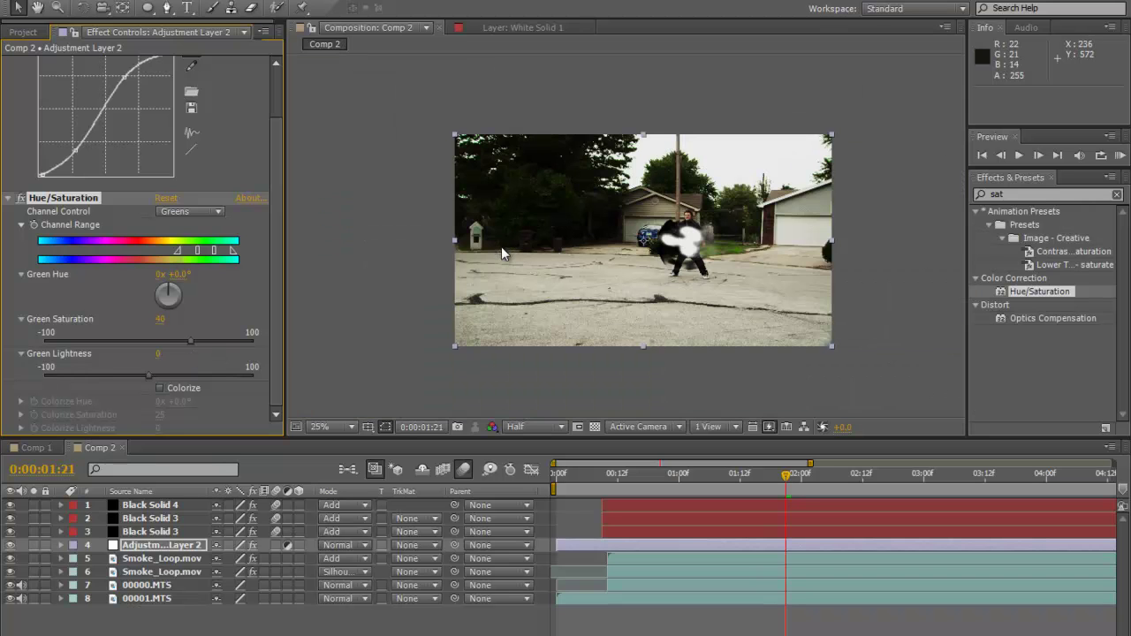
{"action": "scroll", "coordinate": [523, 239], "scroll_direction": "up", "scroll_amount": 1}
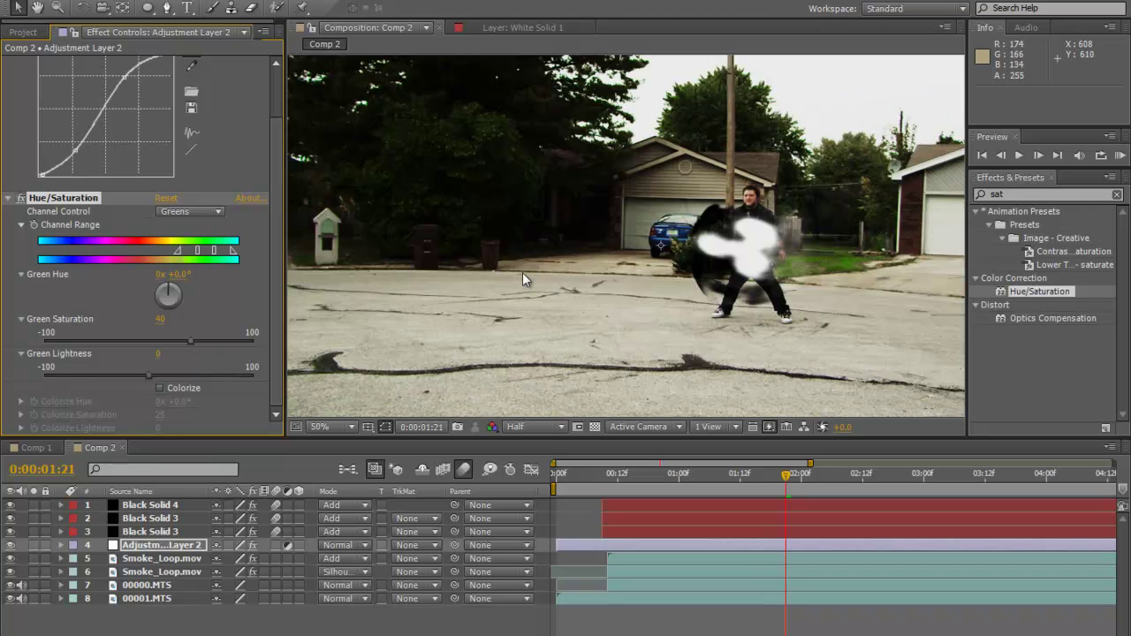
{"action": "scroll", "coordinate": [571, 191], "scroll_direction": "down", "scroll_amount": 1}
{"action": "scroll", "coordinate": [575, 208], "scroll_direction": "up", "scroll_amount": 1}
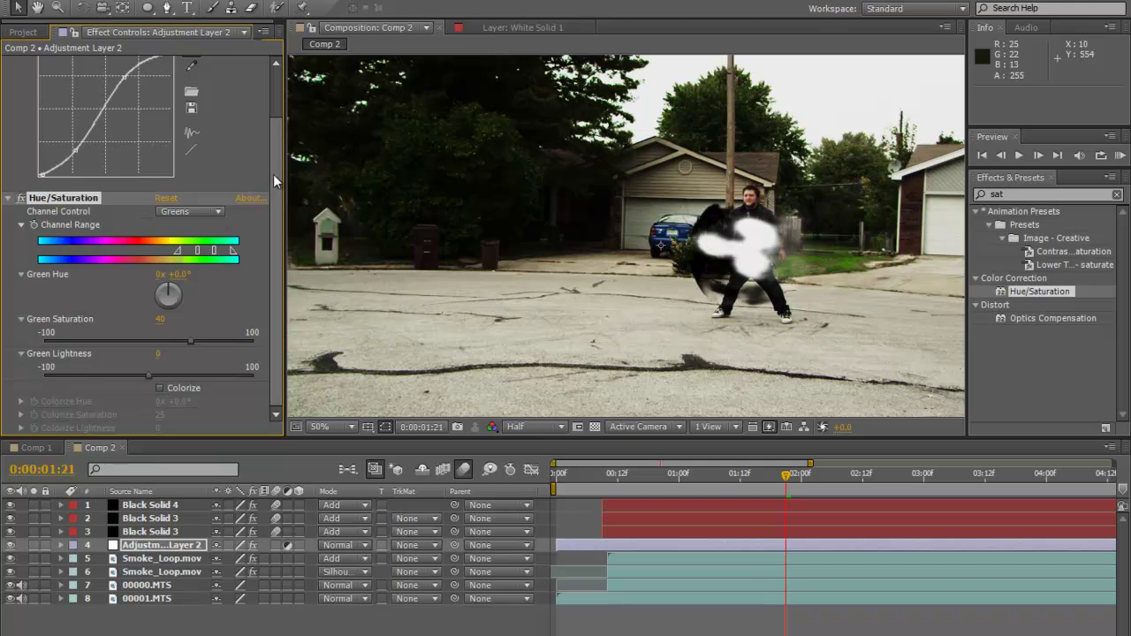
Step: Add a new adjustment layer at the top of the layer stack and apply the Tritone effect to it
{"action": "left_click", "coordinate": [148, 2]}
{"action": "mouse_move", "coordinate": [150, 9]}
{"action": "left_click", "coordinate": [456, 112]}
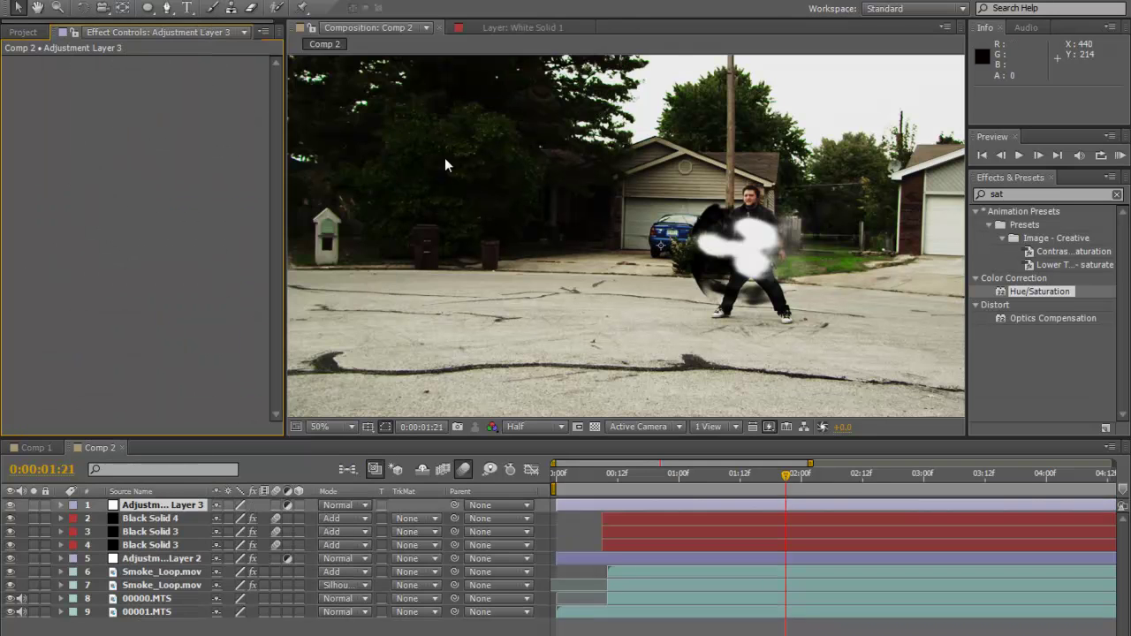
{"action": "mouse_move", "coordinate": [153, 509]}
{"action": "left_mouse_down"}
{"action": "mouse_move", "coordinate": [155, 539]}
{"action": "mouse_move", "coordinate": [154, 509]}
{"action": "left_mouse_up"}
{"action": "key", "text": "ctrl+5"}
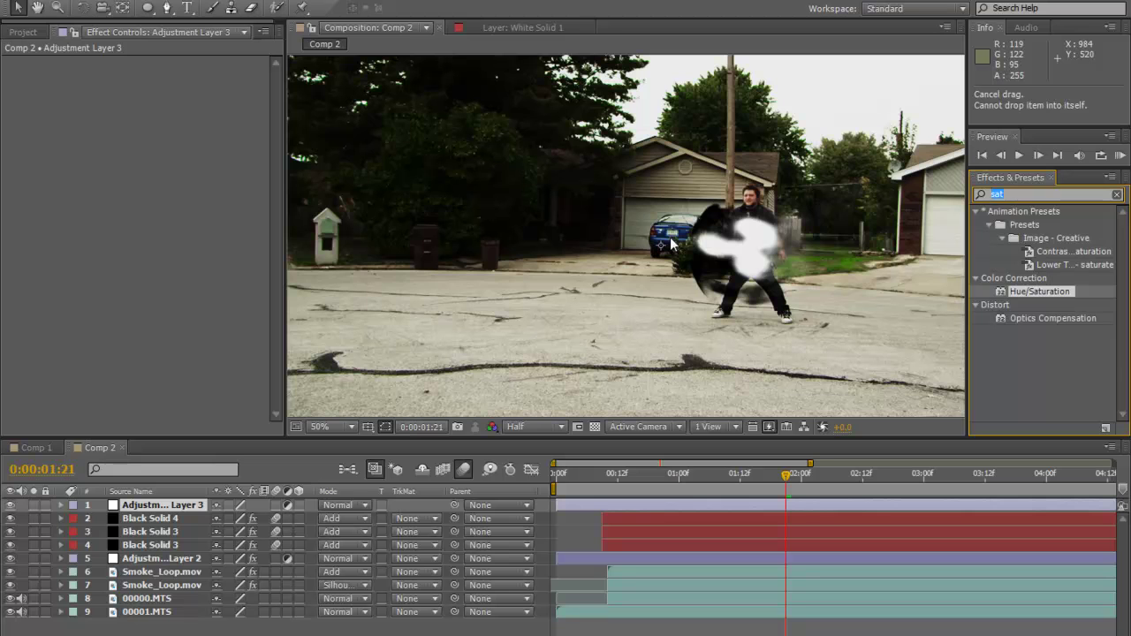
{"action": "type", "text": "trit"}
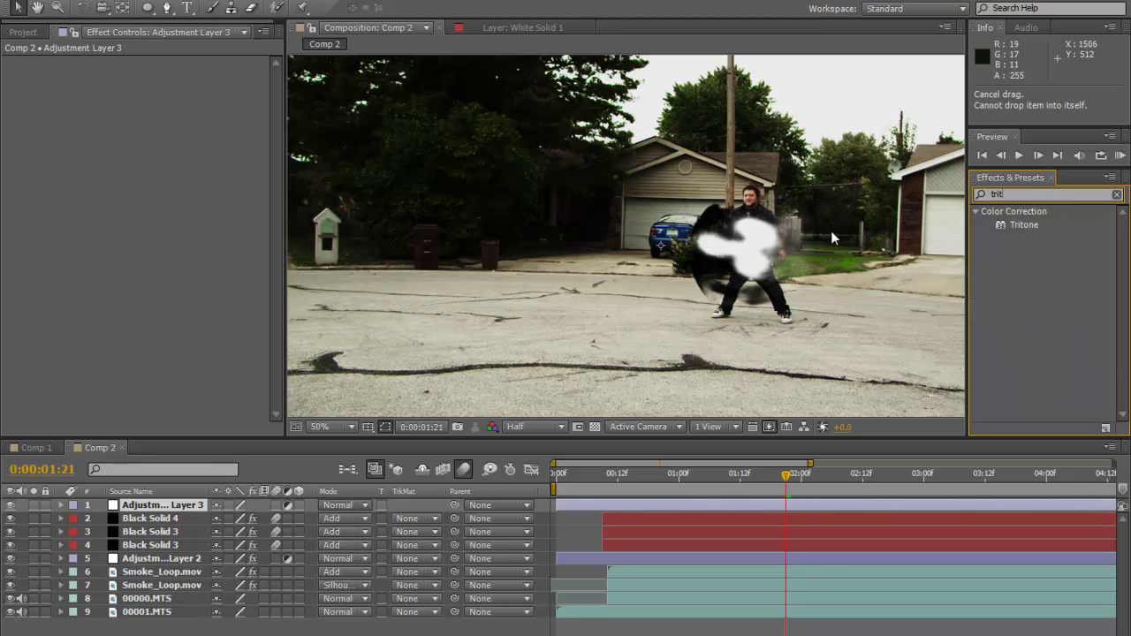
{"action": "left_click_drag", "start_coordinate": [1003, 225], "coordinate": [675, 501]}
Step: Change Tritone's midtones color to a dark blue, about 1E506F
{"action": "scroll", "coordinate": [562, 251], "scroll_direction": "down", "scroll_amount": 1}
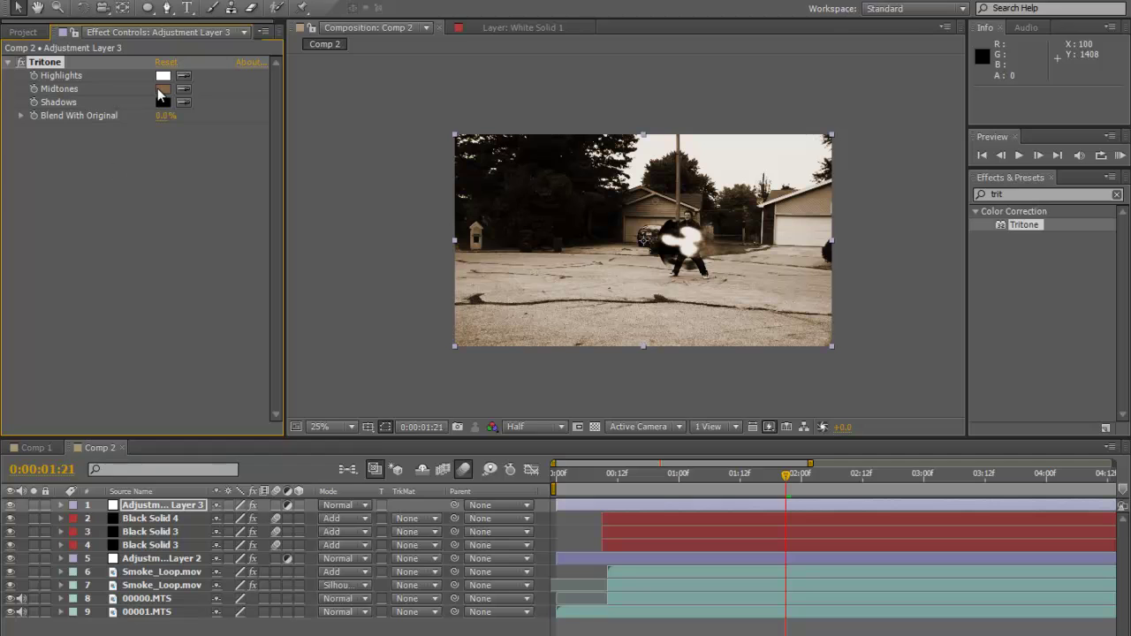
{"action": "left_click", "coordinate": [162, 88]}
{"action": "left_click", "coordinate": [377, 383]}
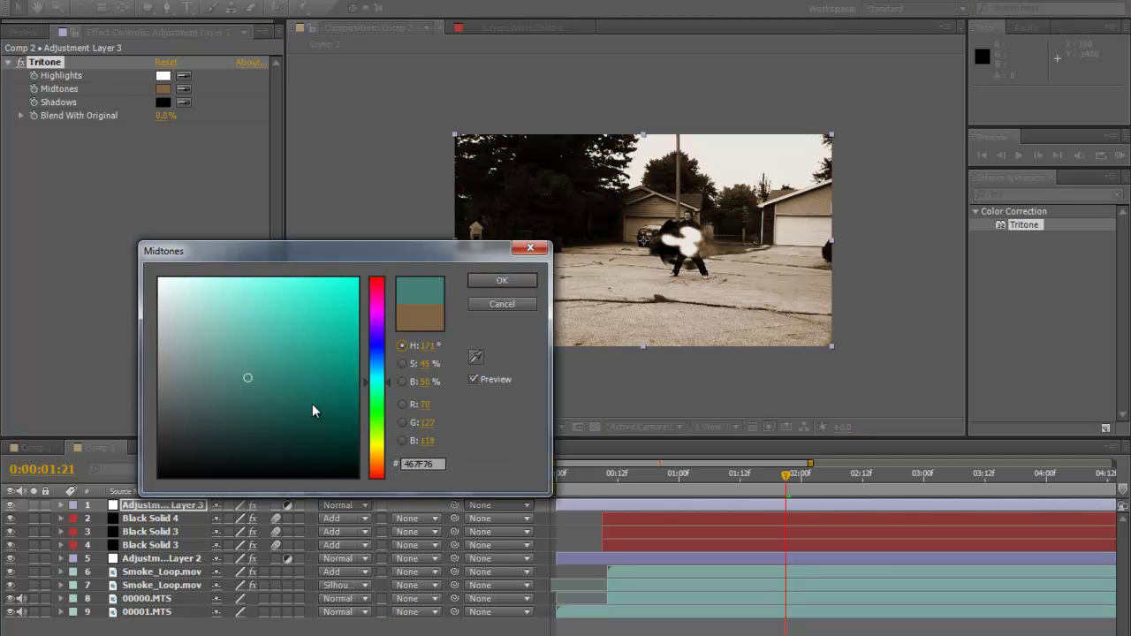
{"action": "left_click", "coordinate": [384, 370]}
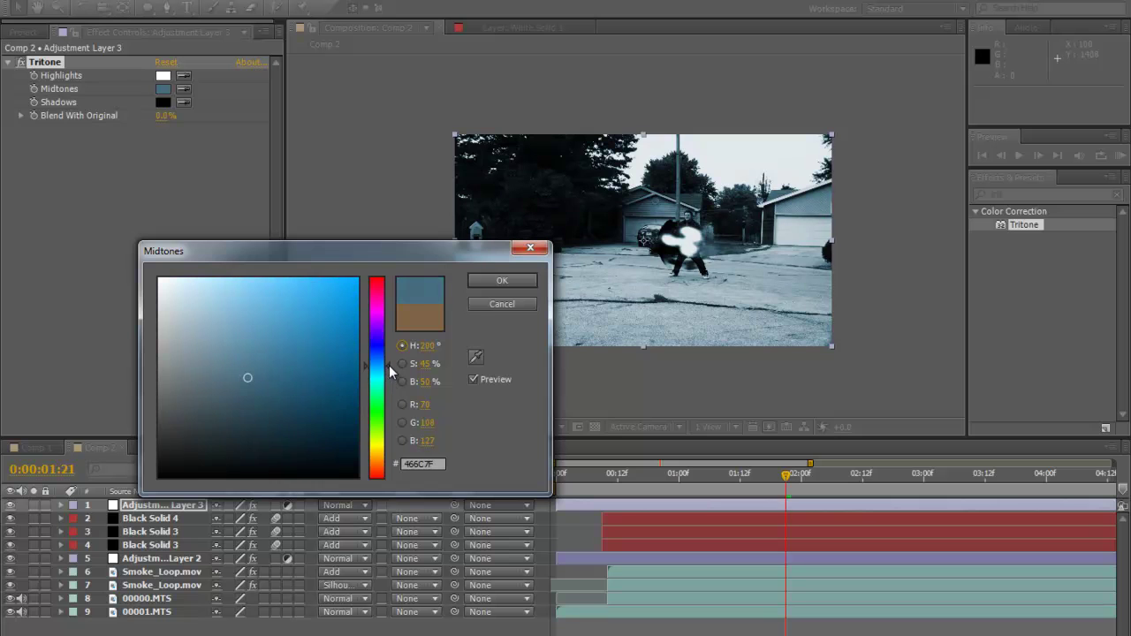
{"action": "left_click", "coordinate": [267, 395]}
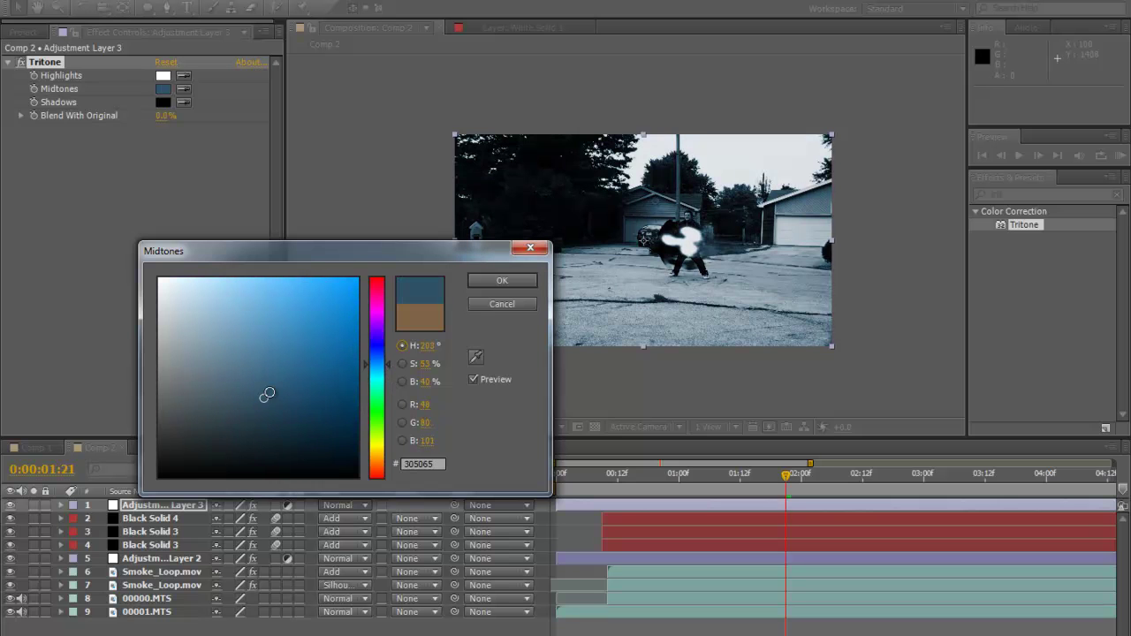
{"action": "left_click", "coordinate": [272, 386]}
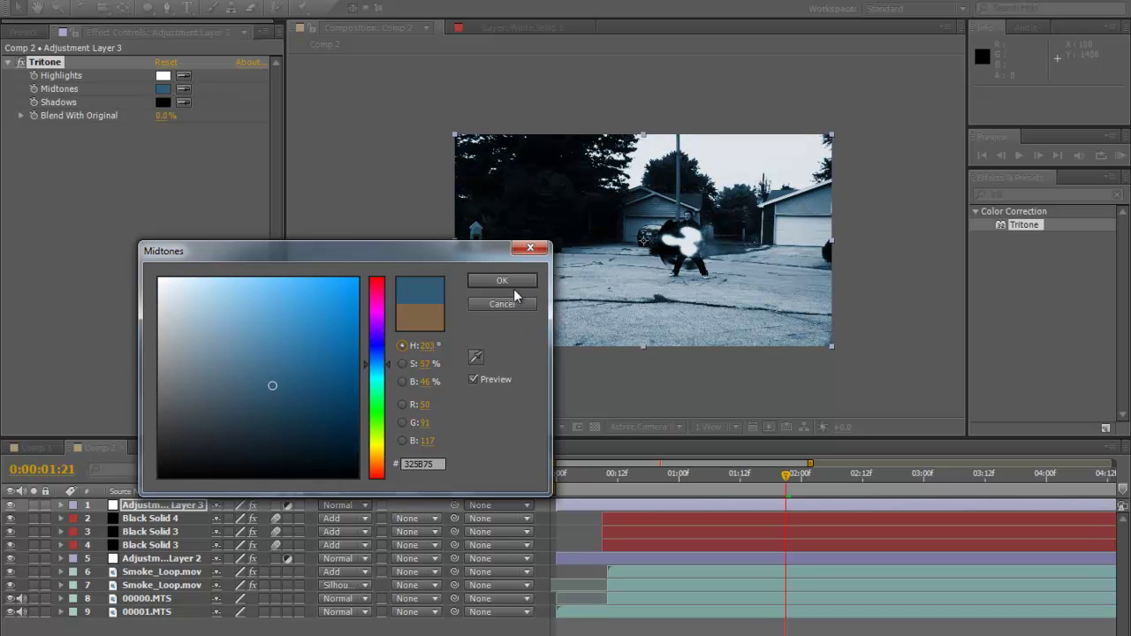
{"action": "left_click", "coordinate": [286, 385]}
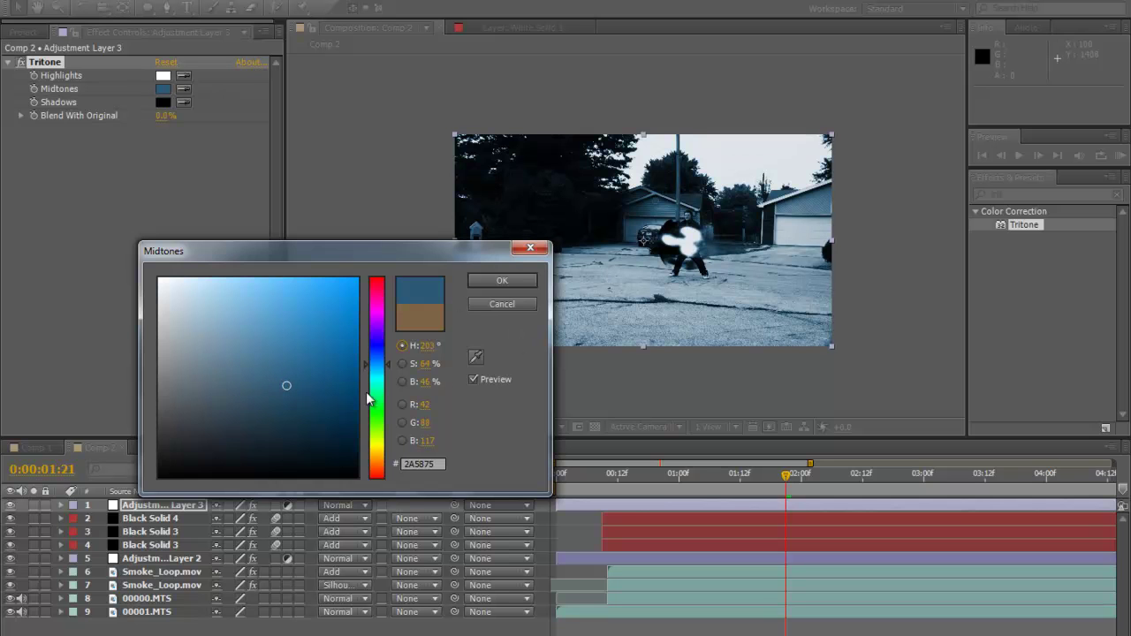
{"action": "left_click", "coordinate": [309, 385]}
{"action": "left_click", "coordinate": [303, 389]}
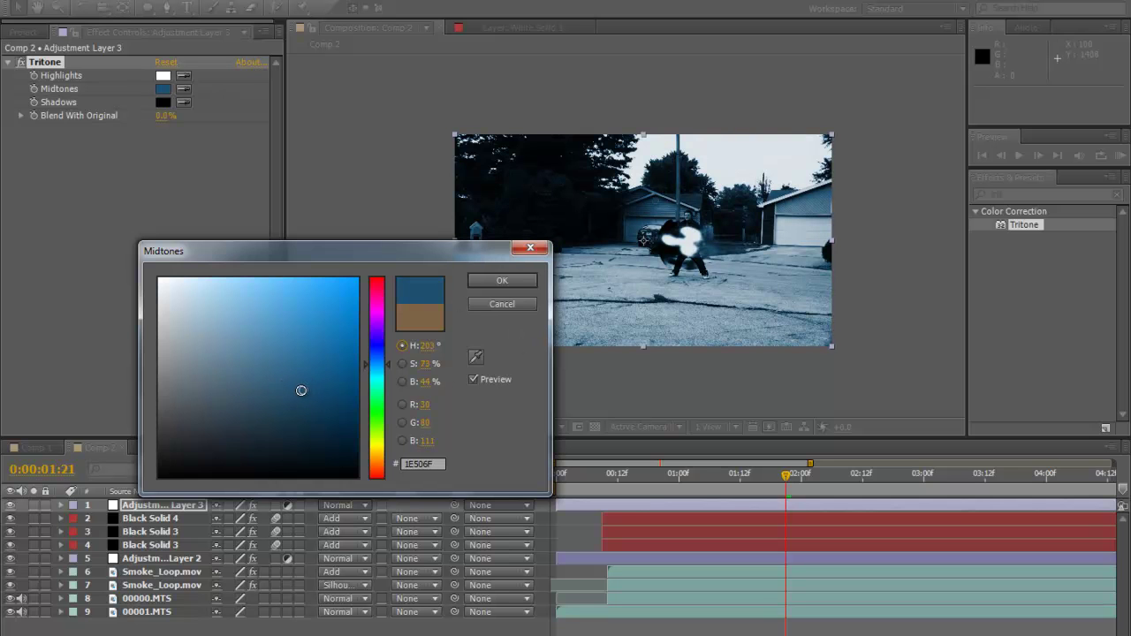
{"action": "left_click", "coordinate": [504, 281]}
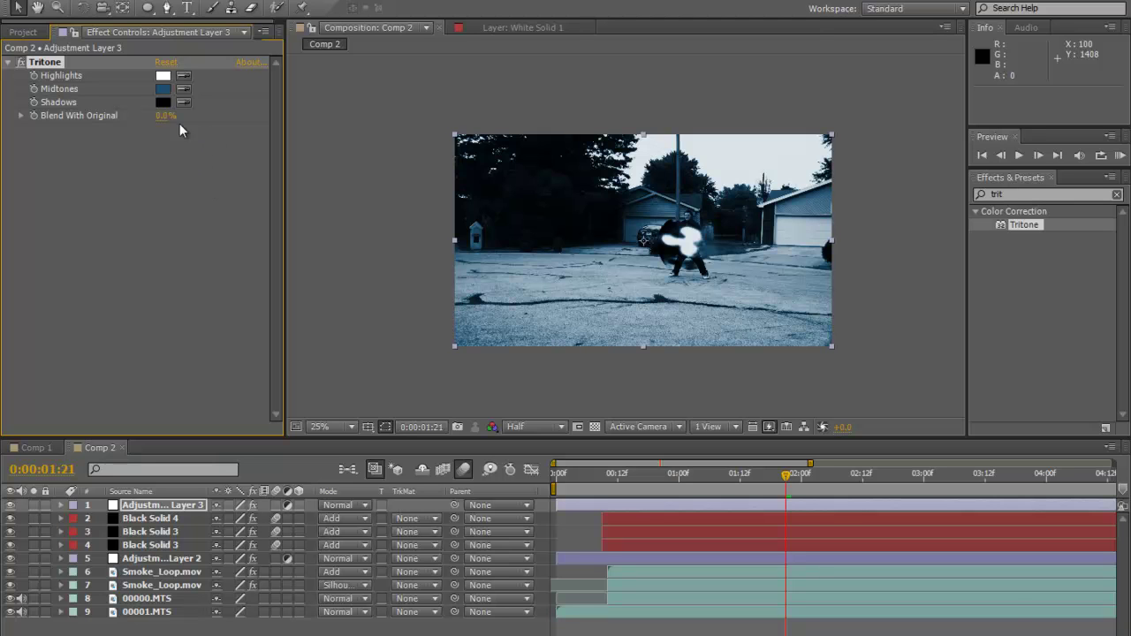
Step: Set Tritone's Blend With Original to 65% and check the grade on the full frame
{"action": "left_click_drag", "start_coordinate": [180, 116], "coordinate": [244, 109]}
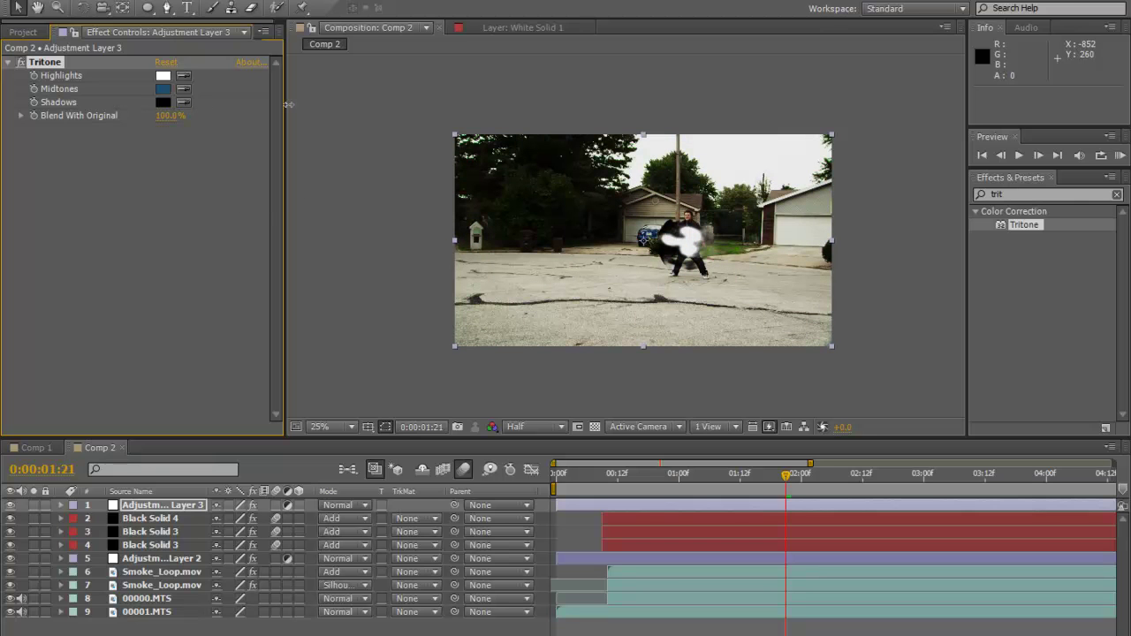
{"action": "left_click_drag", "start_coordinate": [288, 105], "coordinate": [277, 111]}
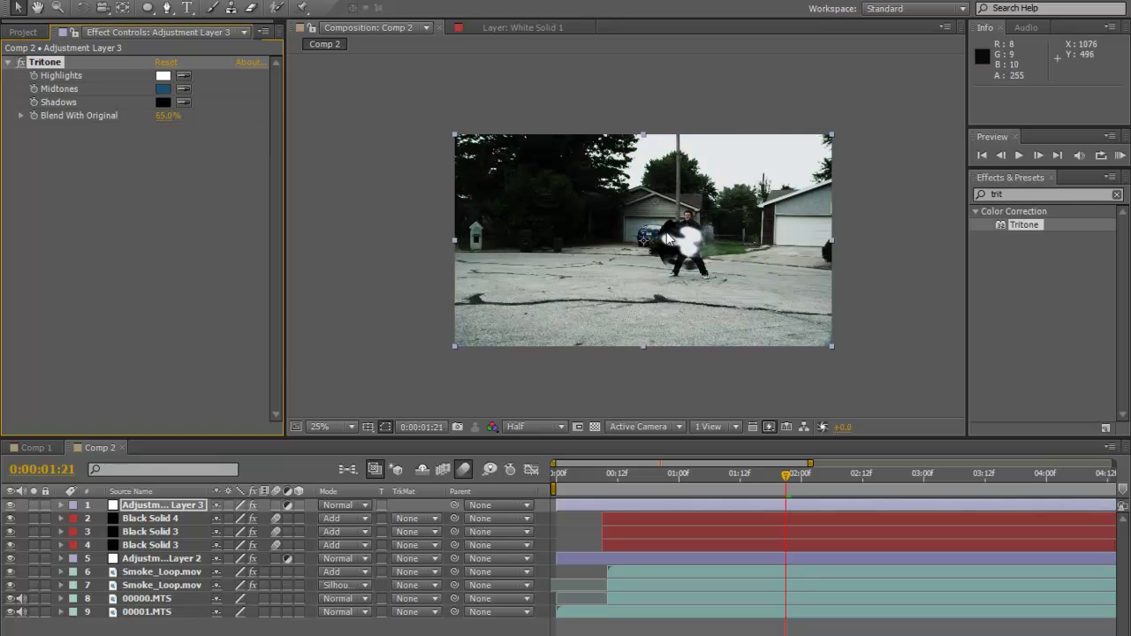
{"action": "key", "text": "period"}
{"action": "key", "text": "period"}
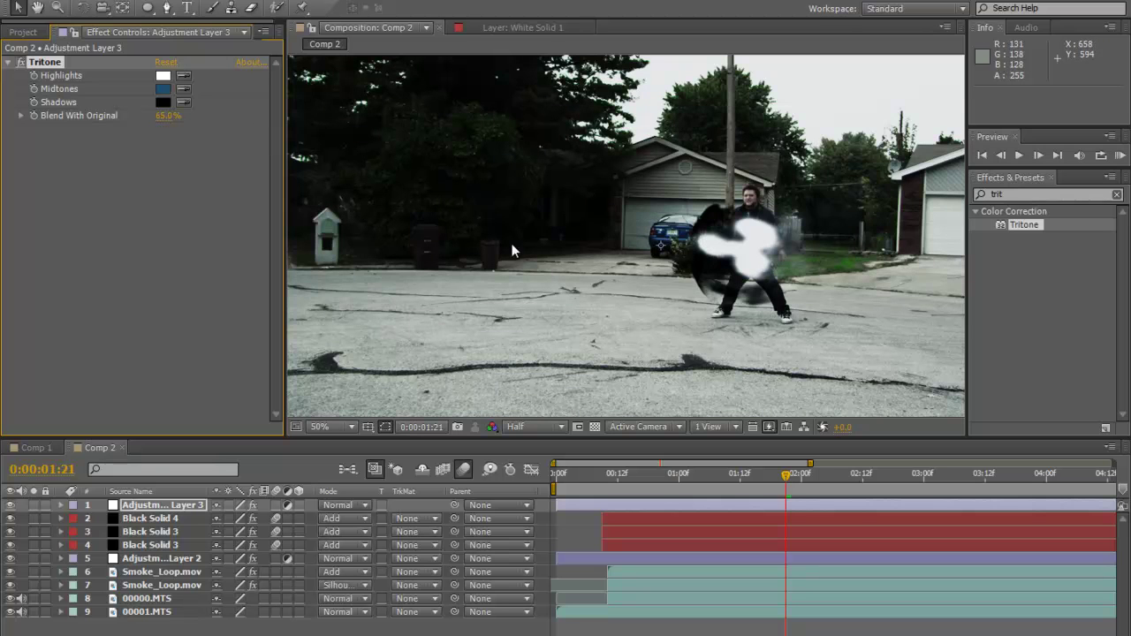
{"action": "key", "text": "comma"}
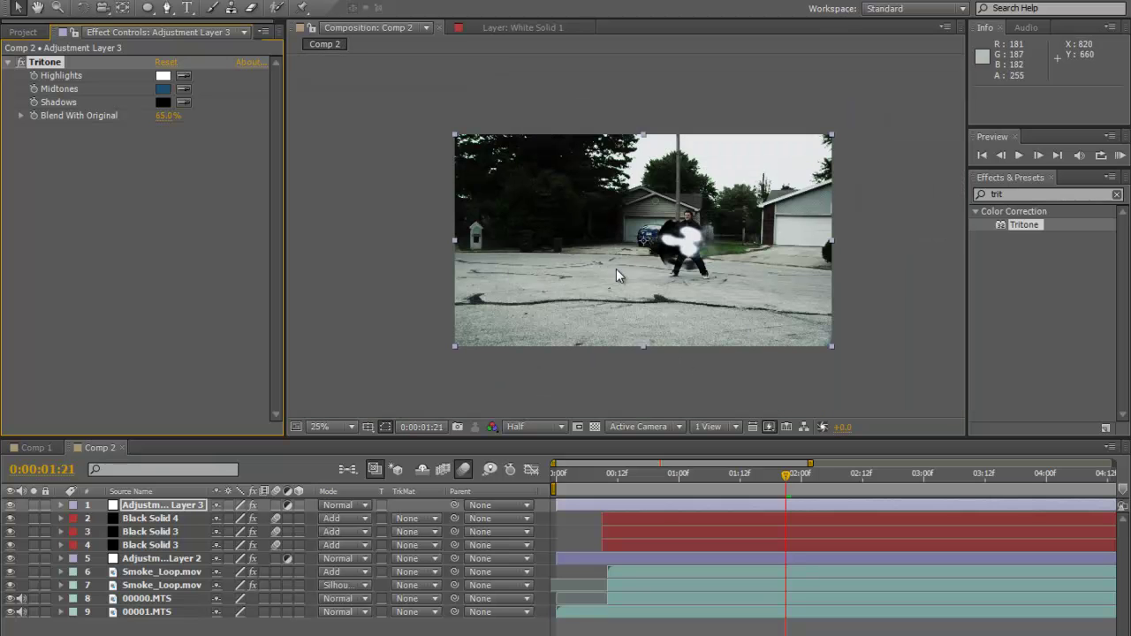
Step: Set the preview resolution to Full and examine the graded smoke around the man at 100% and on the whole frame
{"action": "key", "text": "period"}
{"action": "key", "text": "period"}
{"action": "left_click_drag", "start_coordinate": [782, 212], "coordinate": [671, 232]}
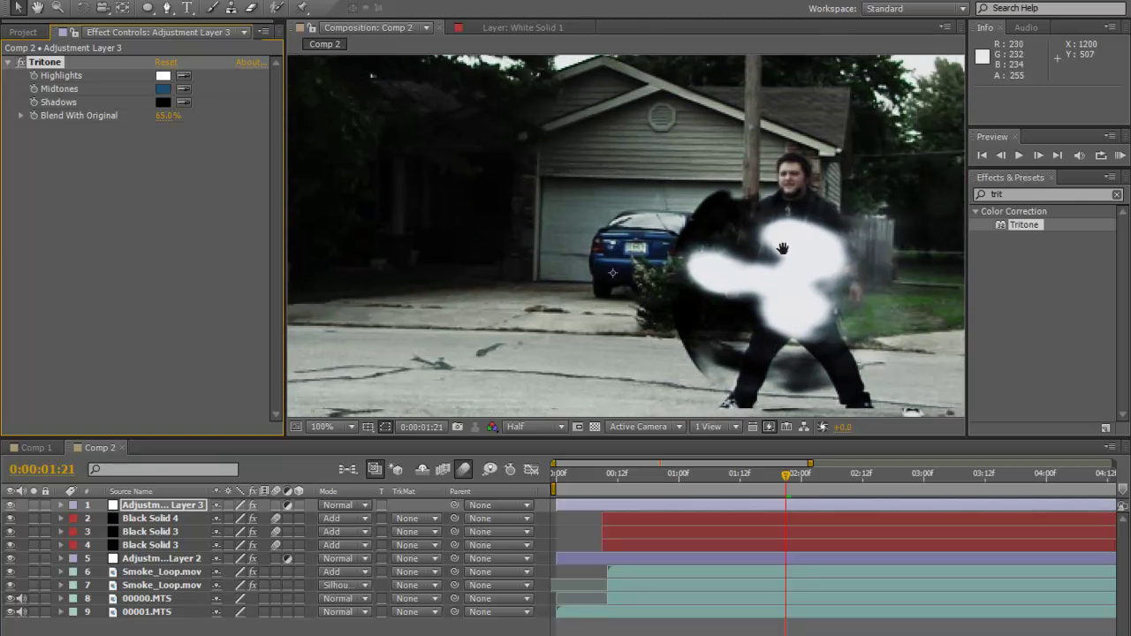
{"action": "left_click", "coordinate": [534, 427]}
{"action": "left_click", "coordinate": [541, 473]}
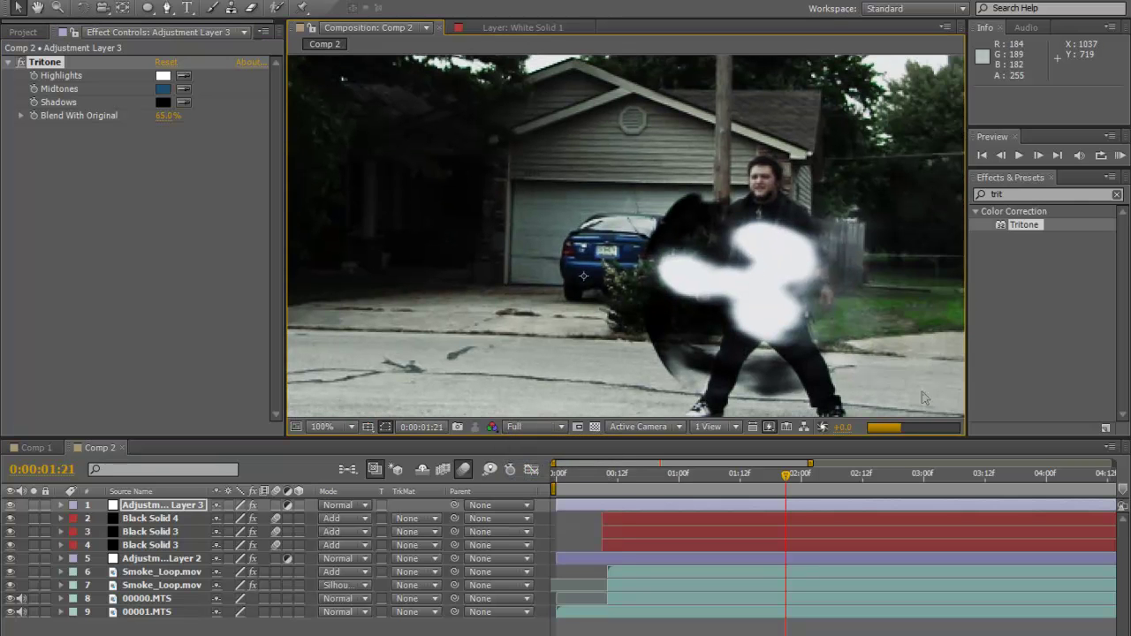
{"action": "scroll", "coordinate": [636, 252], "scroll_direction": "down", "scroll_amount": 4}
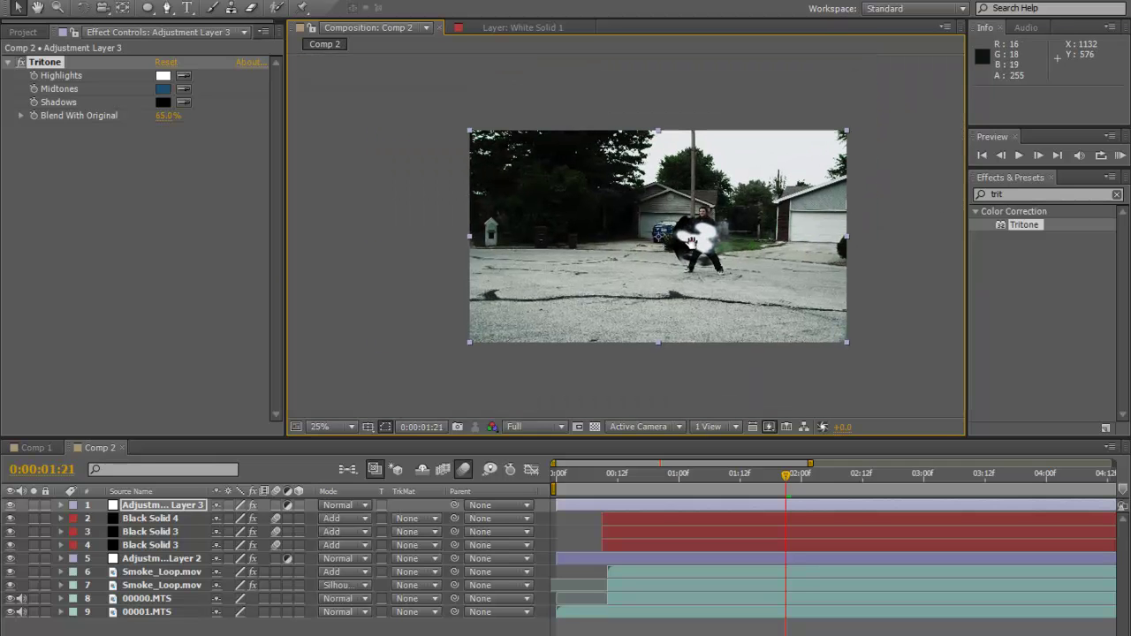
{"action": "scroll", "coordinate": [676, 255], "scroll_direction": "up", "scroll_amount": 2}
{"action": "scroll", "coordinate": [677, 255], "scroll_direction": "down", "scroll_amount": 1}
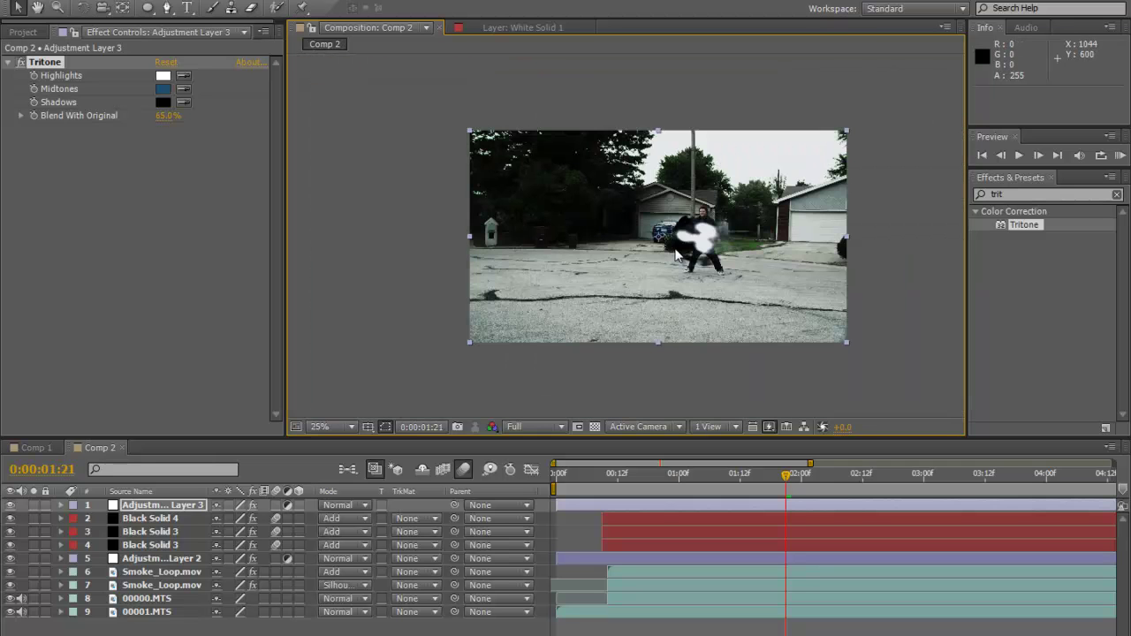
{"action": "scroll", "coordinate": [676, 254], "scroll_direction": "up", "scroll_amount": 1}
{"action": "scroll", "coordinate": [676, 255], "scroll_direction": "down", "scroll_amount": 1}
Step: Preview the graded composition from the first frame, then stop playback and move the current time to 0:00:00:06
{"action": "left_click", "coordinate": [597, 479]}
{"action": "left_click", "coordinate": [556, 485]}
{"action": "key", "text": "KP_0"}
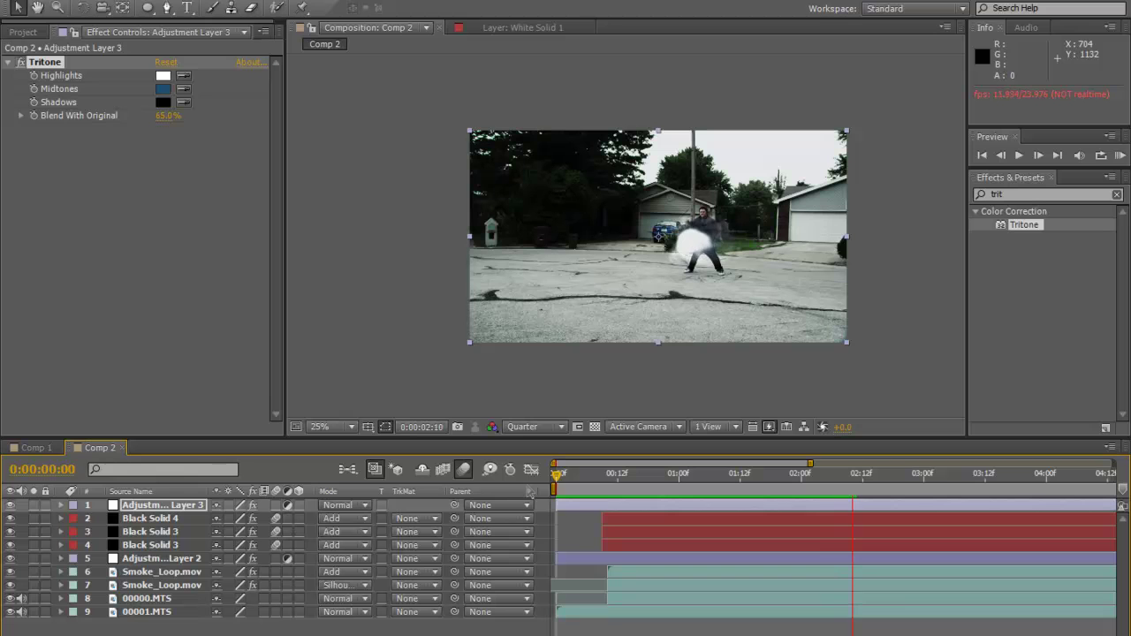
{"action": "left_click", "coordinate": [589, 477]}
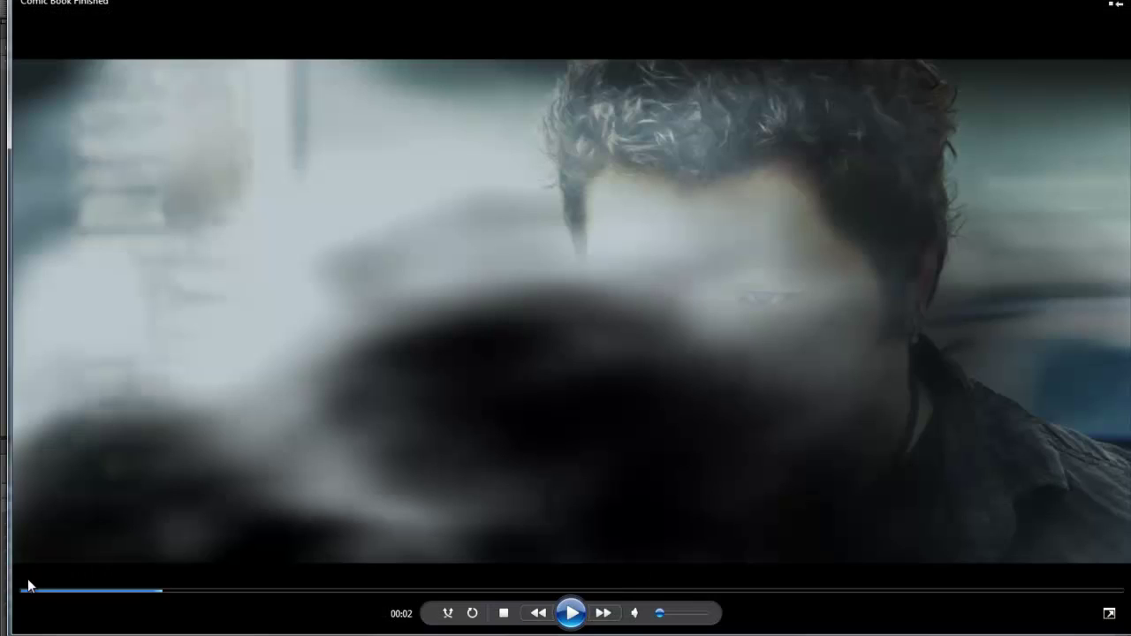
Step: Switch to the media player and replay the Comic Book Finished video from its start, pausing on the smoke burst
{"action": "left_click", "coordinate": [28, 599]}
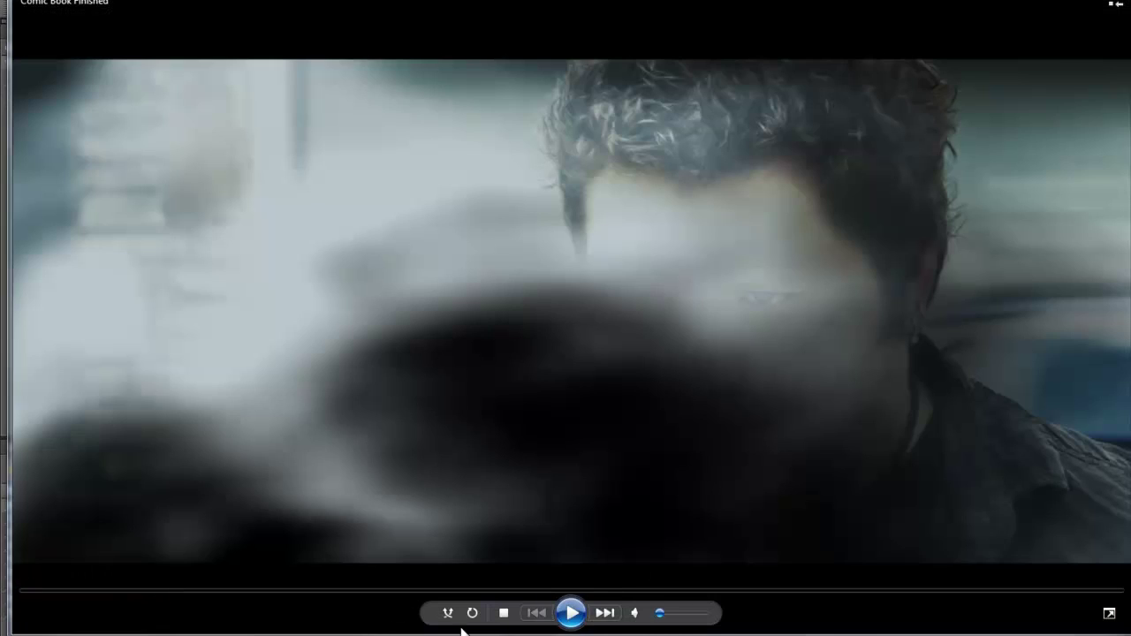
{"action": "left_click", "coordinate": [571, 613]}
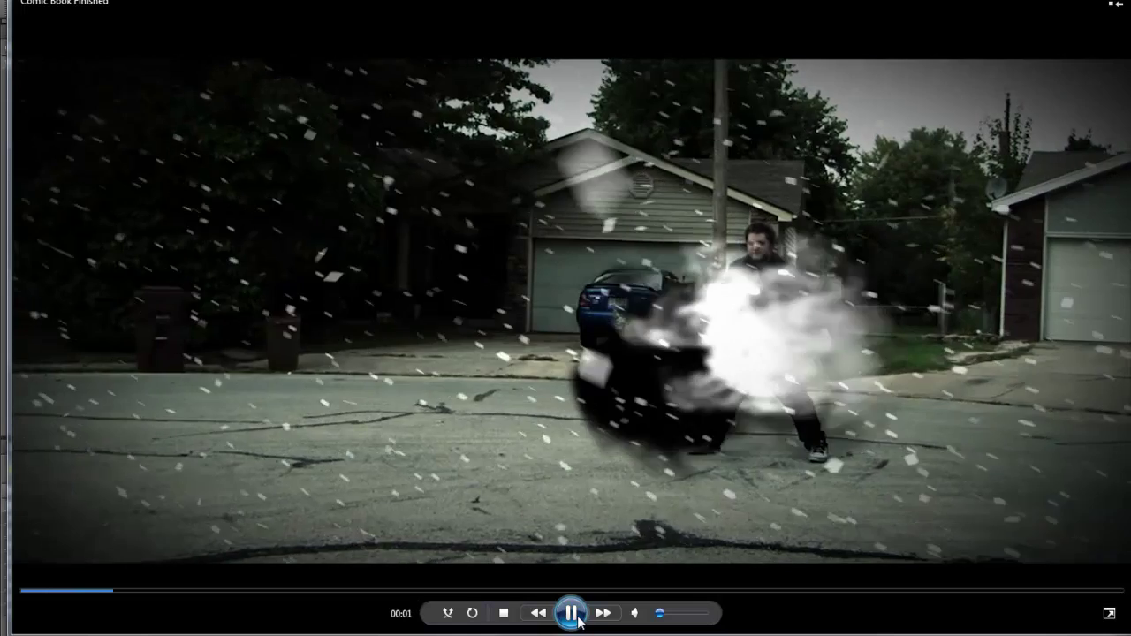
{"action": "left_click", "coordinate": [577, 620]}
{"action": "left_click_drag", "start_coordinate": [123, 592], "coordinate": [13, 603]}
{"action": "left_click", "coordinate": [572, 619]}
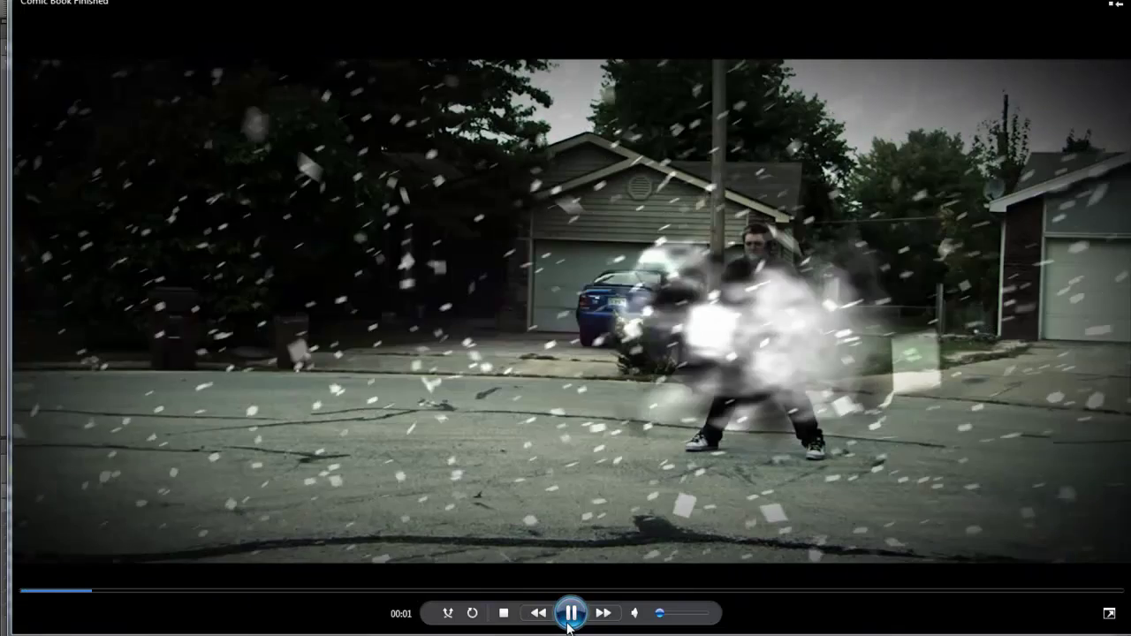
{"action": "left_click", "coordinate": [570, 617]}
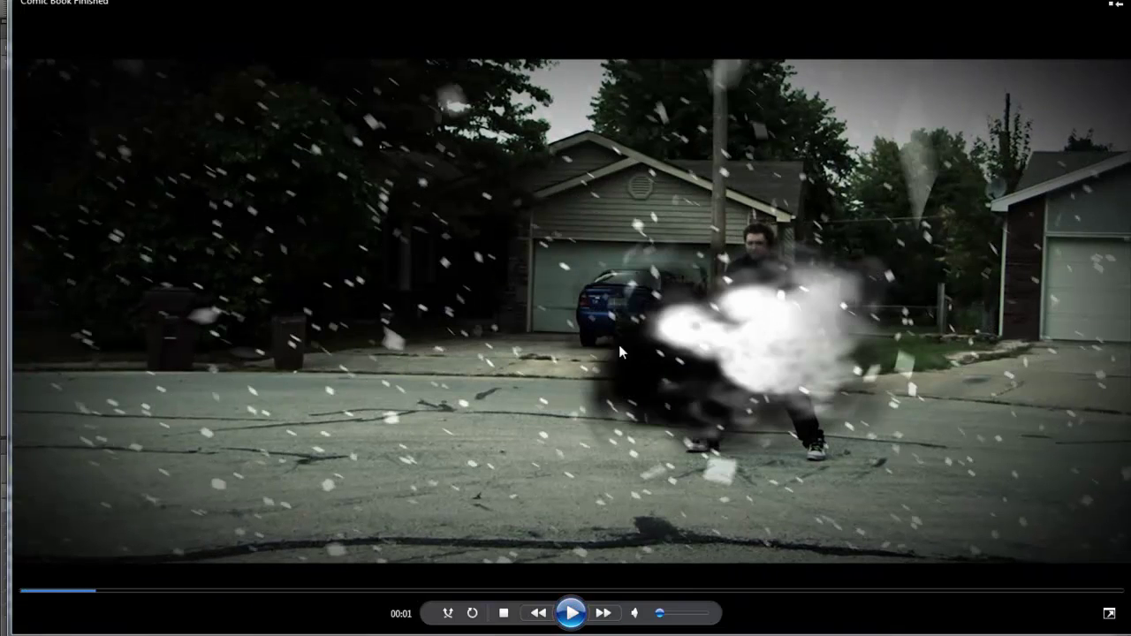
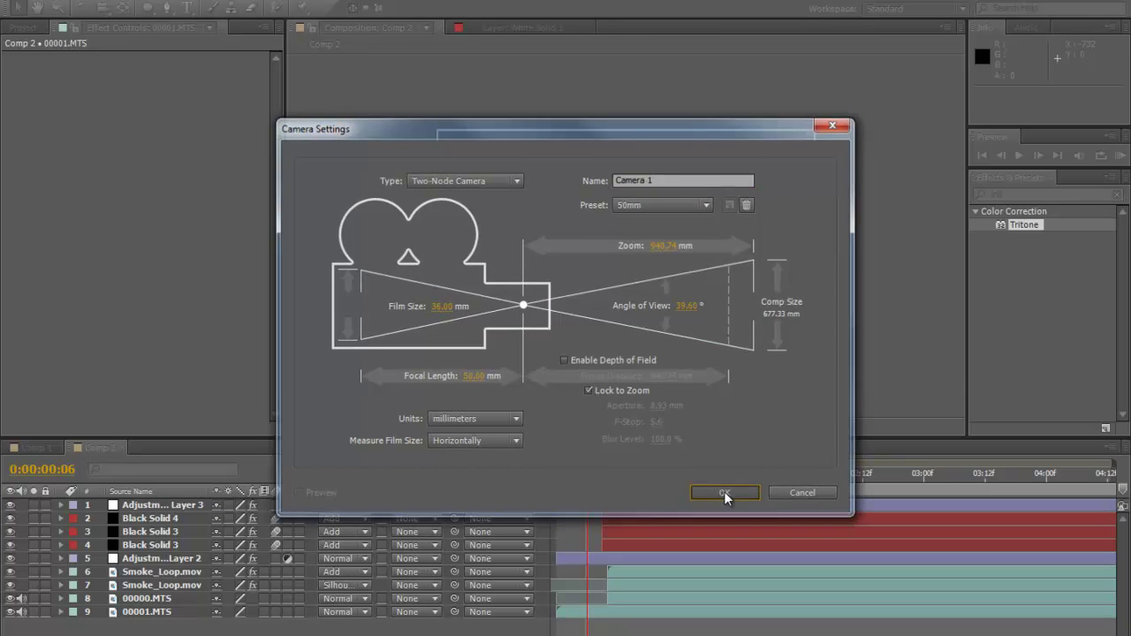
Step: Add a two-node 50mm camera named Camera 1 to Comp 2 and make the smoke and street footage layers 3D
{"action": "left_click", "coordinate": [727, 493]}
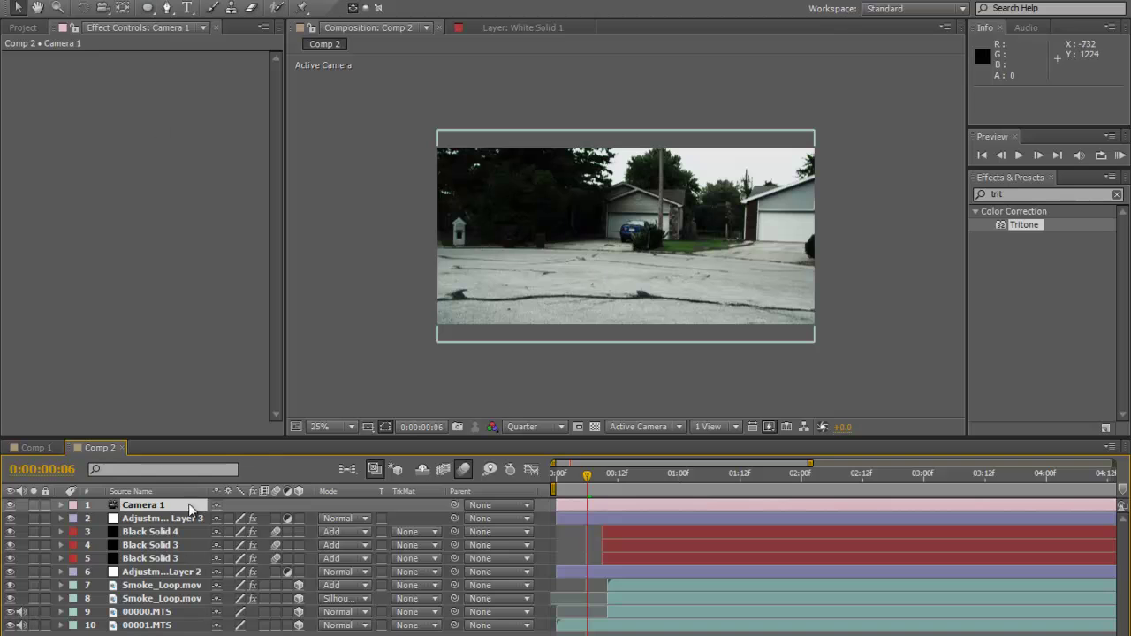
Step: Track Camera 1 forward along Z to about -2290.7 and undo the additional camera move
{"action": "left_click_drag", "start_coordinate": [105, 11], "coordinate": [173, 67]}
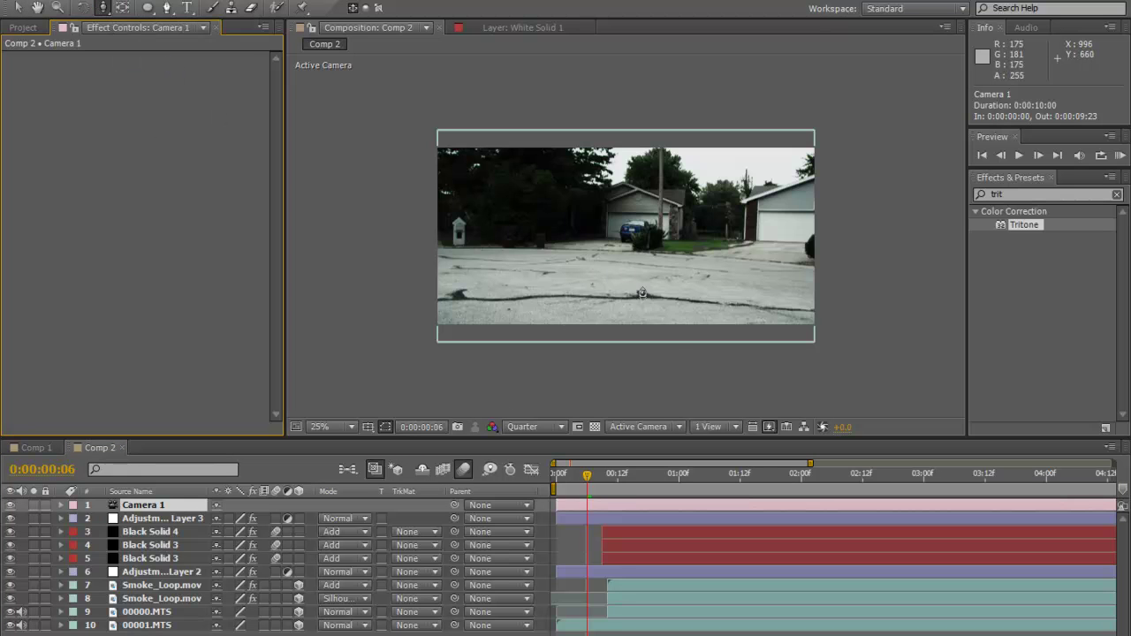
{"action": "left_click_drag", "start_coordinate": [633, 288], "coordinate": [587, 409]}
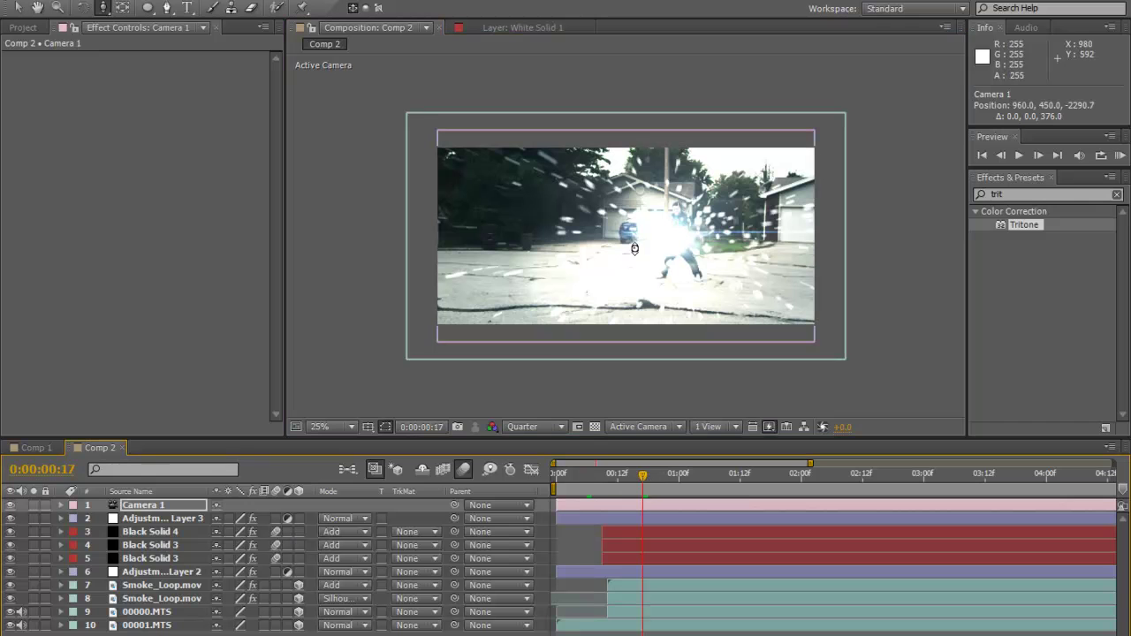
{"action": "mouse_move", "coordinate": [620, 269]}
{"action": "left_mouse_down"}
{"action": "mouse_move", "coordinate": [623, 278]}
{"action": "mouse_move", "coordinate": [627, 218]}
{"action": "mouse_move", "coordinate": [631, 251]}
{"action": "left_mouse_up"}
{"action": "key", "text": "ctrl+z"}
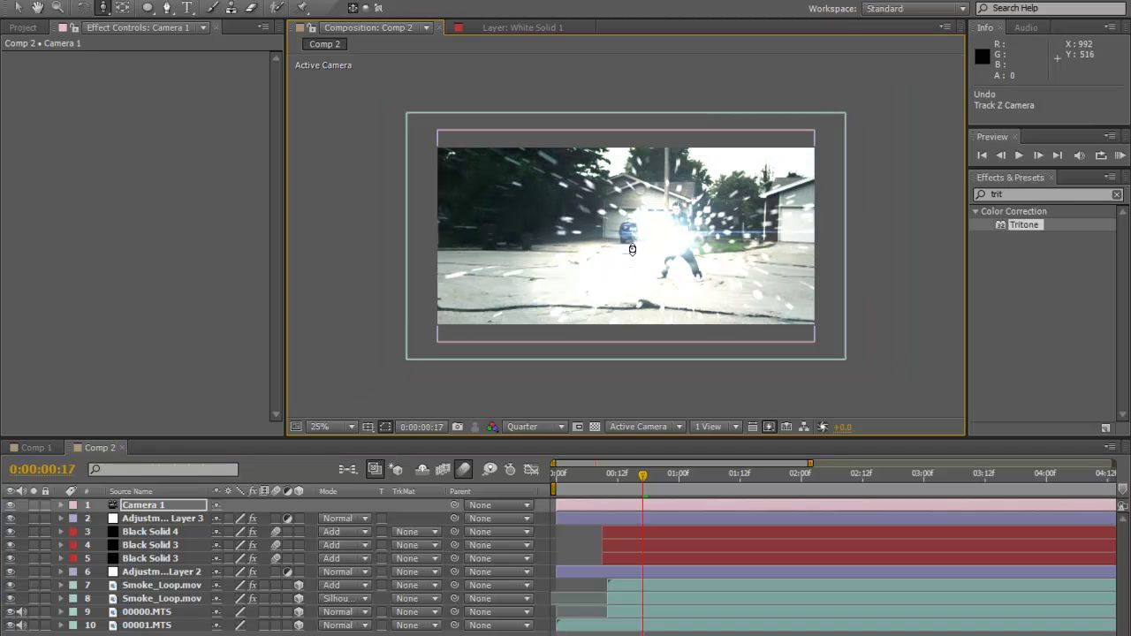
Step: Start keyframing Camera 1's Position at 0:00:00:08, and at 0:00:00:09 track the camera to about 1028, 414
{"action": "left_click_drag", "start_coordinate": [607, 486], "coordinate": [600, 489]}
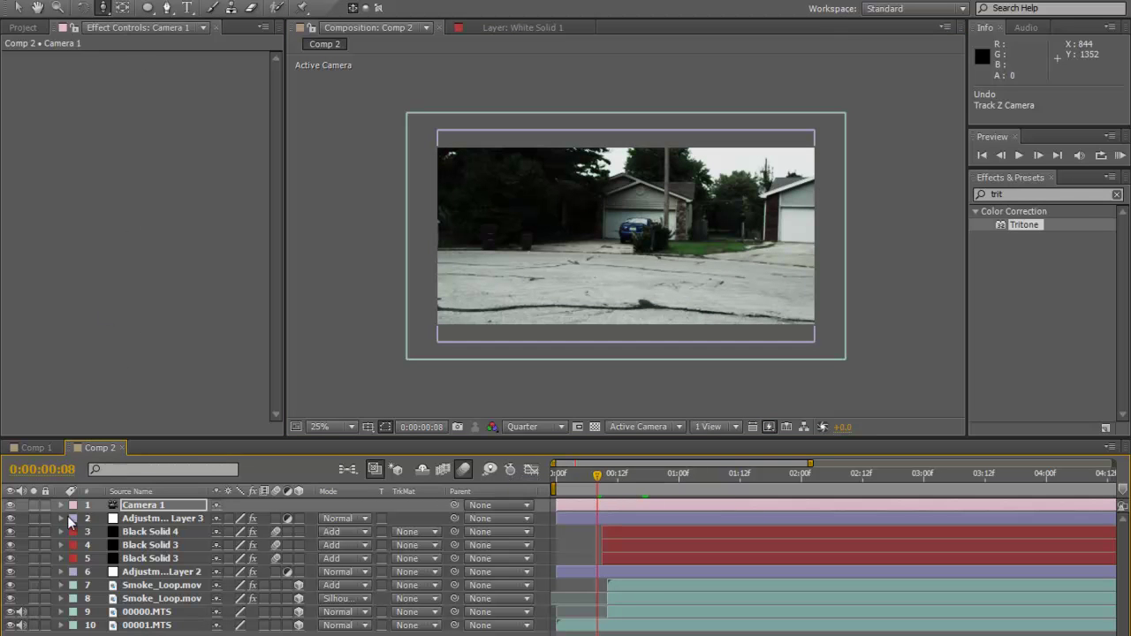
{"action": "key", "text": "p"}
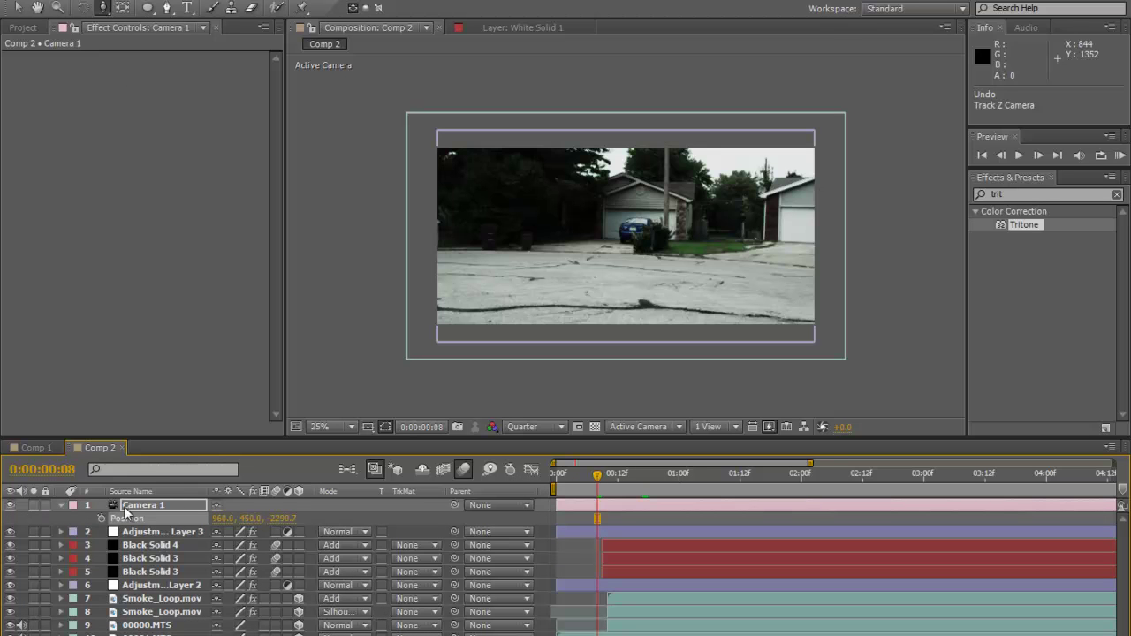
{"action": "left_click", "coordinate": [102, 518]}
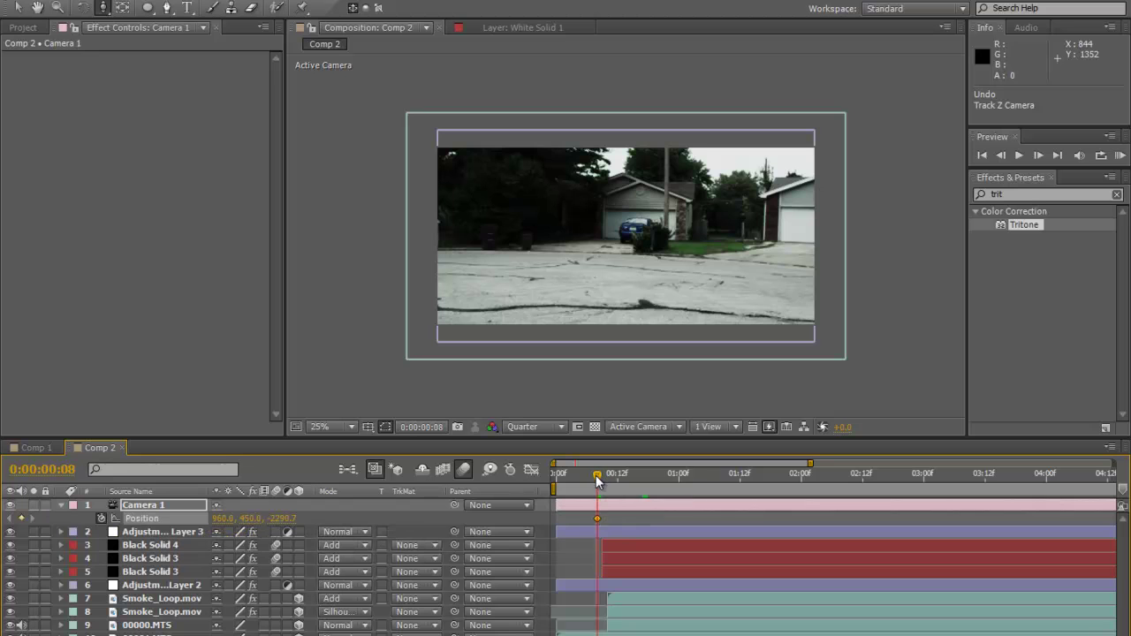
{"action": "left_click_drag", "start_coordinate": [599, 479], "coordinate": [601, 479]}
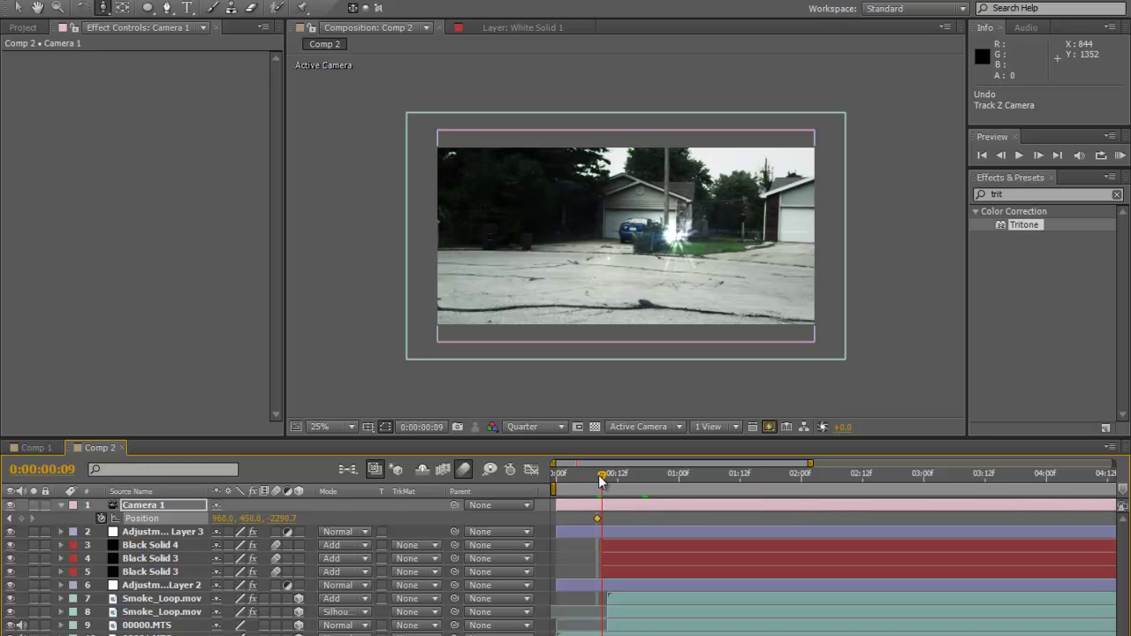
{"action": "left_click_drag", "start_coordinate": [103, 8], "coordinate": [177, 41]}
{"action": "mouse_move", "coordinate": [676, 252]}
{"action": "left_mouse_down"}
{"action": "mouse_move", "coordinate": [648, 265]}
{"action": "mouse_move", "coordinate": [658, 259]}
{"action": "left_mouse_up"}
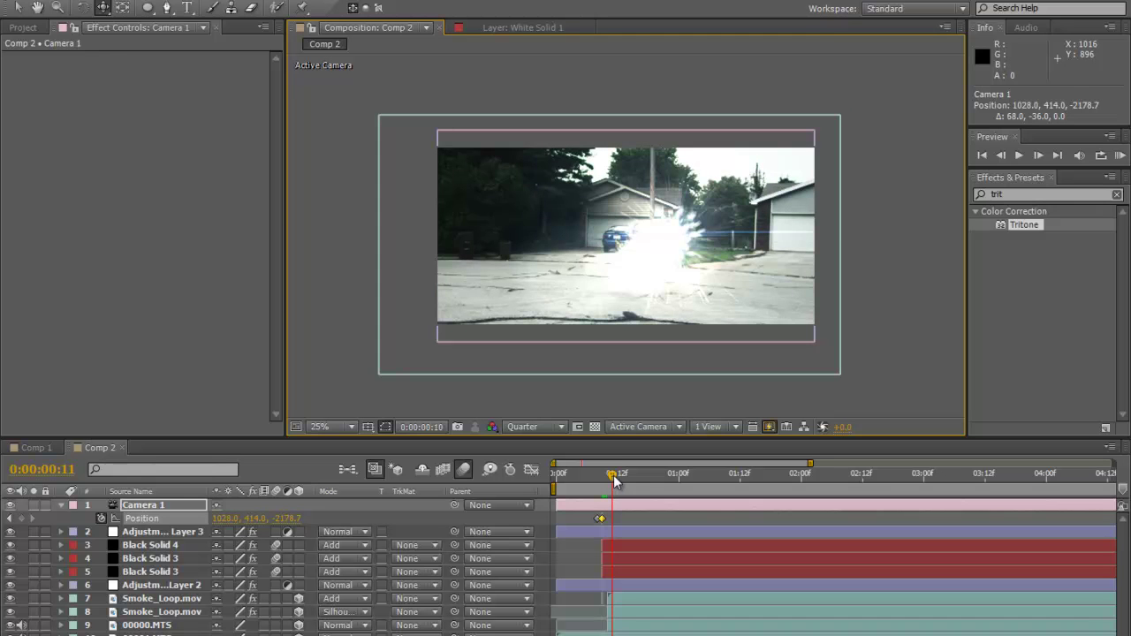
Step: Add Camera 1 shake keyframes at about 824, 446 on frame 11, 868, 542 on frame 13 and 960, 454 two frames after
{"action": "left_click_drag", "start_coordinate": [647, 271], "coordinate": [687, 265]}
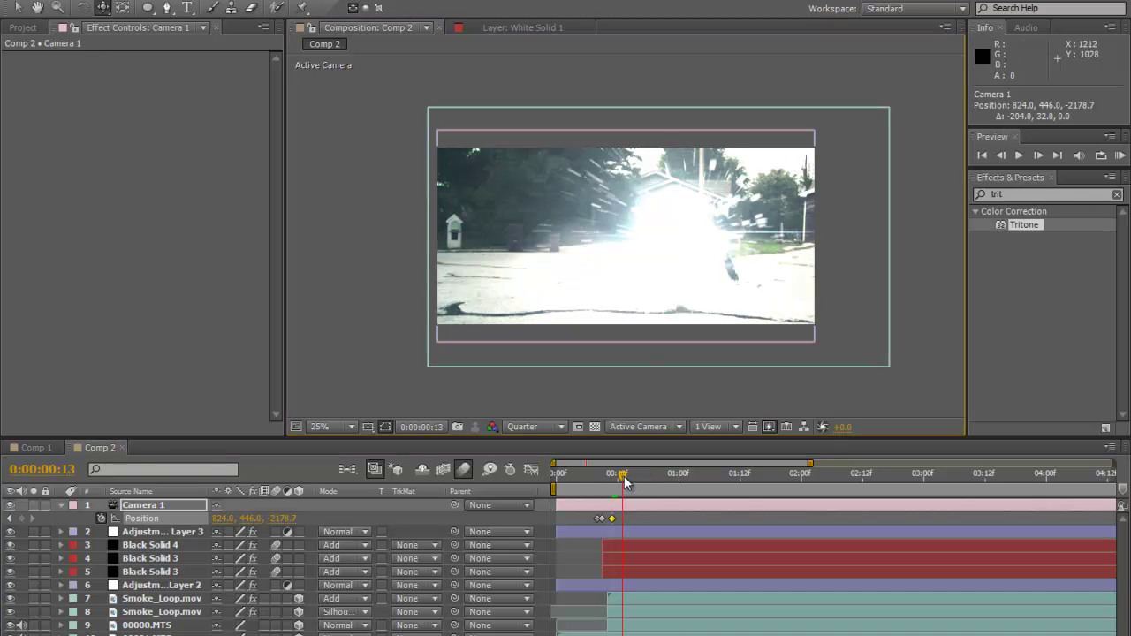
{"action": "left_click_drag", "start_coordinate": [682, 309], "coordinate": [667, 327]}
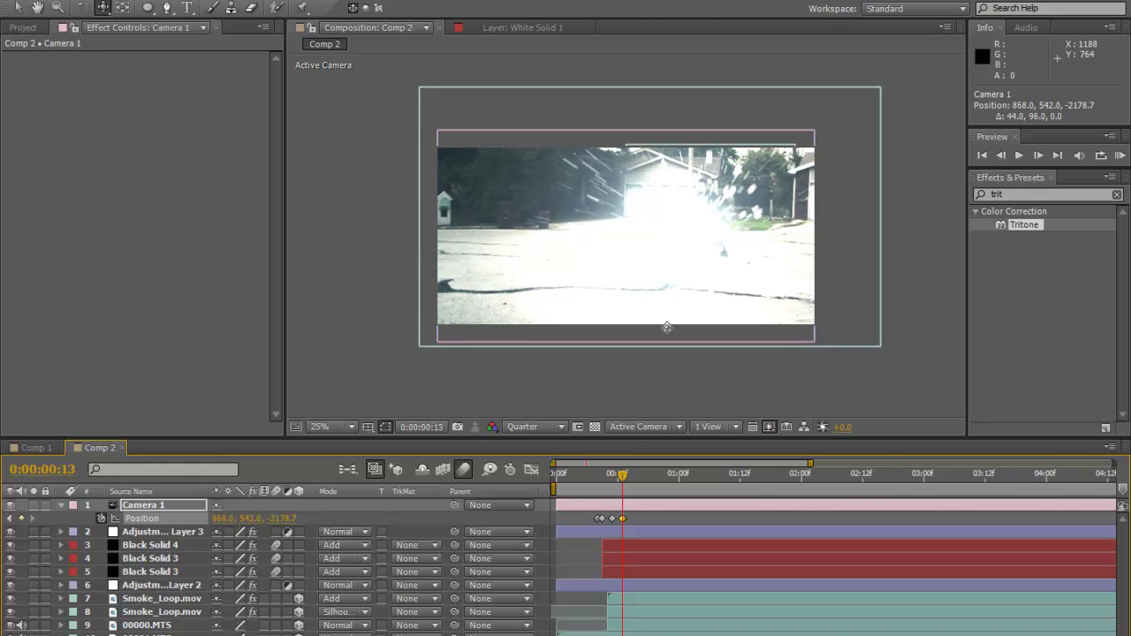
{"action": "left_click", "coordinate": [633, 475]}
{"action": "left_click_drag", "start_coordinate": [645, 240], "coordinate": [623, 249]}
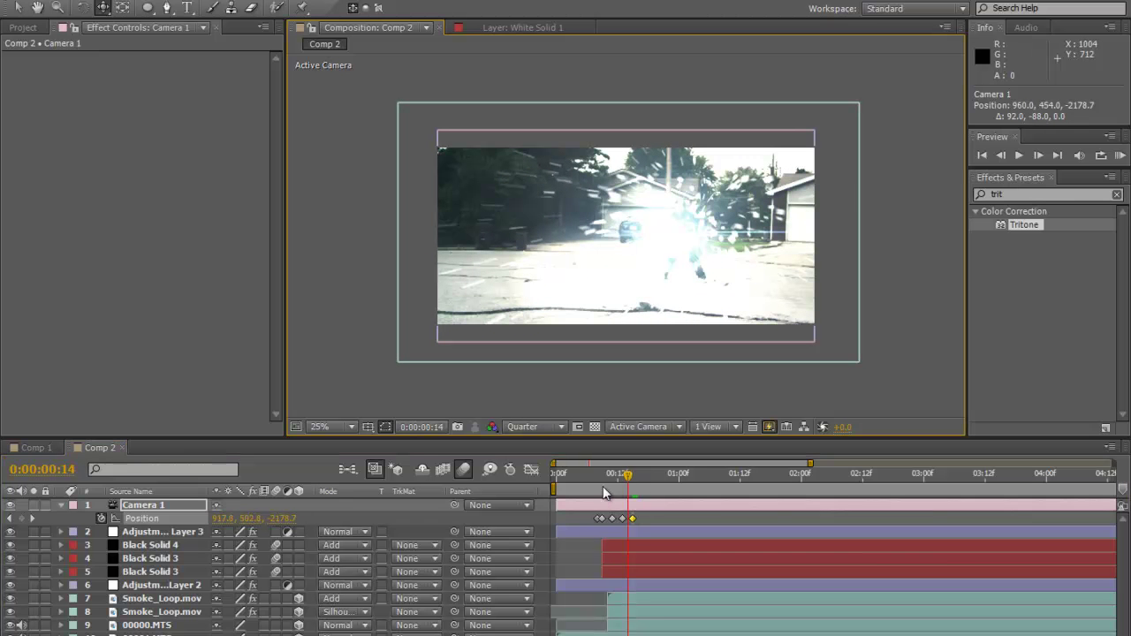
Step: Preview the camera shake repeatedly from just before its first keyframe and from the composition's start
{"action": "left_click_drag", "start_coordinate": [632, 490], "coordinate": [598, 497]}
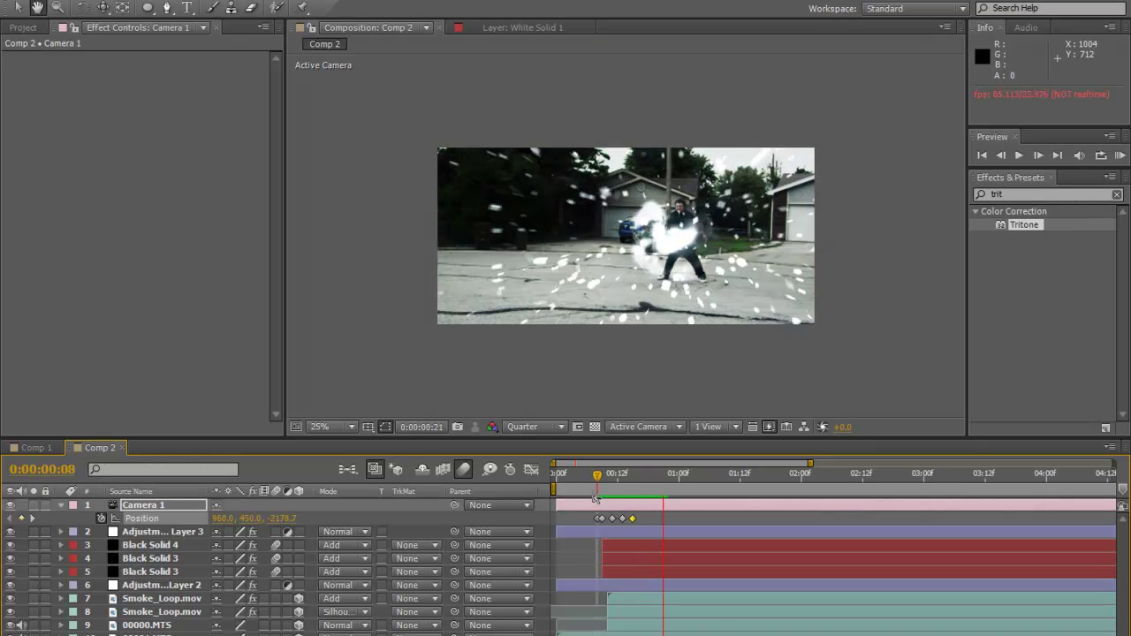
{"action": "key", "text": "space"}
{"action": "left_click_drag", "start_coordinate": [616, 482], "coordinate": [592, 491]}
{"action": "key", "text": "space"}
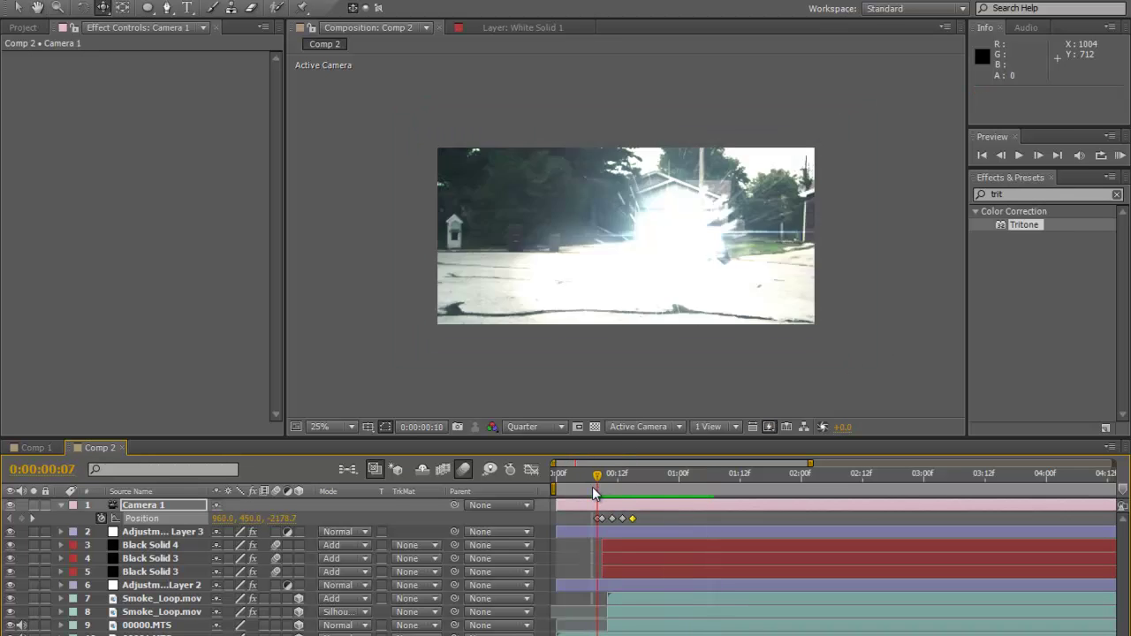
{"action": "key", "text": "space"}
{"action": "left_click_drag", "start_coordinate": [667, 477], "coordinate": [597, 508]}
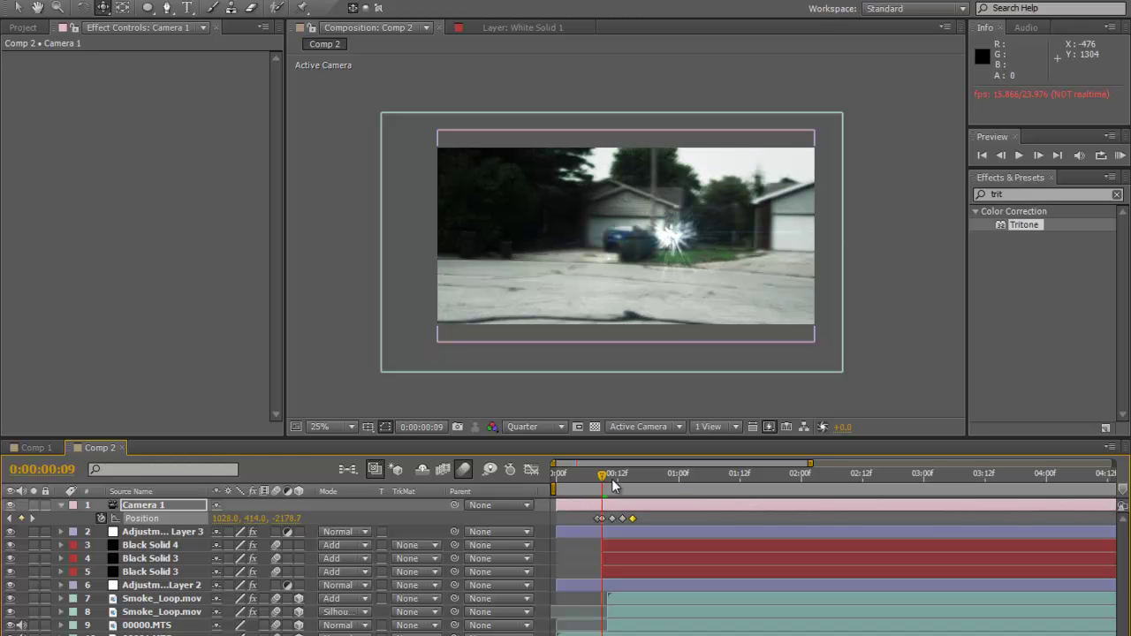
{"action": "left_click_drag", "start_coordinate": [597, 482], "coordinate": [592, 488]}
{"action": "key", "text": "space"}
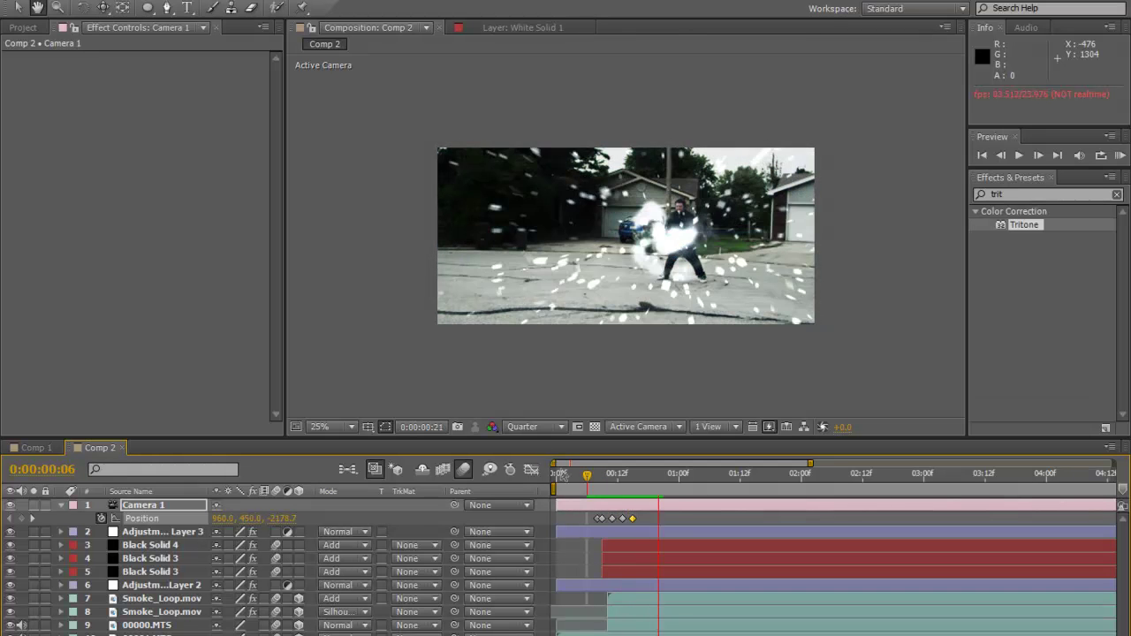
{"action": "key", "text": "space"}
{"action": "key", "text": "space"}
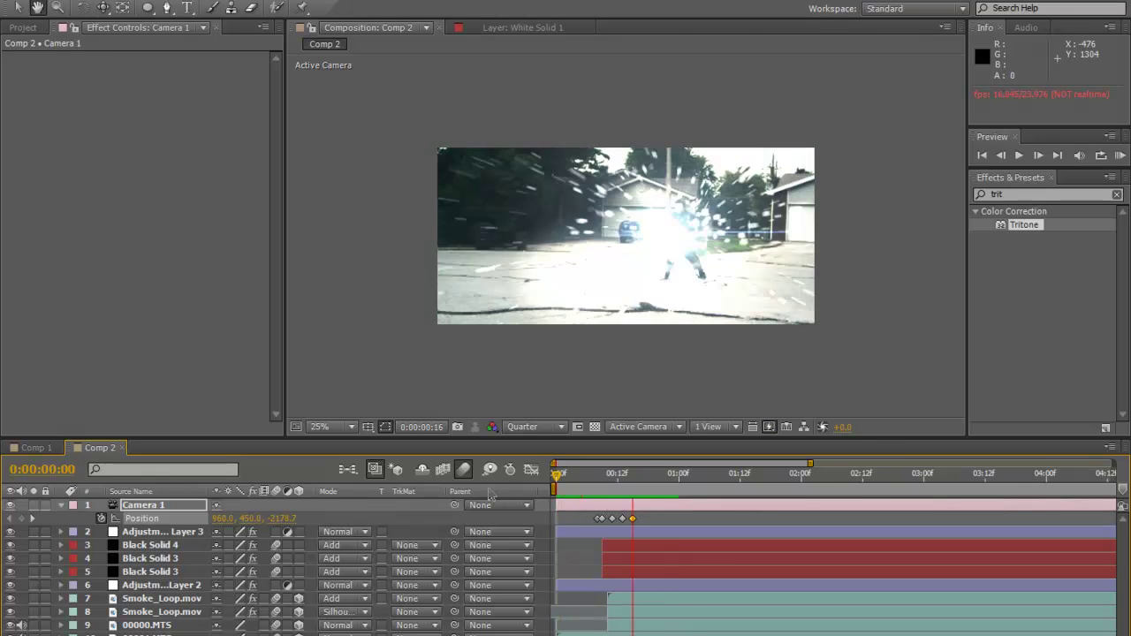
{"action": "key", "text": "space"}
Step: Spread Camera 1's shake Position keyframes farther apart in time, keeping the first one at 0:00:00:08
{"action": "left_click_drag", "start_coordinate": [681, 493], "coordinate": [644, 519]}
{"action": "left_click", "coordinate": [601, 519]}
{"action": "left_click", "coordinate": [642, 520]}
Step: Preview the respaced camera shake from the first frame
{"action": "left_click", "coordinate": [556, 476]}
{"action": "key", "text": "space"}
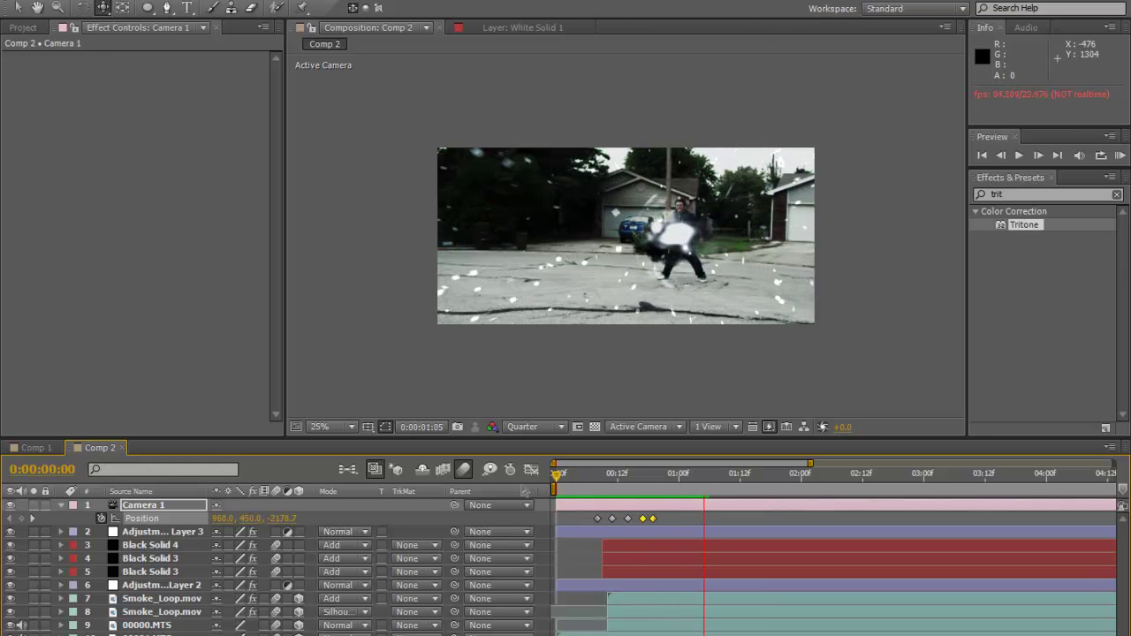
{"action": "key", "text": "space"}
{"action": "key", "text": "Home"}
{"action": "key", "text": "space"}
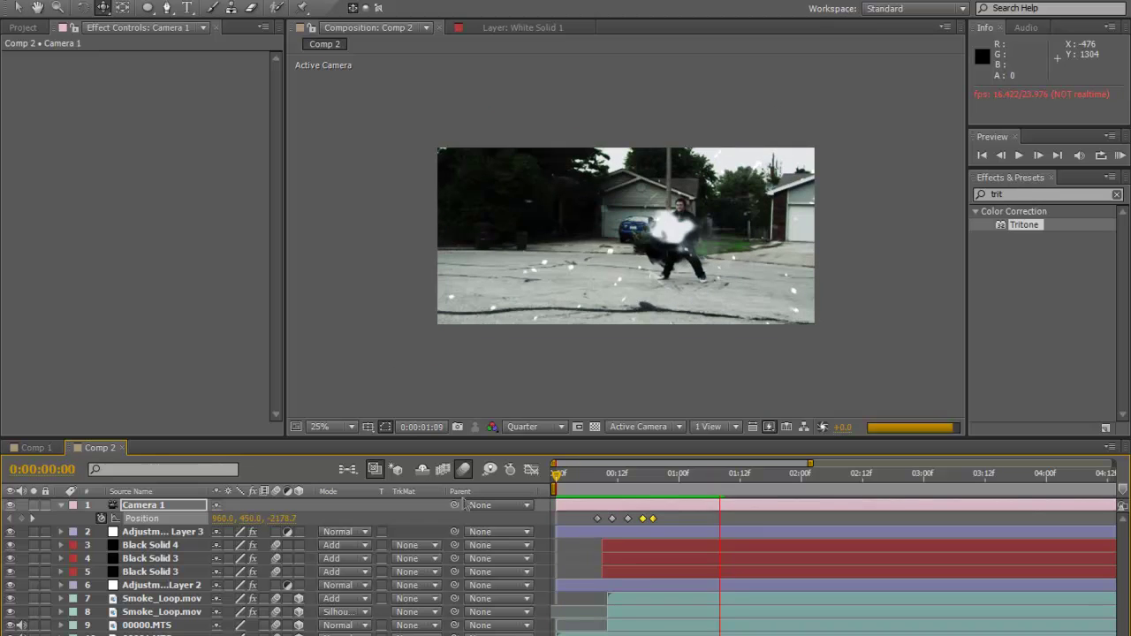
{"action": "key", "text": "space"}
{"action": "key", "text": "space"}
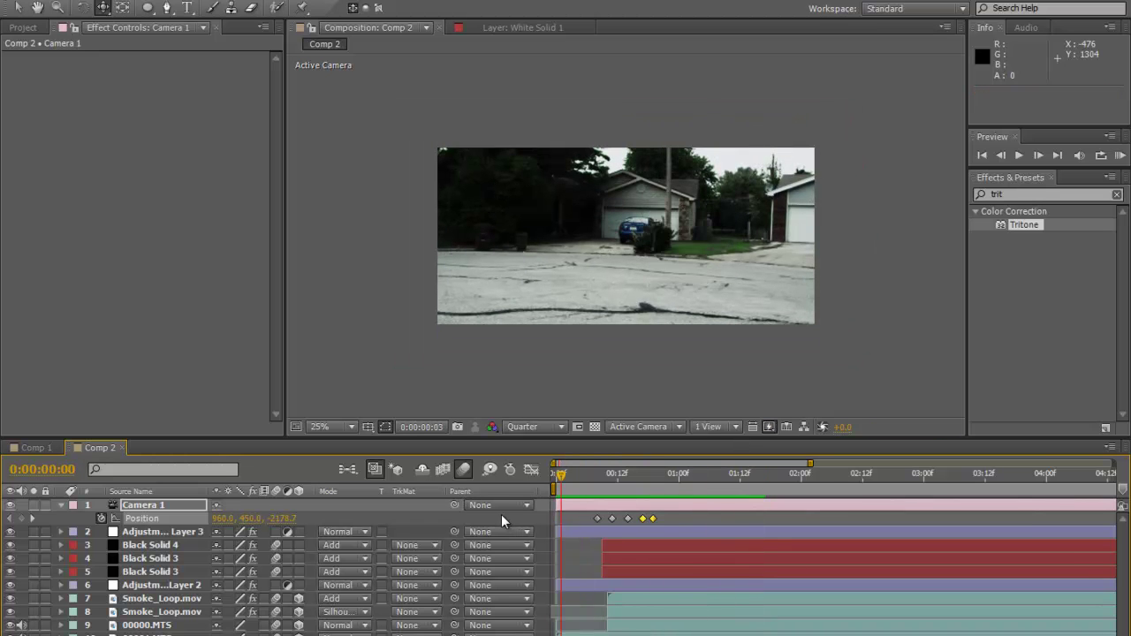
Step: Track Camera 1 to about 1028, 454 at 0:00:01:15 to keyframe a slow drift, and return to the first frame
{"action": "left_click_drag", "start_coordinate": [622, 477], "coordinate": [726, 510]}
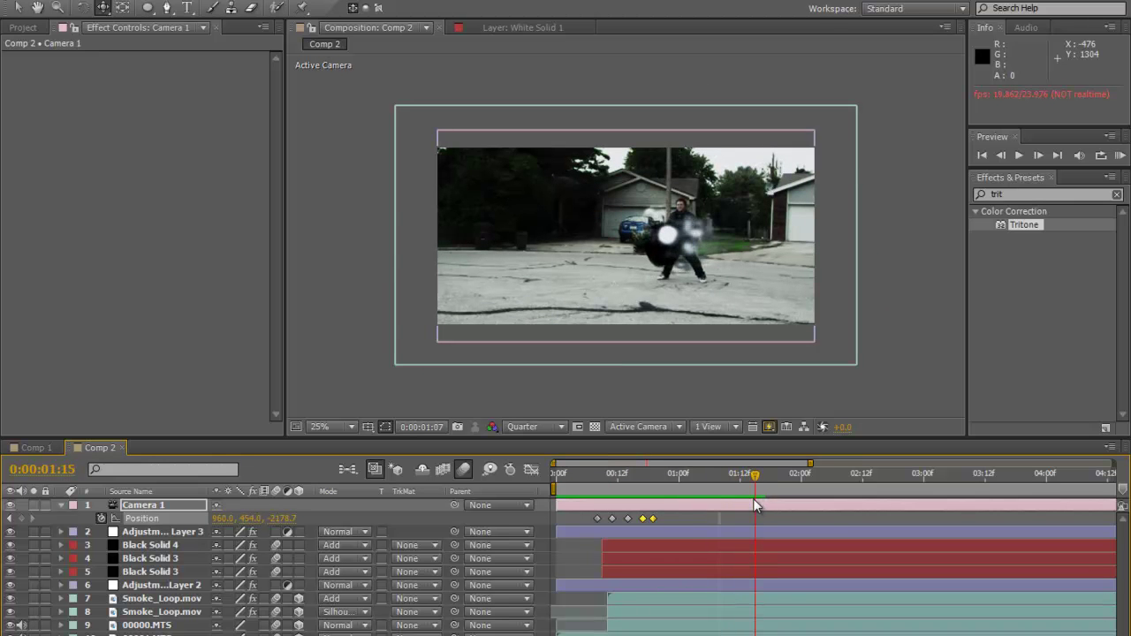
{"action": "left_click_drag", "start_coordinate": [659, 294], "coordinate": [644, 294]}
{"action": "left_click_drag", "start_coordinate": [644, 475], "coordinate": [534, 496]}
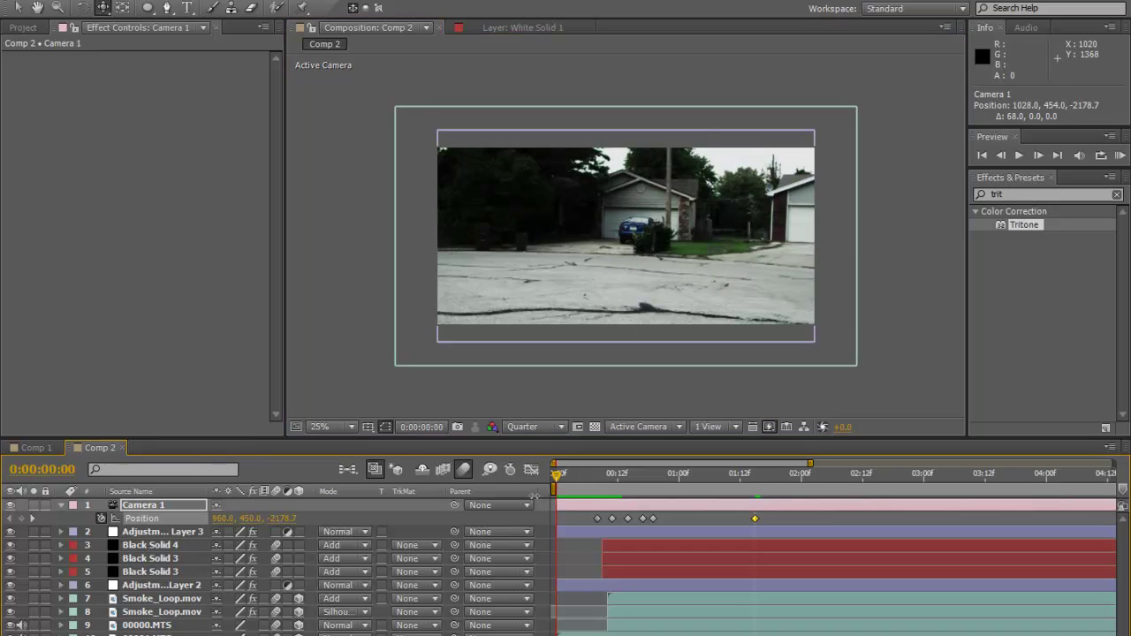
Step: Play back the shake and the following camera drift from the start of Comp 2
{"action": "key", "text": "space"}
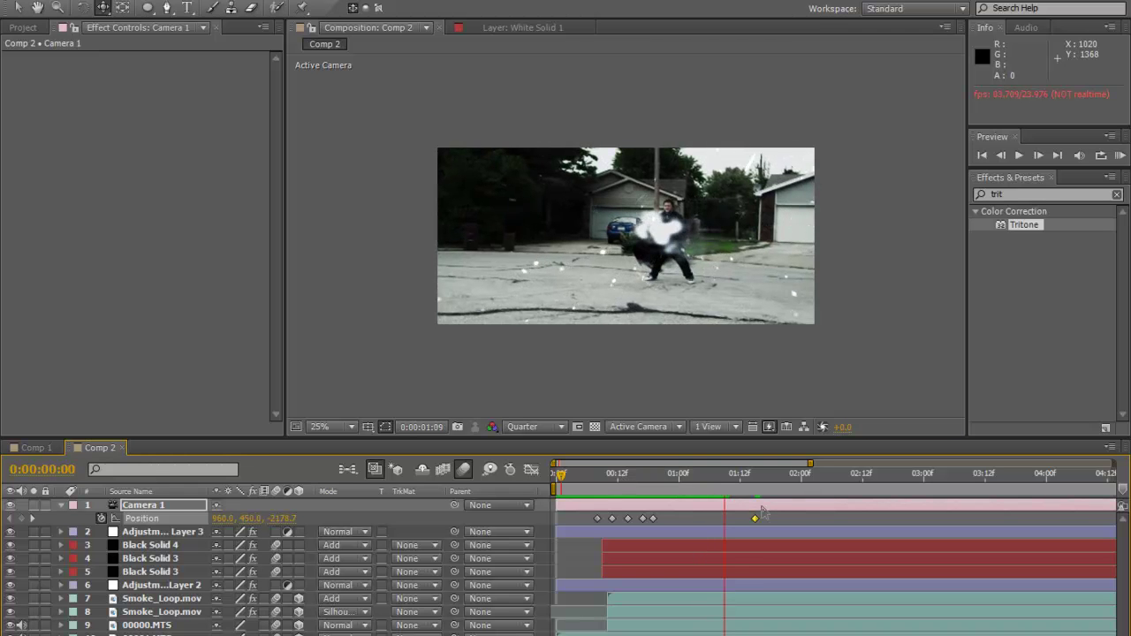
{"action": "key", "text": "space"}
{"action": "key", "text": "space"}
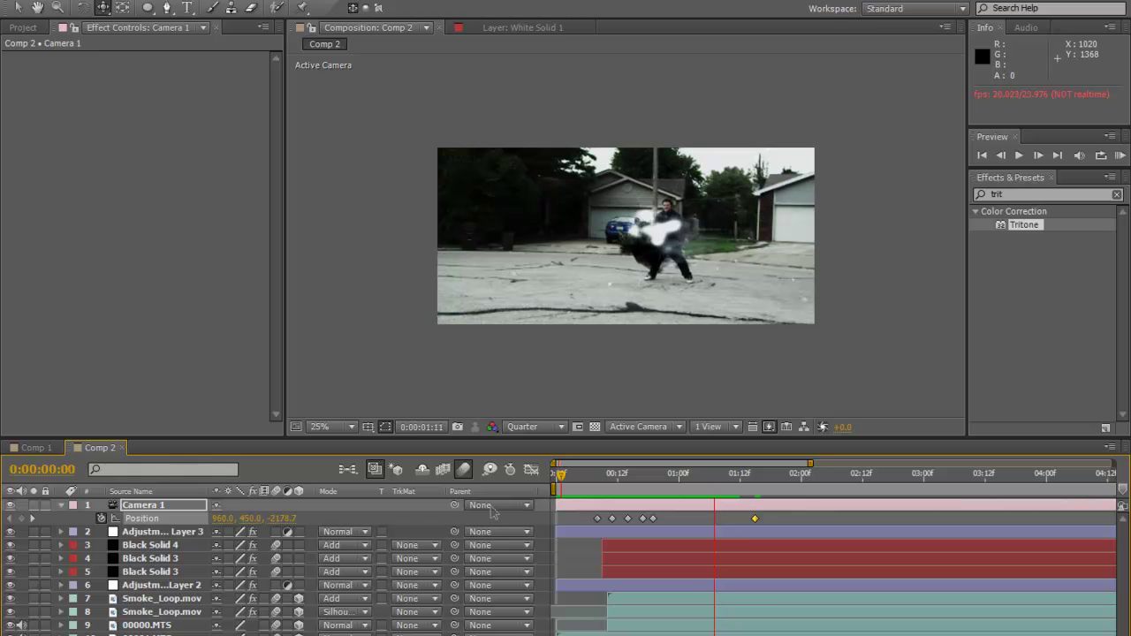
{"action": "key", "text": "space"}
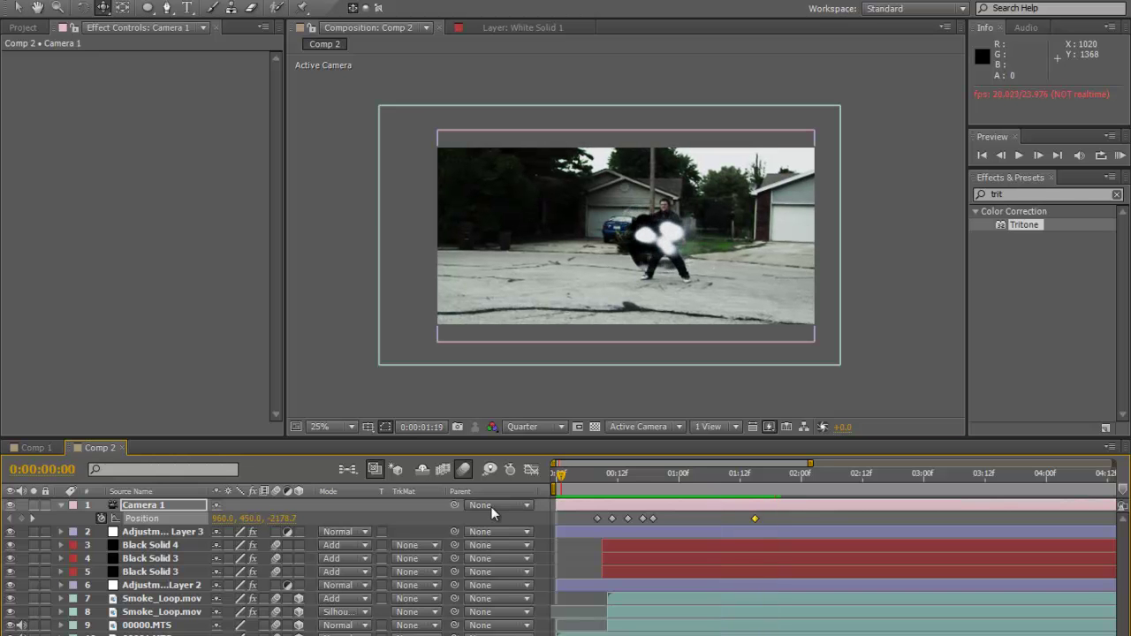
{"action": "key", "text": "space"}
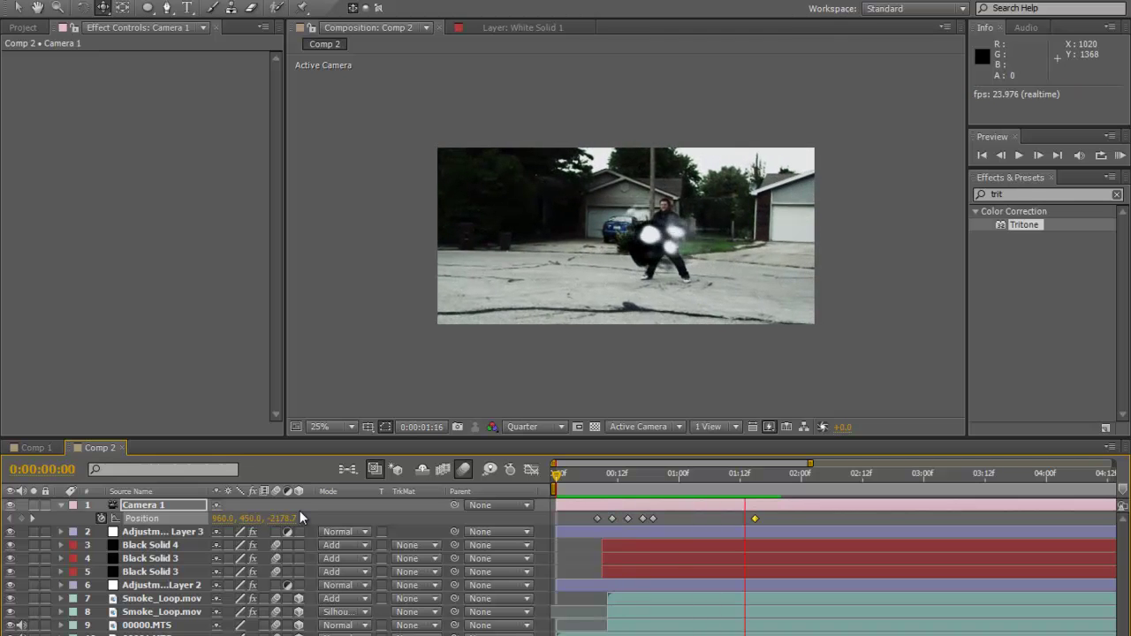
{"action": "key", "text": "space"}
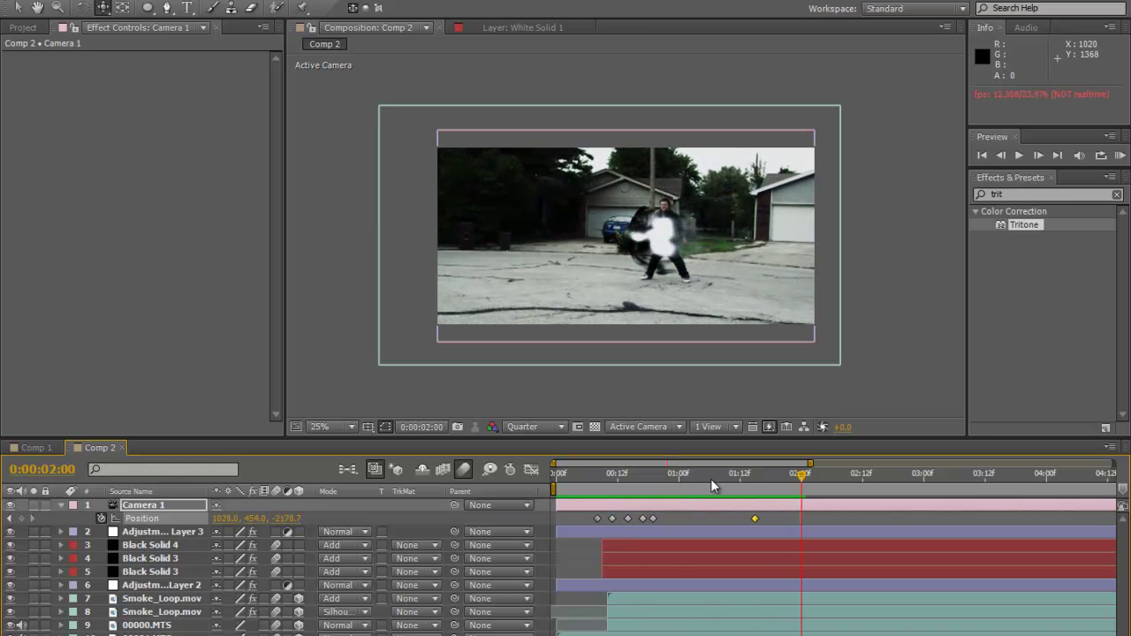
Step: Add a Camera 1 Position keyframe at 0:00:01:04 that shifts the framing slightly so the scene sits lower
{"action": "left_click", "coordinate": [699, 481]}
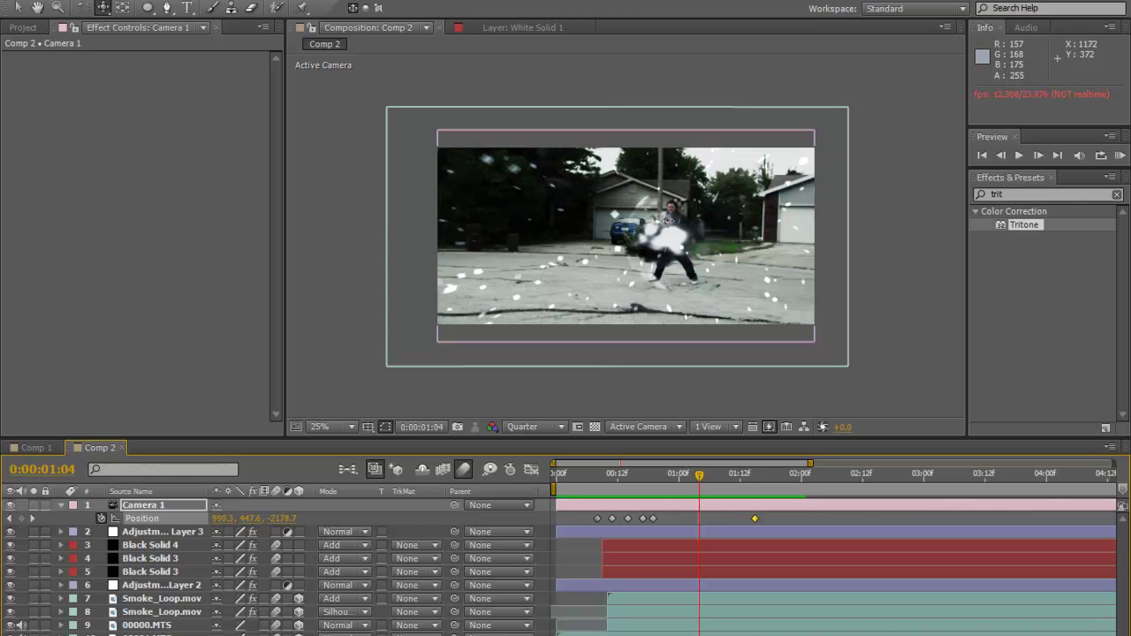
{"action": "left_click_drag", "start_coordinate": [668, 221], "coordinate": [665, 230]}
{"action": "left_click_drag", "start_coordinate": [609, 483], "coordinate": [599, 482]}
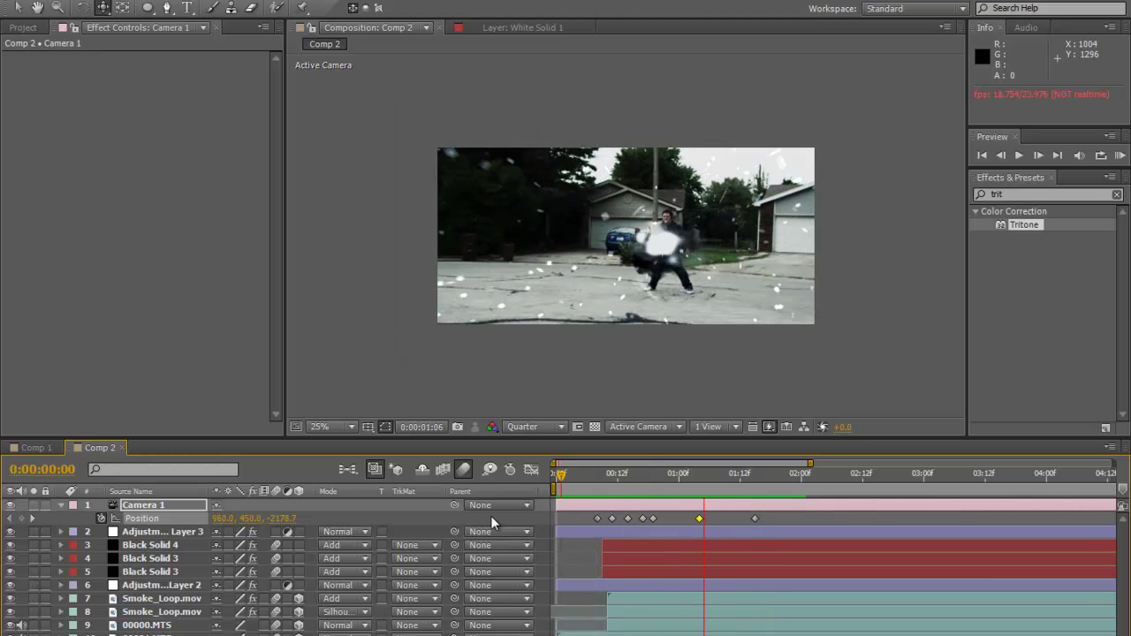
Step: Deselect the camera keyframe and review the complete camera move from the first frame
{"action": "left_click", "coordinate": [700, 514]}
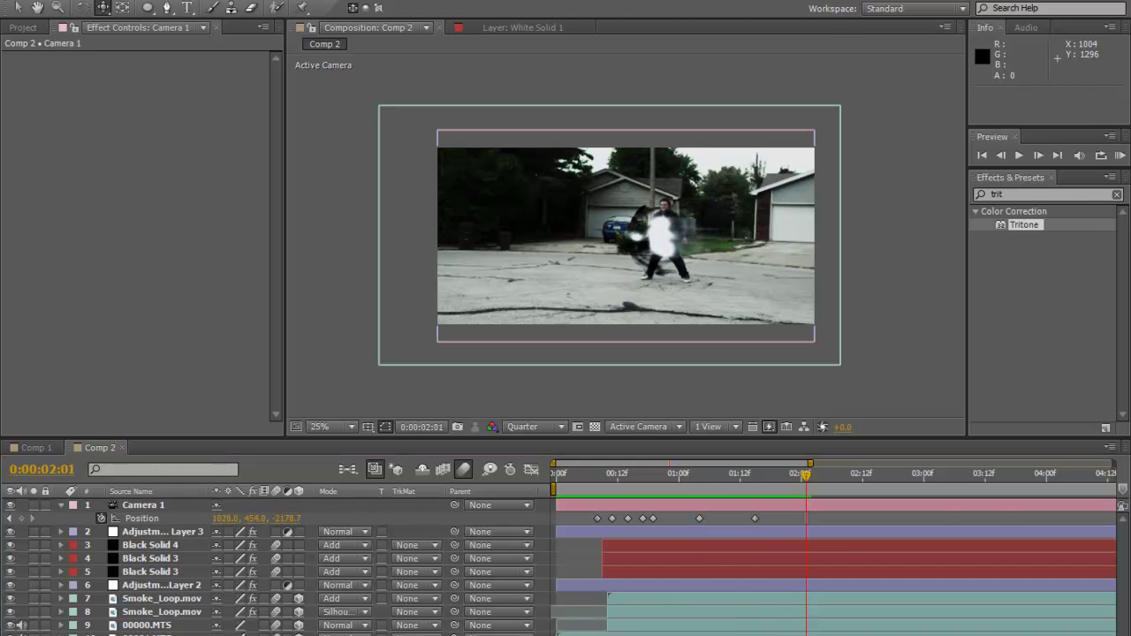
{"action": "left_click_drag", "start_coordinate": [762, 481], "coordinate": [554, 514]}
{"action": "key", "text": "space"}
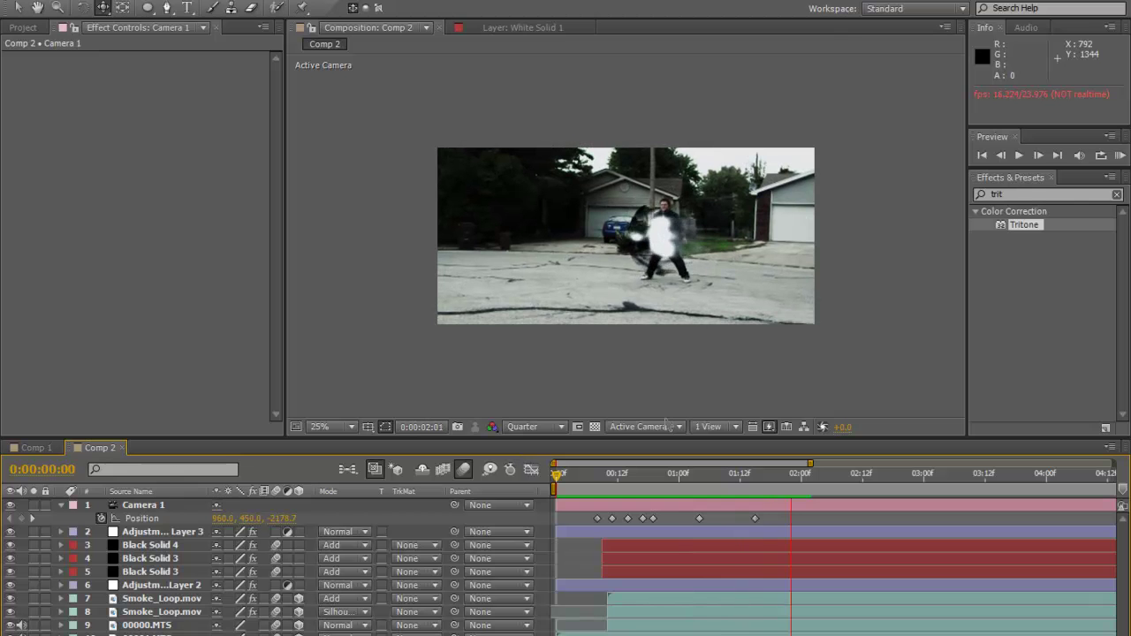
{"action": "key", "text": "space"}
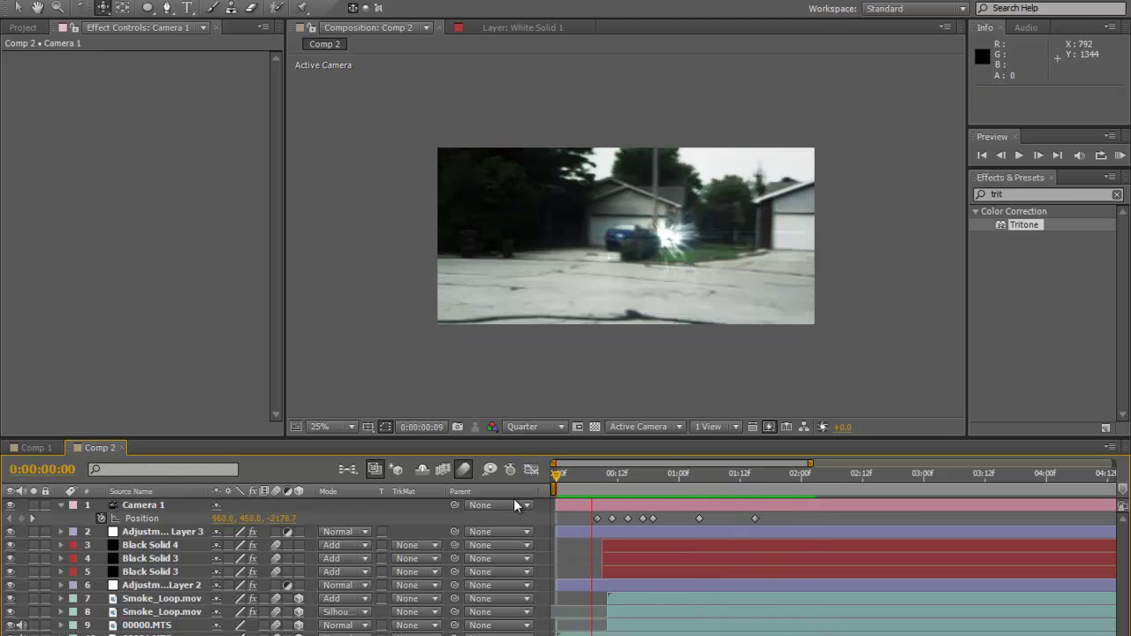
{"action": "left_click_drag", "start_coordinate": [639, 477], "coordinate": [605, 507]}
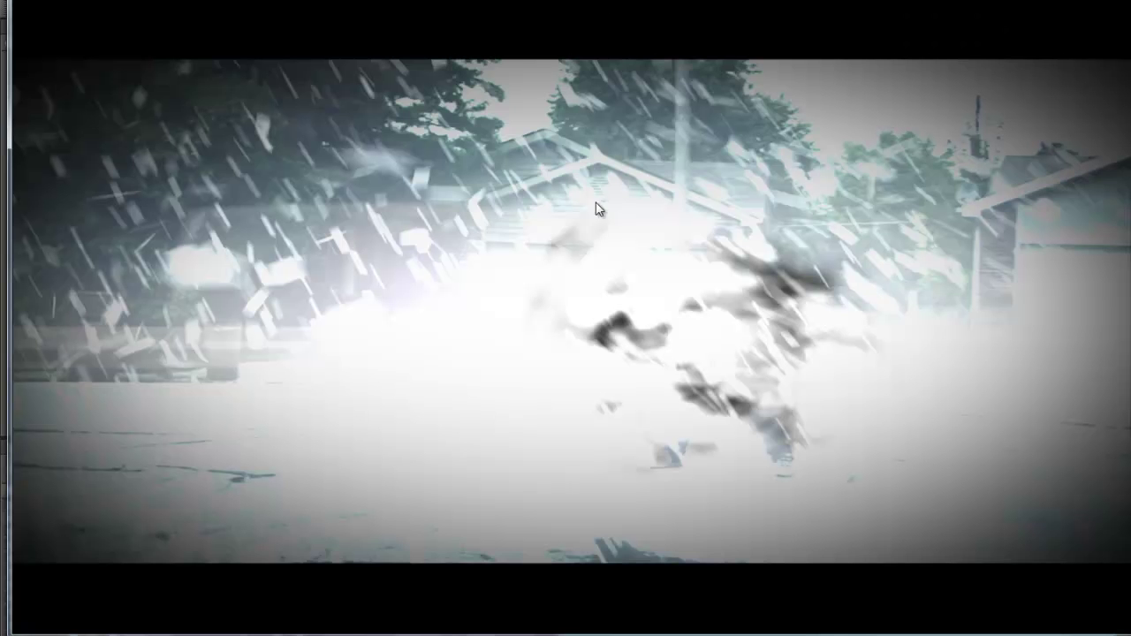
Step: Switch to the media player and replay the Comic Book Finished video from near its start to study its camera movement
{"action": "mouse_move", "coordinate": [566, 460]}
{"action": "left_click", "coordinate": [570, 613]}
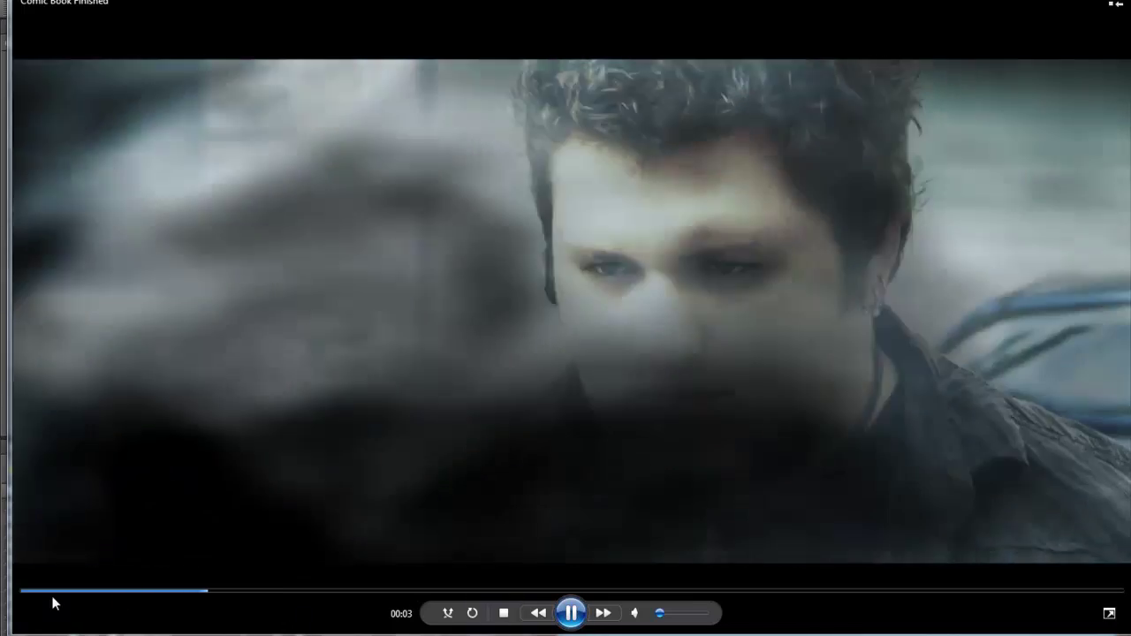
{"action": "left_click", "coordinate": [28, 590]}
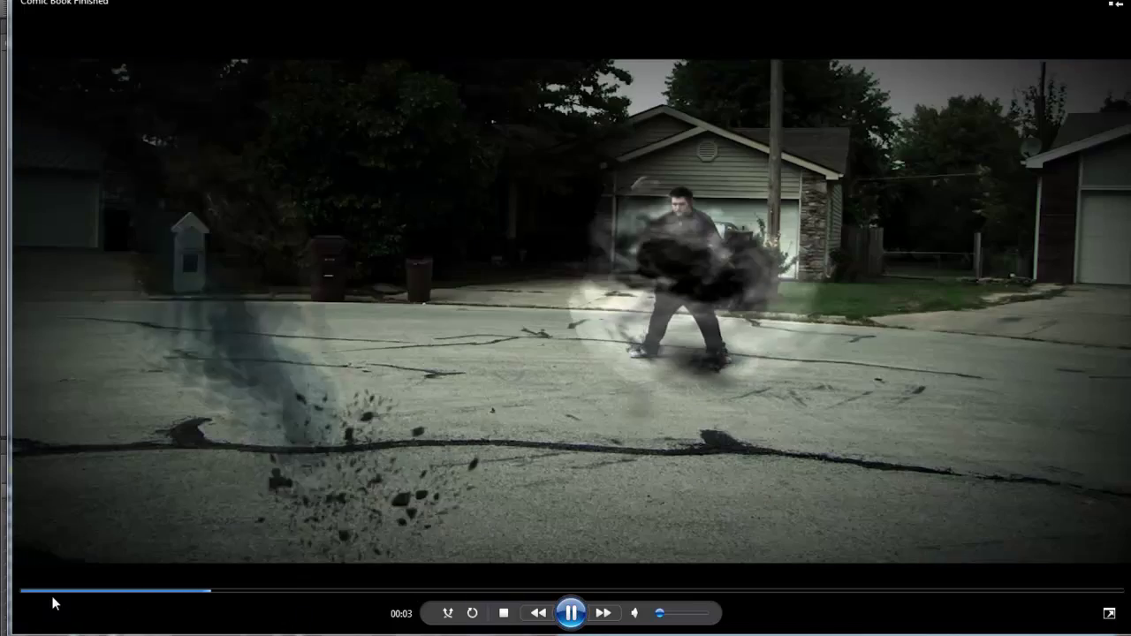
{"action": "left_click", "coordinate": [571, 618]}
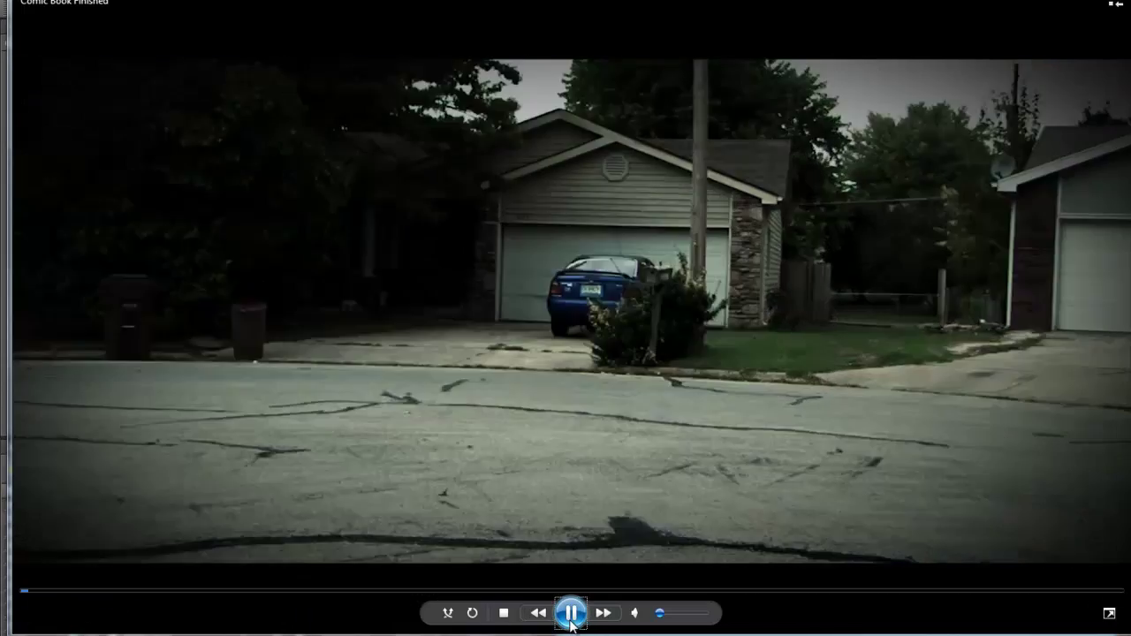